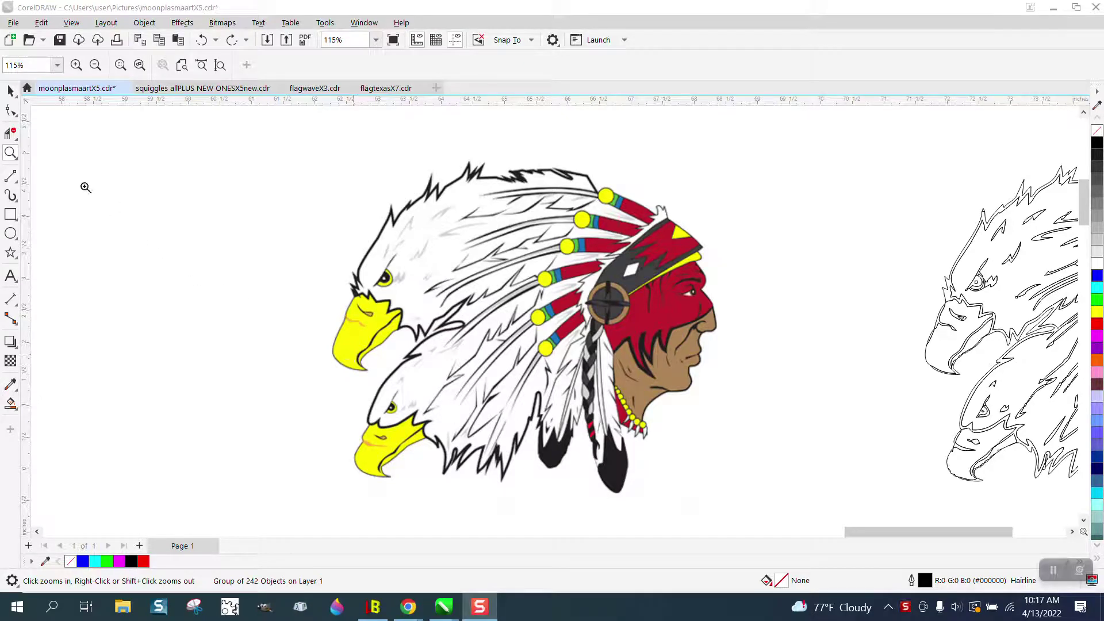
Zoom in to inspect the eagle heads and headdress, then return to the Pick tool.
{"action": "left_click_drag", "start_coordinate": [335, 190], "coordinate": [649, 360]}
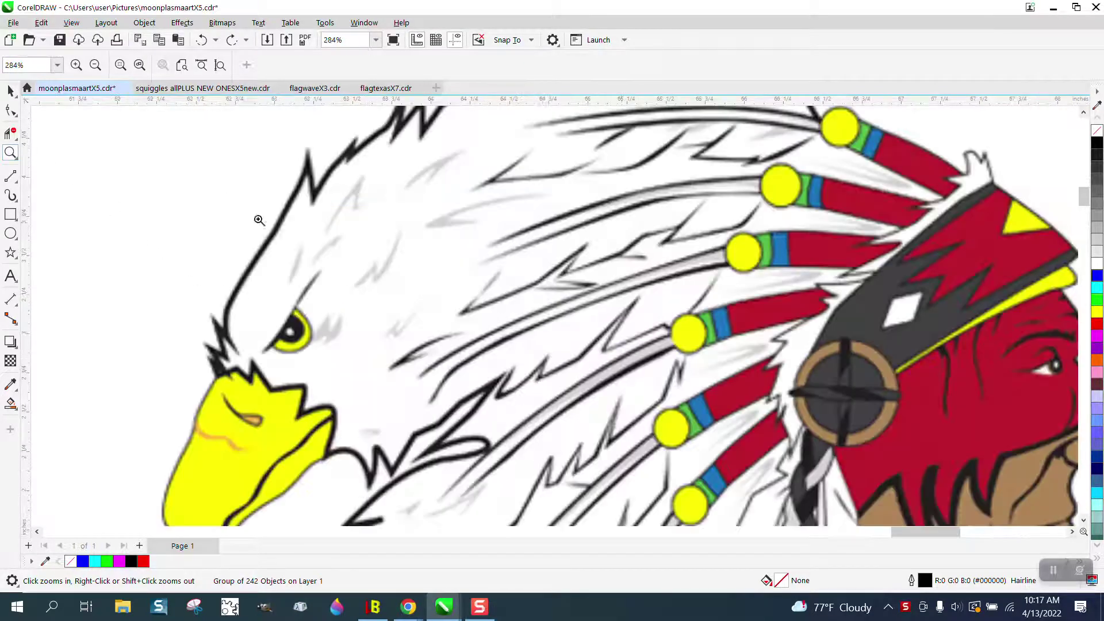
{"action": "scroll", "coordinate": [370, 234], "scroll_direction": "up", "scroll_amount": 3}
{"action": "scroll", "coordinate": [382, 268], "scroll_direction": "down", "scroll_amount": 4}
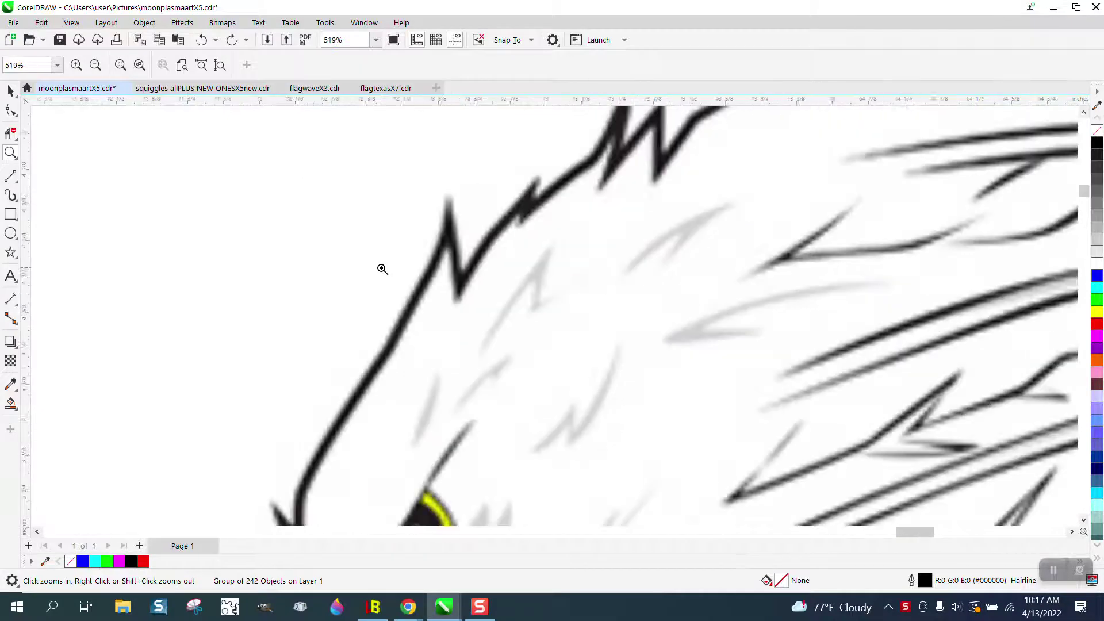
{"action": "scroll", "coordinate": [382, 269], "scroll_direction": "down", "scroll_amount": 2}
{"action": "scroll", "coordinate": [383, 269], "scroll_direction": "down", "scroll_amount": 4}
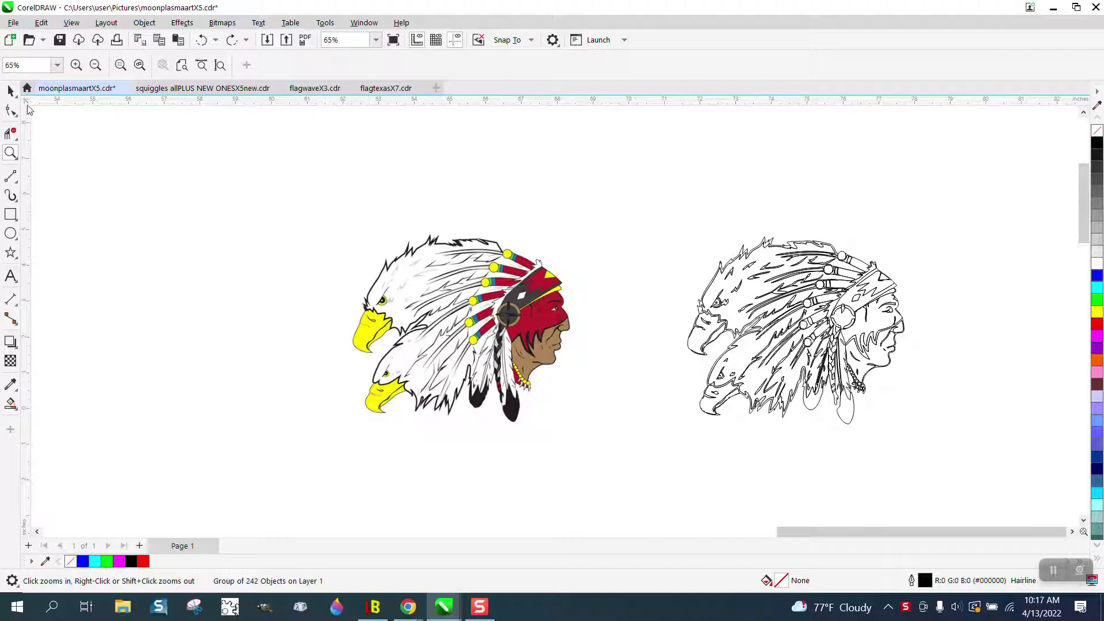
{"action": "key", "text": "space"}
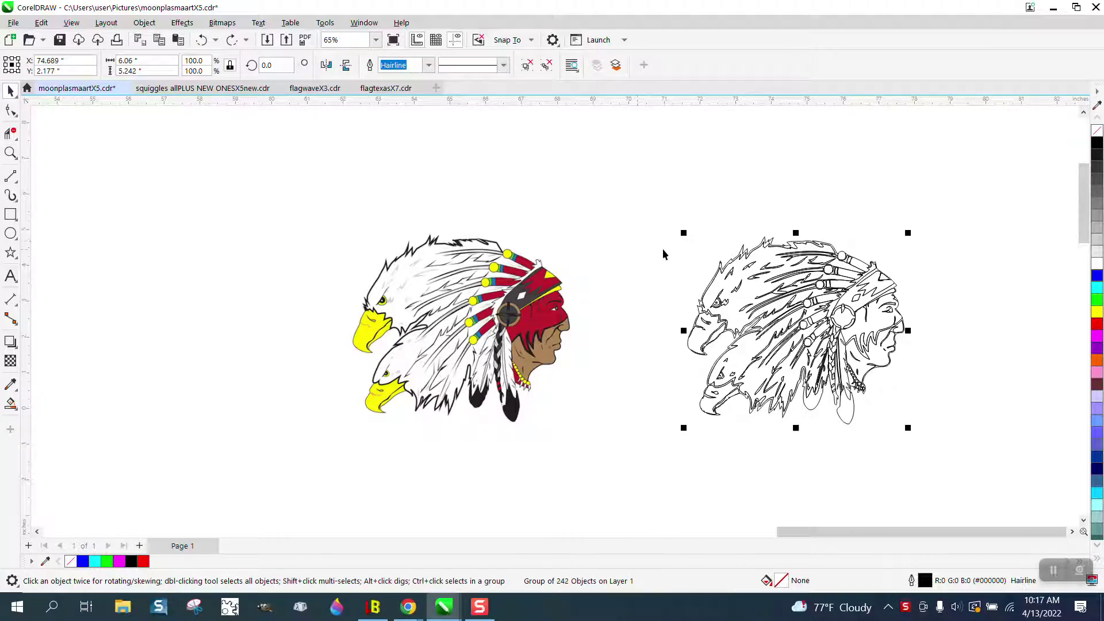
{"action": "scroll", "coordinate": [658, 237], "scroll_direction": "down", "scroll_amount": 3}
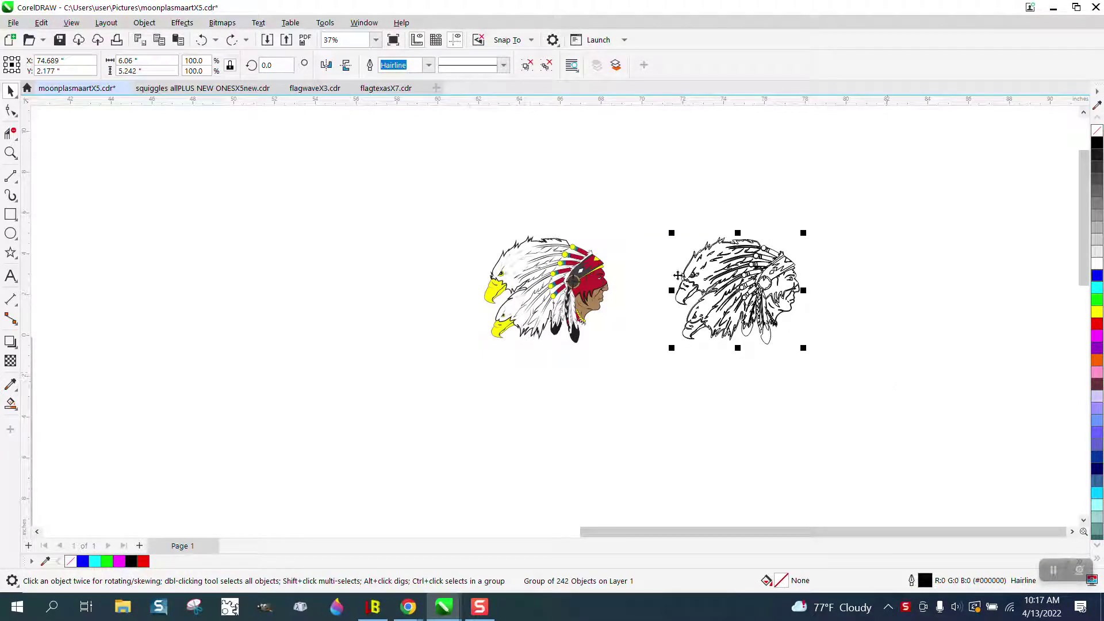
Move the coloured chief to the top-left and the outline chief group up and left.
{"action": "left_click_drag", "start_coordinate": [463, 212], "coordinate": [623, 366]}
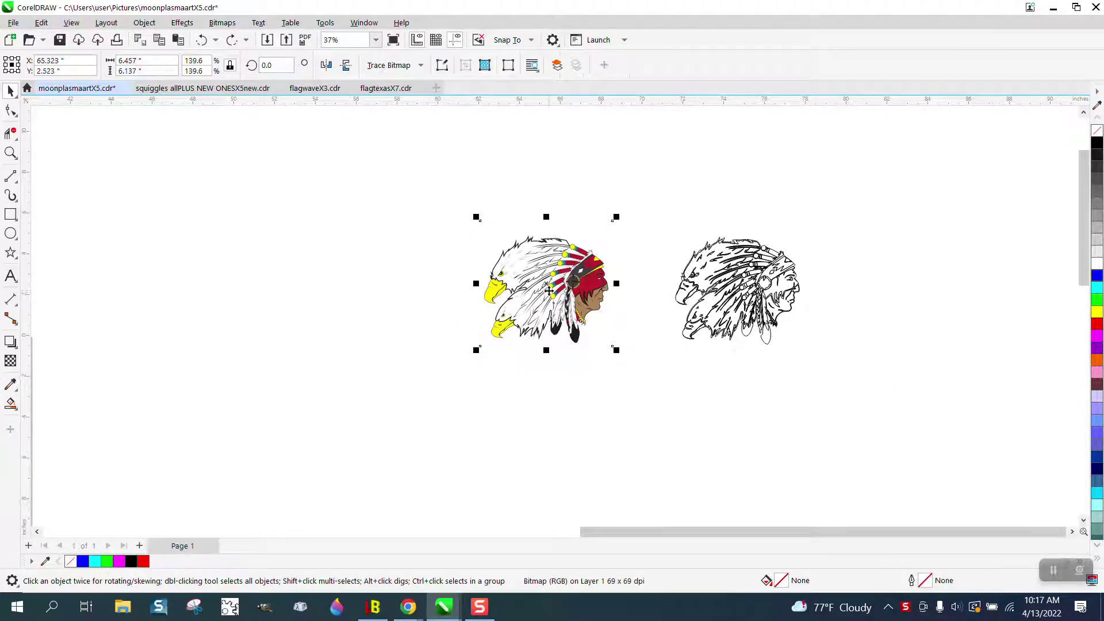
{"action": "mouse_move", "coordinate": [544, 284]}
{"action": "left_mouse_down"}
{"action": "mouse_move", "coordinate": [213, 192]}
{"action": "mouse_move", "coordinate": [138, 187]}
{"action": "left_mouse_up"}
{"action": "left_click_drag", "start_coordinate": [592, 222], "coordinate": [867, 385]}
{"action": "mouse_move", "coordinate": [723, 296]}
{"action": "left_mouse_down"}
{"action": "mouse_move", "coordinate": [345, 252]}
{"action": "mouse_move", "coordinate": [313, 192]}
{"action": "mouse_move", "coordinate": [441, 201]}
{"action": "left_mouse_up"}
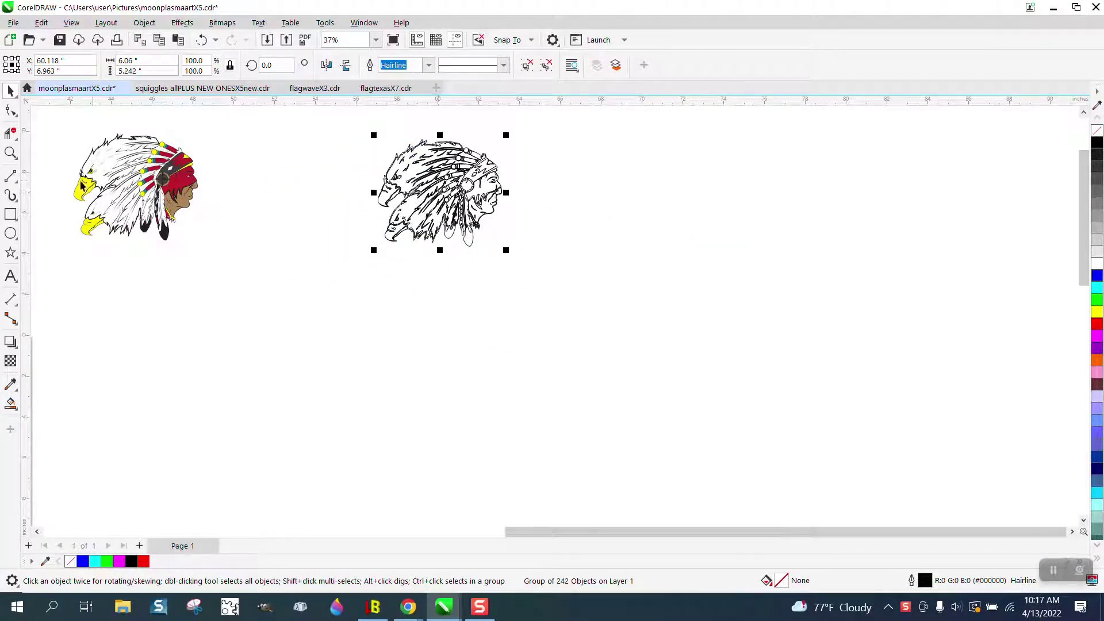
Zoom in on the outline chief's medallion, eagles and headdress.
{"action": "left_click", "coordinate": [10, 153]}
{"action": "left_click_drag", "start_coordinate": [362, 133], "coordinate": [571, 288]}
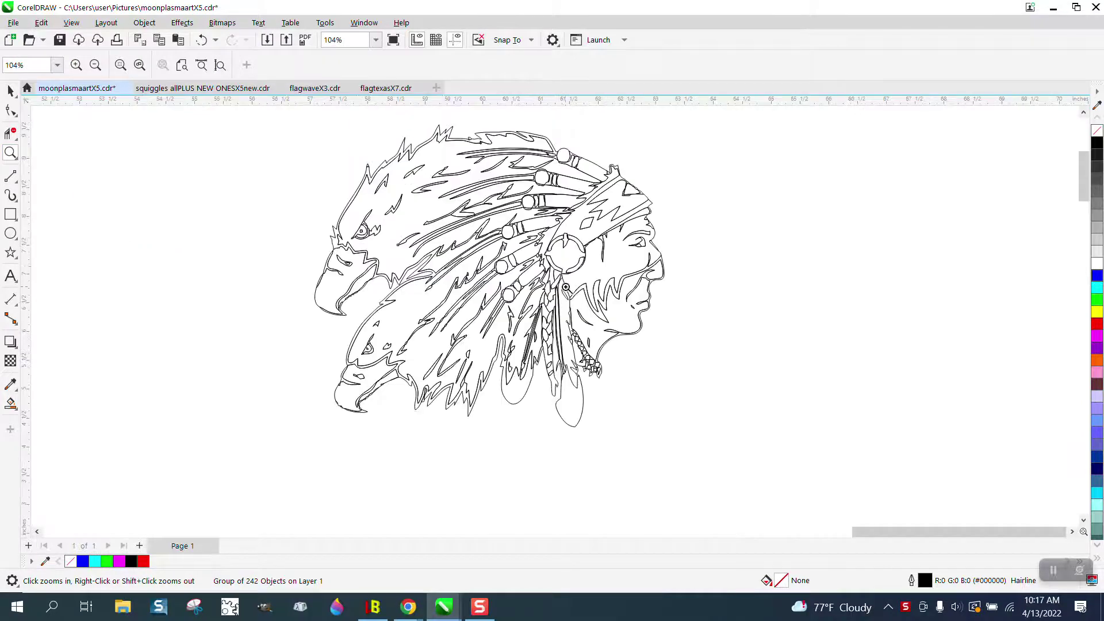
{"action": "left_click_drag", "start_coordinate": [565, 221], "coordinate": [619, 287]}
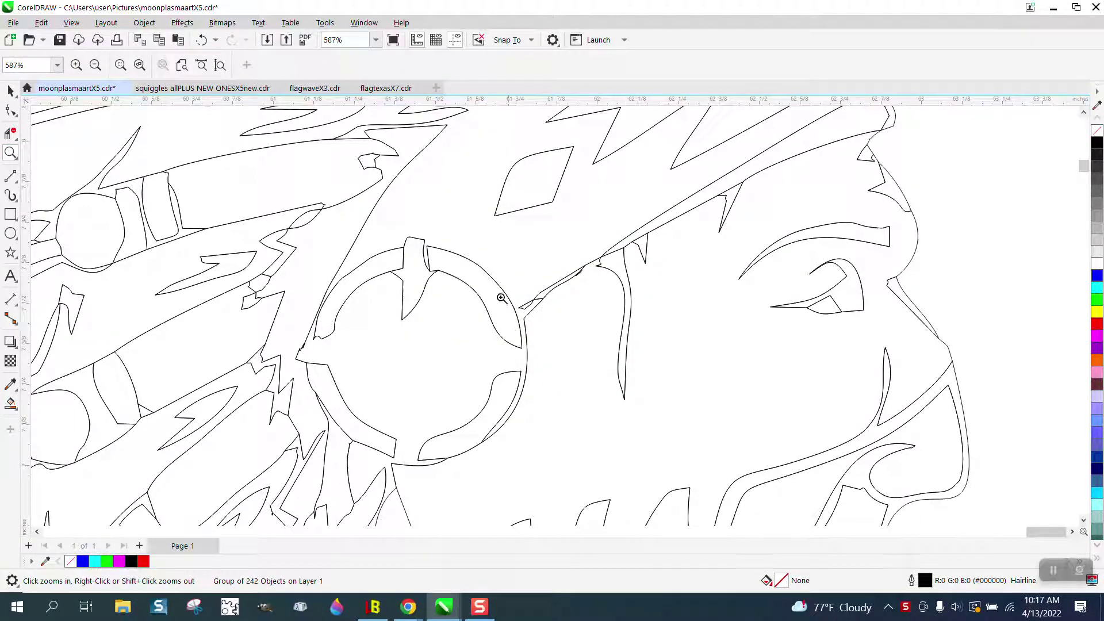
{"action": "scroll", "coordinate": [502, 298], "scroll_direction": "down", "scroll_amount": 5}
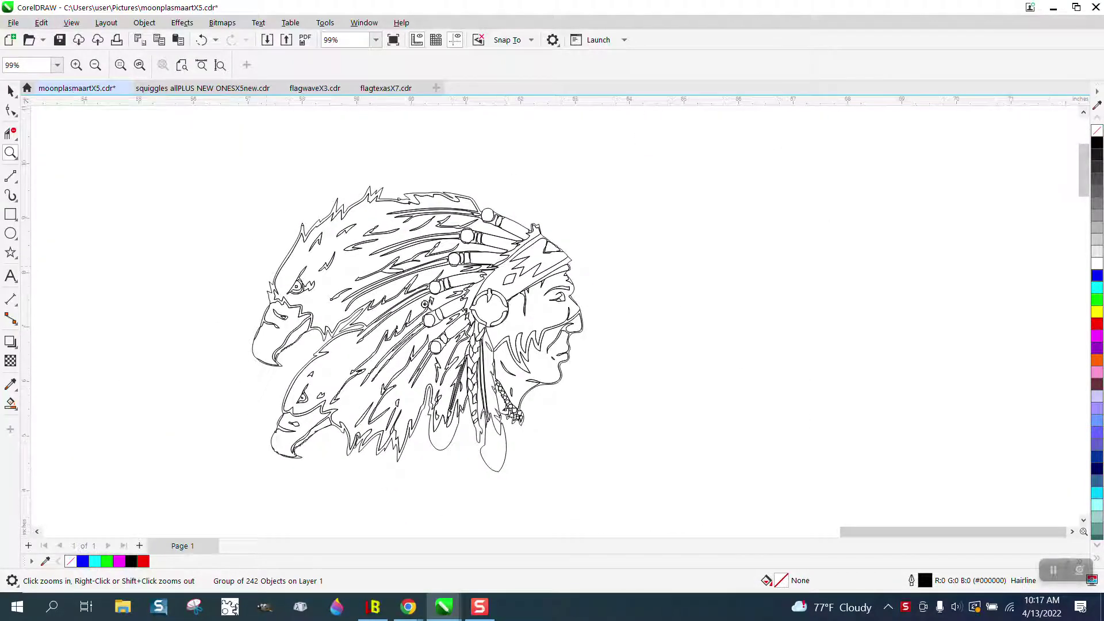
{"action": "left_click_drag", "start_coordinate": [228, 248], "coordinate": [598, 473]}
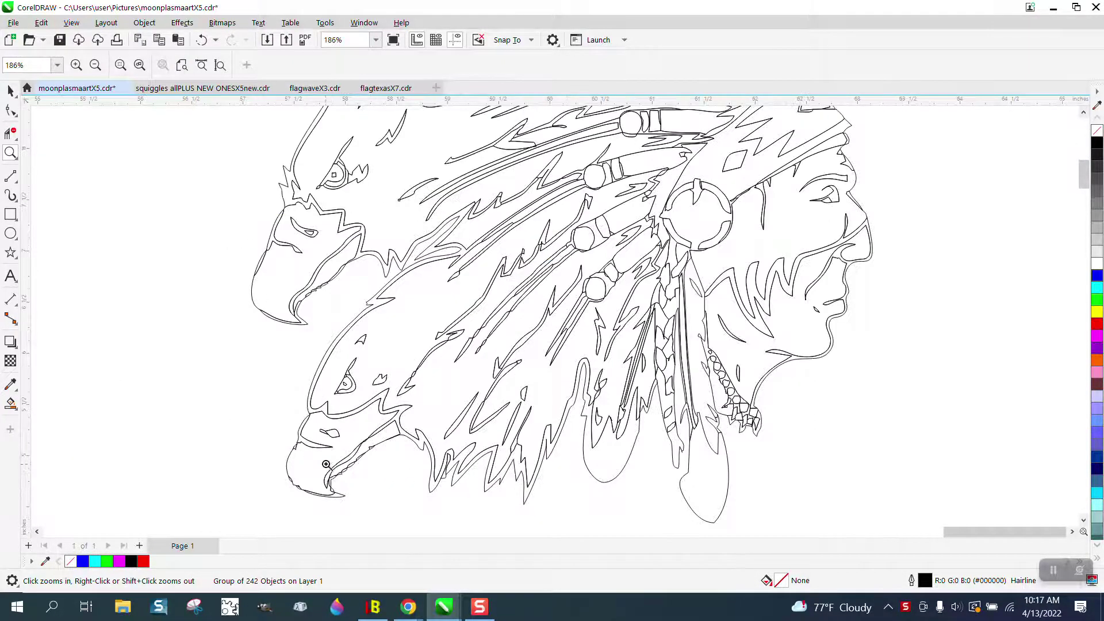
{"action": "scroll", "coordinate": [326, 464], "scroll_direction": "down", "scroll_amount": 1}
{"action": "scroll", "coordinate": [325, 450], "scroll_direction": "down", "scroll_amount": 1}
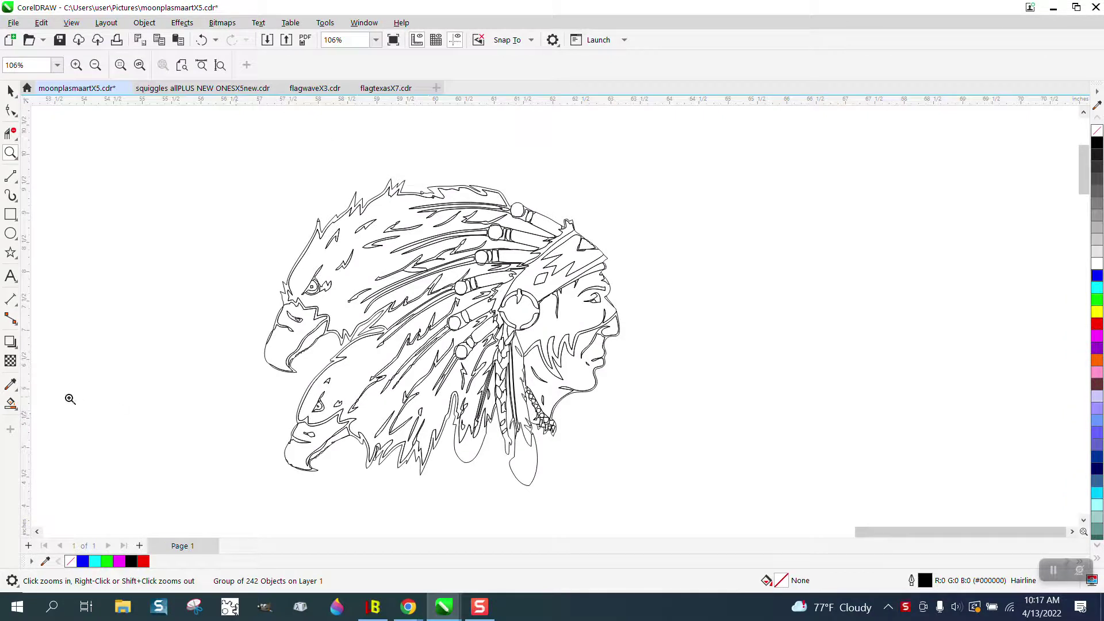
Set up Smart Fill with a blue fill colour and no outline.
{"action": "left_click", "coordinate": [15, 410]}
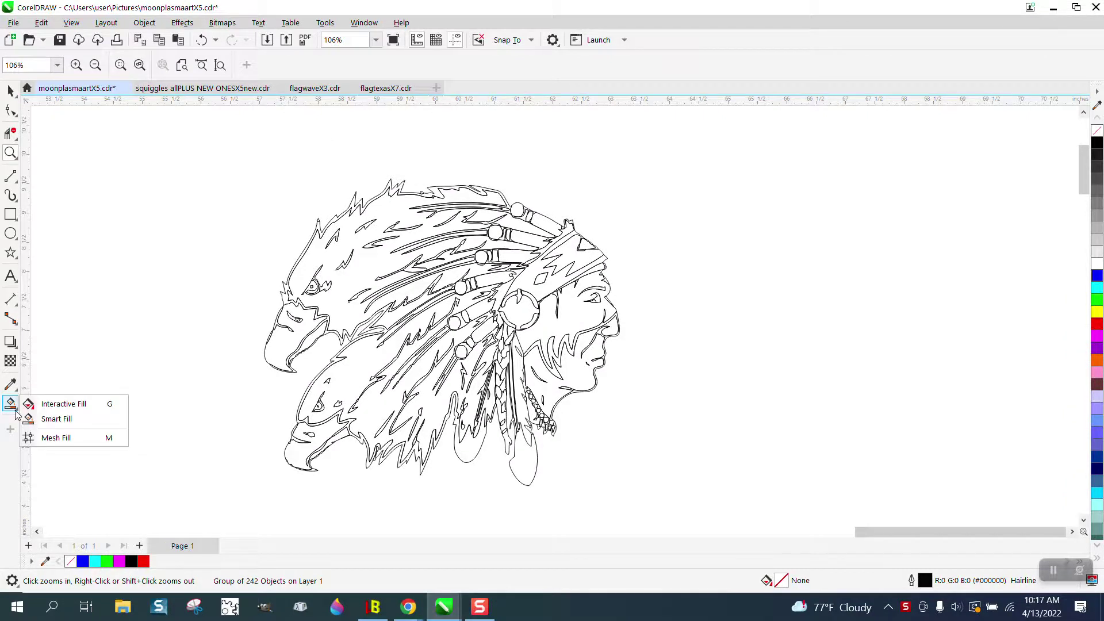
{"action": "left_click", "coordinate": [56, 418]}
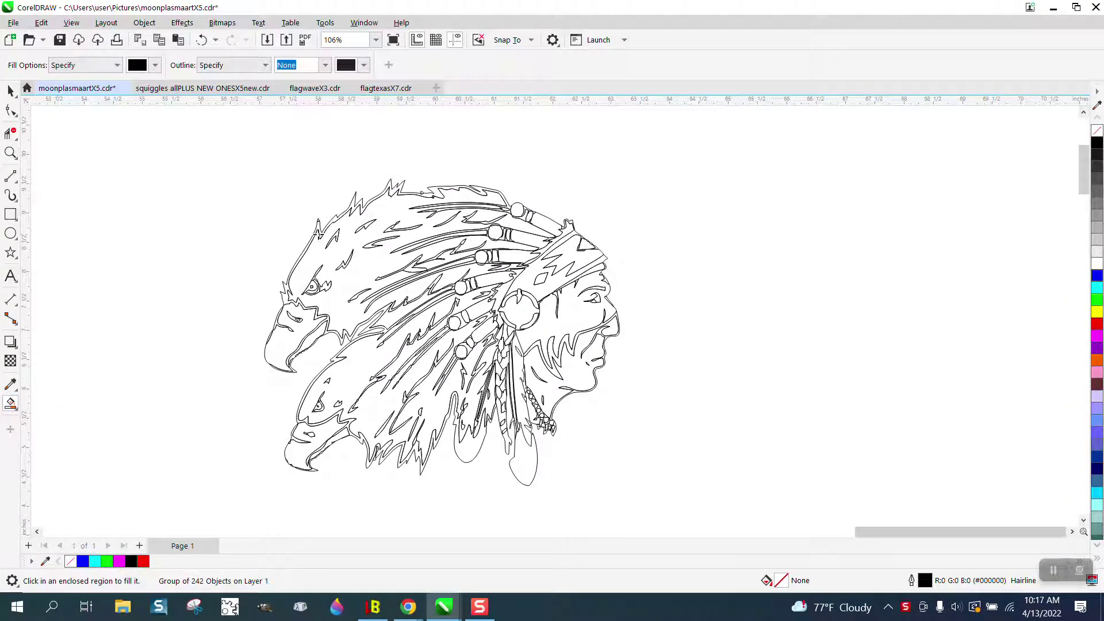
{"action": "left_click", "coordinate": [155, 65]}
{"action": "left_click", "coordinate": [196, 149]}
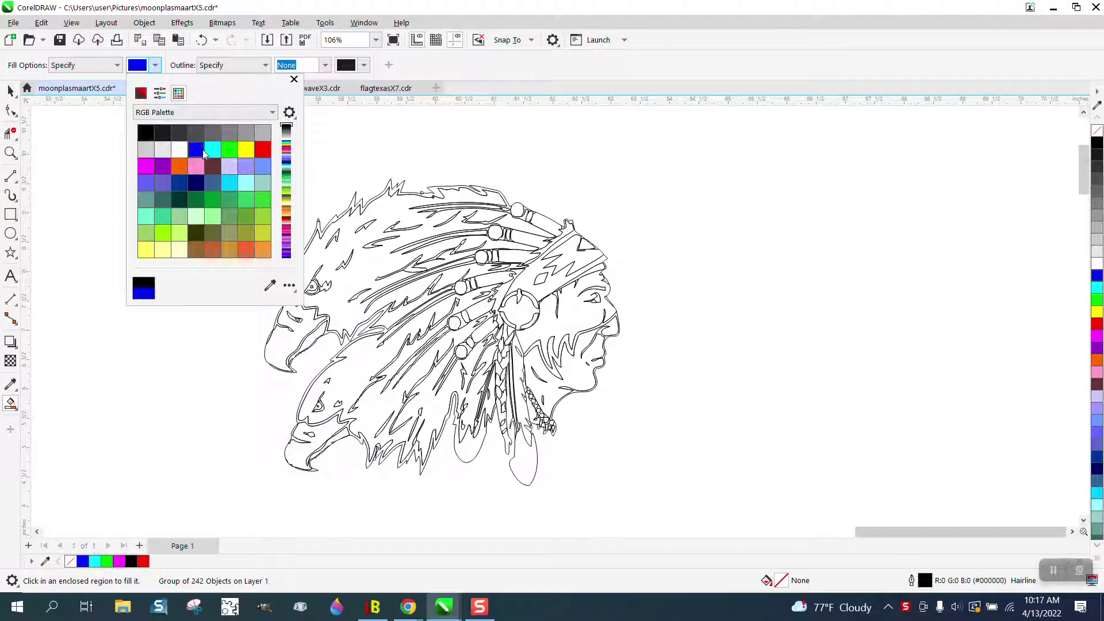
{"action": "left_click", "coordinate": [319, 234]}
Fill the enclosed outer eagle region blue and zoom onto the top feather bead.
{"action": "left_click", "coordinate": [319, 233]}
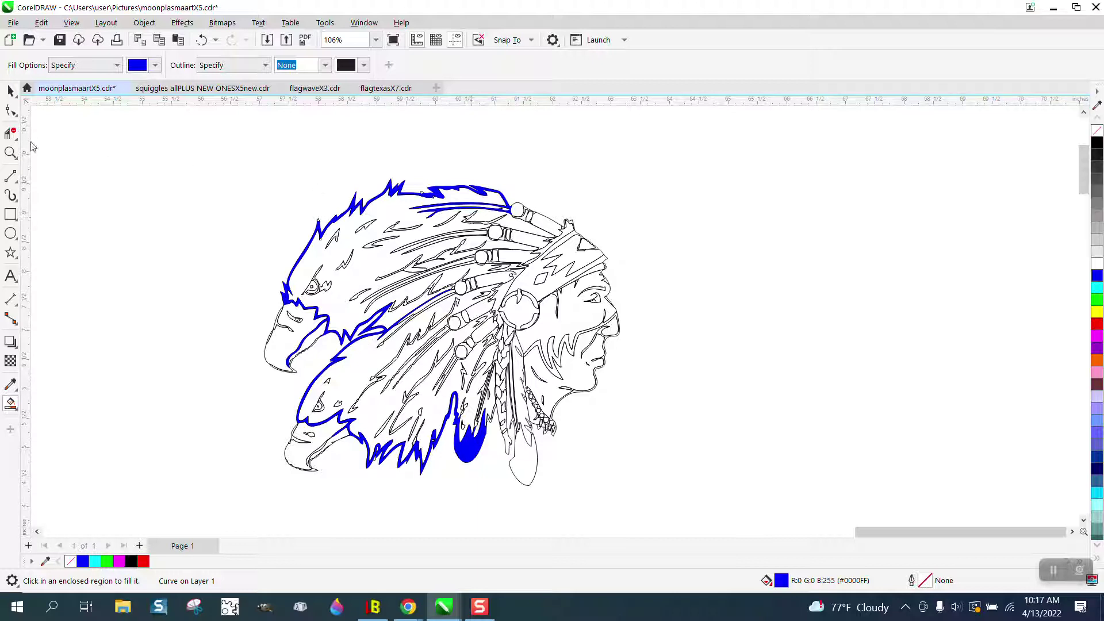
{"action": "left_click", "coordinate": [11, 152]}
{"action": "left_click_drag", "start_coordinate": [478, 187], "coordinate": [569, 246]}
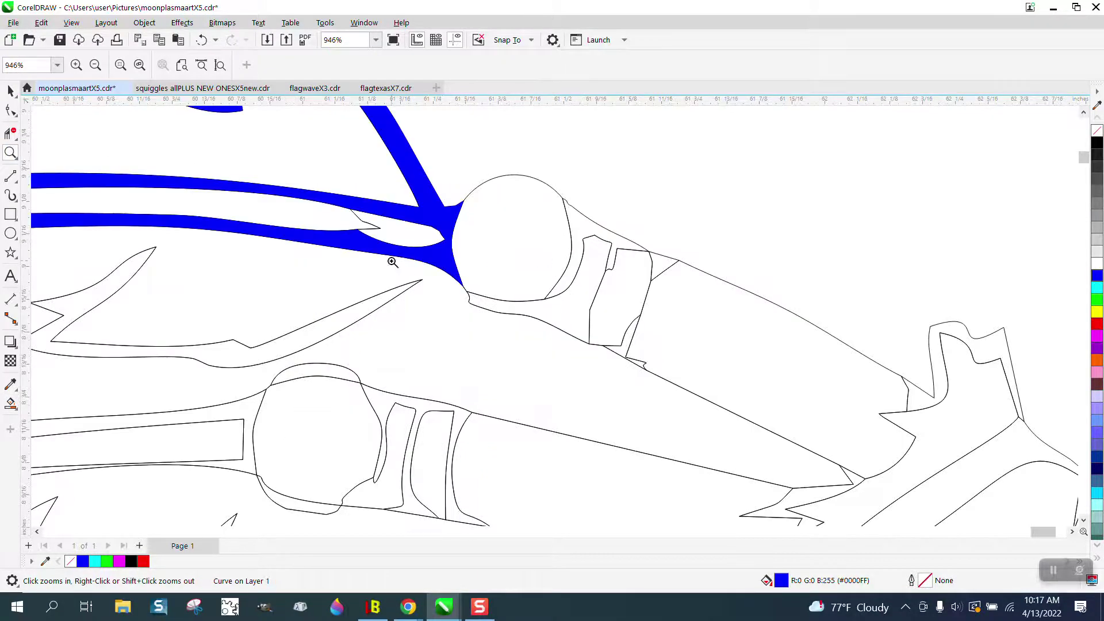
Zoom onto the upper eagle's head and inspect the blue curve's nodes.
{"action": "scroll", "coordinate": [378, 232], "scroll_direction": "down", "scroll_amount": 4}
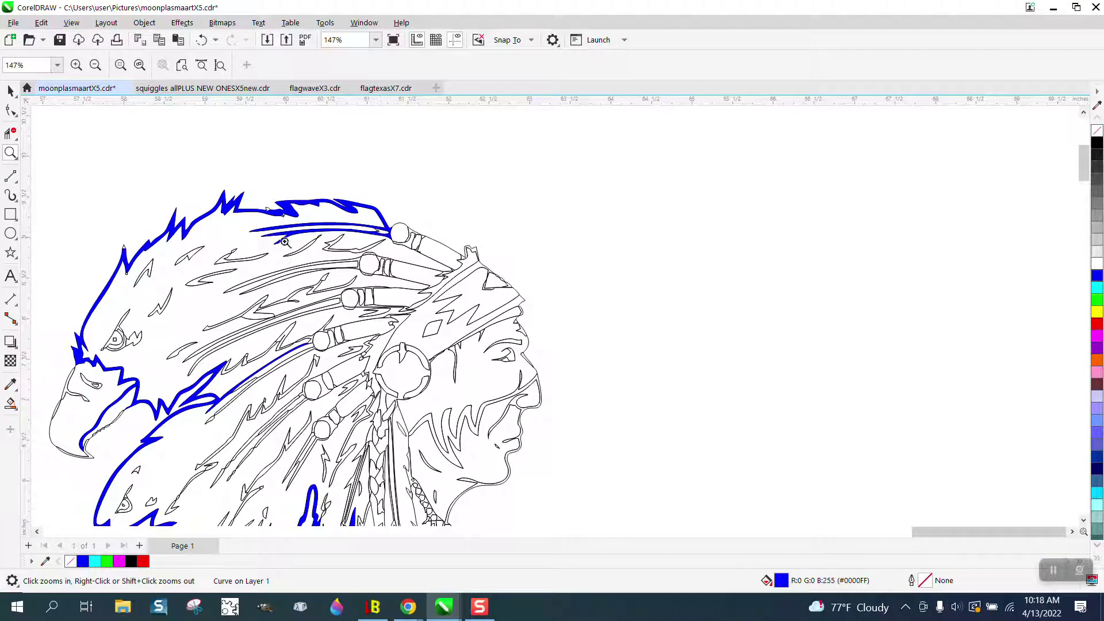
{"action": "left_click_drag", "start_coordinate": [54, 361], "coordinate": [139, 444]}
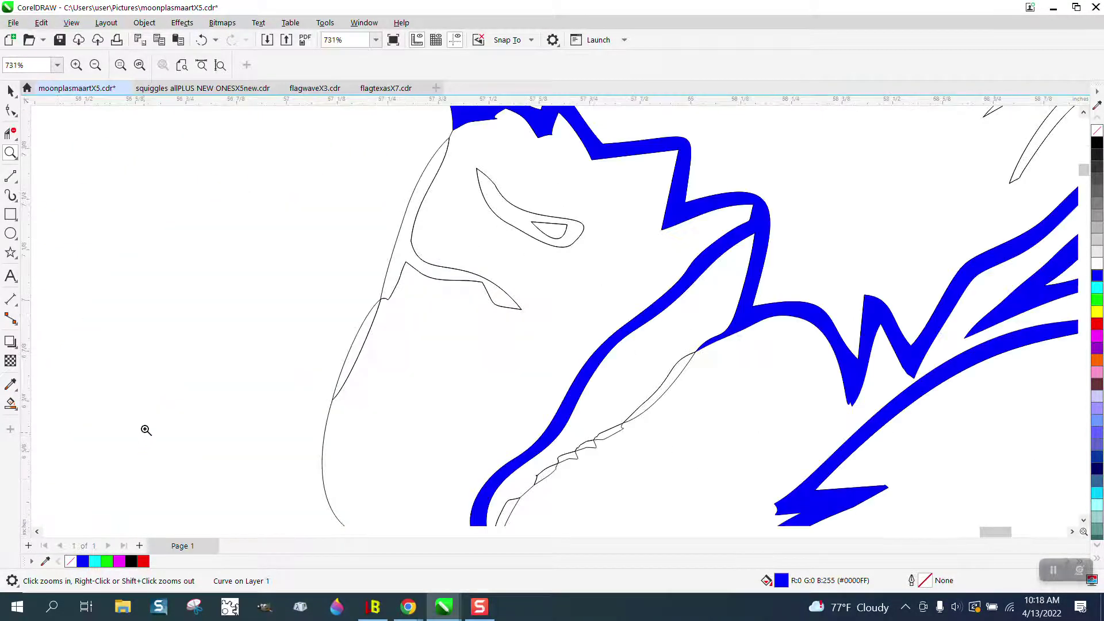
{"action": "left_click", "coordinate": [10, 110]}
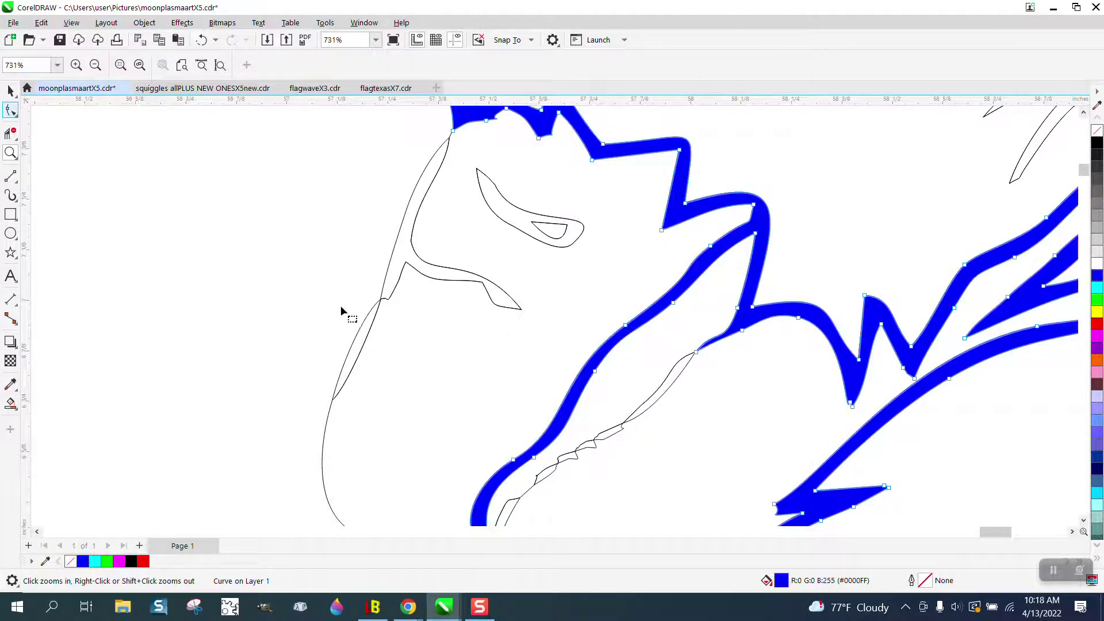
{"action": "left_click", "coordinate": [389, 297]}
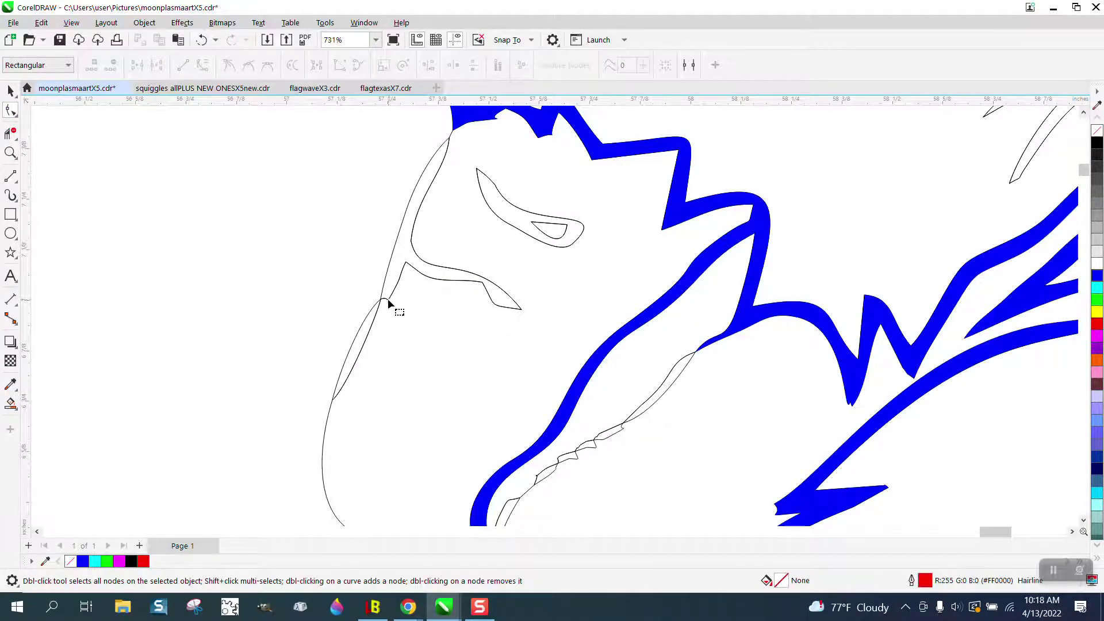
Select the outline chief group and ungroup it into 242 separate curves.
{"action": "left_click", "coordinate": [10, 91]}
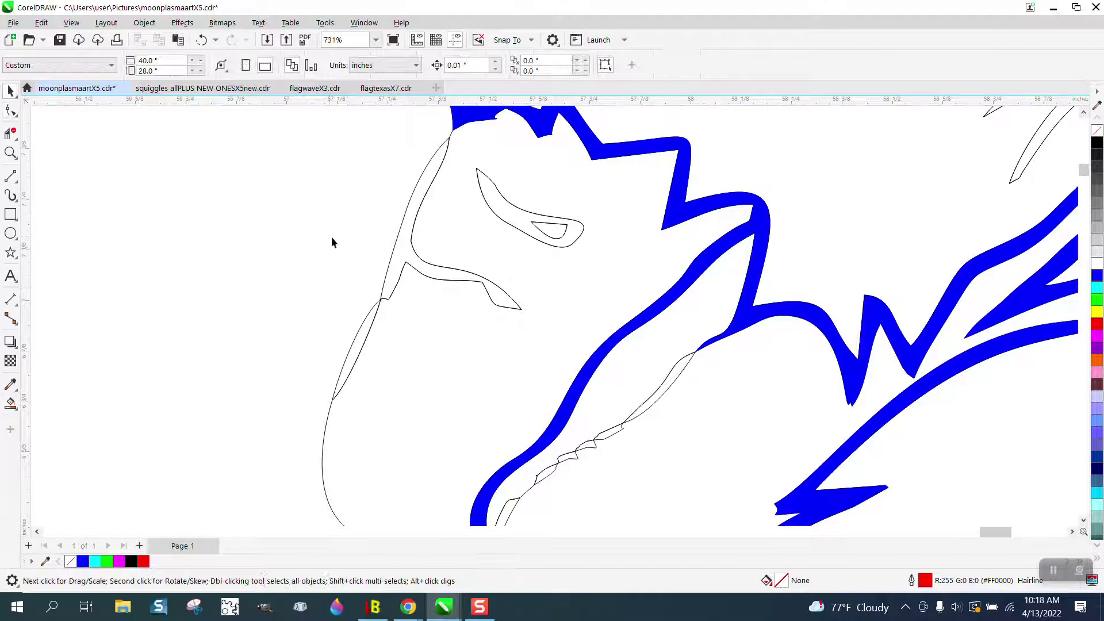
{"action": "left_click", "coordinate": [431, 278]}
{"action": "left_click", "coordinate": [144, 22]}
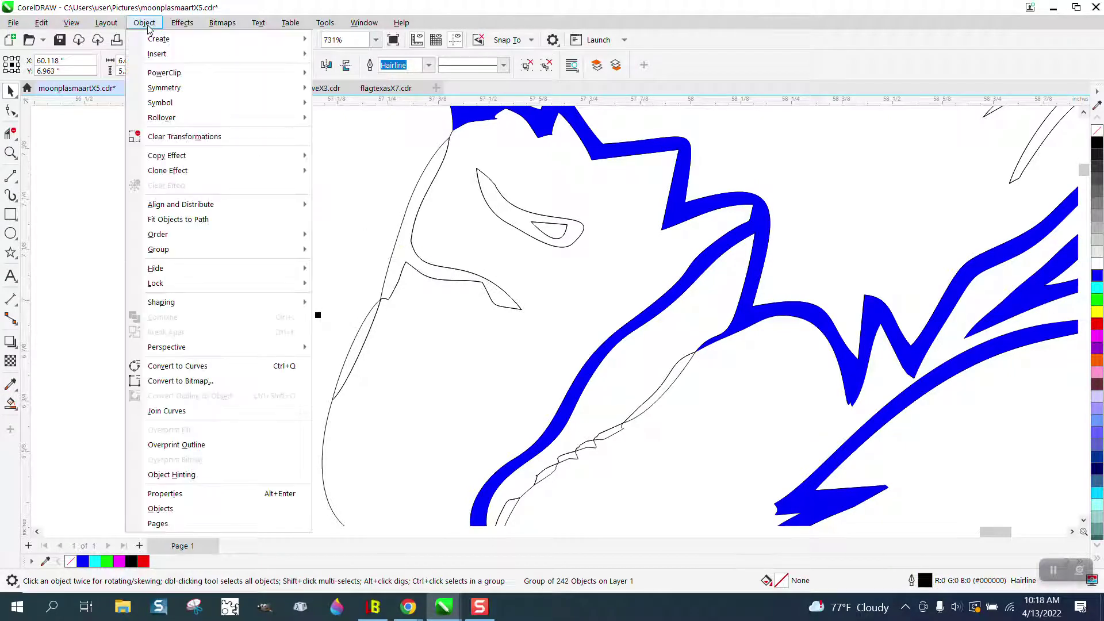
{"action": "mouse_move", "coordinate": [189, 251]}
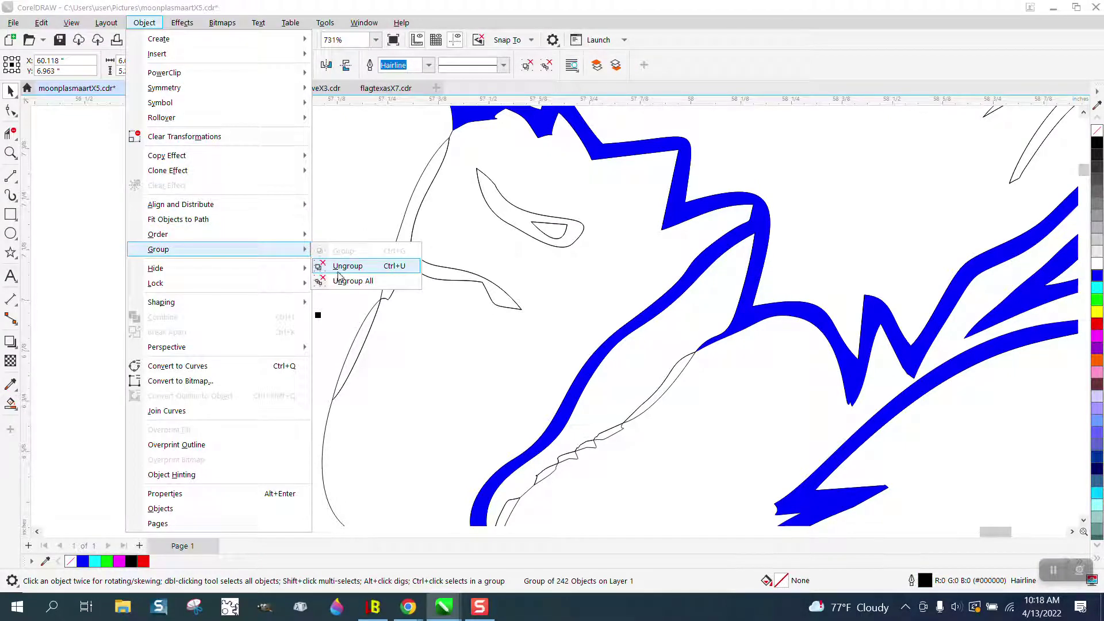
{"action": "left_click", "coordinate": [338, 273]}
{"action": "left_click", "coordinate": [11, 111]}
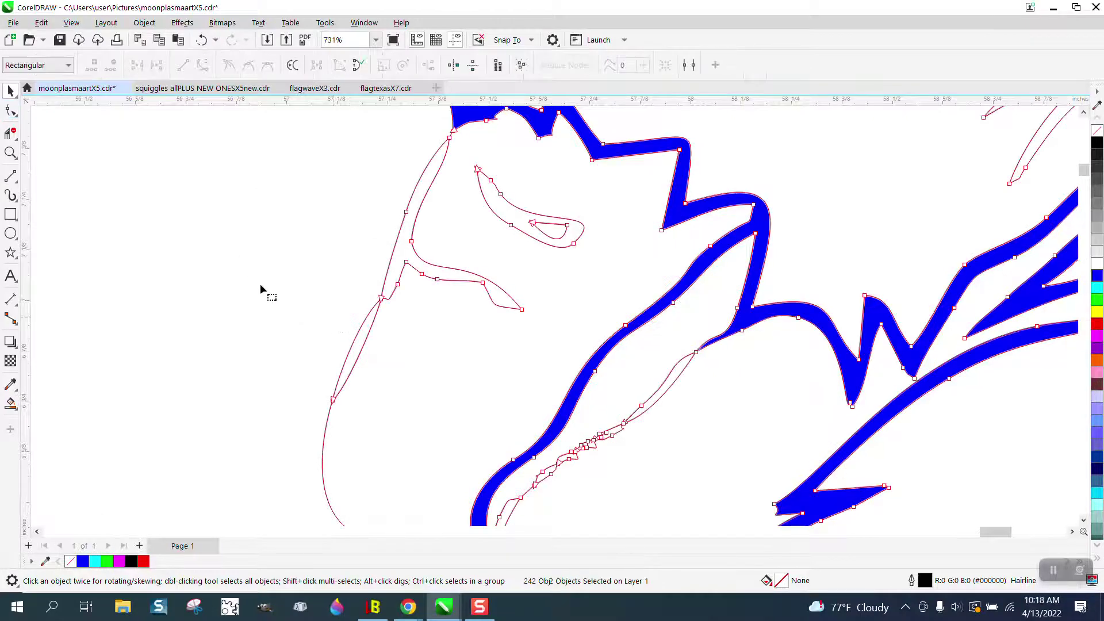
Zoom onto the crossing curves and nudge the crossing node down and right.
{"action": "left_click", "coordinate": [10, 153]}
{"action": "left_click_drag", "start_coordinate": [325, 251], "coordinate": [476, 364]}
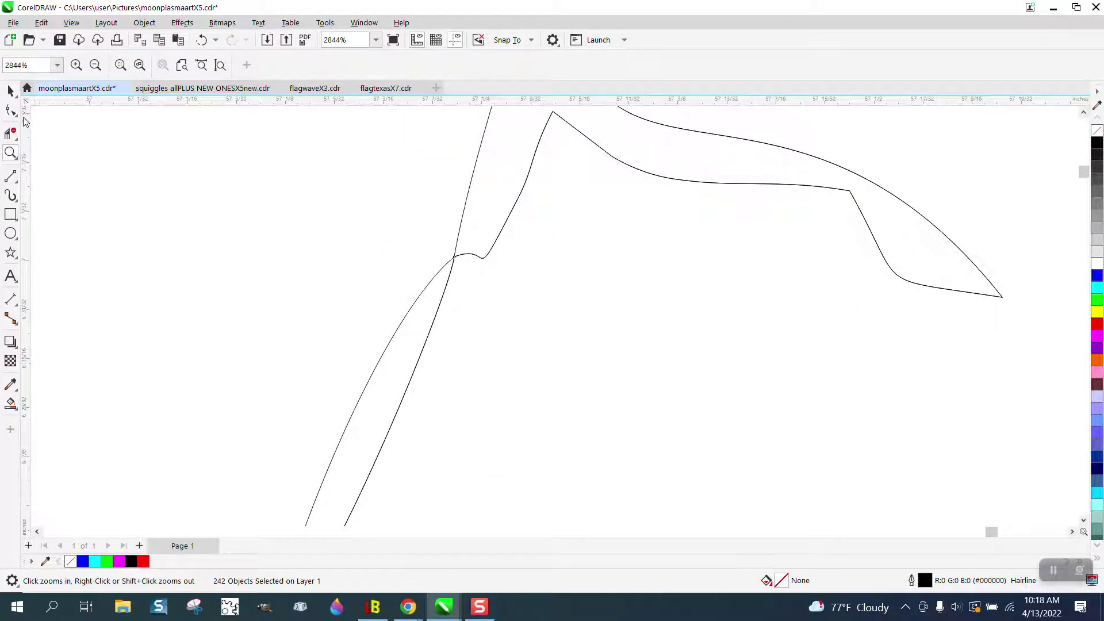
{"action": "key", "text": "F10"}
{"action": "left_click_drag", "start_coordinate": [455, 258], "coordinate": [429, 283]}
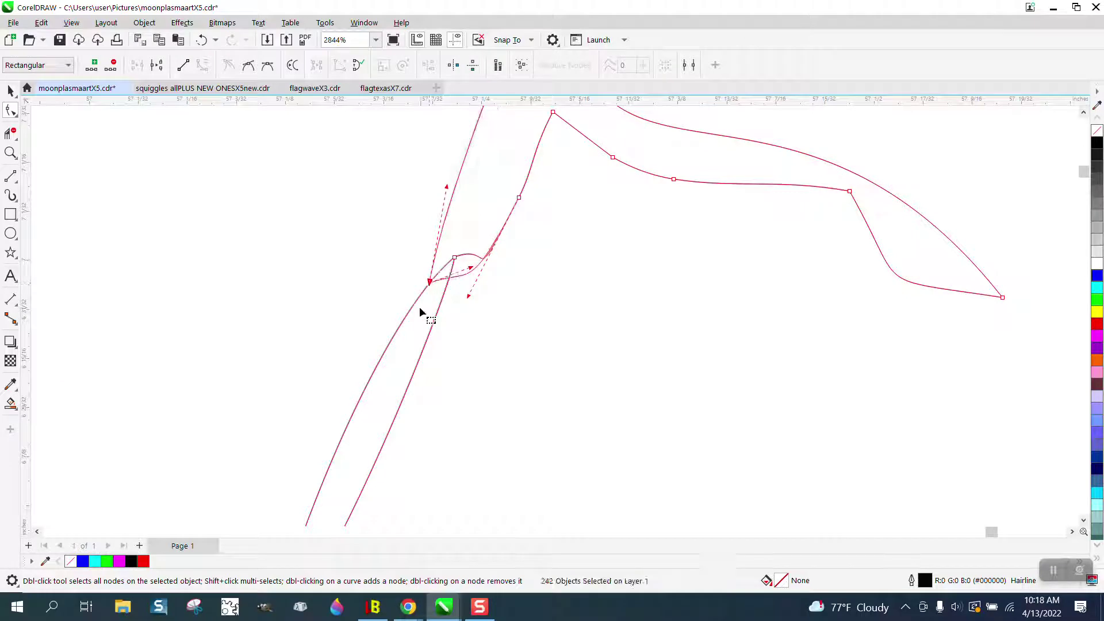
Delete the small spike and the stray segment with Virtual Segment Delete.
{"action": "left_click", "coordinate": [14, 138]}
{"action": "left_click", "coordinate": [63, 165]}
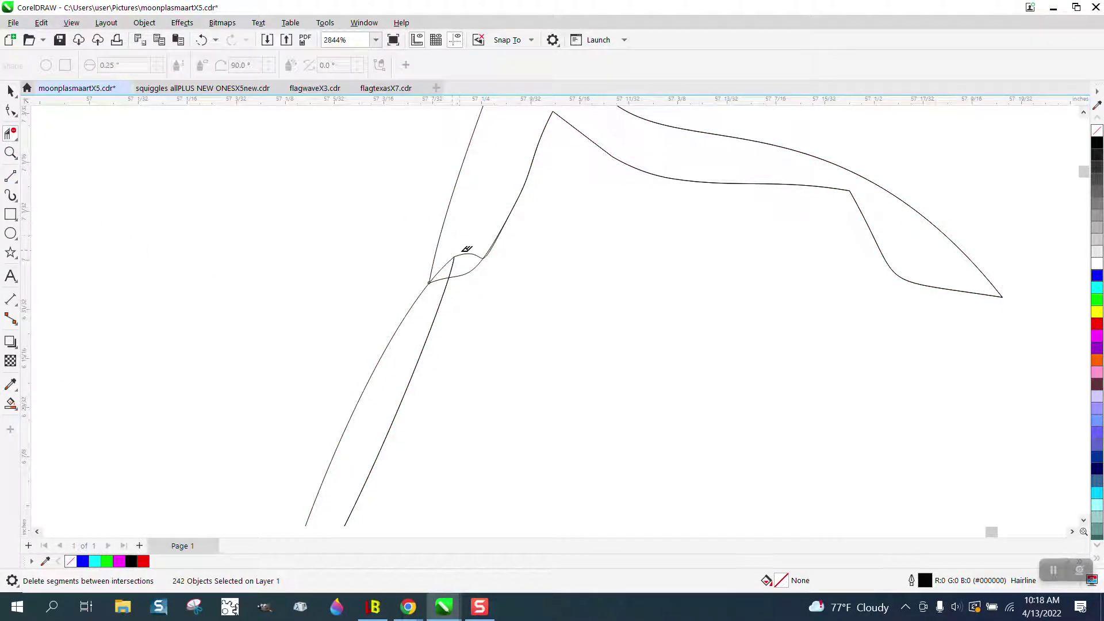
{"action": "left_click", "coordinate": [452, 256]}
{"action": "left_click", "coordinate": [492, 248]}
Reshape the curve and drag its loose end node onto the adjacent outline.
{"action": "left_click", "coordinate": [10, 110]}
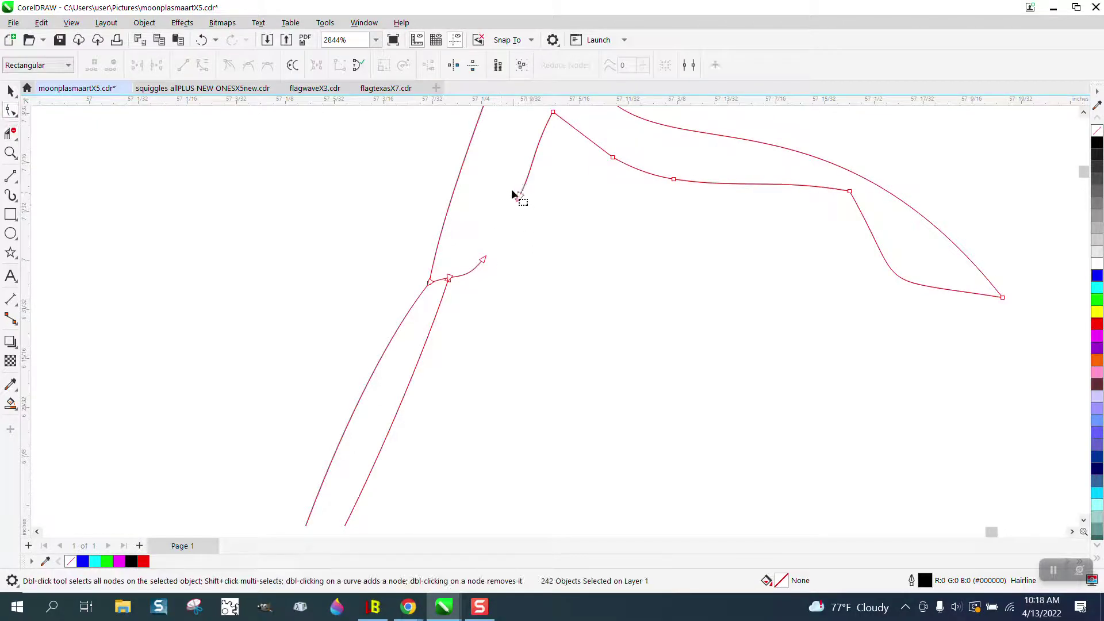
{"action": "left_click_drag", "start_coordinate": [519, 198], "coordinate": [539, 215]}
{"action": "left_click", "coordinate": [552, 113]}
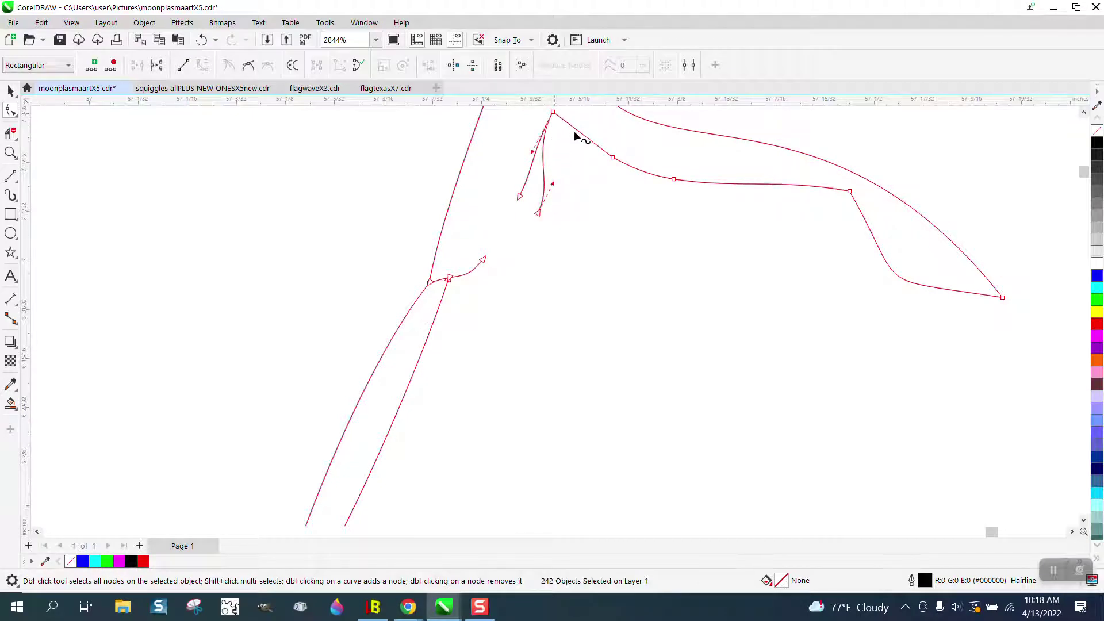
{"action": "left_click_drag", "start_coordinate": [575, 136], "coordinate": [563, 129]}
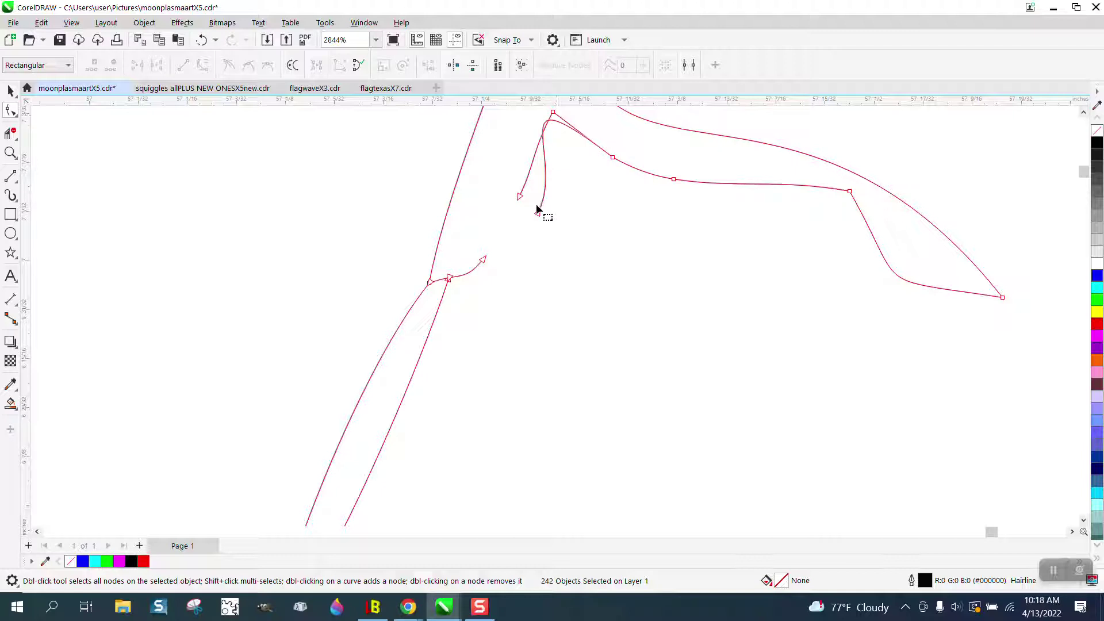
{"action": "left_click_drag", "start_coordinate": [538, 210], "coordinate": [484, 257]}
{"action": "key", "text": "ctrl+z"}
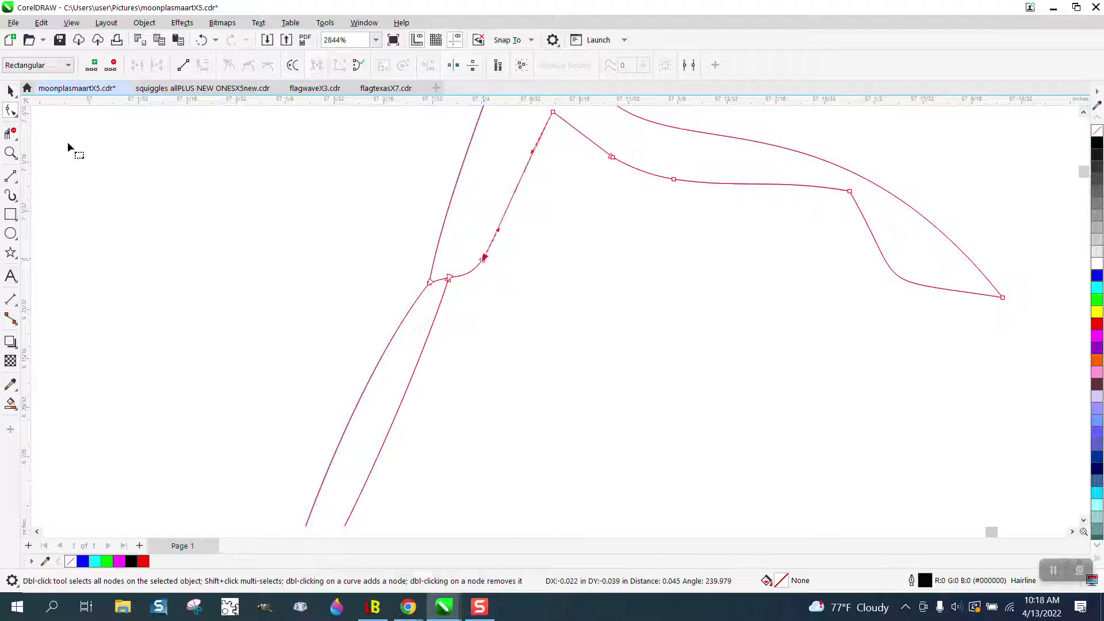
{"action": "left_click", "coordinate": [10, 133]}
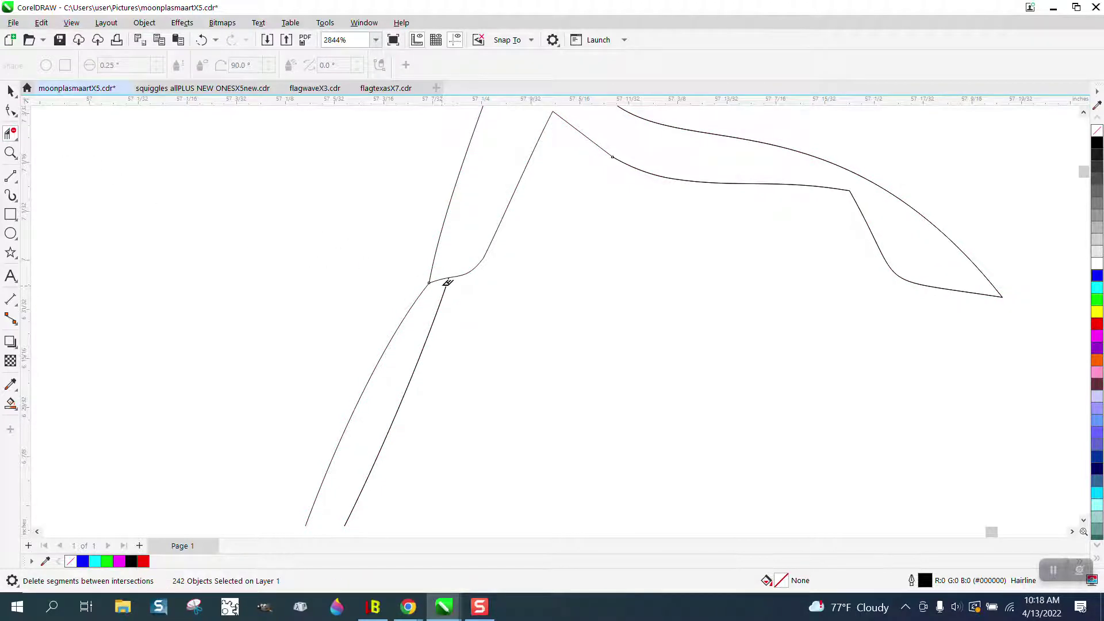
{"action": "scroll", "coordinate": [346, 251], "scroll_direction": "down", "scroll_amount": 5}
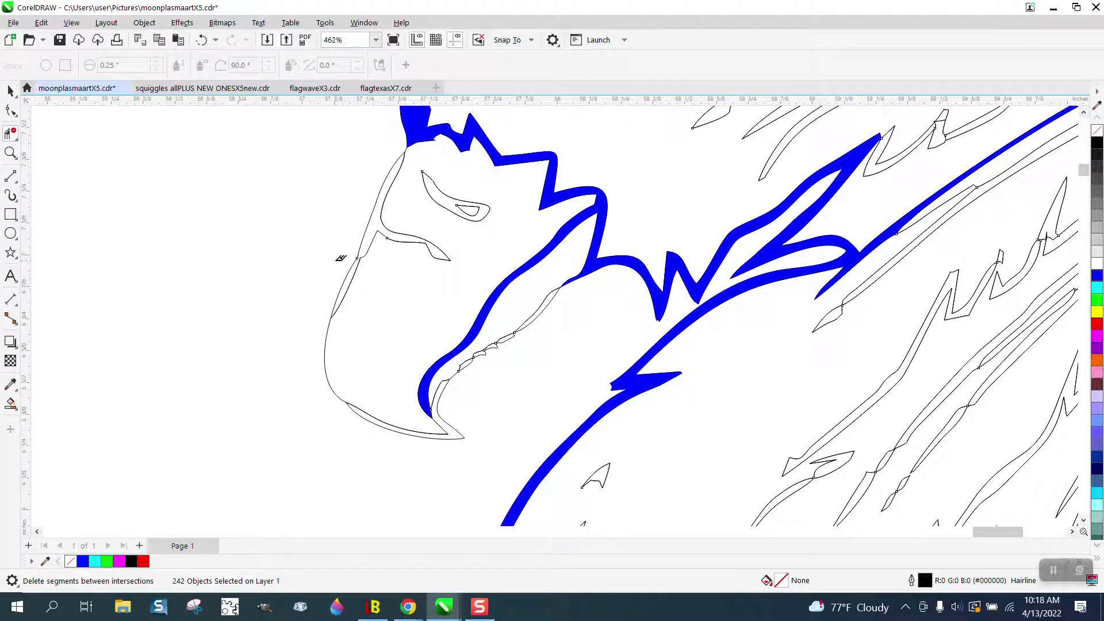
Smart Fill the eagle head's outer outline band and bottom-curve band blue.
{"action": "left_click", "coordinate": [10, 404]}
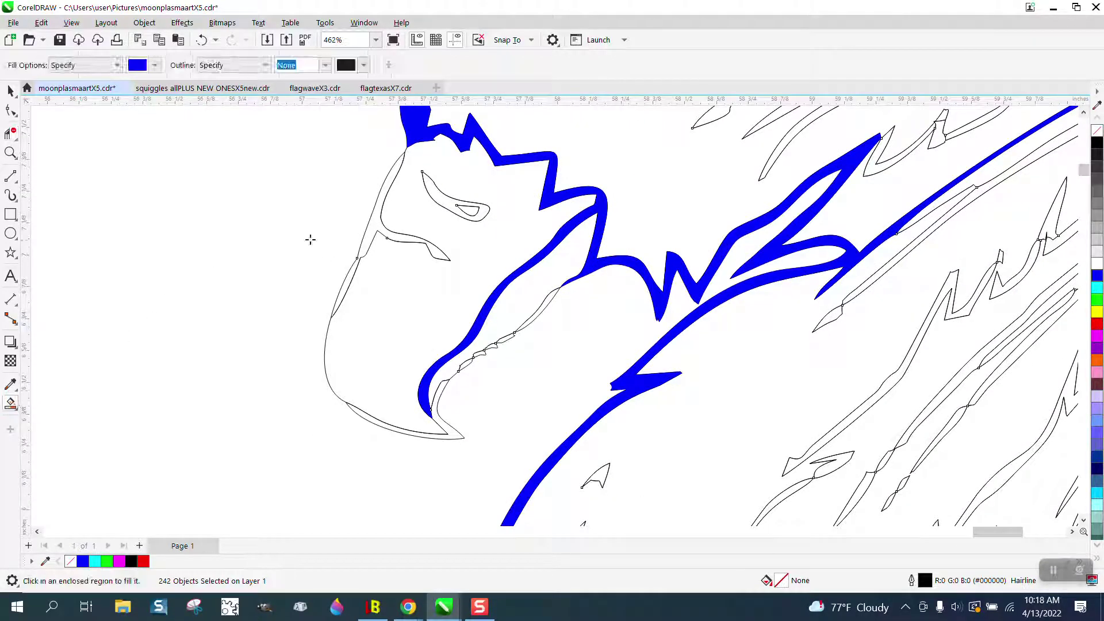
{"action": "left_click", "coordinate": [369, 229]}
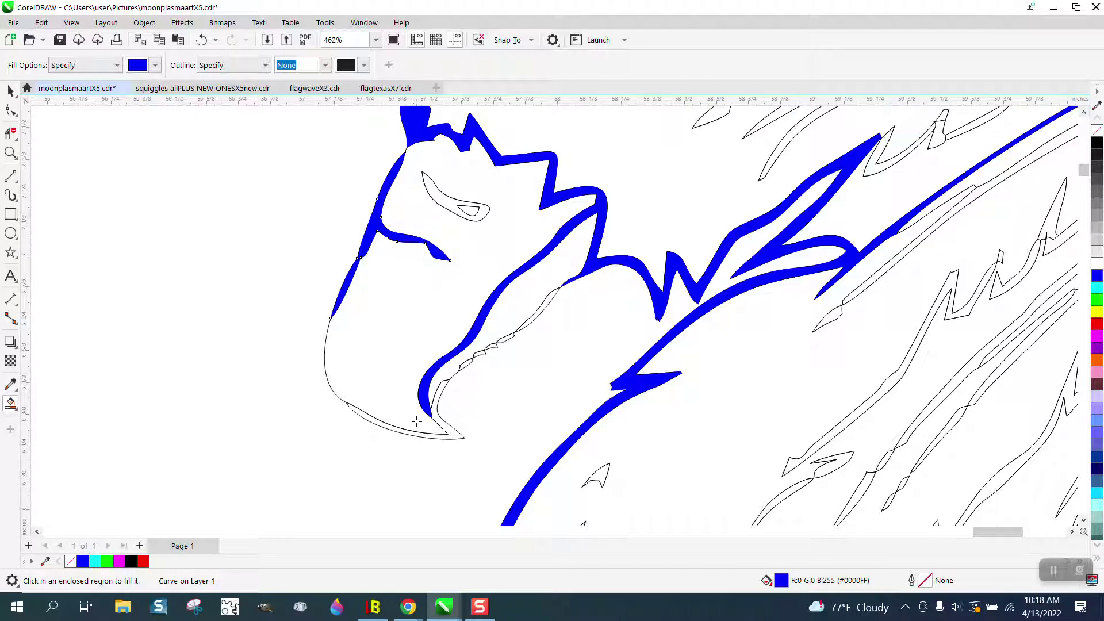
{"action": "left_click", "coordinate": [446, 428]}
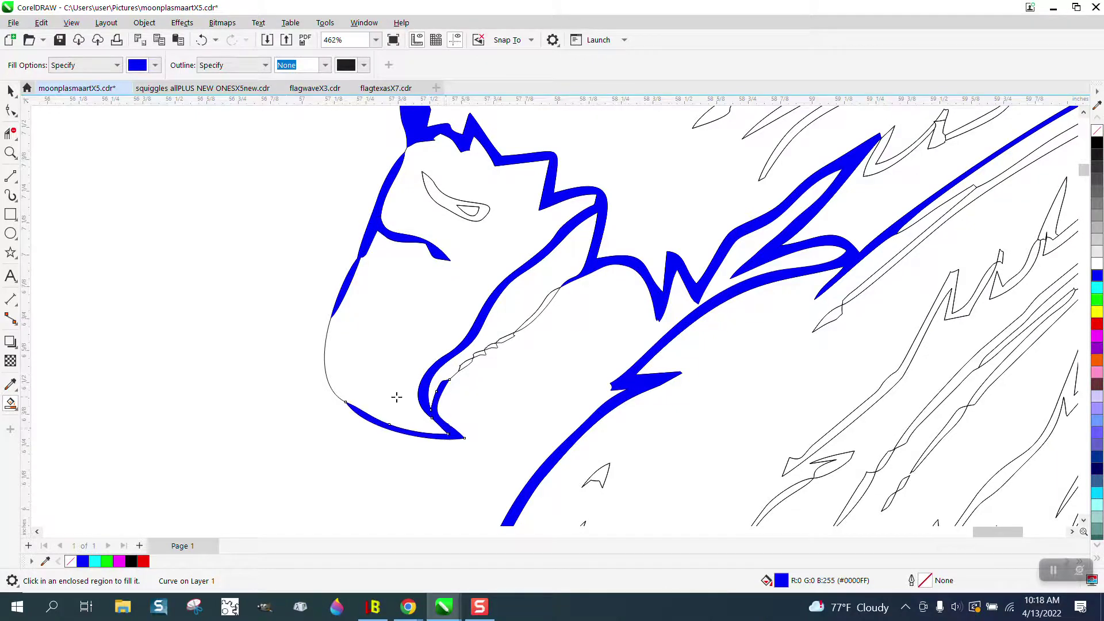
Zoom onto the zigzag beak and move the S-curve and overlapping curve nodes apart.
{"action": "left_click", "coordinate": [11, 153]}
{"action": "left_click_drag", "start_coordinate": [388, 265], "coordinate": [670, 364]}
{"action": "scroll", "coordinate": [494, 319], "scroll_direction": "down", "scroll_amount": 2}
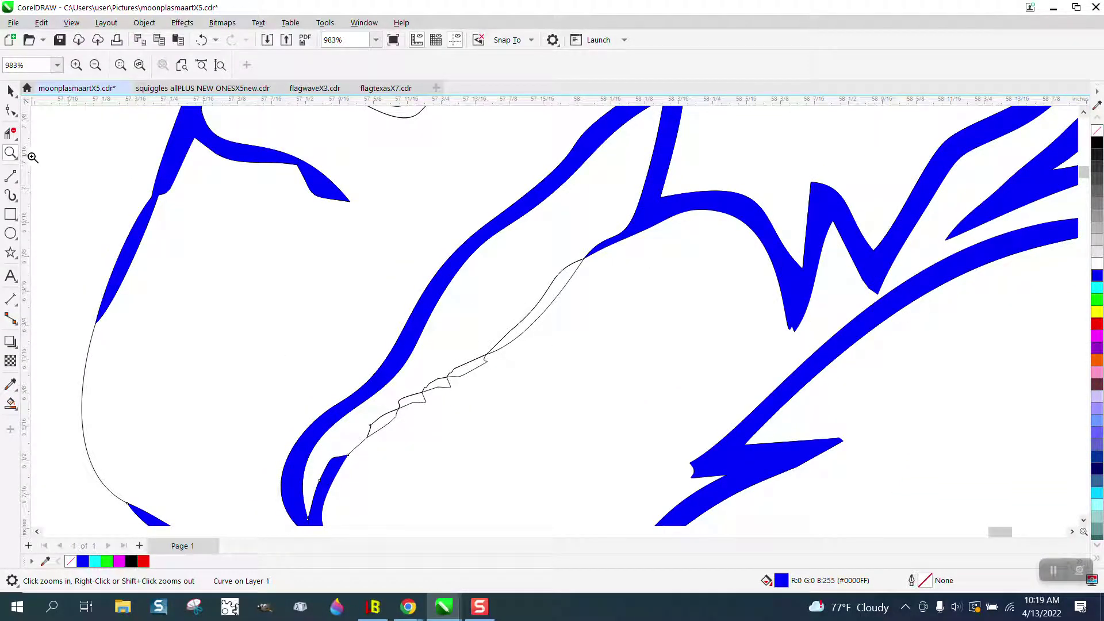
{"action": "left_click_drag", "start_coordinate": [394, 315], "coordinate": [520, 429]}
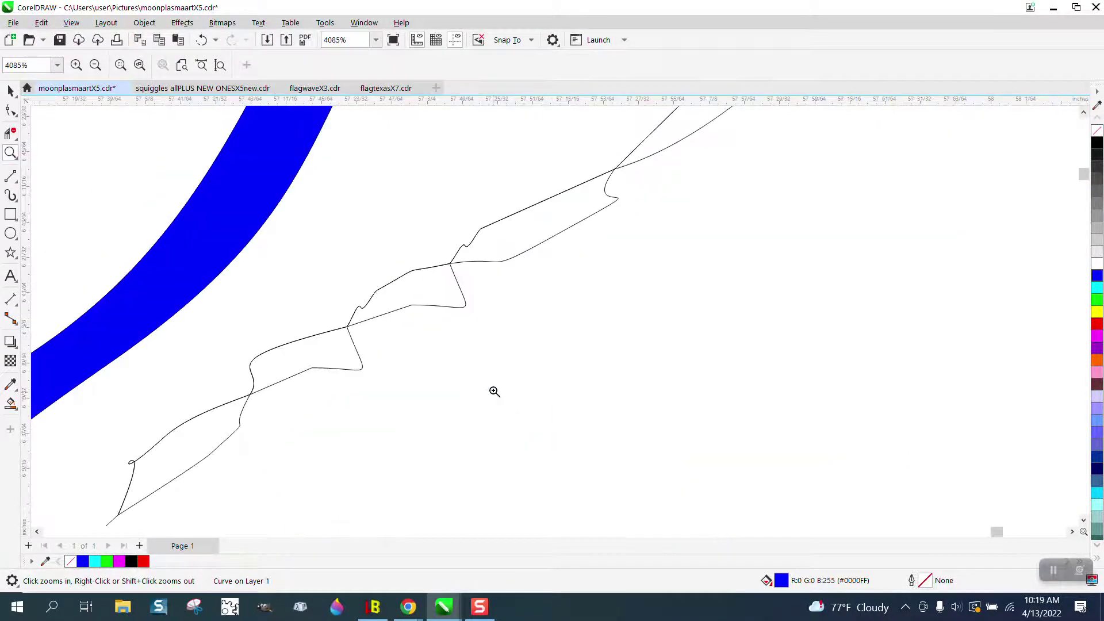
{"action": "scroll", "coordinate": [443, 321], "scroll_direction": "down", "scroll_amount": 3}
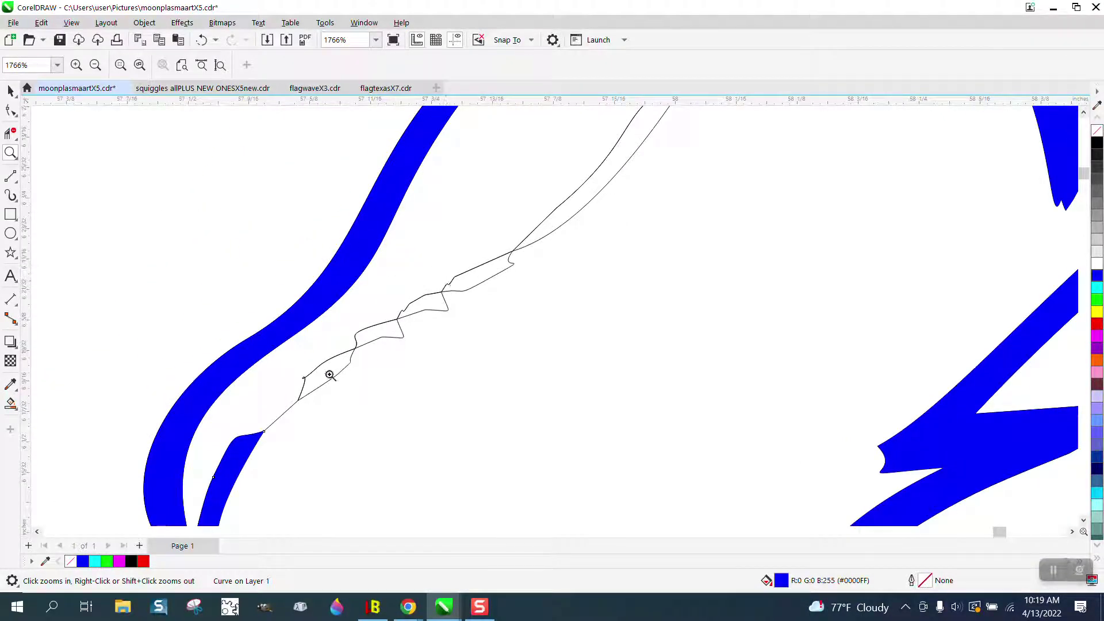
{"action": "scroll", "coordinate": [559, 260], "scroll_direction": "up", "scroll_amount": 6}
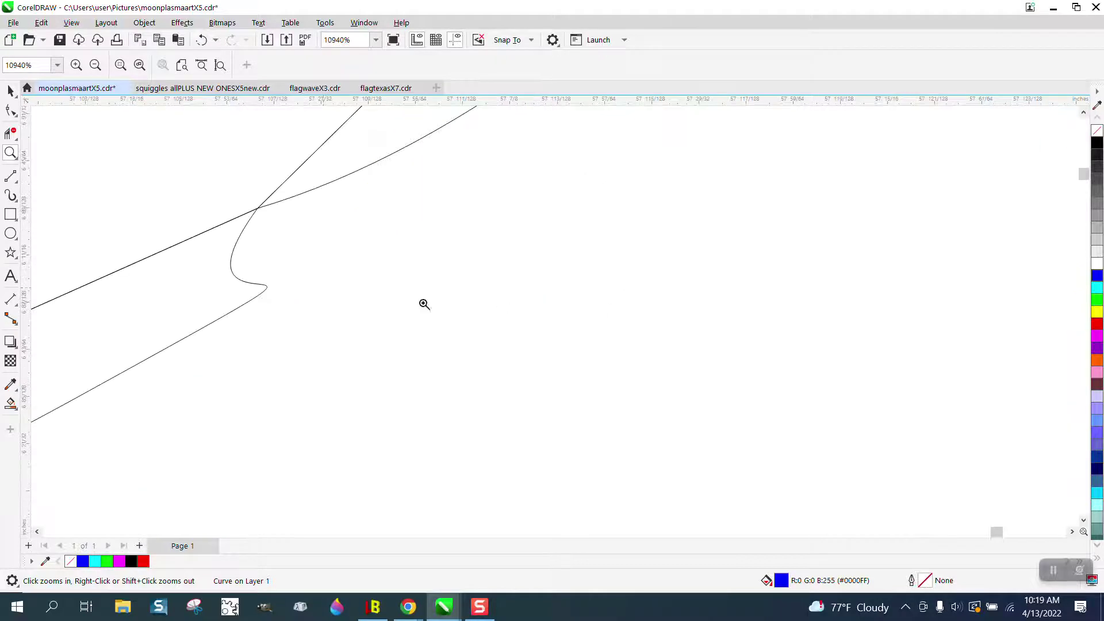
{"action": "left_click", "coordinate": [11, 110]}
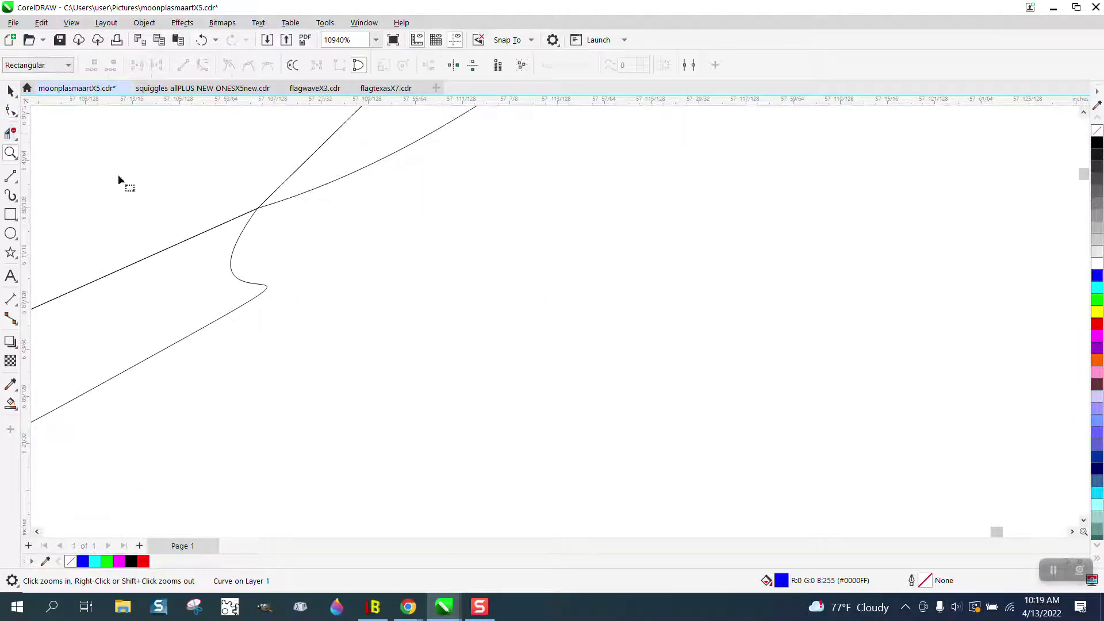
{"action": "left_click", "coordinate": [242, 236]}
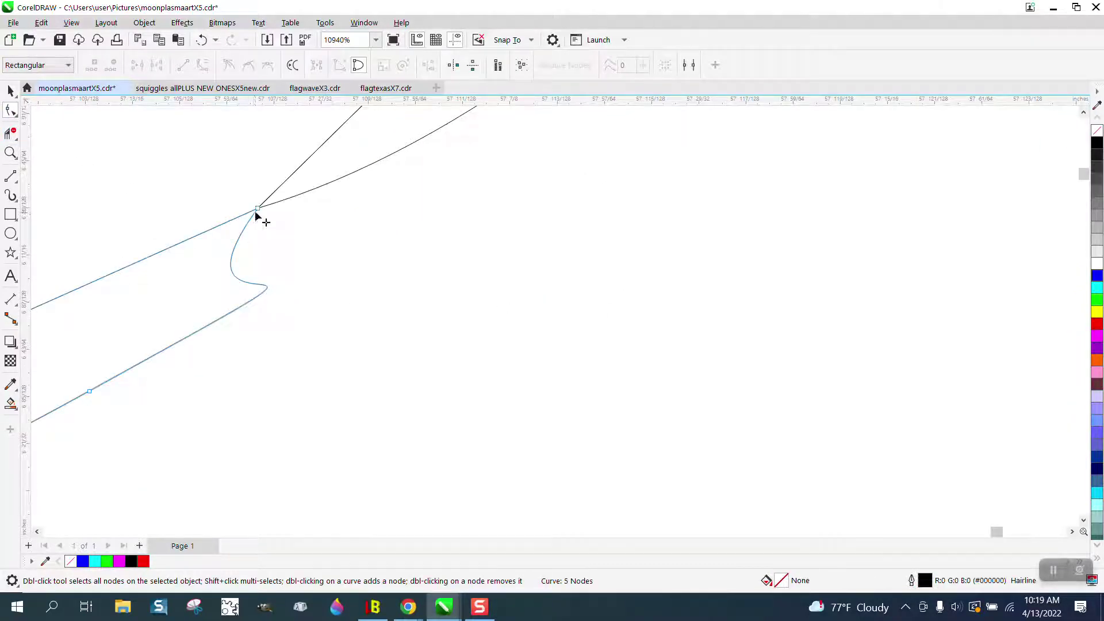
{"action": "left_click_drag", "start_coordinate": [257, 211], "coordinate": [290, 169]}
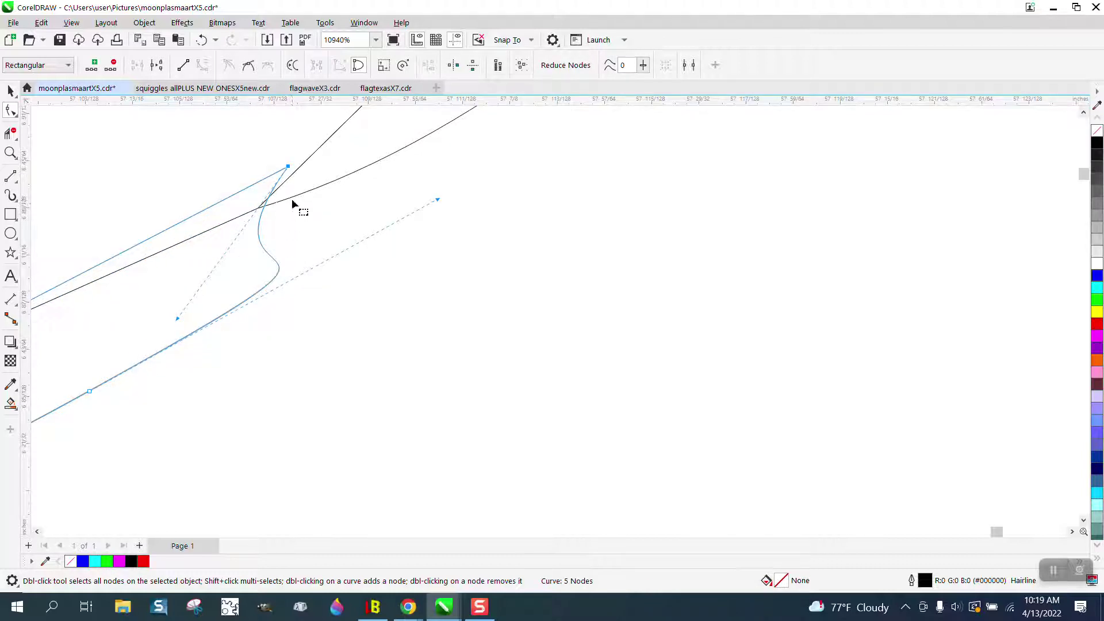
{"action": "left_click", "coordinate": [294, 203]}
{"action": "left_click", "coordinate": [295, 196]}
{"action": "left_click_drag", "start_coordinate": [295, 200], "coordinate": [247, 235]}
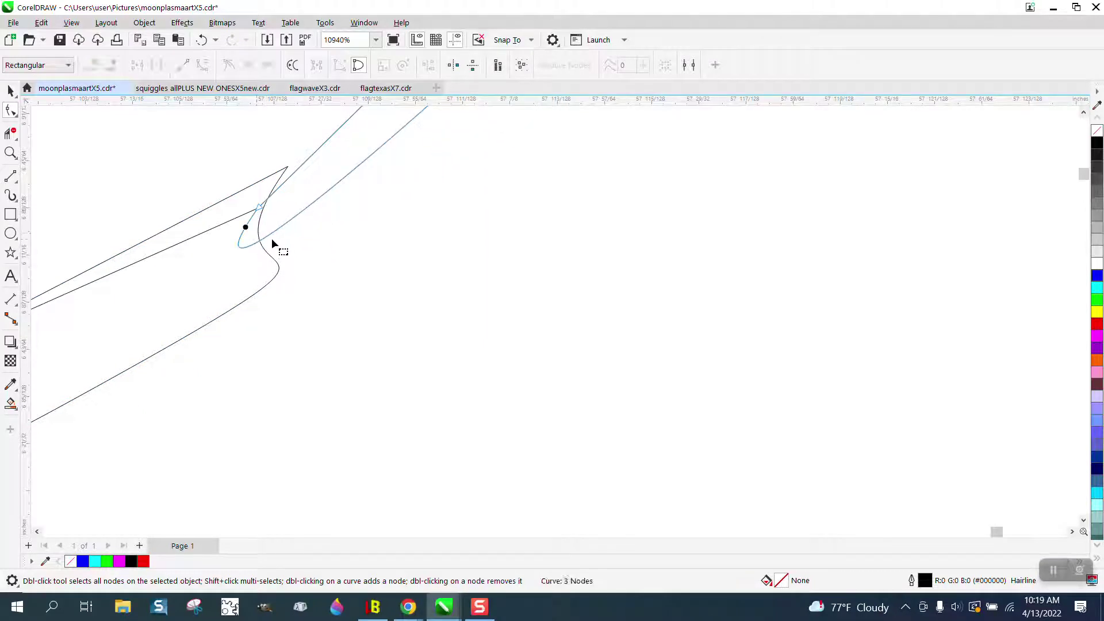
Delete the stray lower-left segment and leftover loop with Virtual Segment Delete.
{"action": "left_click", "coordinate": [11, 133]}
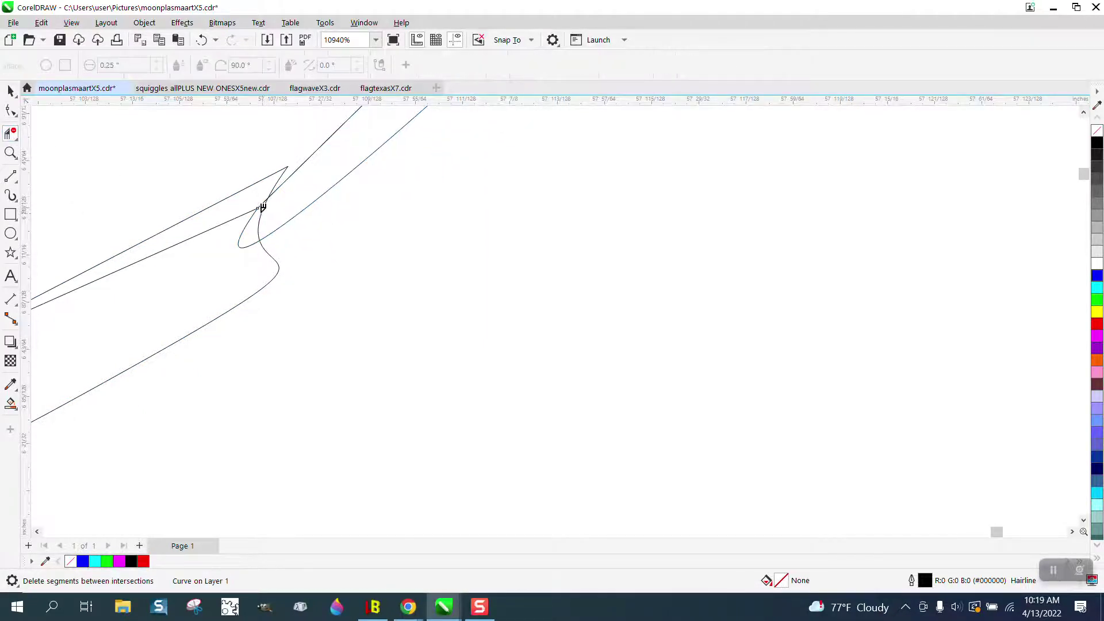
{"action": "left_click", "coordinate": [253, 206]}
{"action": "left_click", "coordinate": [250, 216]}
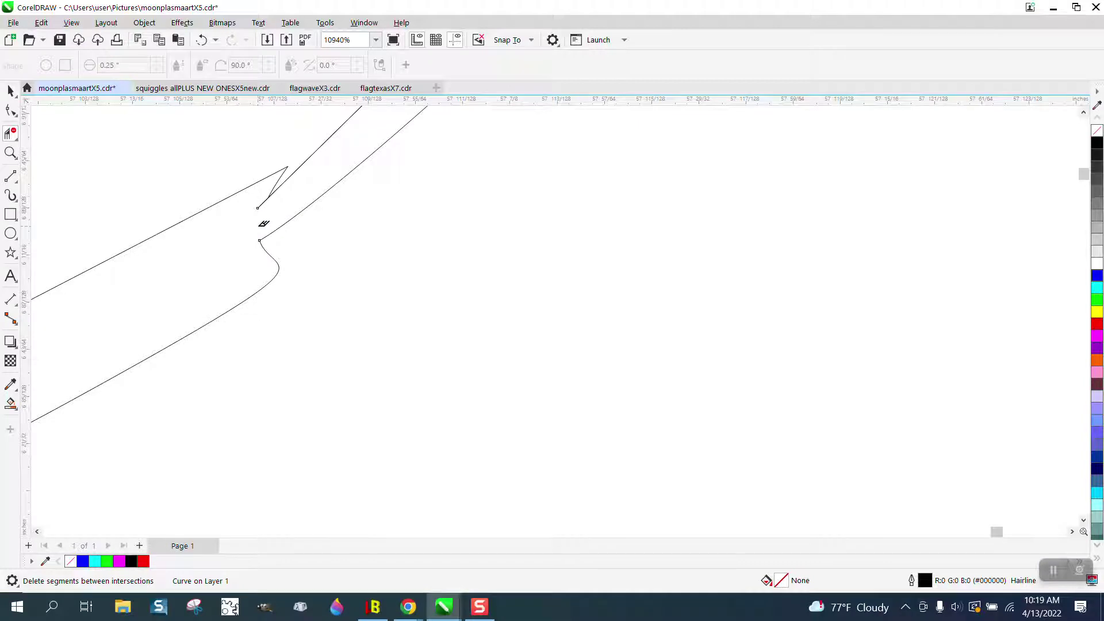
{"action": "scroll", "coordinate": [345, 233], "scroll_direction": "down", "scroll_amount": 3}
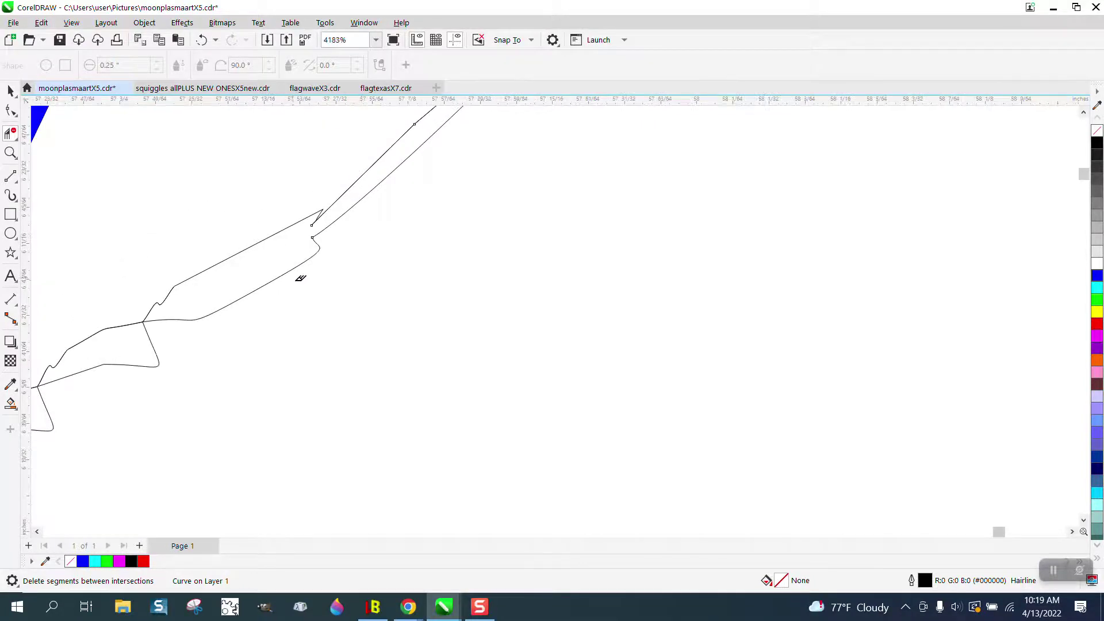
{"action": "scroll", "coordinate": [300, 278], "scroll_direction": "down", "scroll_amount": 2}
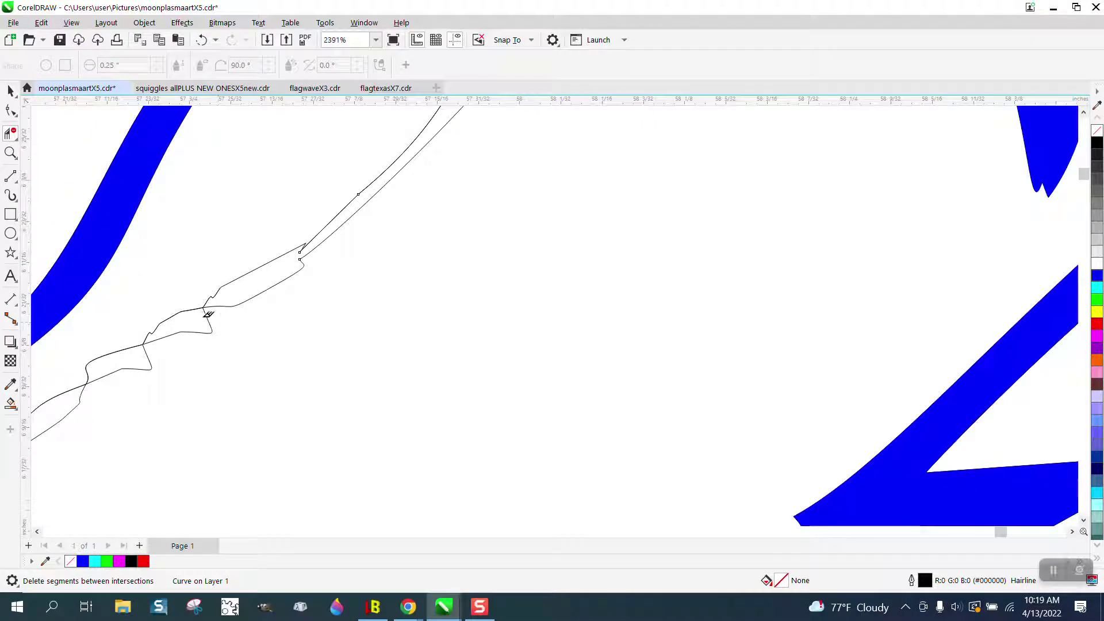
{"action": "left_click", "coordinate": [10, 402]}
Fill the narrow region between the beak curves and the eye-shaped piece blue.
{"action": "left_click", "coordinate": [256, 278]}
{"action": "scroll", "coordinate": [253, 282], "scroll_direction": "down", "scroll_amount": 4}
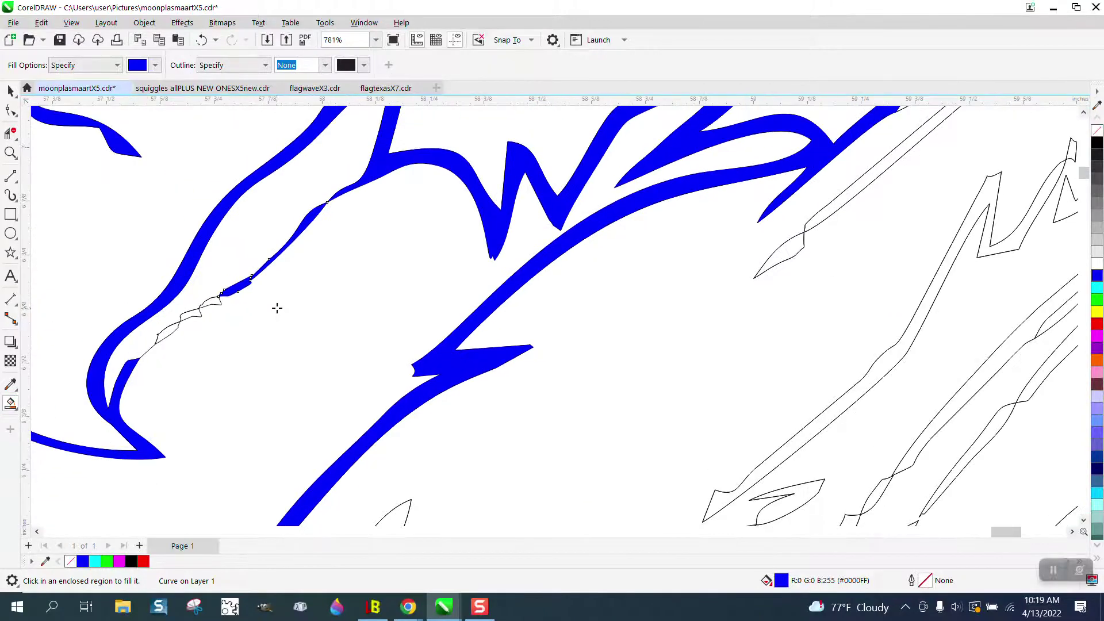
{"action": "scroll", "coordinate": [276, 308], "scroll_direction": "down", "scroll_amount": 3}
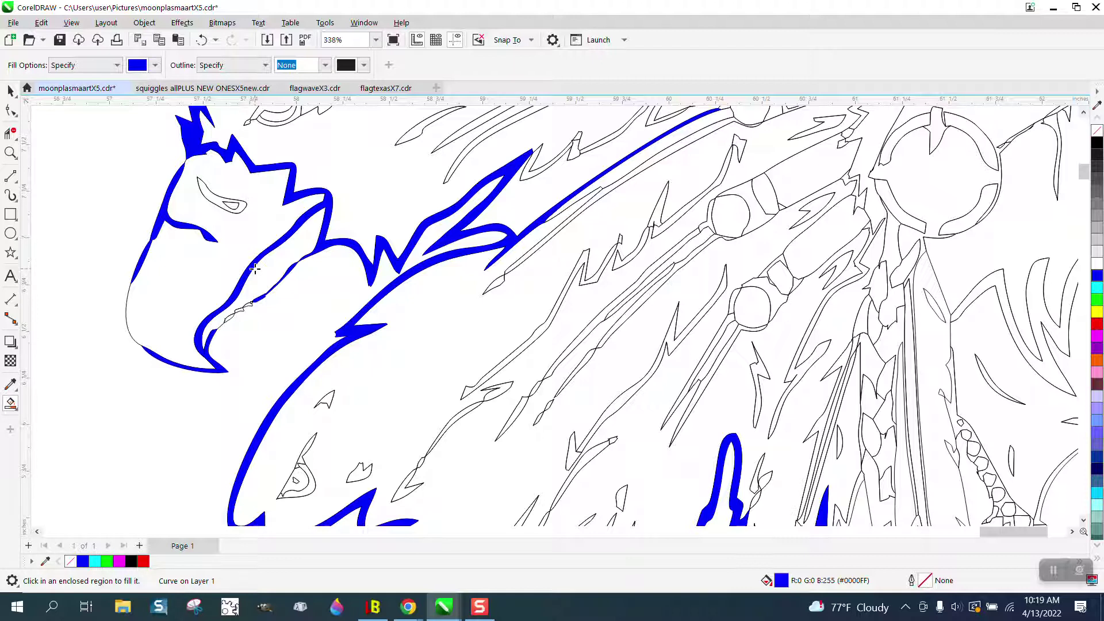
{"action": "left_click", "coordinate": [220, 204]}
{"action": "scroll", "coordinate": [256, 234], "scroll_direction": "down", "scroll_amount": 3}
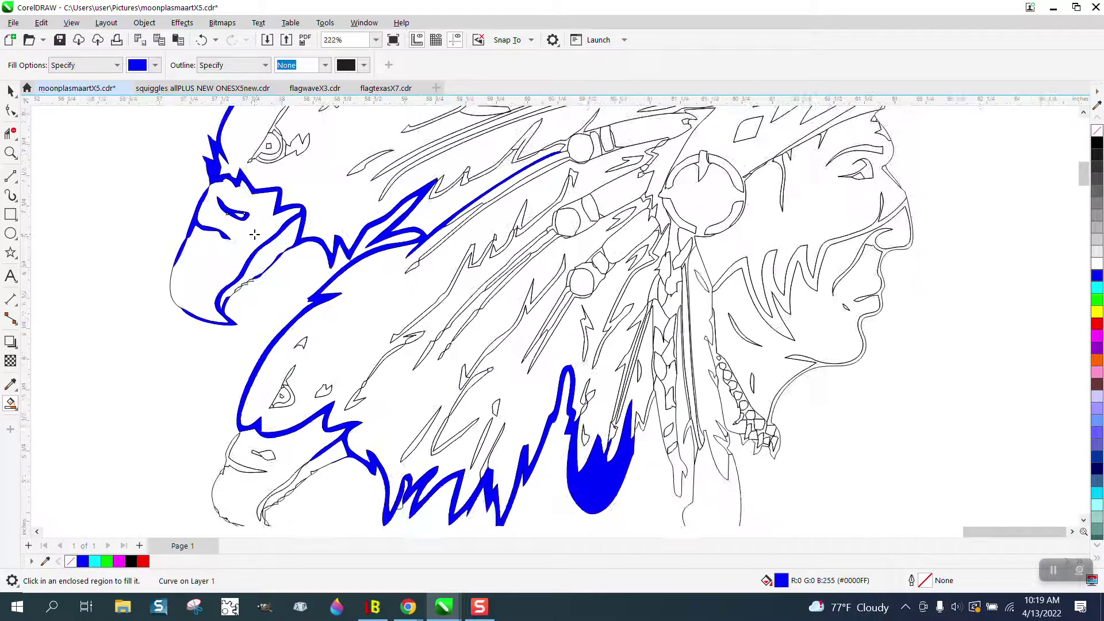
Zoom onto the eye and fill its crescent, jagged brow, tip, square pupil and eyebrow sliver blue.
{"action": "left_click", "coordinate": [10, 153]}
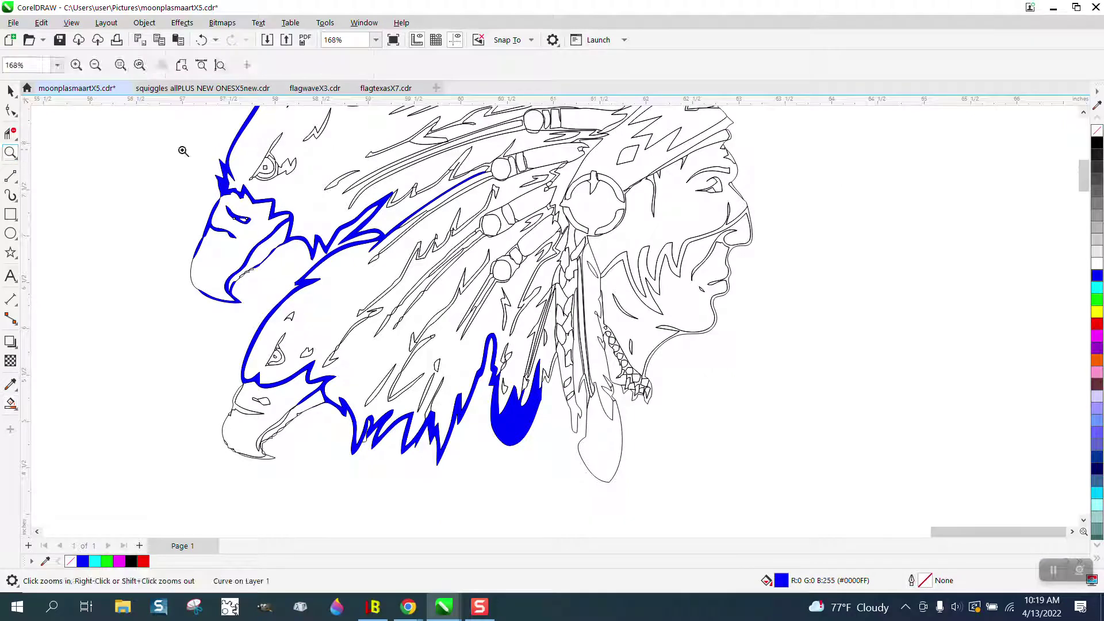
{"action": "left_click_drag", "start_coordinate": [204, 129], "coordinate": [364, 213]}
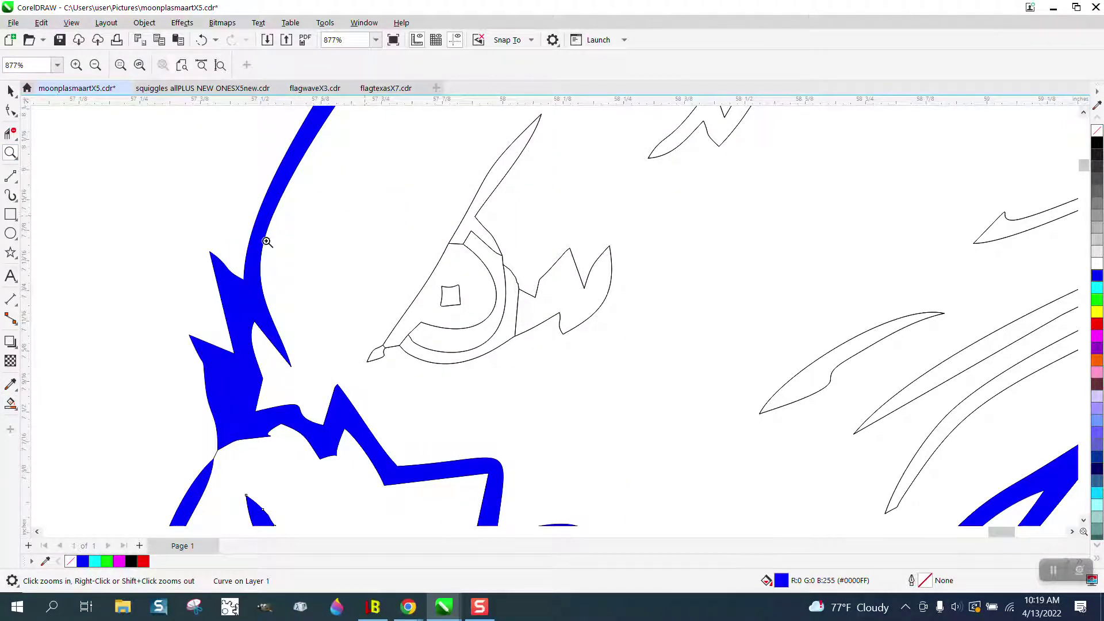
{"action": "left_click", "coordinate": [13, 405]}
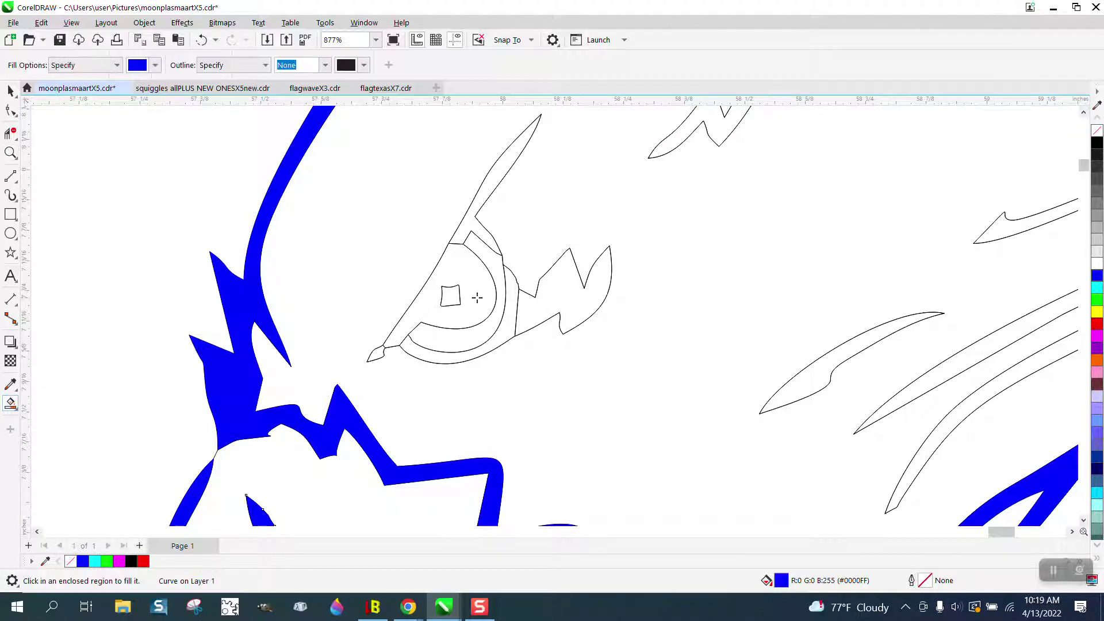
{"action": "left_click", "coordinate": [497, 266]}
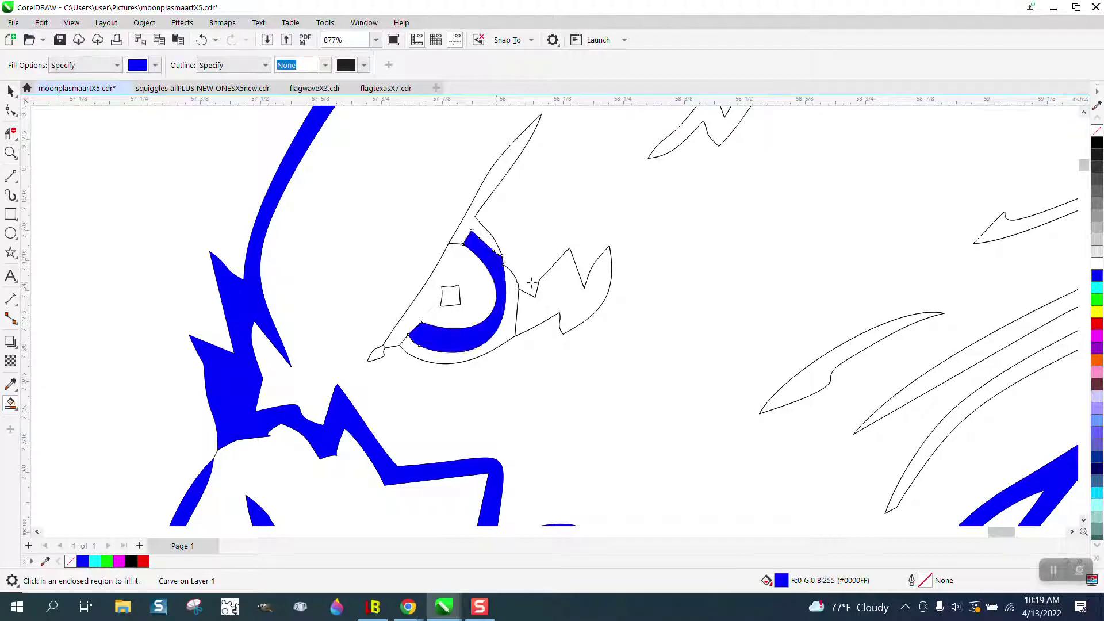
{"action": "left_click", "coordinate": [558, 288]}
{"action": "left_click", "coordinate": [380, 353]}
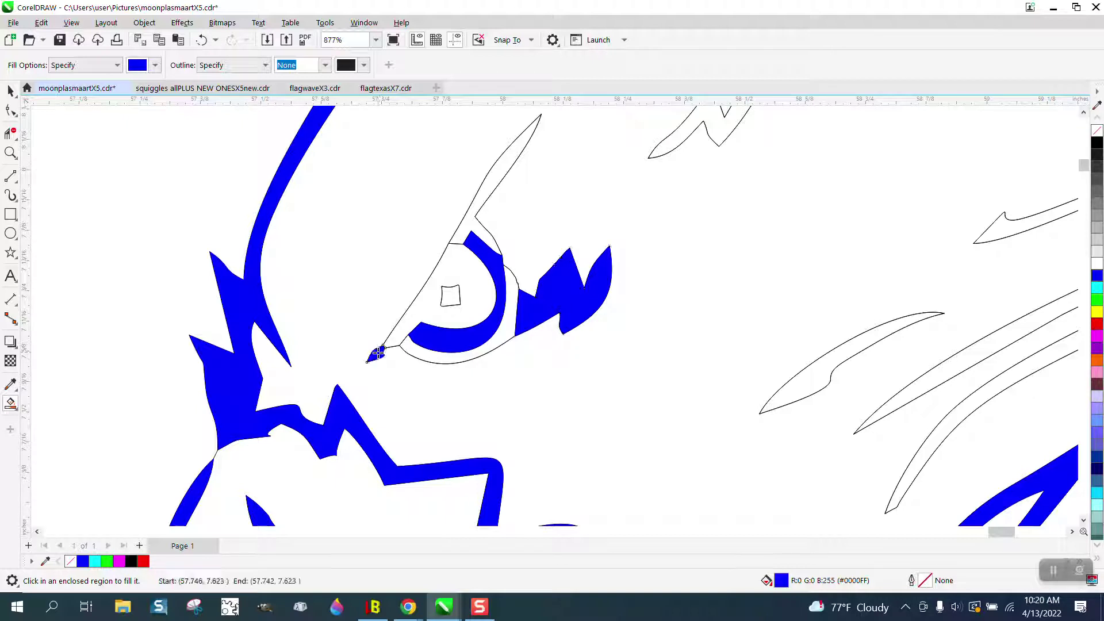
{"action": "left_click", "coordinate": [451, 304]}
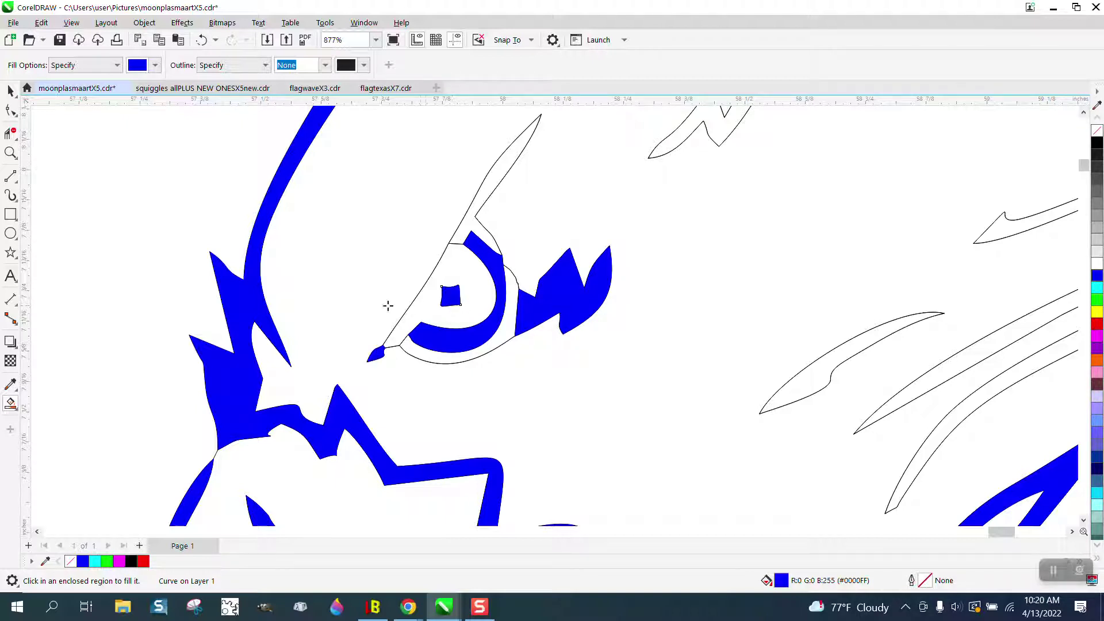
{"action": "scroll", "coordinate": [424, 270], "scroll_direction": "down", "scroll_amount": 2}
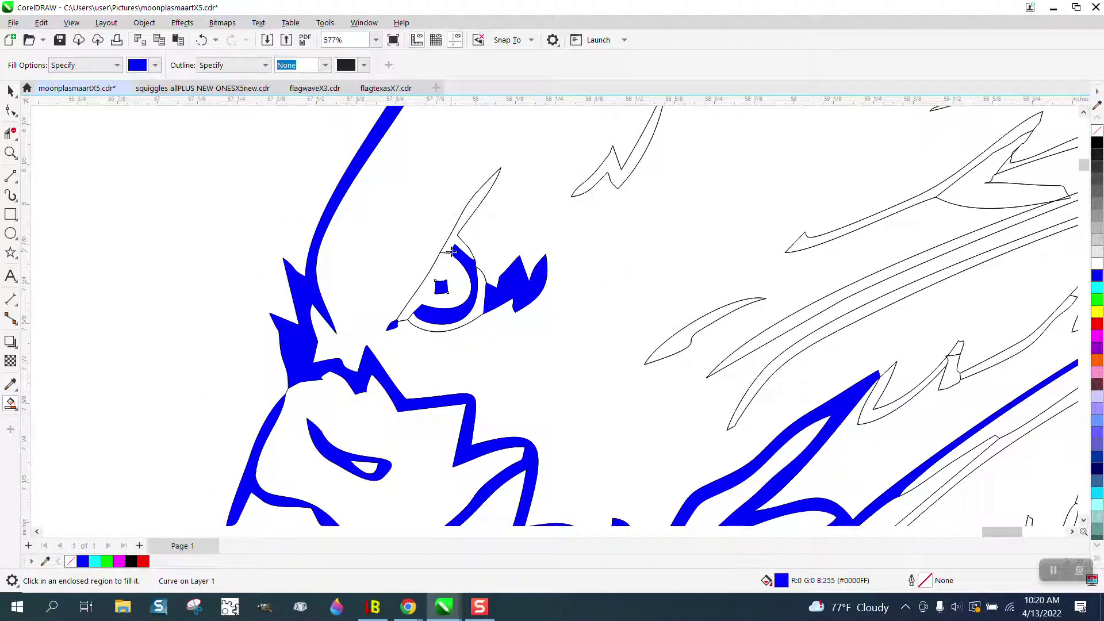
{"action": "left_click", "coordinate": [458, 242]}
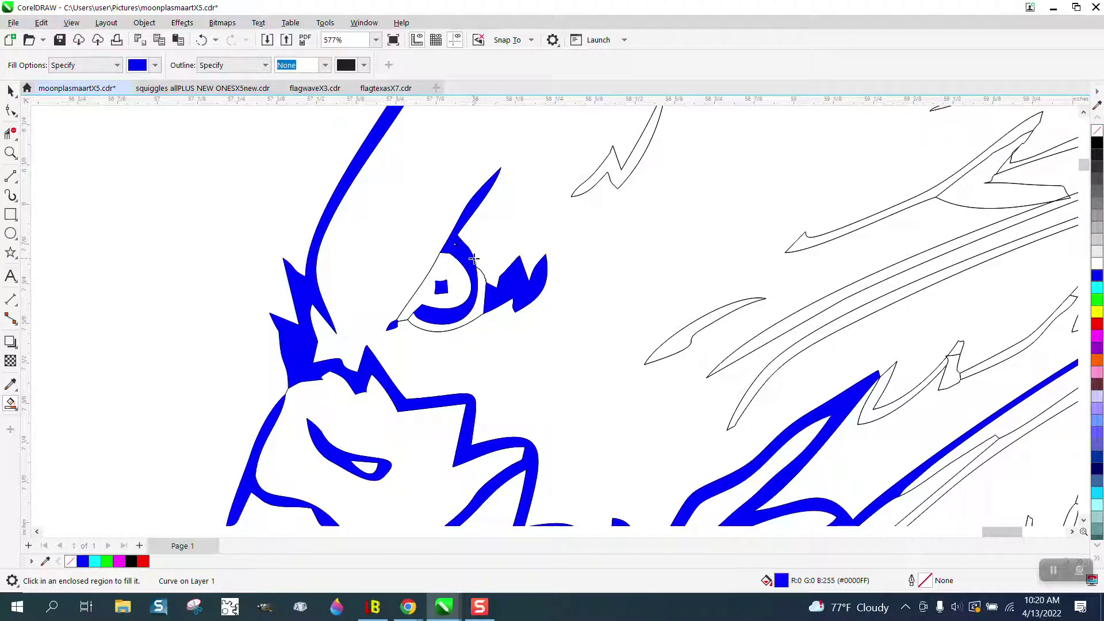
{"action": "scroll", "coordinate": [473, 259], "scroll_direction": "down", "scroll_amount": 2}
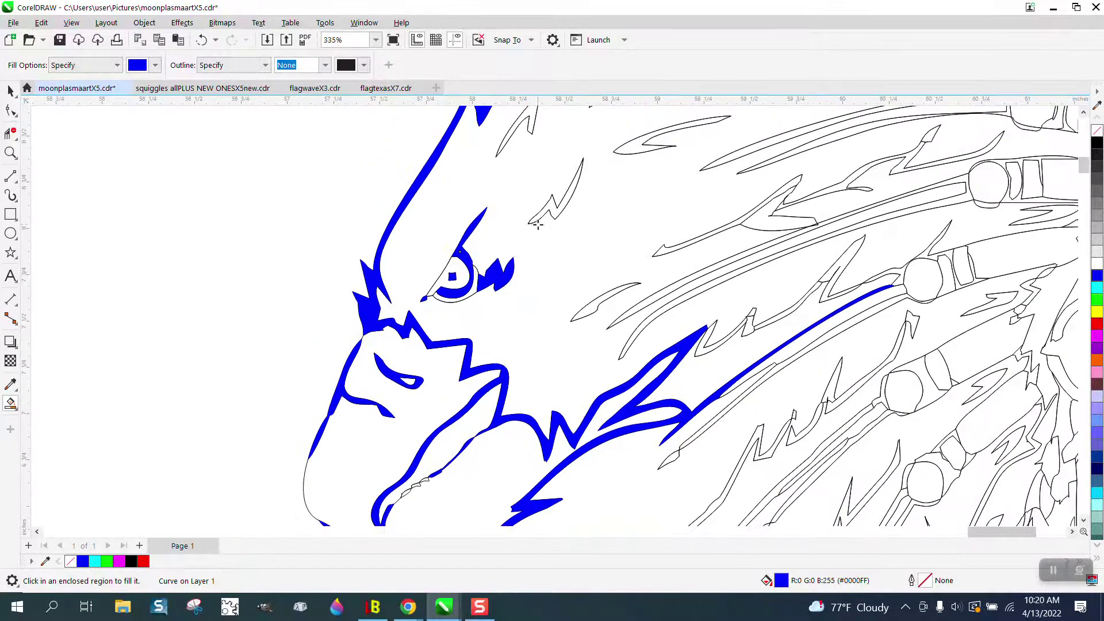
Fill the sliver above the eye, the zigzag sliver and the first headdress feathers blue.
{"action": "left_click", "coordinate": [533, 119]}
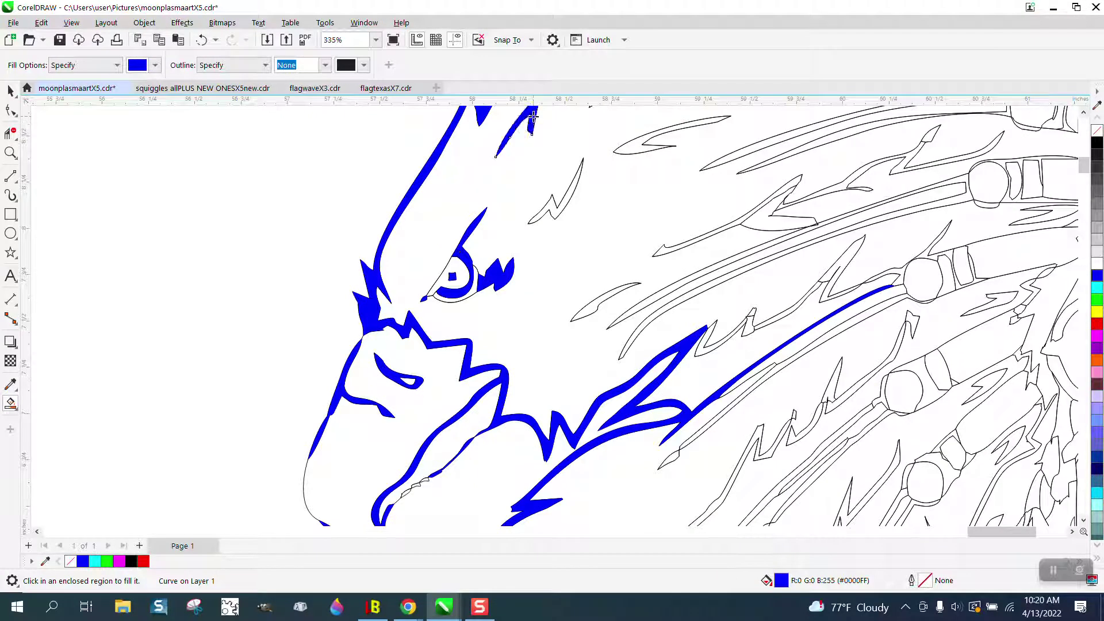
{"action": "left_click", "coordinate": [563, 201]}
{"action": "left_click", "coordinate": [632, 142]}
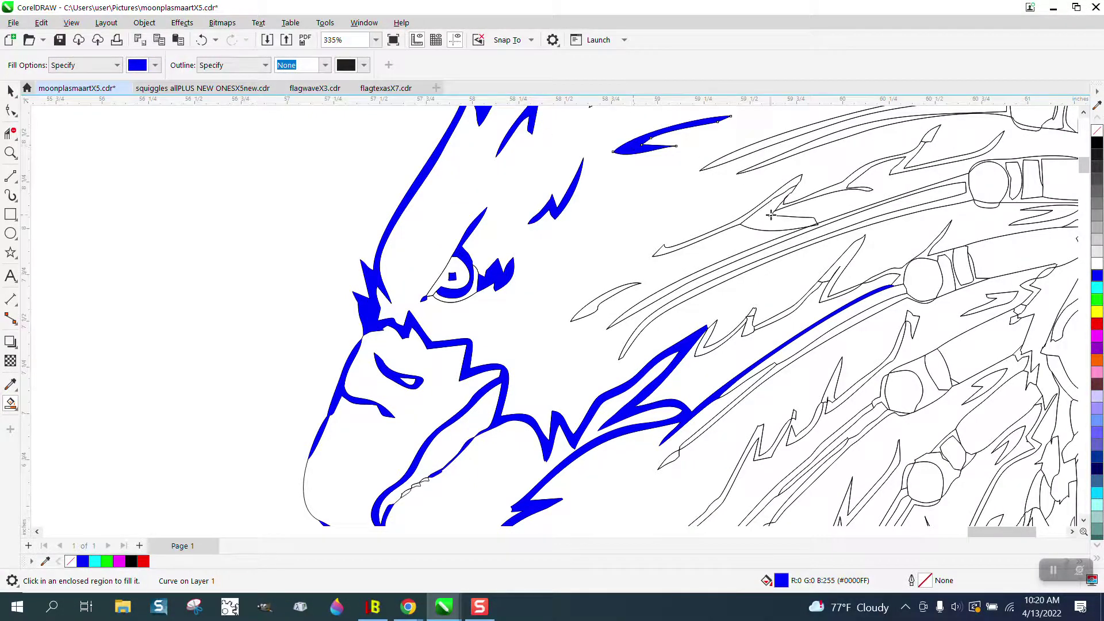
{"action": "left_click", "coordinate": [612, 292]}
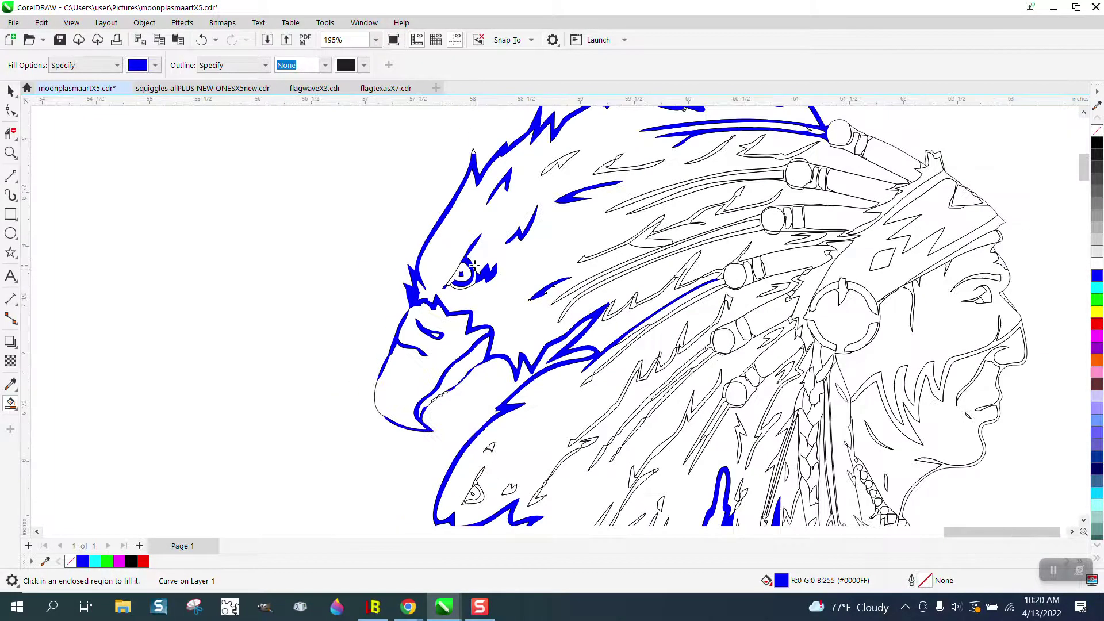
{"action": "left_click", "coordinate": [565, 158]}
{"action": "left_click", "coordinate": [601, 169]}
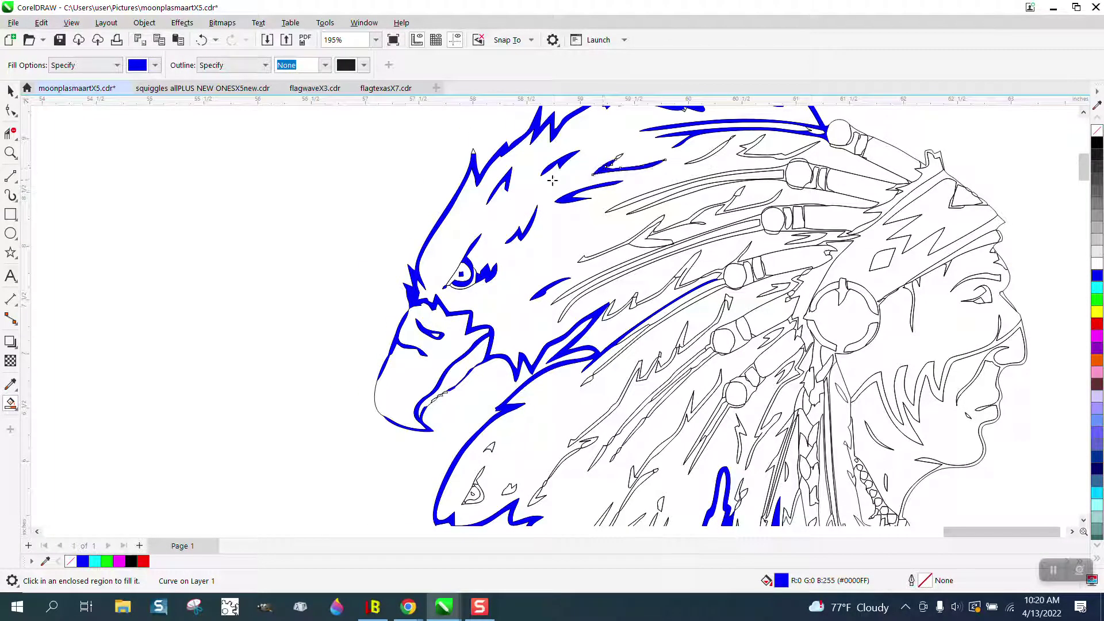
{"action": "left_click", "coordinate": [713, 150]}
{"action": "left_click", "coordinate": [751, 146]}
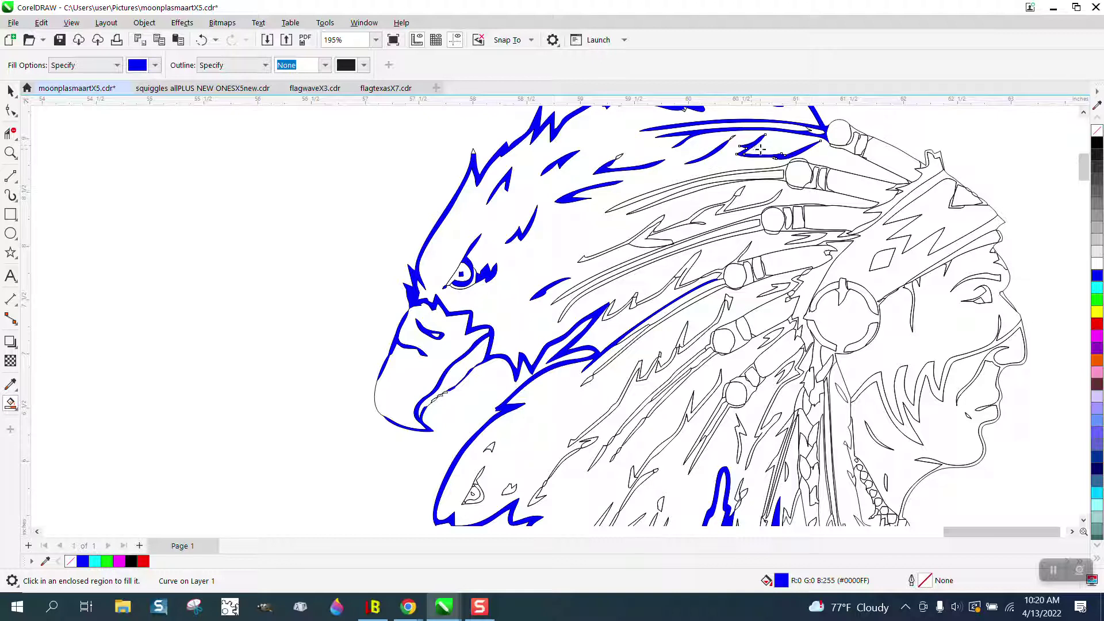
Fill the remaining thin feather shapes across the upper headdress blue.
{"action": "left_click", "coordinate": [747, 207]}
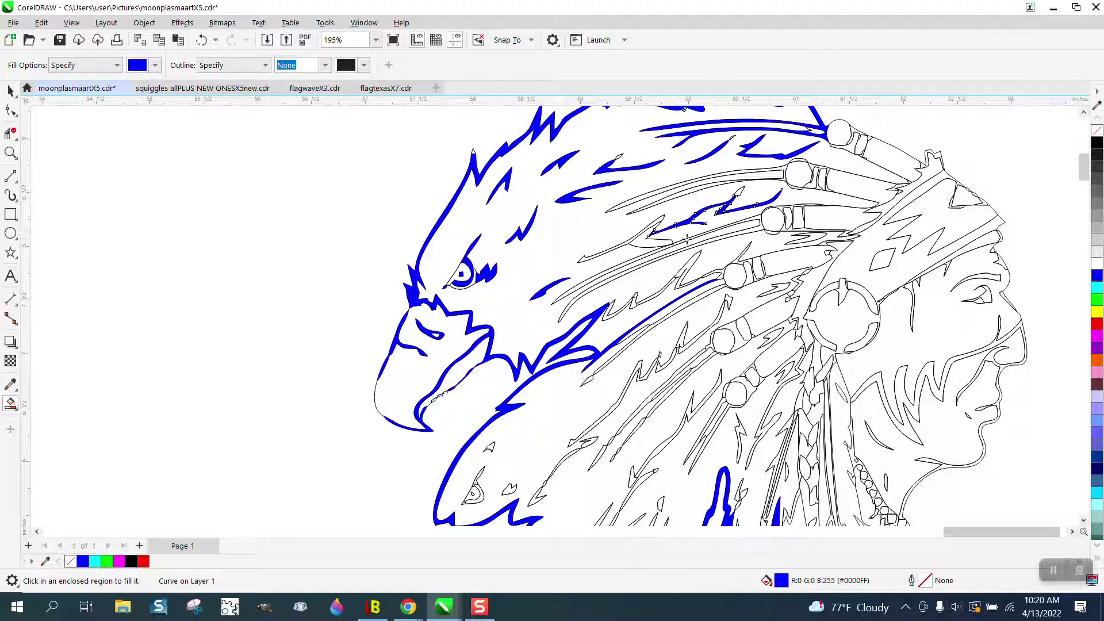
{"action": "left_click", "coordinate": [623, 244]}
{"action": "left_click", "coordinate": [759, 228]}
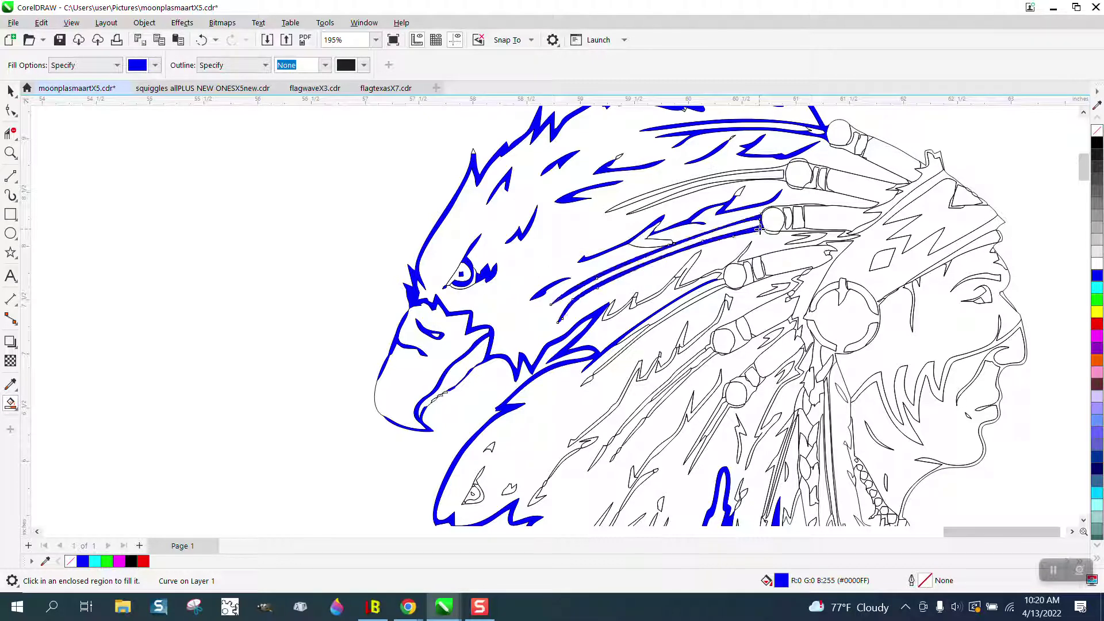
{"action": "left_click", "coordinate": [696, 265]}
{"action": "left_click", "coordinate": [647, 300]}
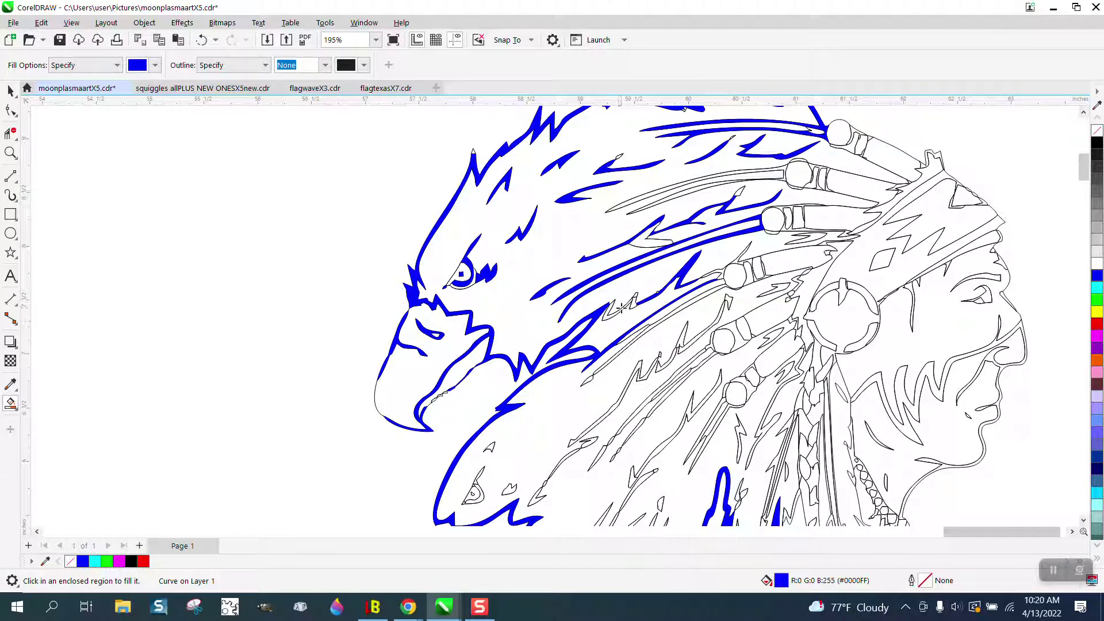
{"action": "left_click", "coordinate": [783, 168]}
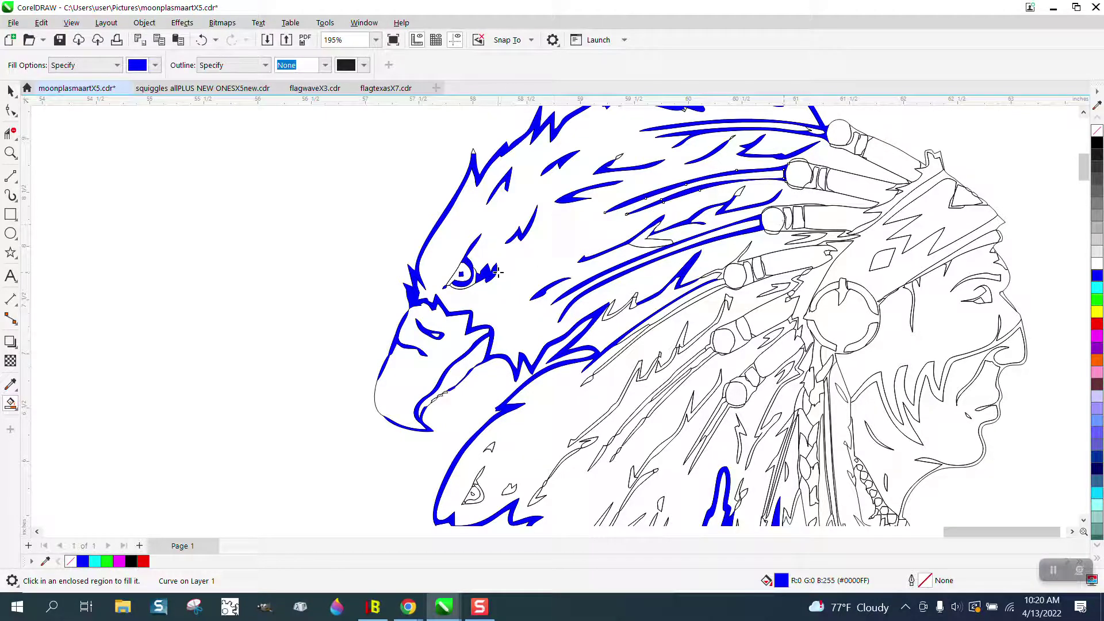
{"action": "scroll", "coordinate": [496, 271], "scroll_direction": "down", "scroll_amount": 3}
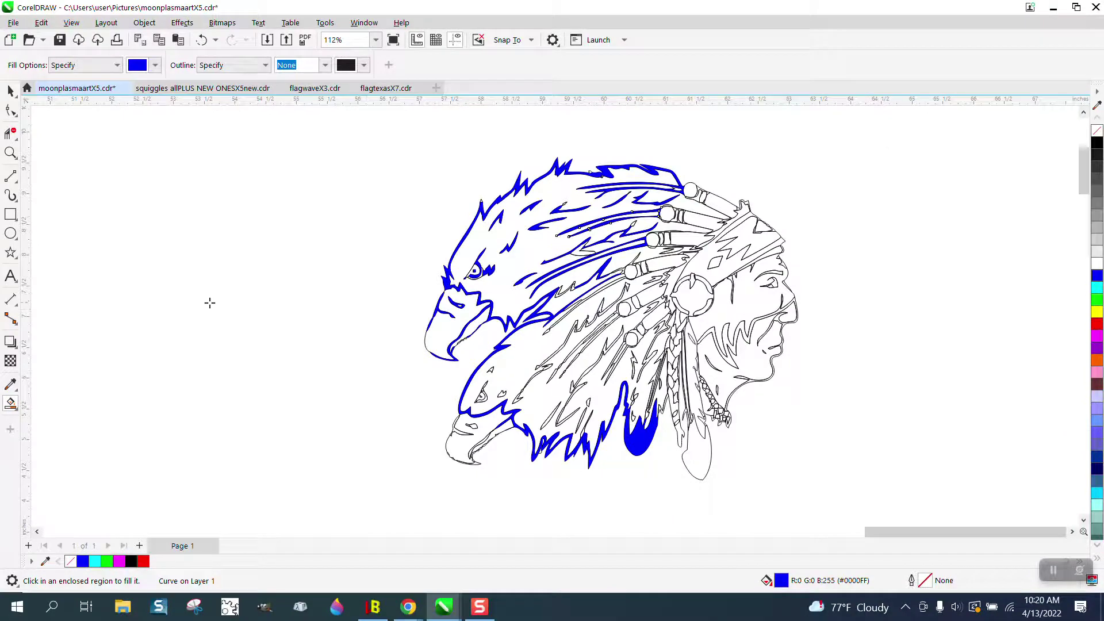
Zoom onto the lower eagle head and fill its eye, eye crescent, top shape and leaf blue.
{"action": "left_click", "coordinate": [10, 153]}
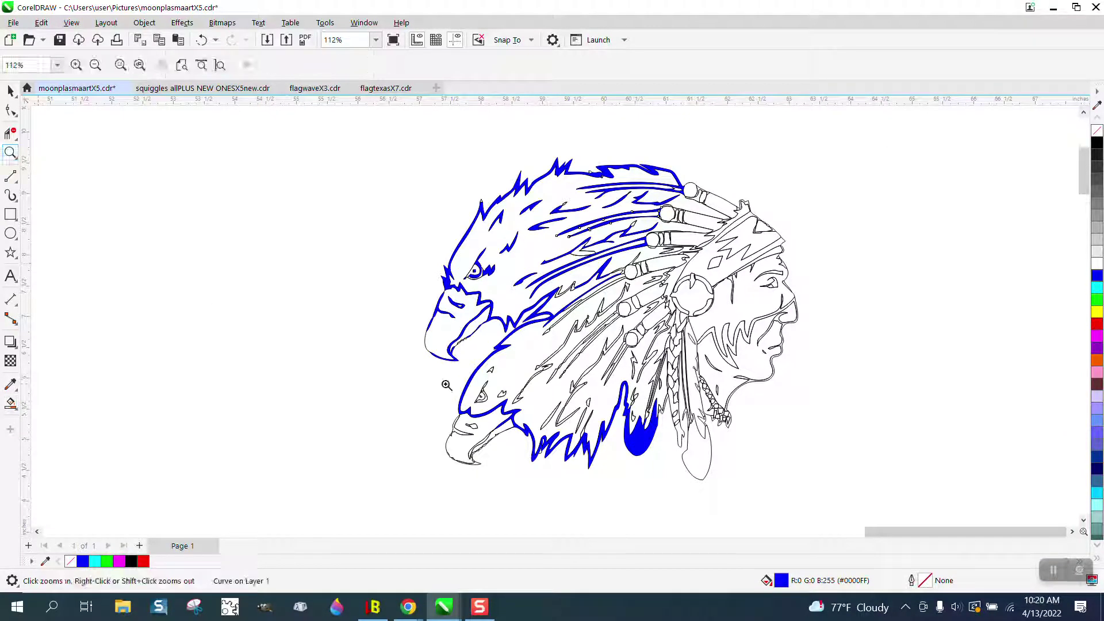
{"action": "left_click_drag", "start_coordinate": [427, 377], "coordinate": [587, 459]}
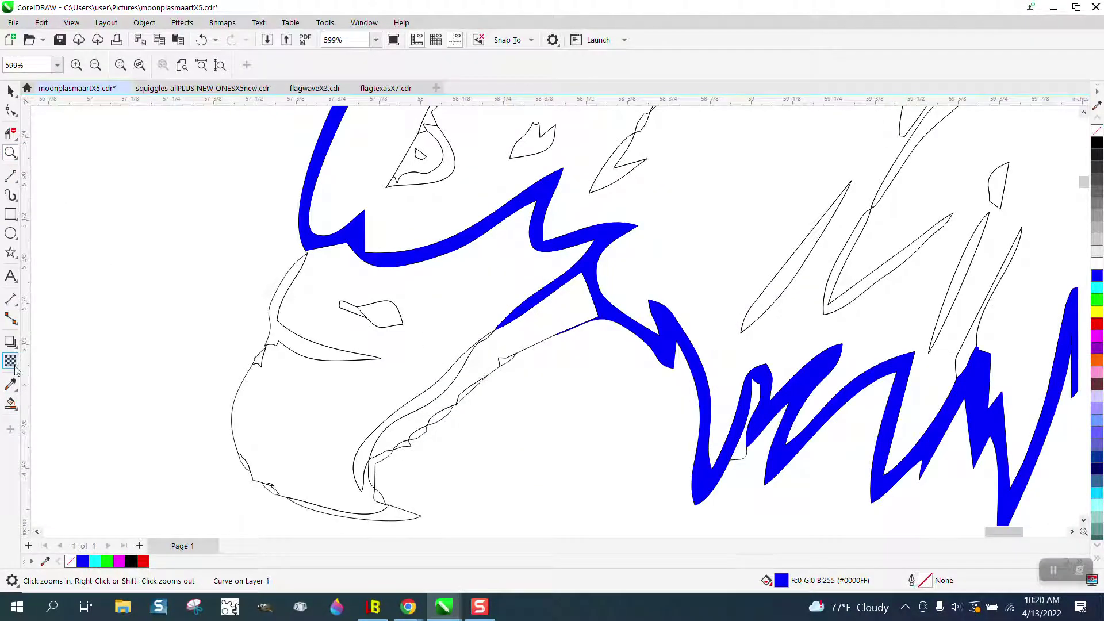
{"action": "left_click", "coordinate": [14, 404]}
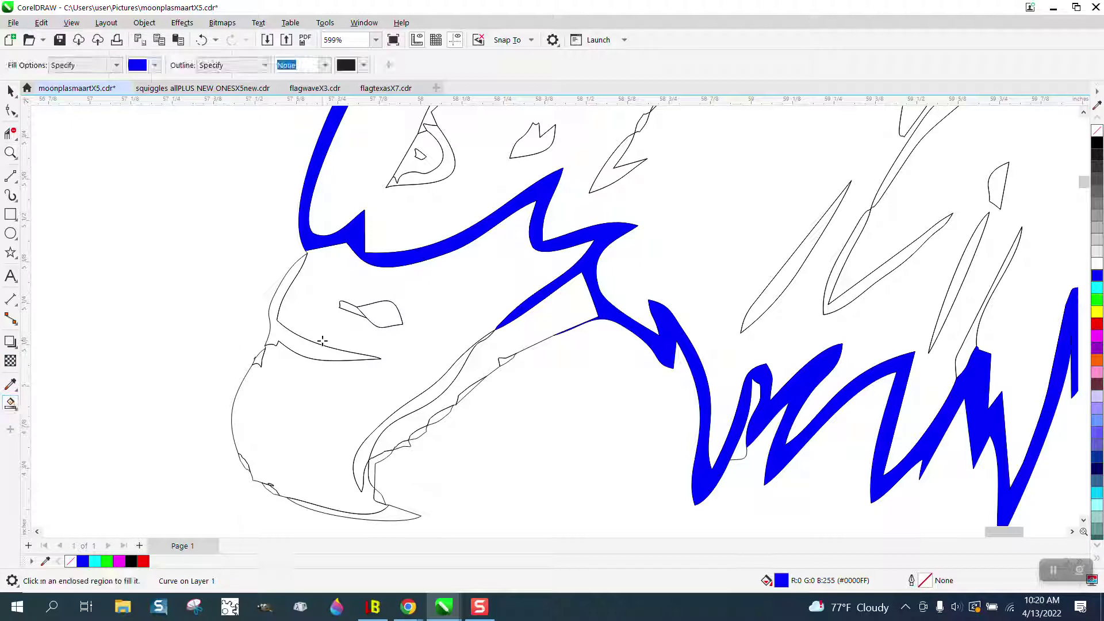
{"action": "left_click", "coordinate": [421, 157]}
{"action": "left_click", "coordinate": [448, 155]}
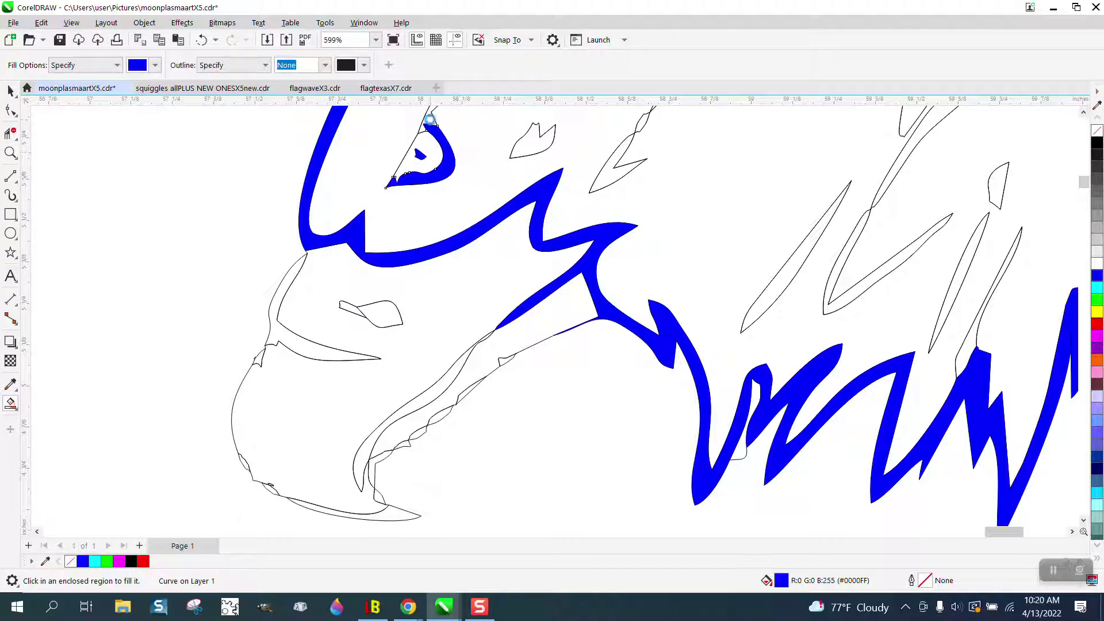
{"action": "left_click", "coordinate": [538, 147]}
{"action": "left_click", "coordinate": [606, 172]}
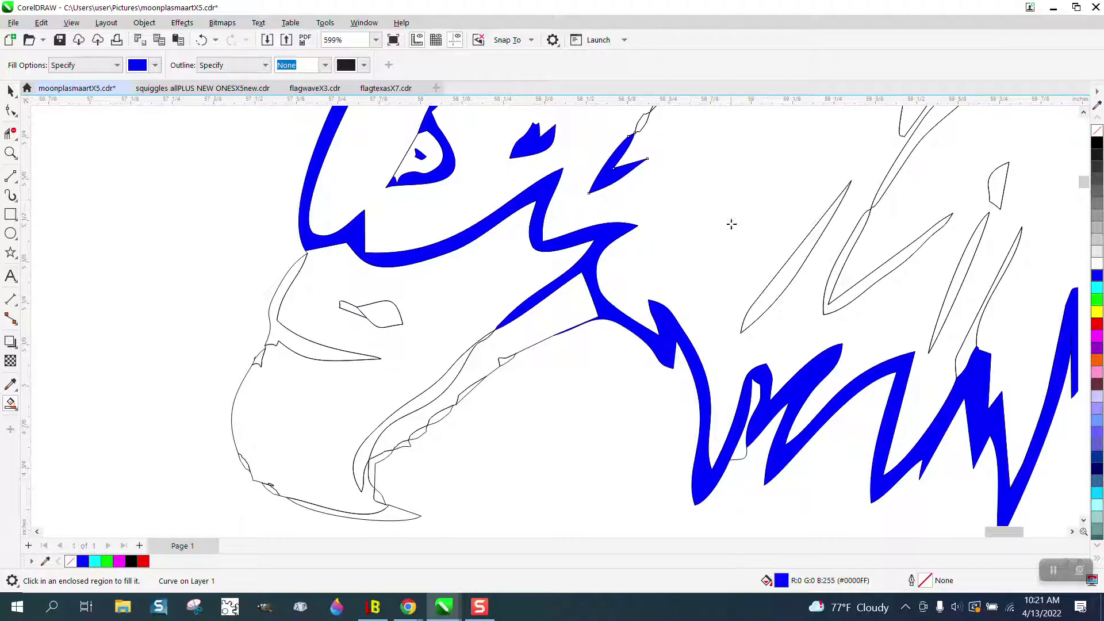
Fill the long thin feather shapes, V-shaped outline and small leaf to the right blue.
{"action": "left_click", "coordinate": [783, 275]}
{"action": "left_click", "coordinate": [844, 298]}
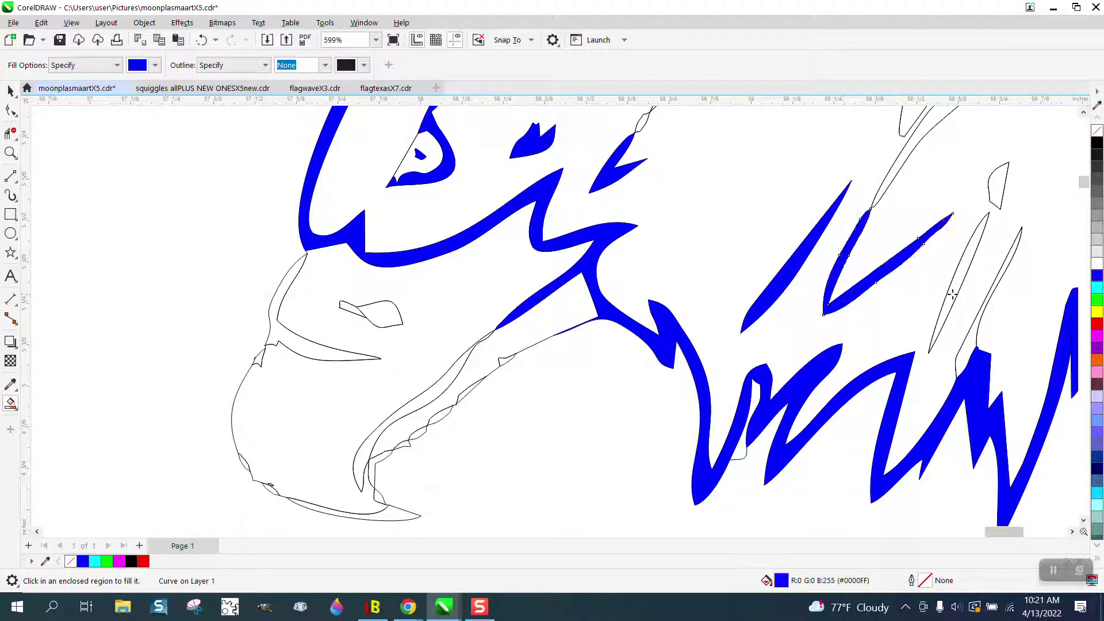
{"action": "left_click", "coordinate": [956, 289]}
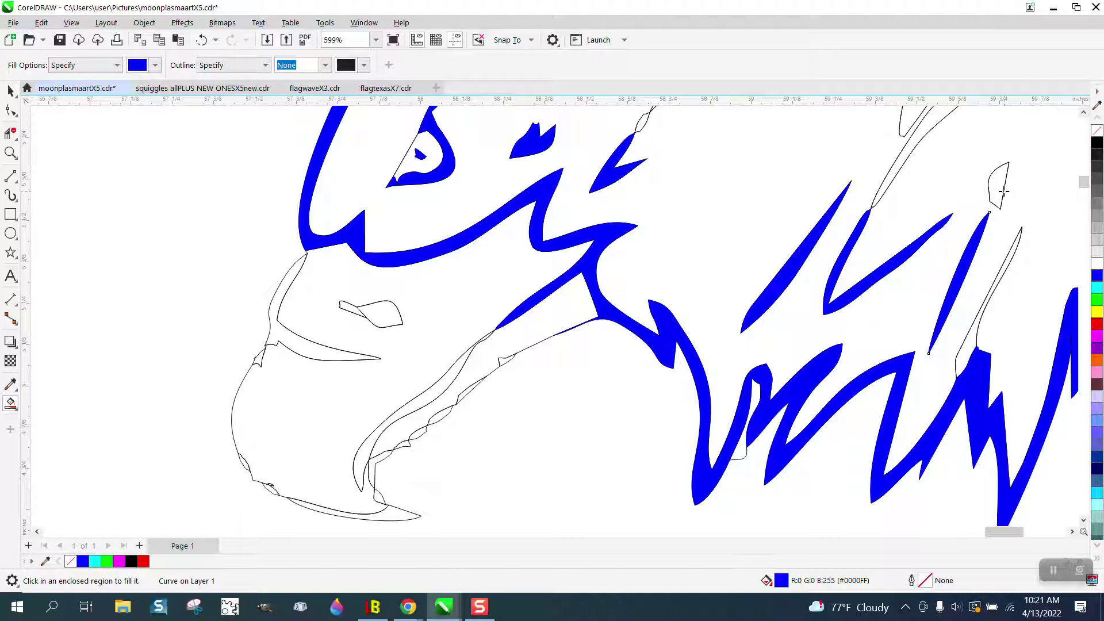
{"action": "left_click", "coordinate": [934, 131]}
{"action": "left_click", "coordinate": [998, 183]}
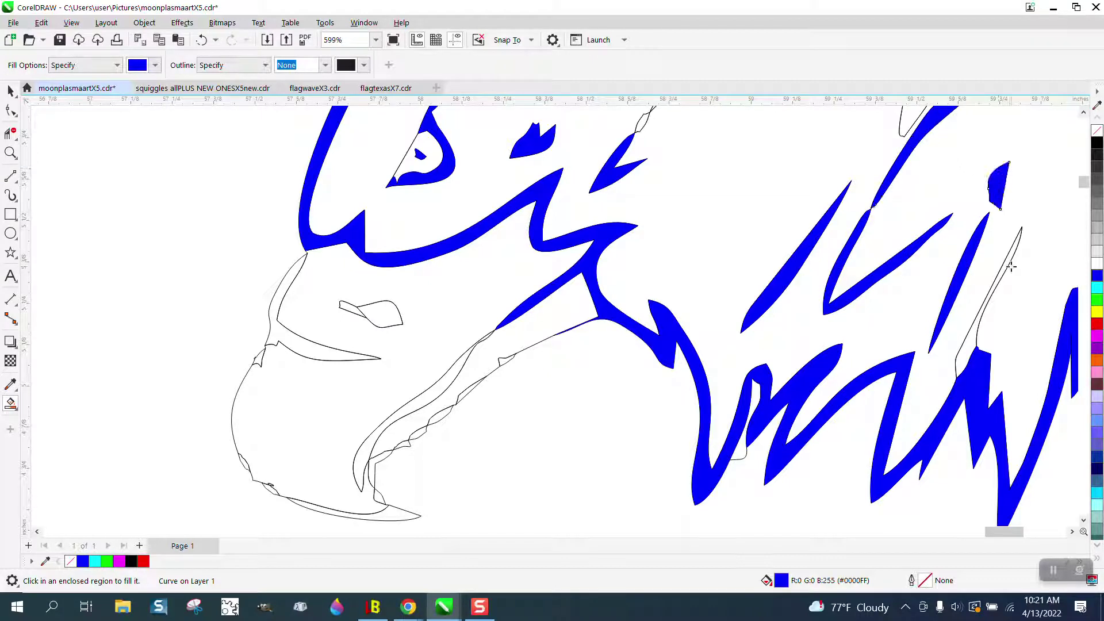
{"action": "left_click", "coordinate": [979, 336]}
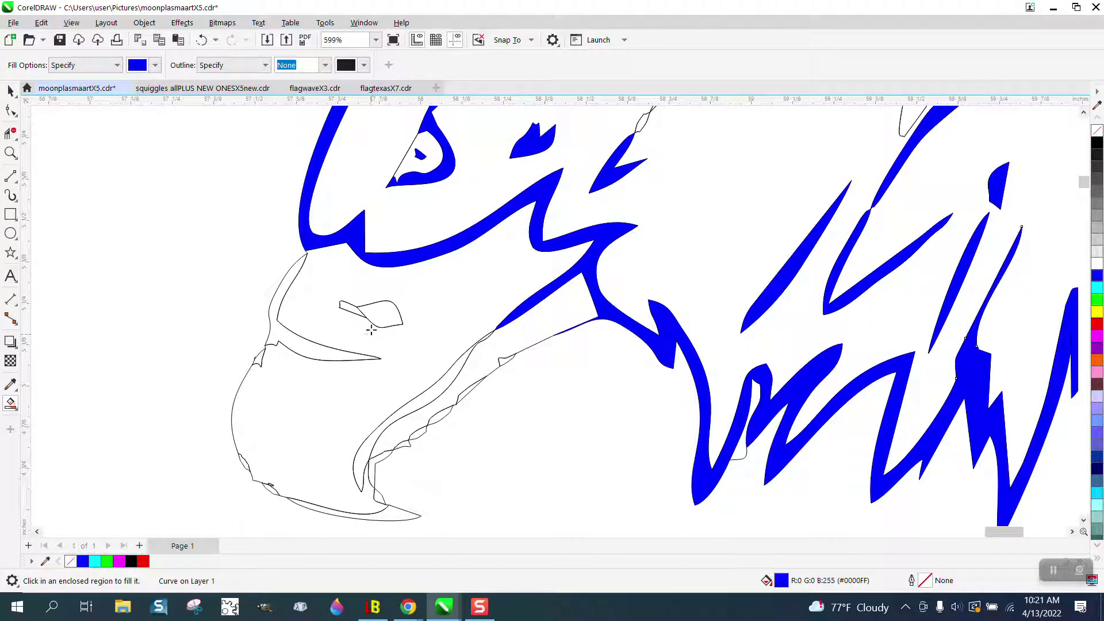
Fill the crescent above the beak and the thin beak bands blue, then zoom onto the curve gap.
{"action": "left_click", "coordinate": [308, 343]}
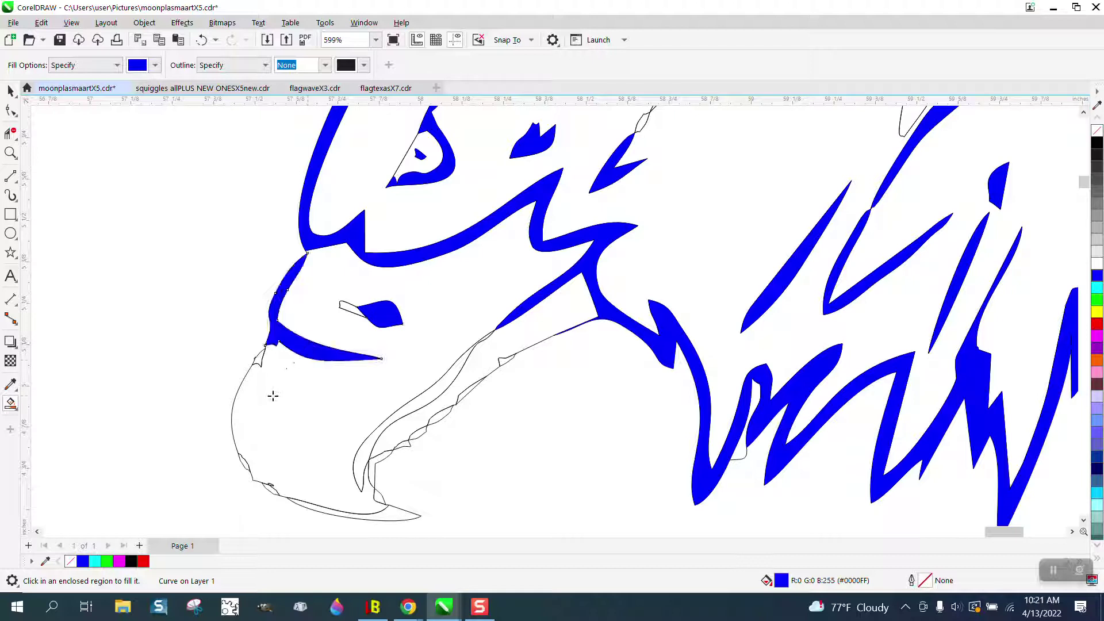
{"action": "left_click", "coordinate": [420, 411]}
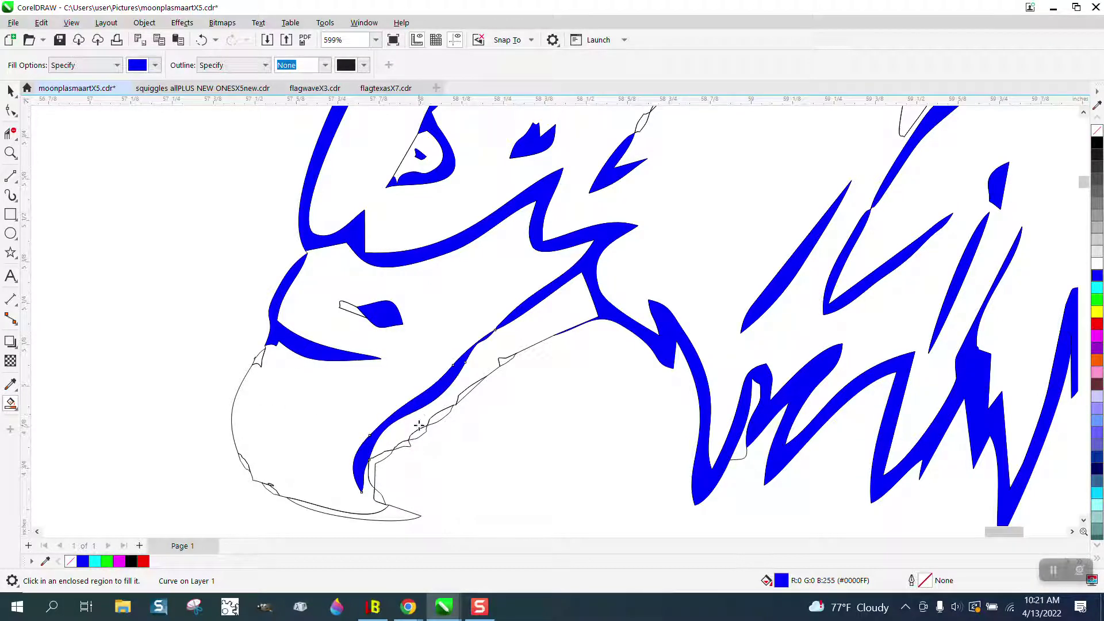
{"action": "left_click", "coordinate": [401, 517]}
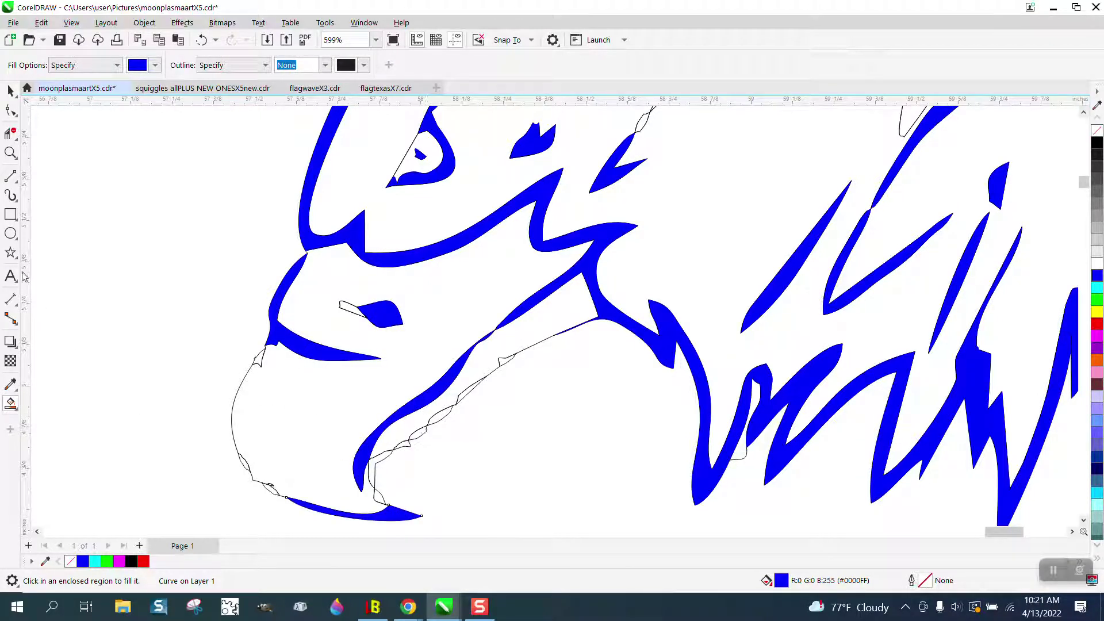
{"action": "left_click", "coordinate": [10, 153]}
{"action": "left_click_drag", "start_coordinate": [170, 357], "coordinate": [446, 544]}
{"action": "left_click_drag", "start_coordinate": [381, 250], "coordinate": [557, 396]}
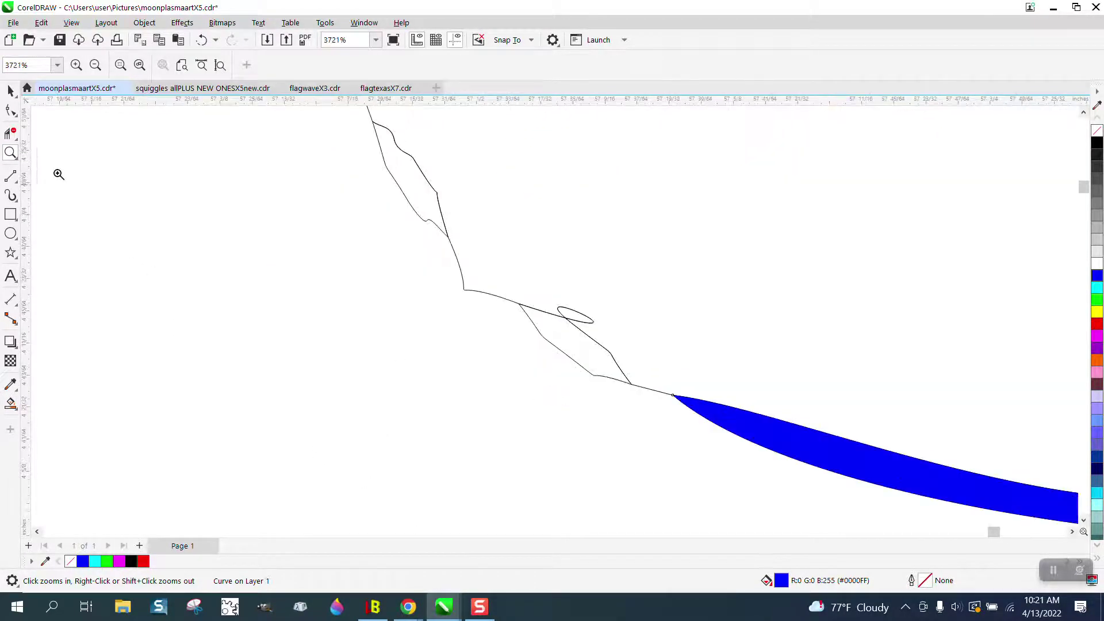
Snap the curve's node to its midpoint and convert the selected segments to straight lines.
{"action": "left_click", "coordinate": [10, 112]}
{"action": "left_click", "coordinate": [573, 321]}
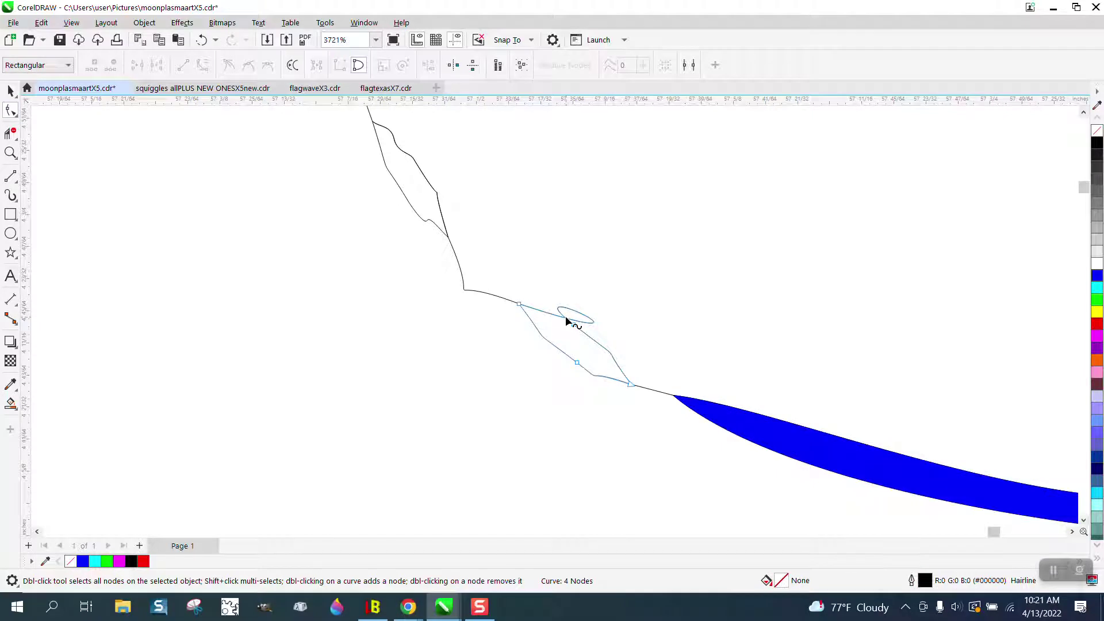
{"action": "left_click_drag", "start_coordinate": [578, 326], "coordinate": [609, 354]}
{"action": "left_click_drag", "start_coordinate": [510, 289], "coordinate": [613, 359]}
{"action": "right_click", "coordinate": [607, 351]}
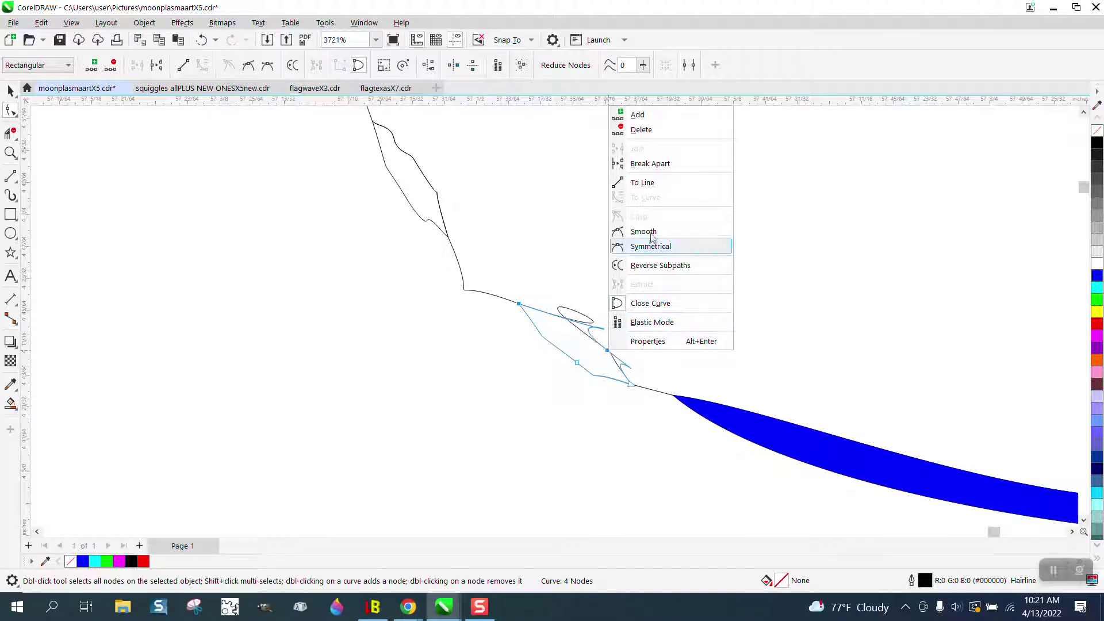
{"action": "left_click", "coordinate": [653, 183]}
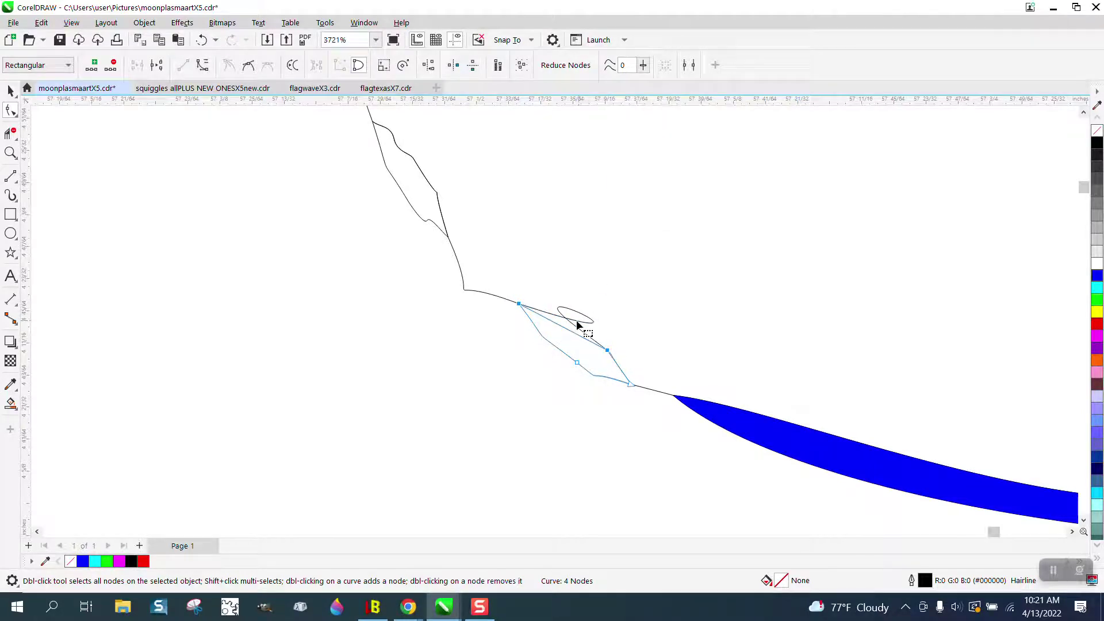
Fill the newly enclosed region and the nearby slivers along the beak blue.
{"action": "left_click", "coordinate": [10, 403]}
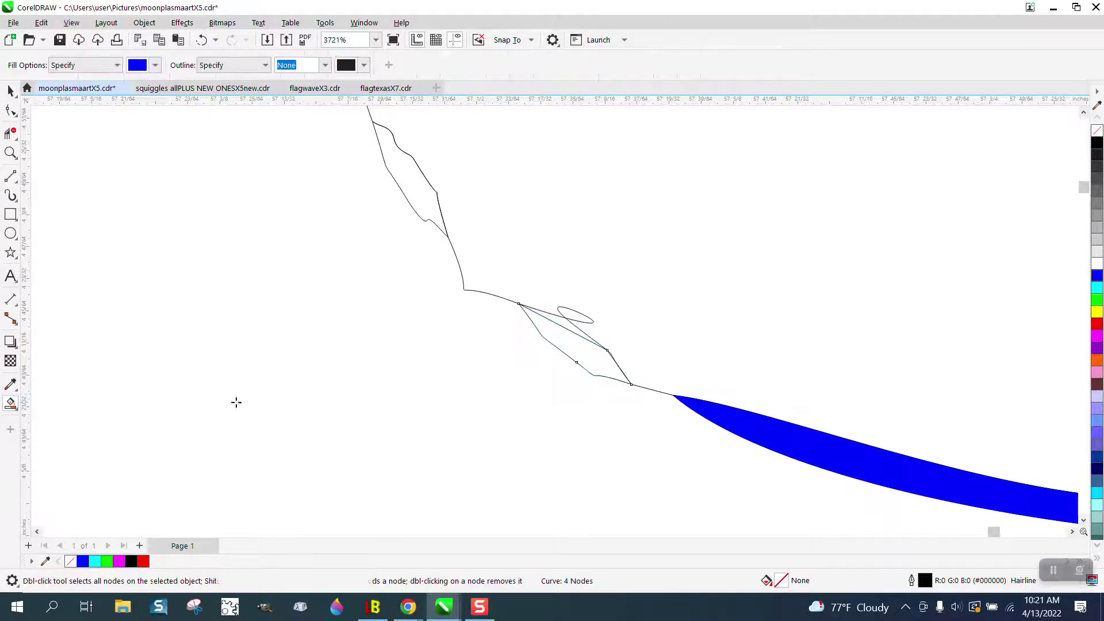
{"action": "left_click", "coordinate": [598, 362]}
{"action": "left_click", "coordinate": [422, 209]}
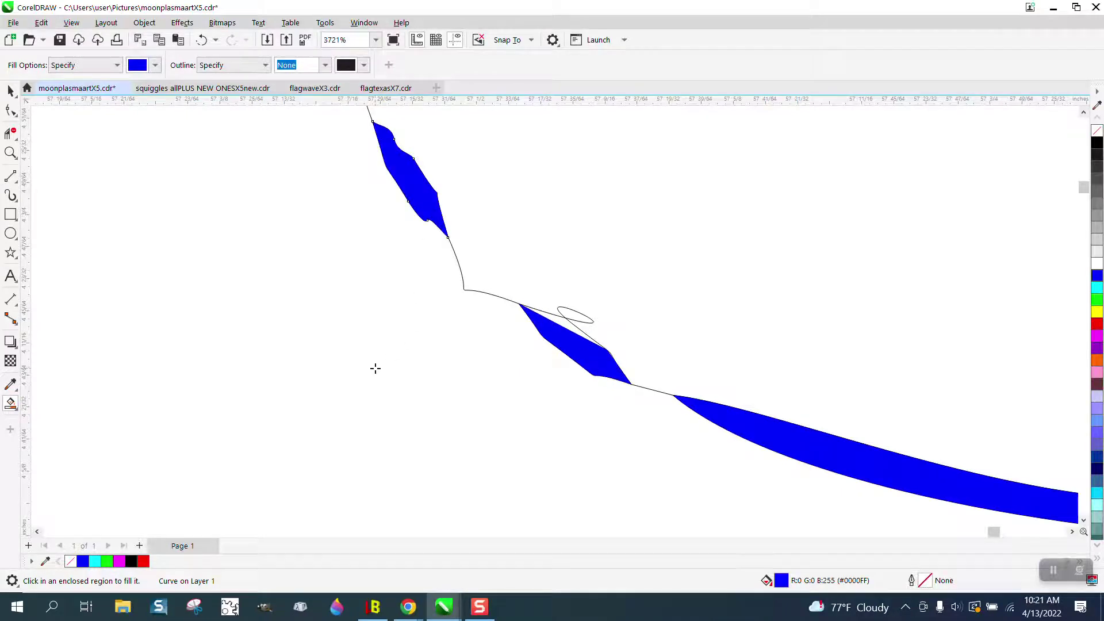
{"action": "scroll", "coordinate": [310, 380], "scroll_direction": "down", "scroll_amount": 5}
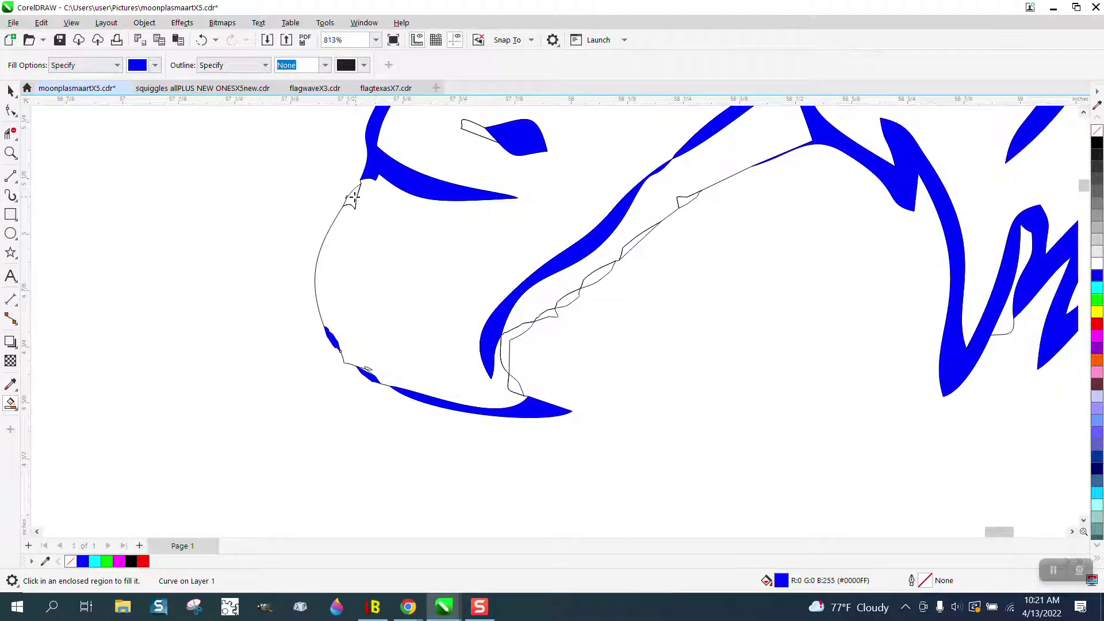
{"action": "left_click", "coordinate": [353, 196]}
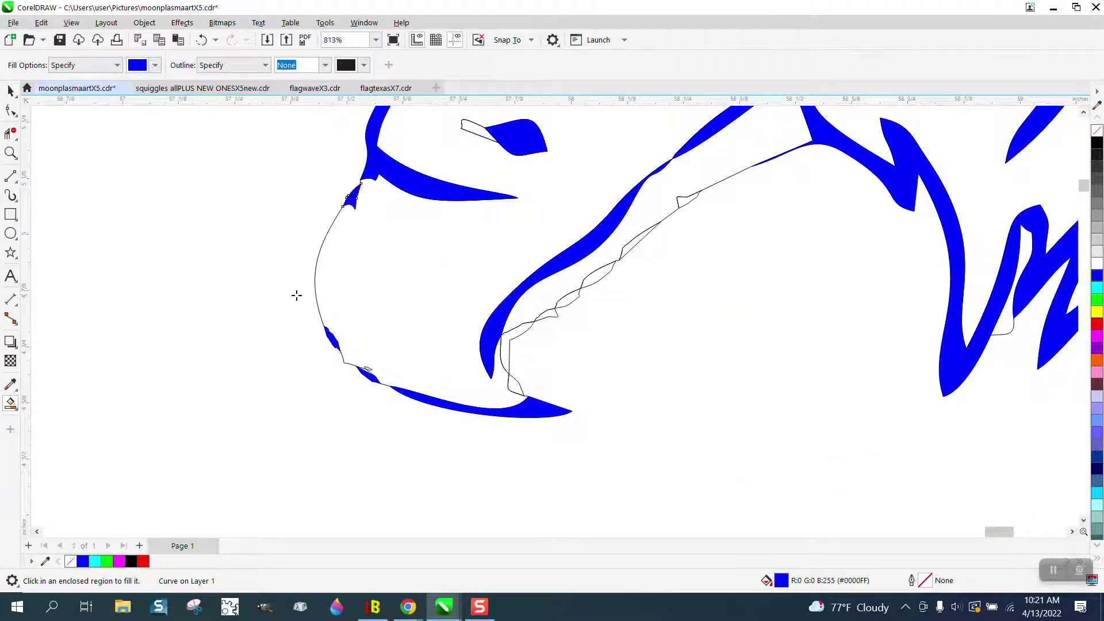
{"action": "left_click", "coordinate": [630, 247]}
{"action": "left_click", "coordinate": [606, 269]}
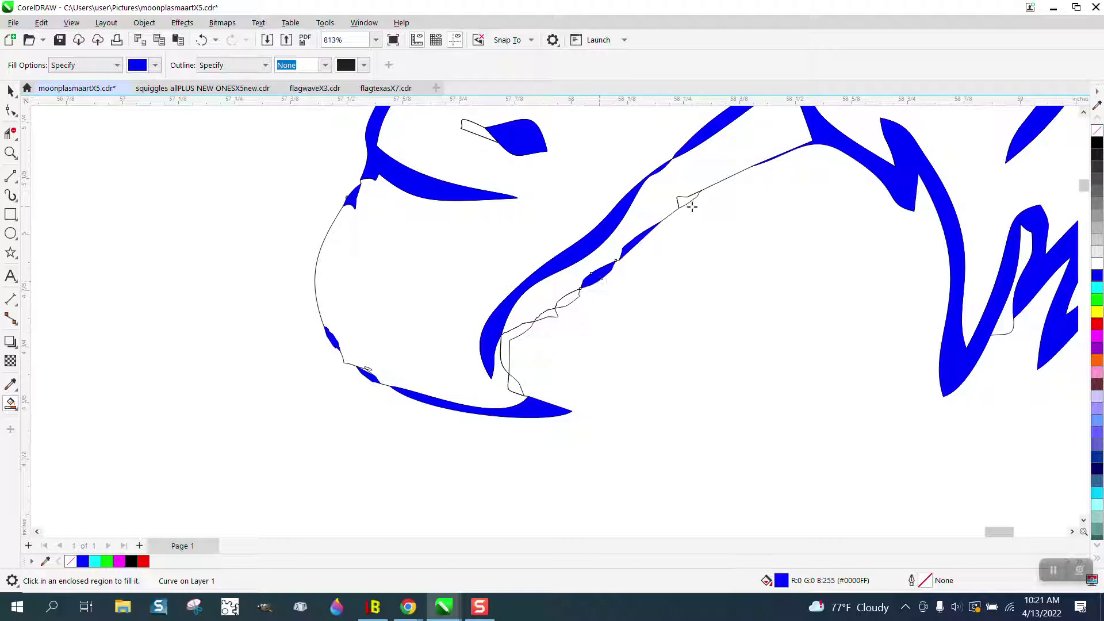
{"action": "left_click", "coordinate": [688, 203]}
{"action": "scroll", "coordinate": [489, 282], "scroll_direction": "down", "scroll_amount": 1}
{"action": "scroll", "coordinate": [489, 282], "scroll_direction": "down", "scroll_amount": 4}
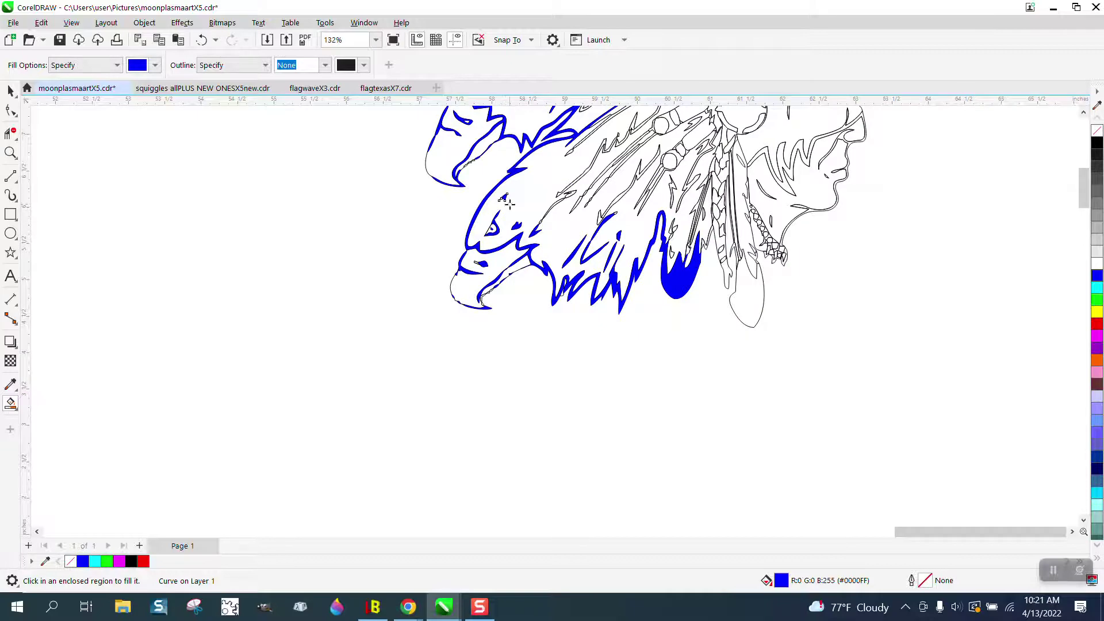
{"action": "scroll", "coordinate": [466, 339], "scroll_direction": "down", "scroll_amount": 1}
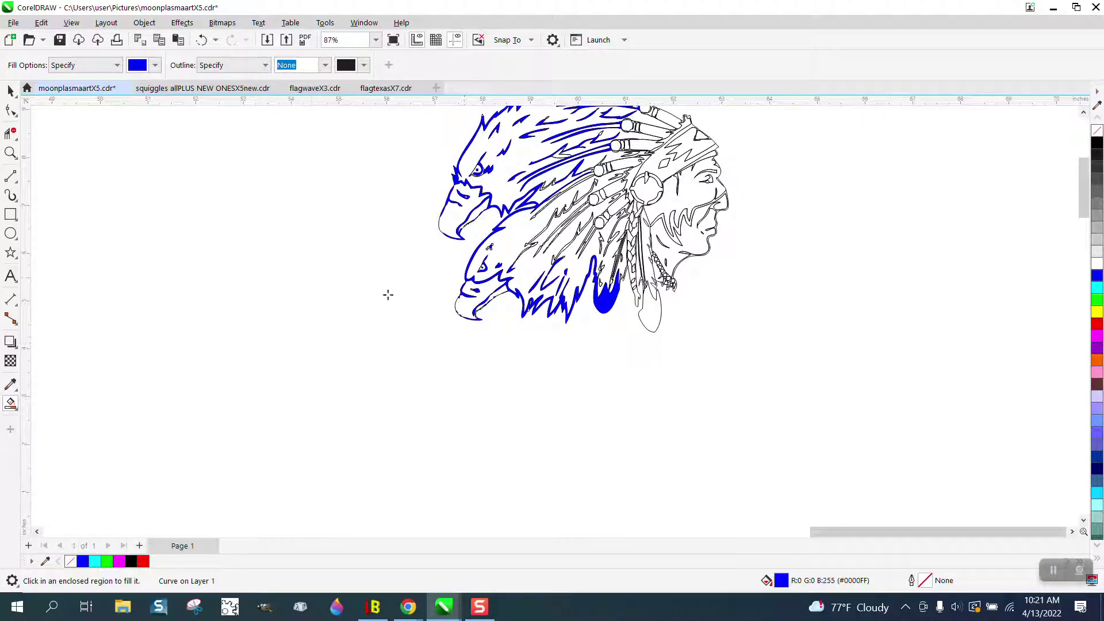
Zoom in on the headdress feathers and Smart Fill the left feather slivers and arrowhead blue.
{"action": "left_click", "coordinate": [10, 152]}
{"action": "left_click_drag", "start_coordinate": [517, 187], "coordinate": [715, 297]}
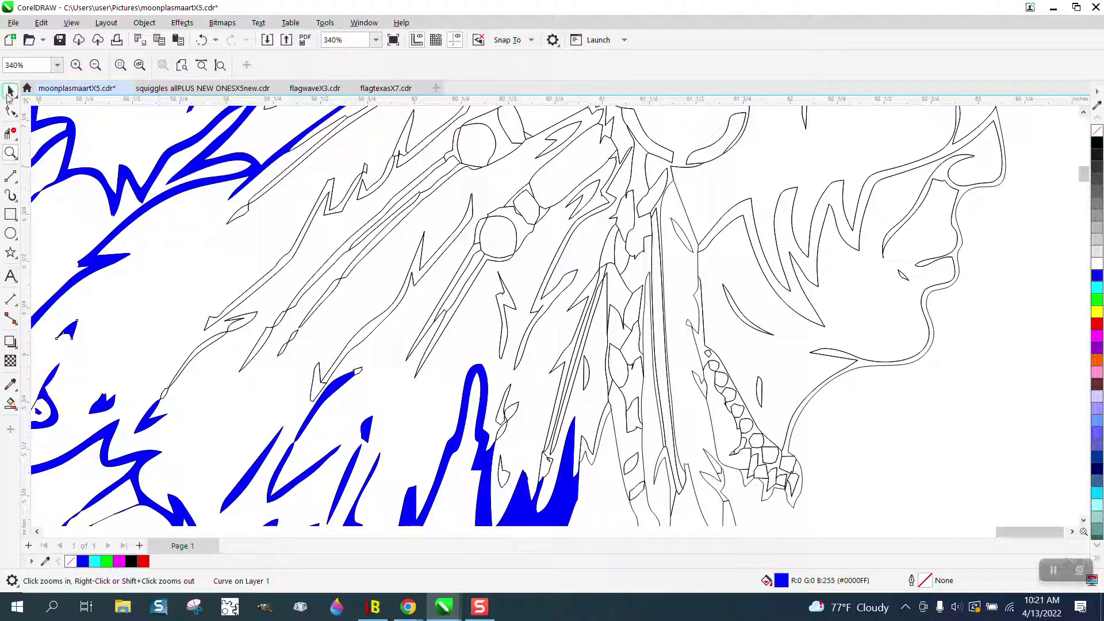
{"action": "left_click", "coordinate": [10, 91]}
{"action": "left_click", "coordinate": [10, 403]}
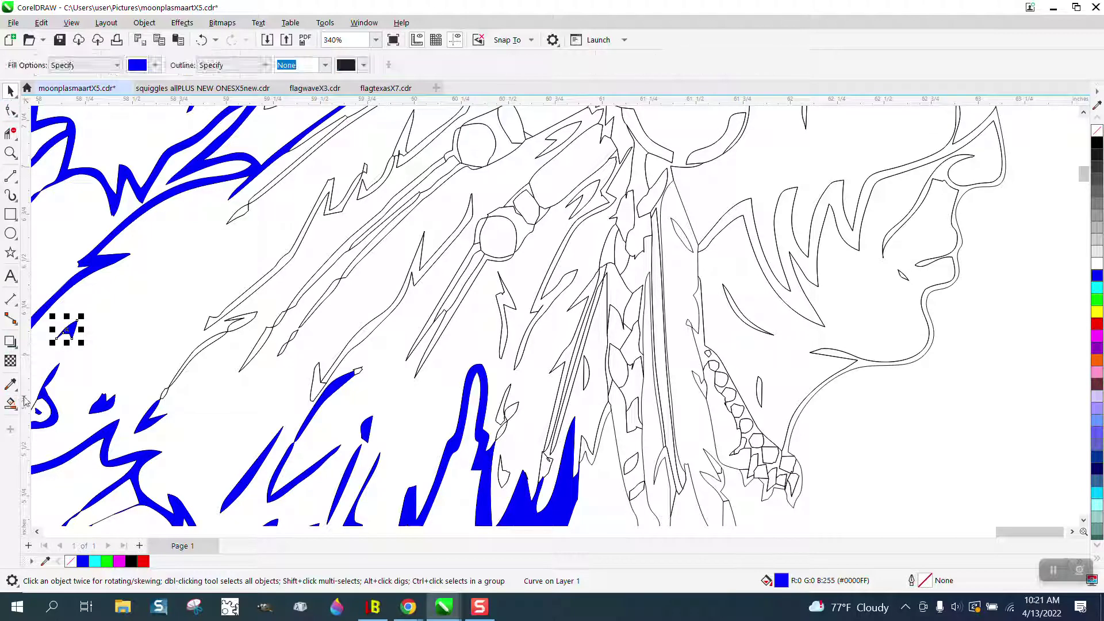
{"action": "left_click", "coordinate": [398, 149]}
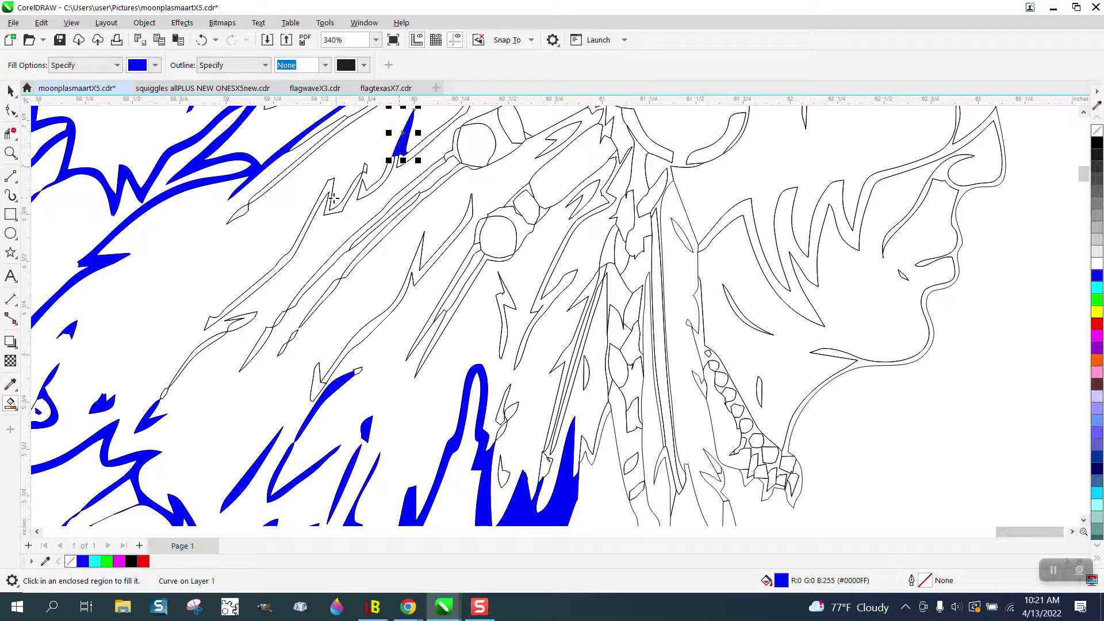
{"action": "left_click", "coordinate": [328, 189]}
{"action": "left_click", "coordinate": [271, 182]}
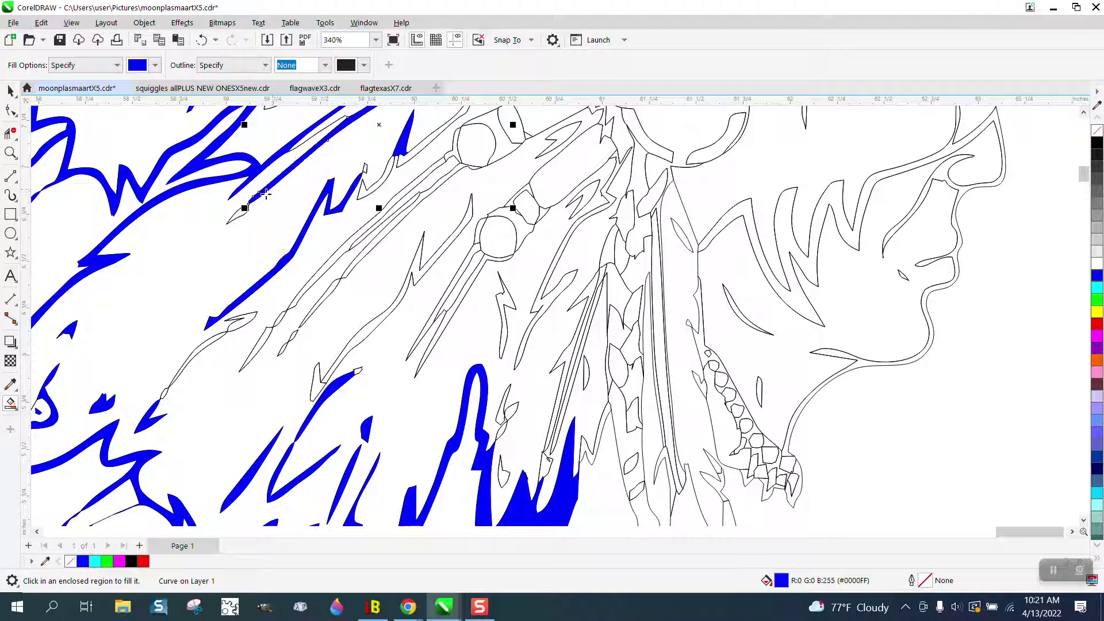
{"action": "left_click", "coordinate": [248, 320]}
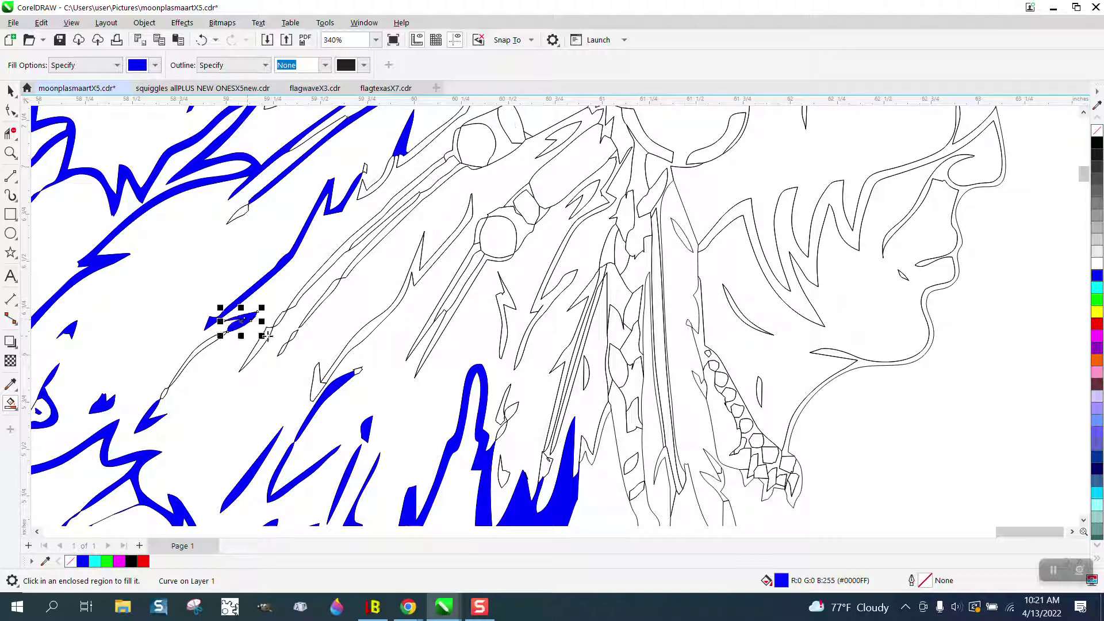
{"action": "left_click", "coordinate": [211, 344]}
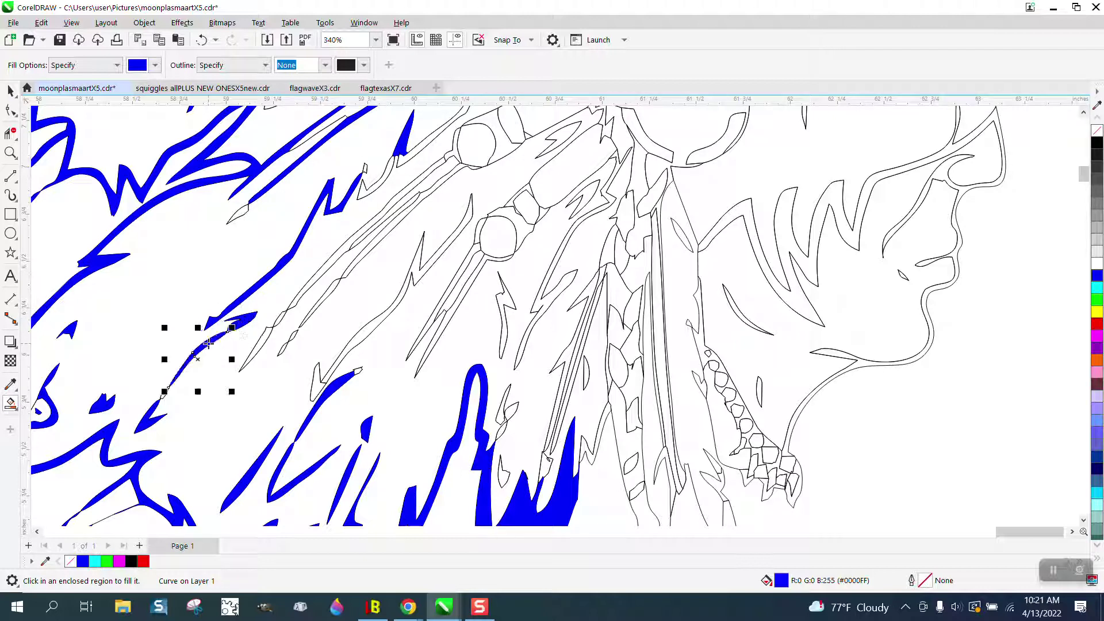
{"action": "left_click", "coordinate": [261, 346]}
Fill the long slivers around the feather circles and up the headdress blue, then zoom out.
{"action": "left_click", "coordinate": [320, 276]}
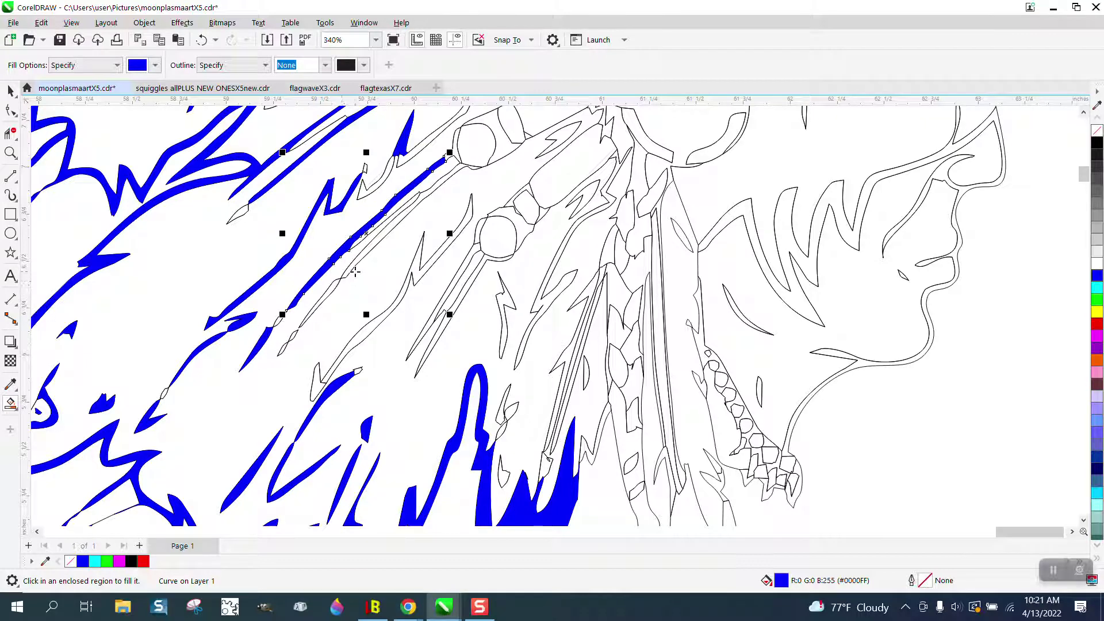
{"action": "left_click", "coordinate": [352, 266]}
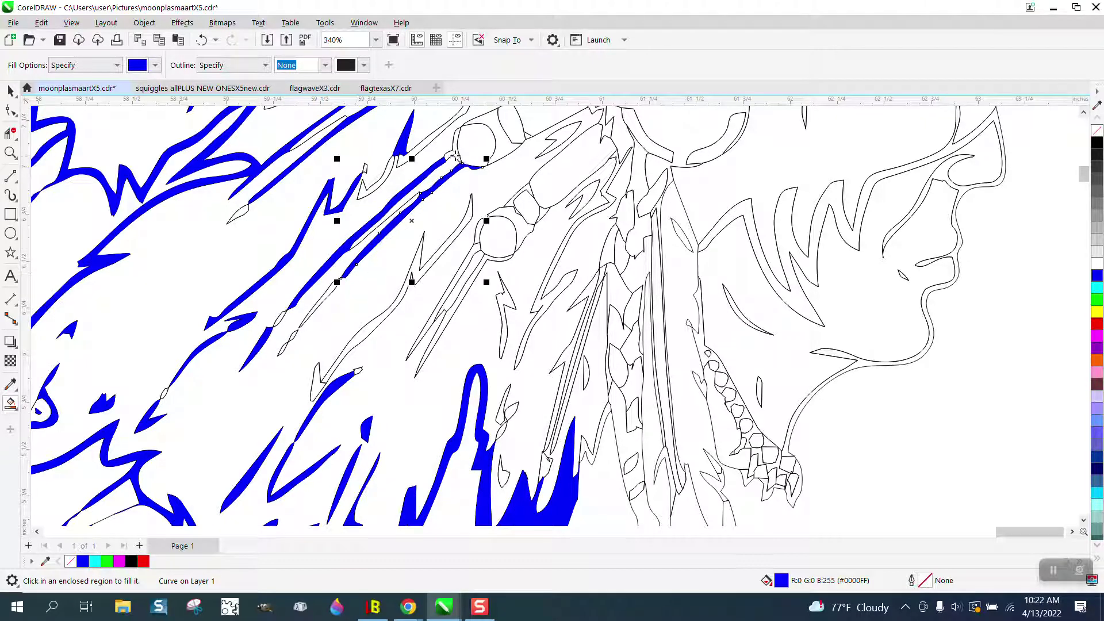
{"action": "left_click", "coordinate": [454, 153]}
{"action": "left_click", "coordinate": [401, 160]}
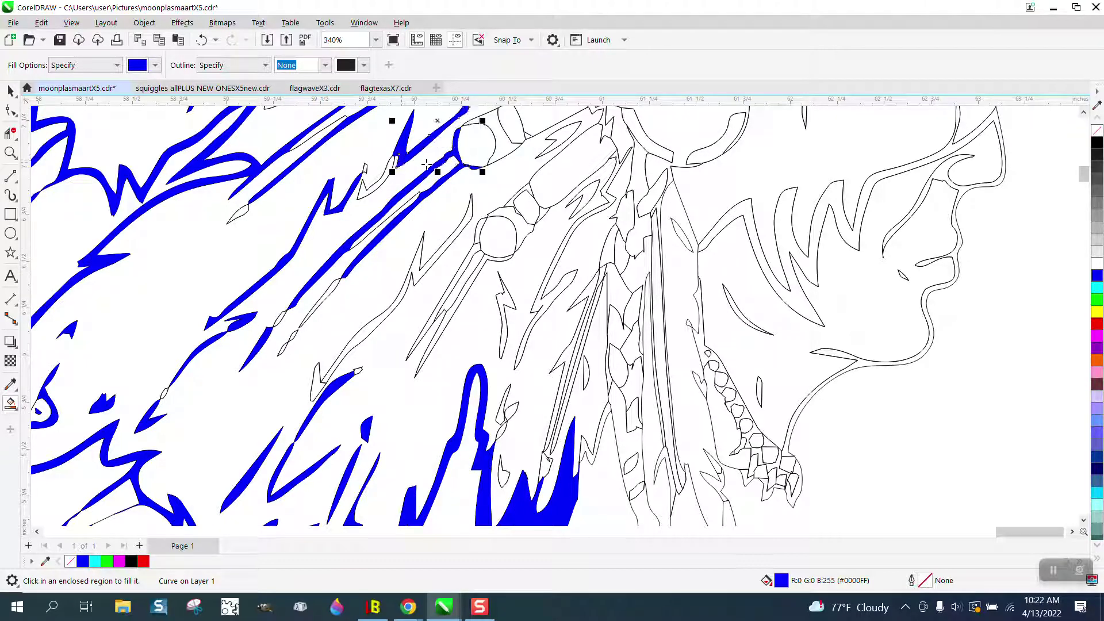
{"action": "left_click", "coordinate": [454, 234]}
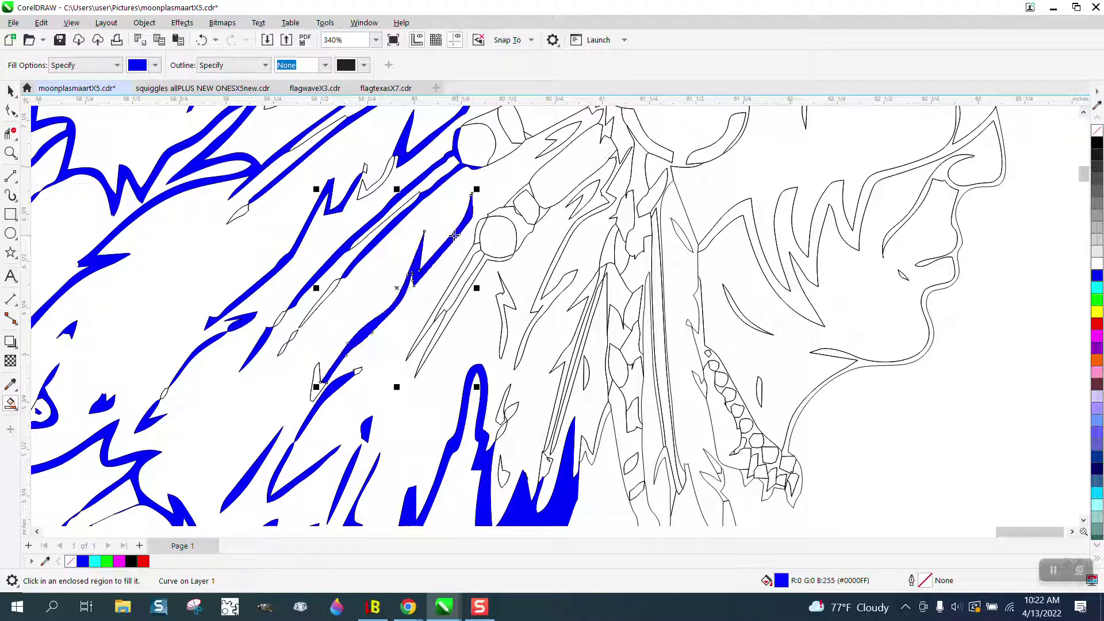
{"action": "left_click", "coordinate": [503, 302]}
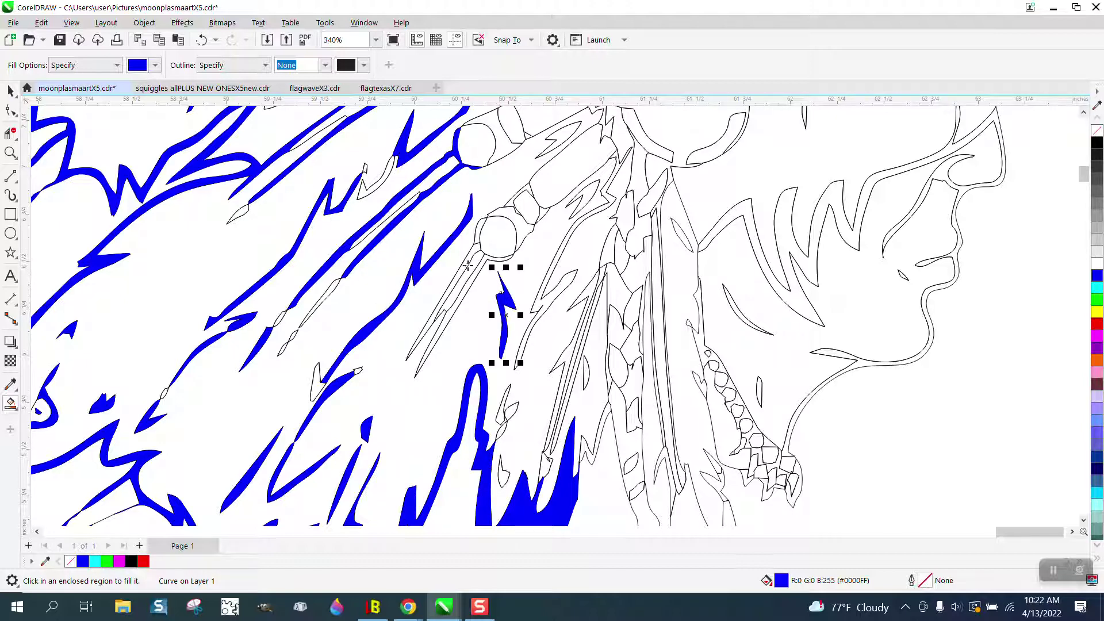
{"action": "left_click", "coordinate": [475, 251]}
{"action": "left_click", "coordinate": [482, 259]}
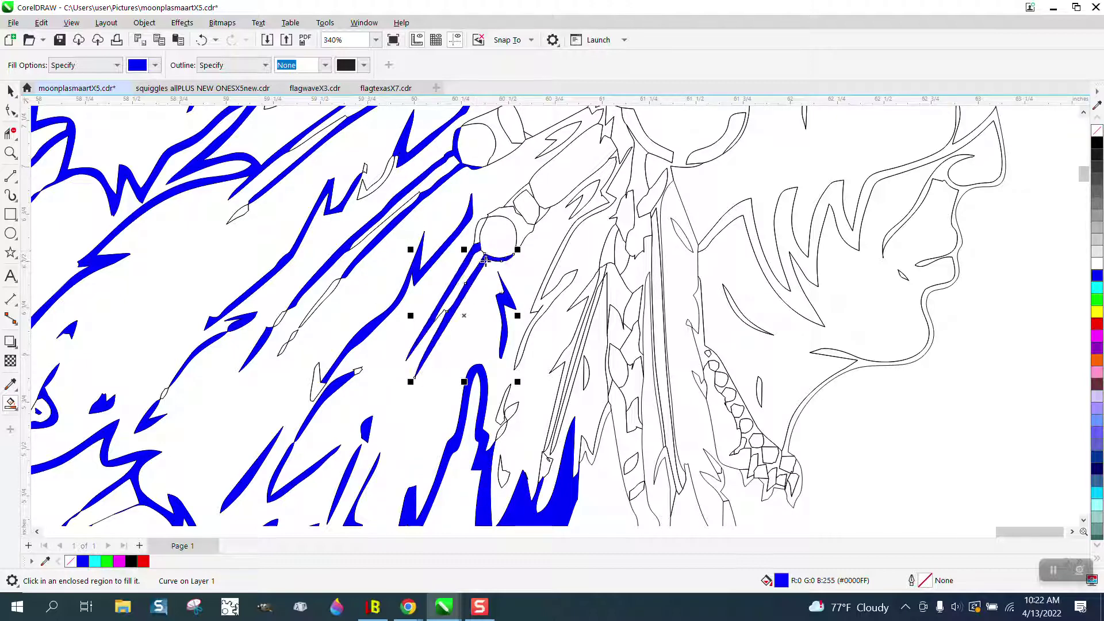
{"action": "left_click", "coordinate": [548, 297]}
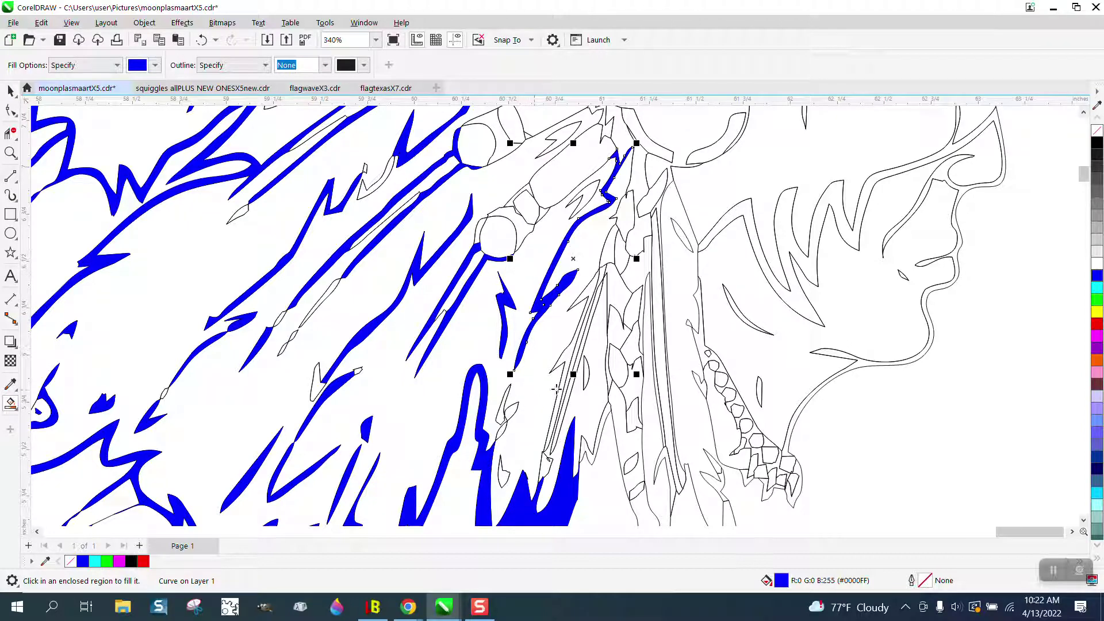
{"action": "left_click", "coordinate": [569, 363]}
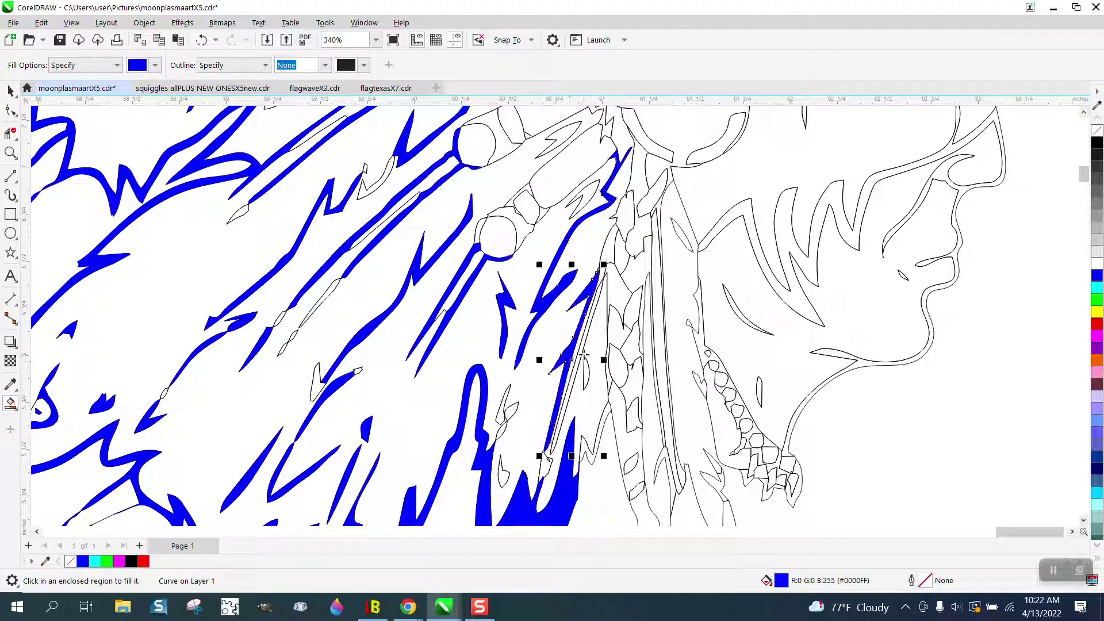
{"action": "scroll", "coordinate": [569, 342], "scroll_direction": "down", "scroll_amount": 1}
{"action": "scroll", "coordinate": [567, 343], "scroll_direction": "down", "scroll_amount": 3}
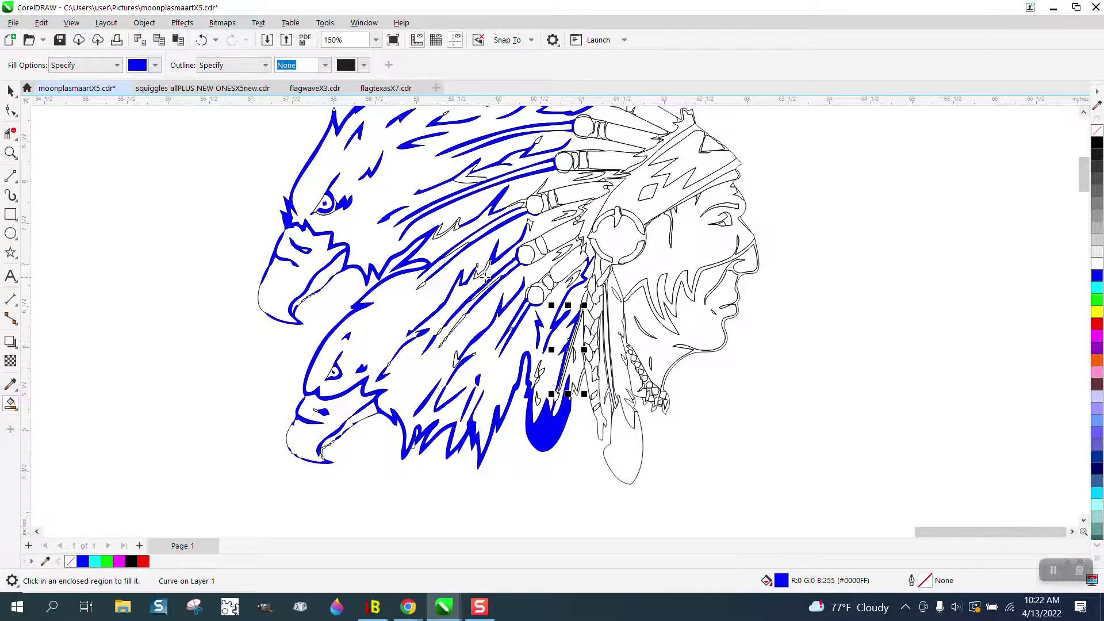
{"action": "scroll", "coordinate": [484, 280], "scroll_direction": "down", "scroll_amount": 1}
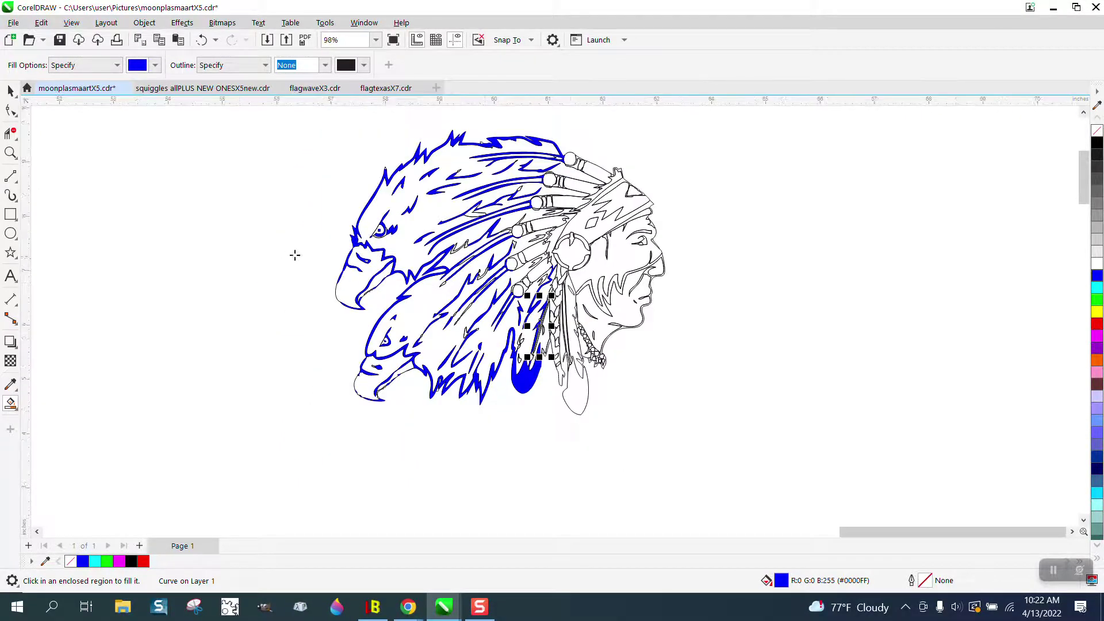
Set the nudge distance to 7 inches.
{"action": "left_click", "coordinate": [10, 91]}
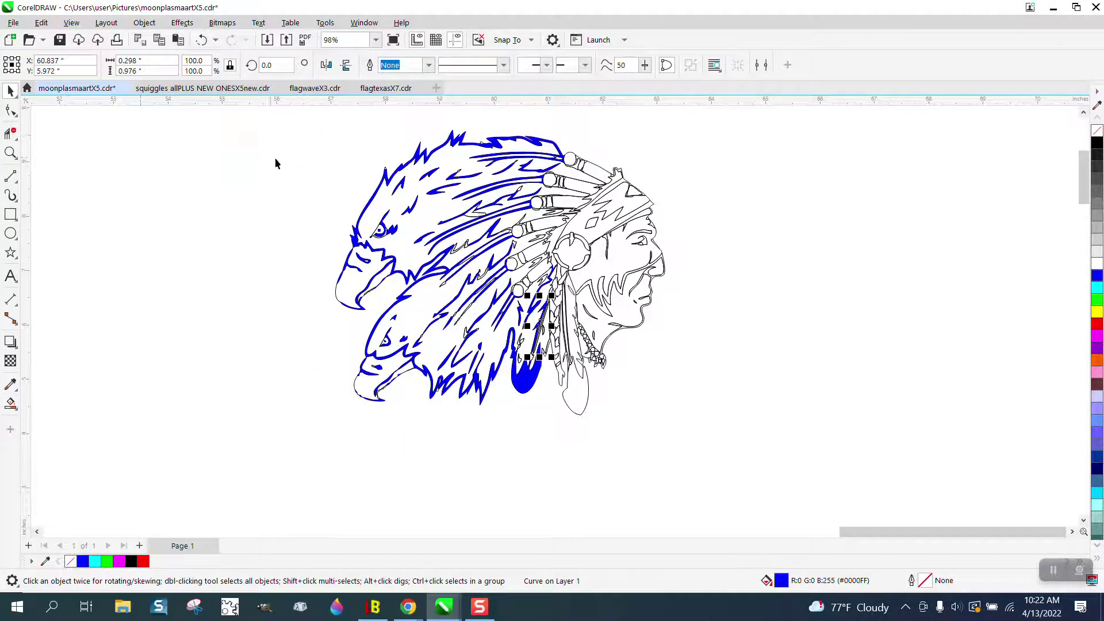
{"action": "scroll", "coordinate": [305, 183], "scroll_direction": "down", "scroll_amount": 1}
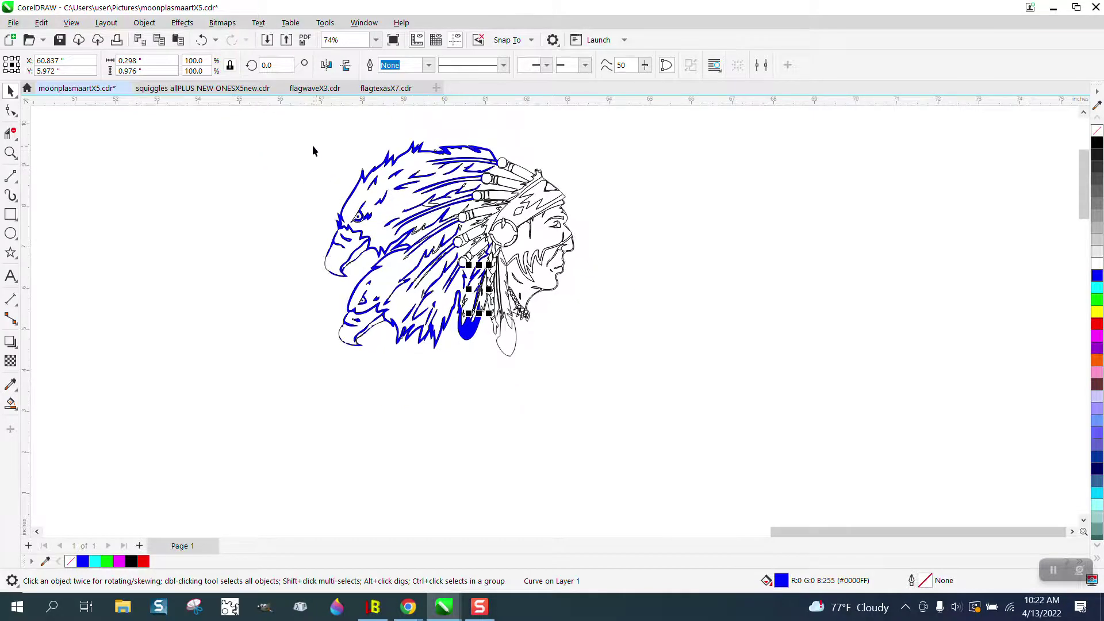
{"action": "left_click_drag", "start_coordinate": [300, 125], "coordinate": [655, 375]}
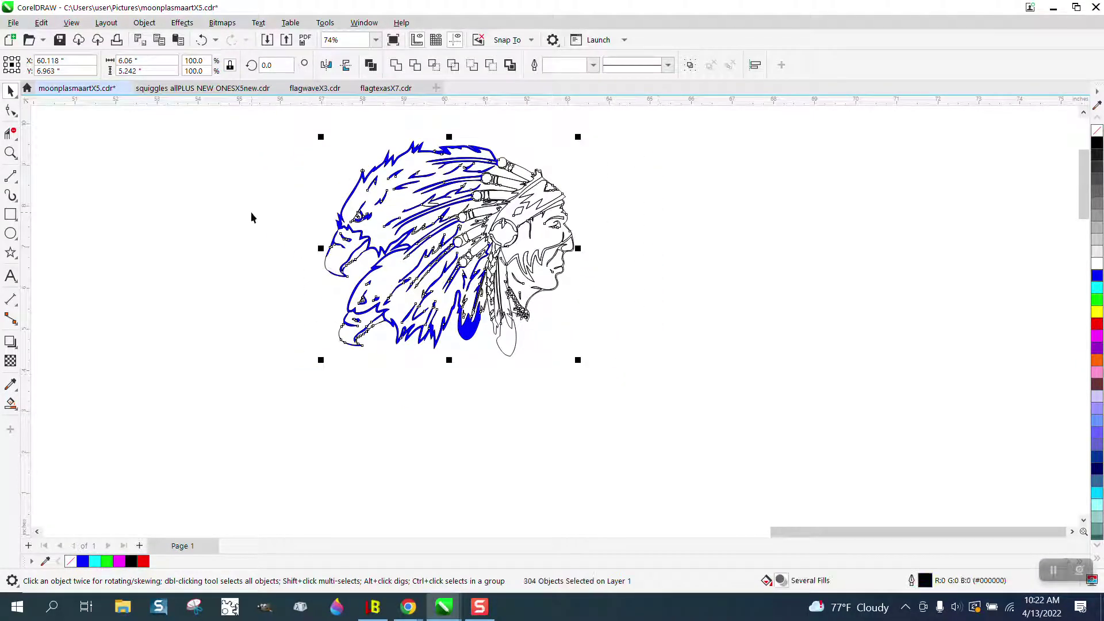
{"action": "left_click", "coordinate": [307, 175]}
{"action": "left_click", "coordinate": [457, 65]}
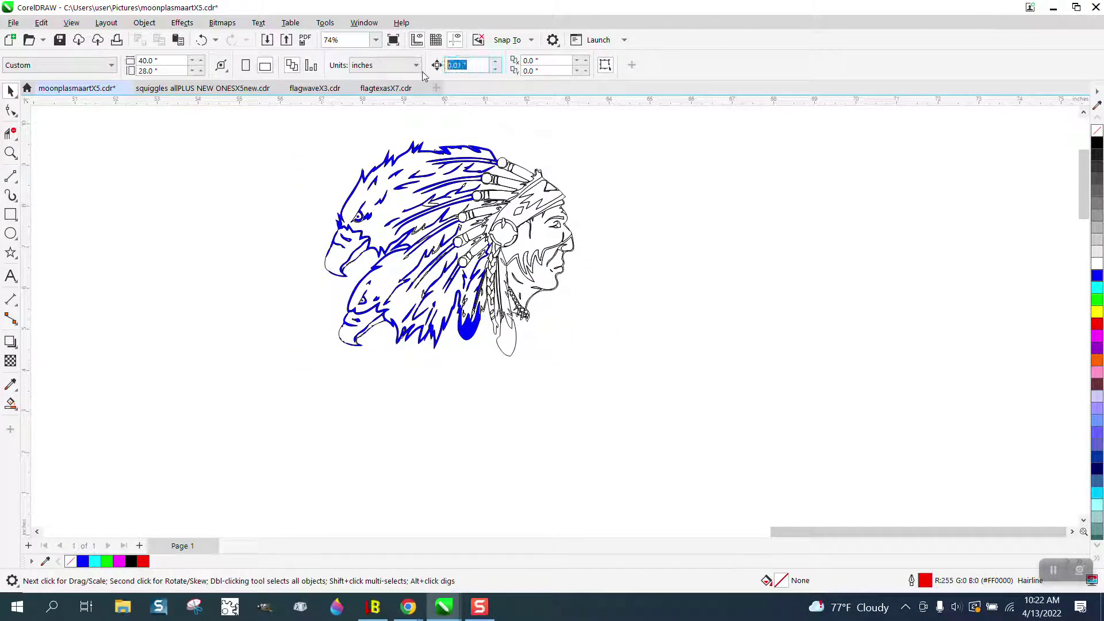
{"action": "type", "text": "7"}
Duplicate the whole artwork 7 inches to the right and strip the copy's black outlines.
{"action": "left_click_drag", "start_coordinate": [305, 127], "coordinate": [680, 385]}
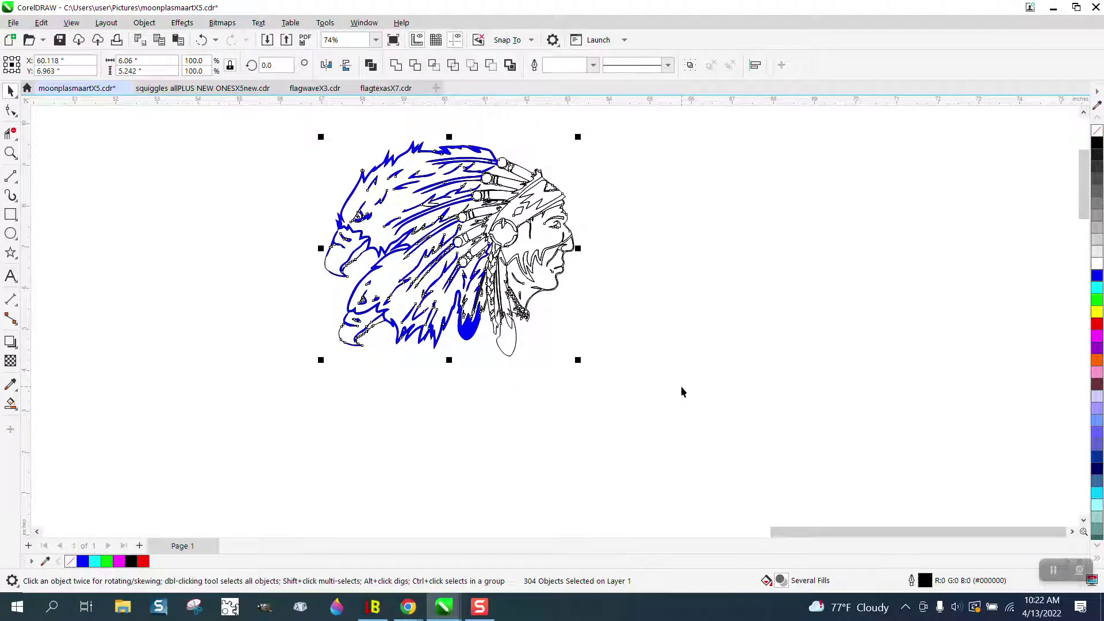
{"action": "key", "text": "KP_Add"}
{"action": "key", "text": "Right"}
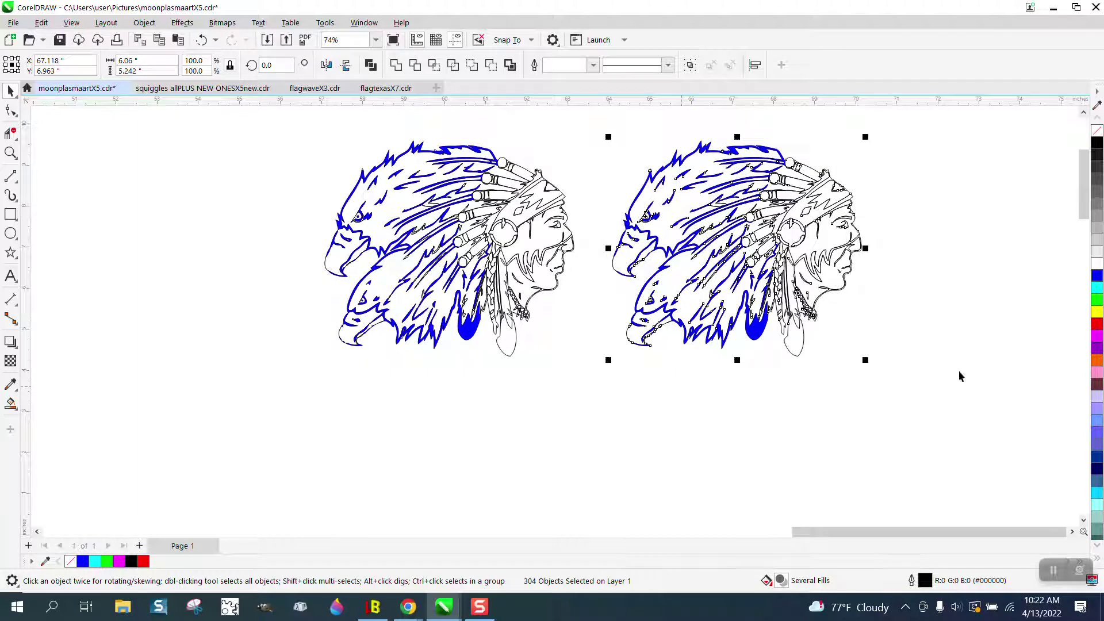
{"action": "left_click", "coordinate": [1097, 136]}
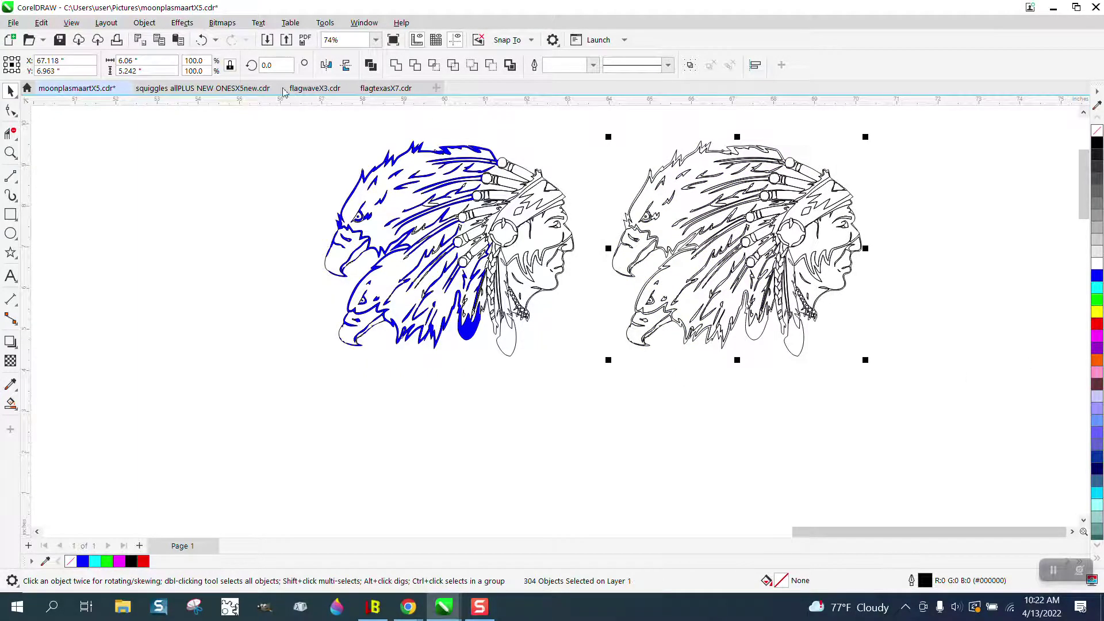
{"action": "left_click", "coordinate": [201, 40]}
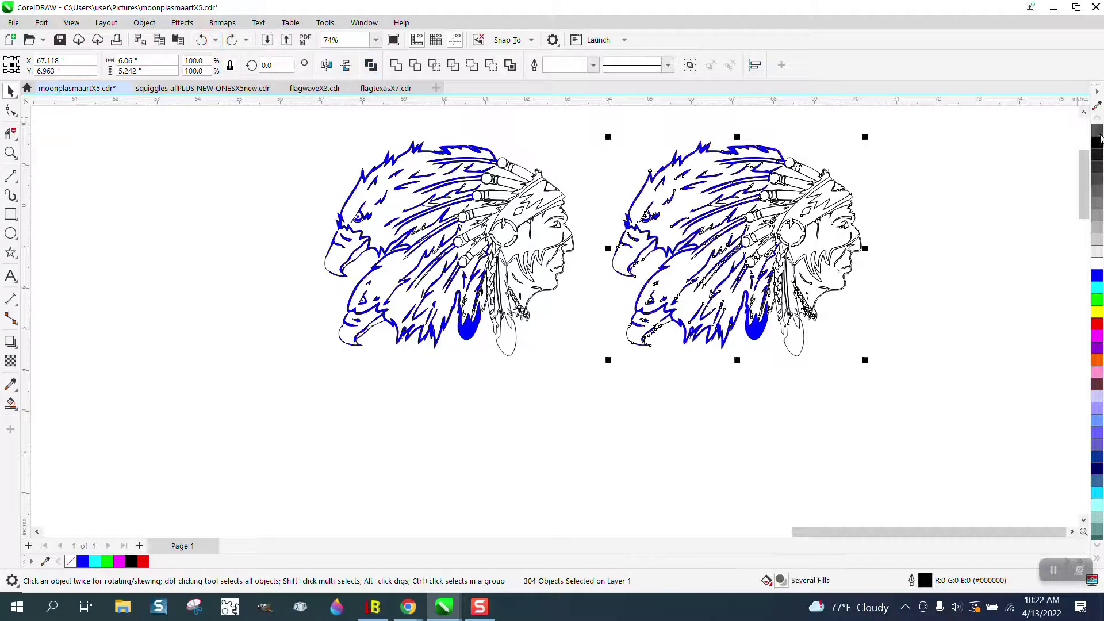
{"action": "right_click", "coordinate": [1097, 132]}
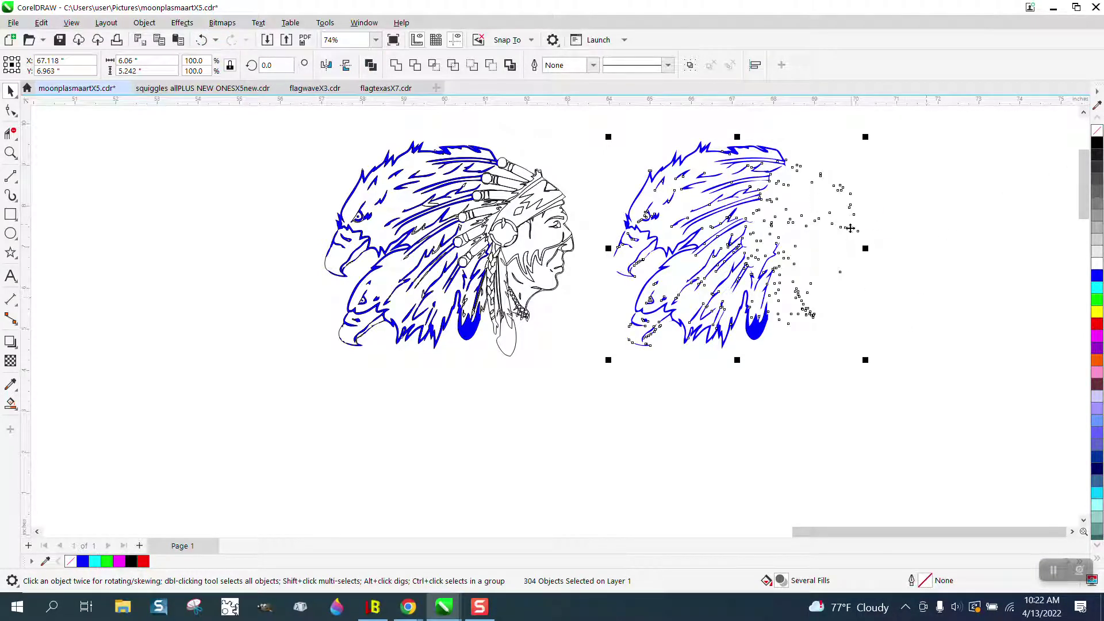
{"action": "left_click", "coordinate": [882, 270]}
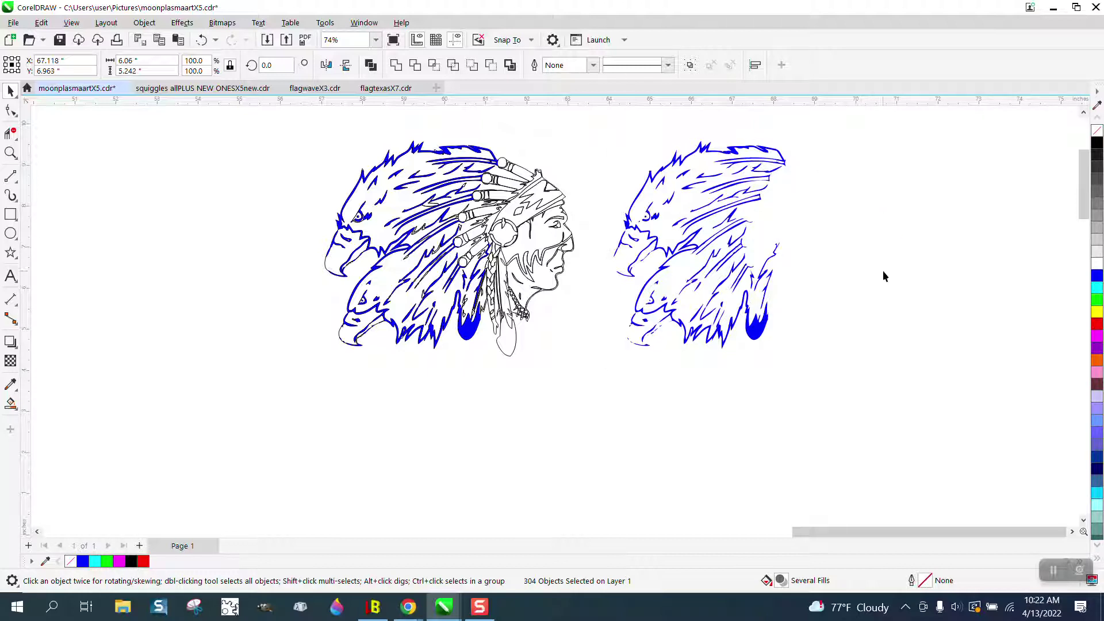
{"action": "left_click_drag", "start_coordinate": [705, 295], "coordinate": [794, 352]}
{"action": "left_click", "coordinate": [1096, 131]}
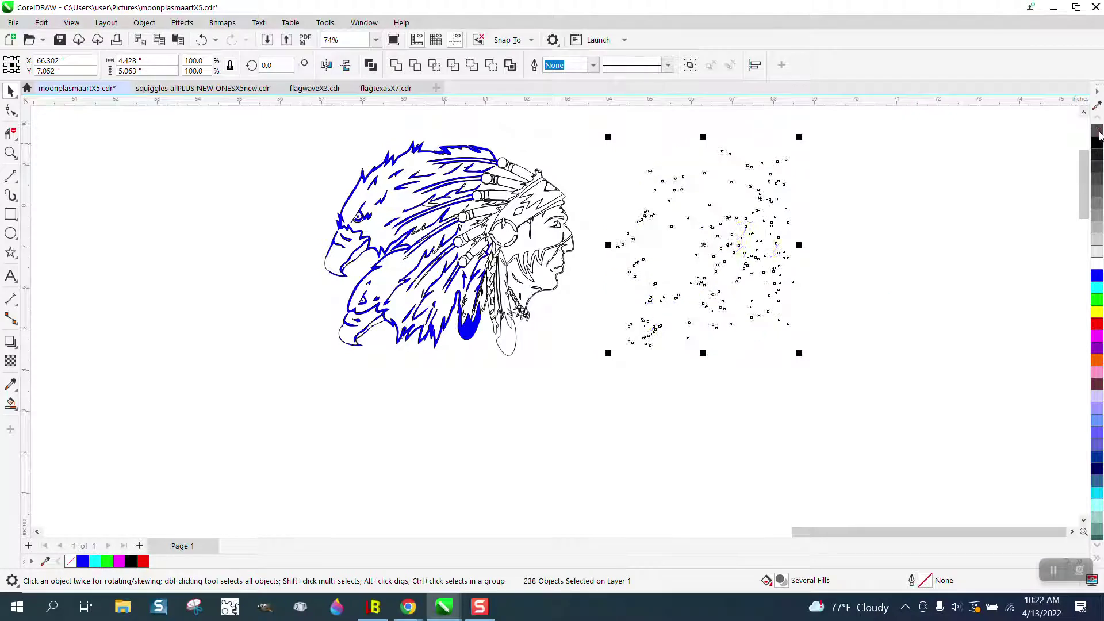
{"action": "right_click", "coordinate": [1096, 324]}
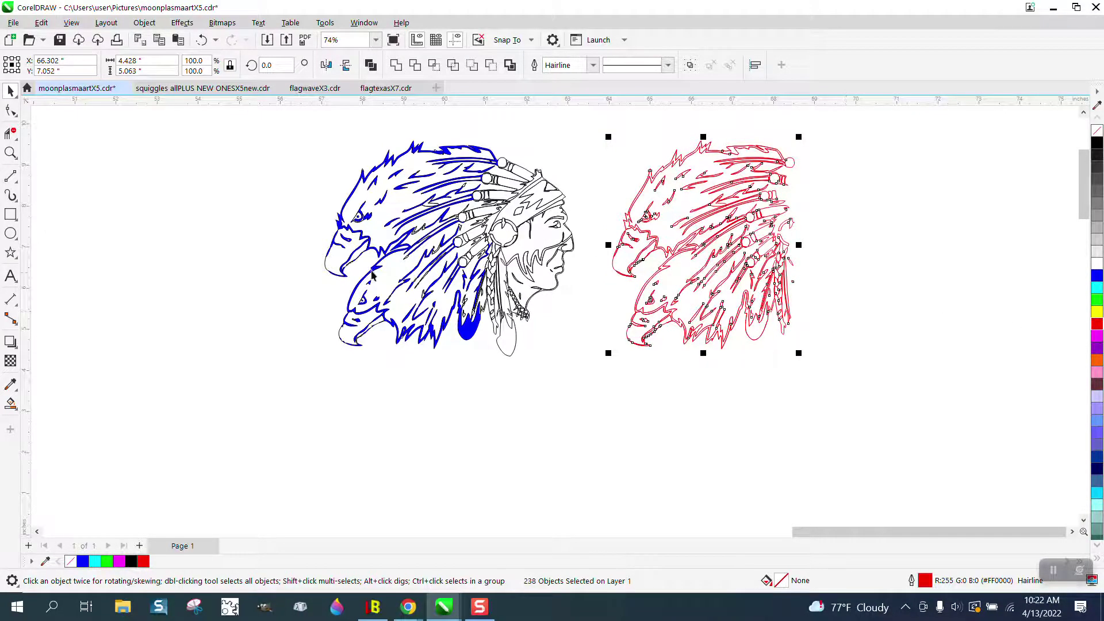
{"action": "left_click", "coordinate": [11, 153]}
{"action": "left_click_drag", "start_coordinate": [730, 155], "coordinate": [826, 229]}
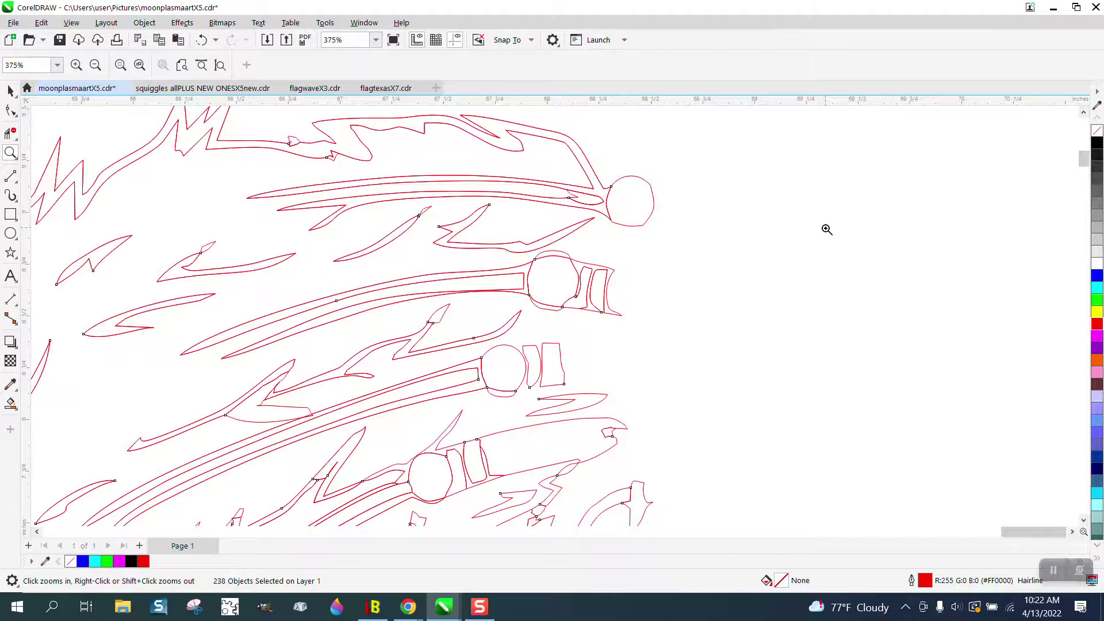
{"action": "scroll", "coordinate": [827, 229], "scroll_direction": "down", "scroll_amount": 2}
{"action": "left_click", "coordinate": [203, 40]}
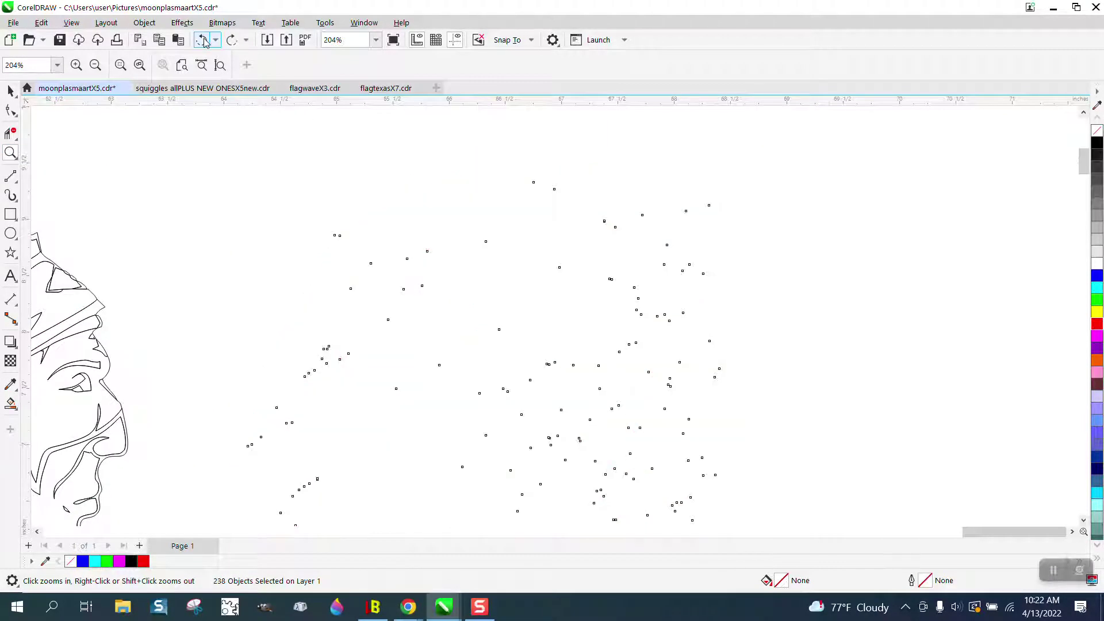
{"action": "scroll", "coordinate": [517, 132], "scroll_direction": "down", "scroll_amount": 1}
{"action": "scroll", "coordinate": [718, 169], "scroll_direction": "down", "scroll_amount": 1}
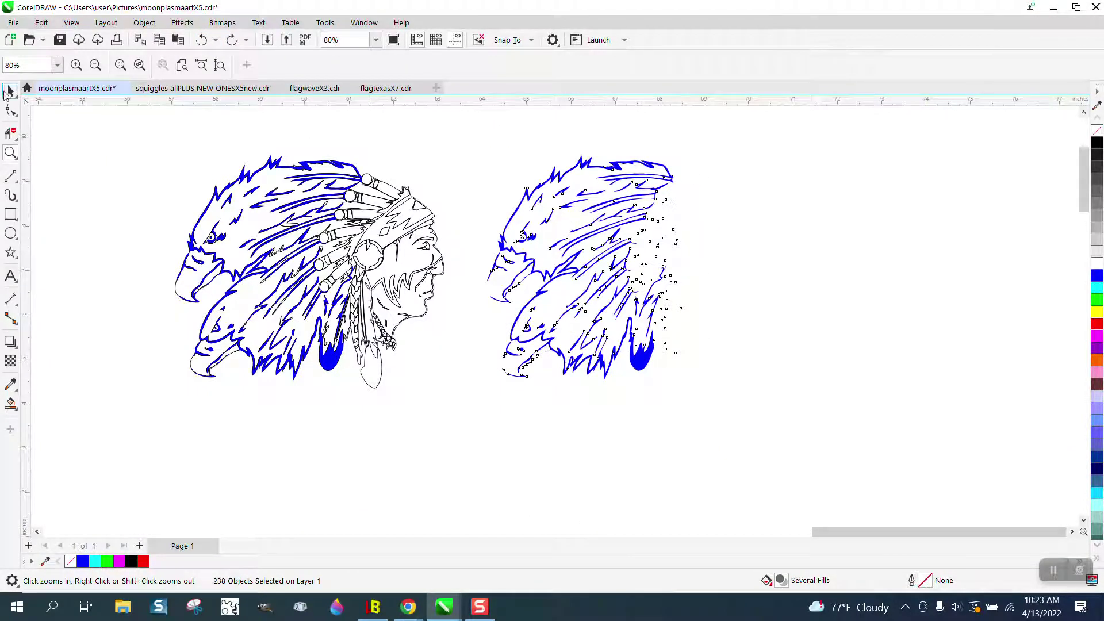
Combine the right-hand copy, including its scattered dots, into one object.
{"action": "left_click", "coordinate": [11, 91]}
{"action": "left_click_drag", "start_coordinate": [467, 147], "coordinate": [697, 382]}
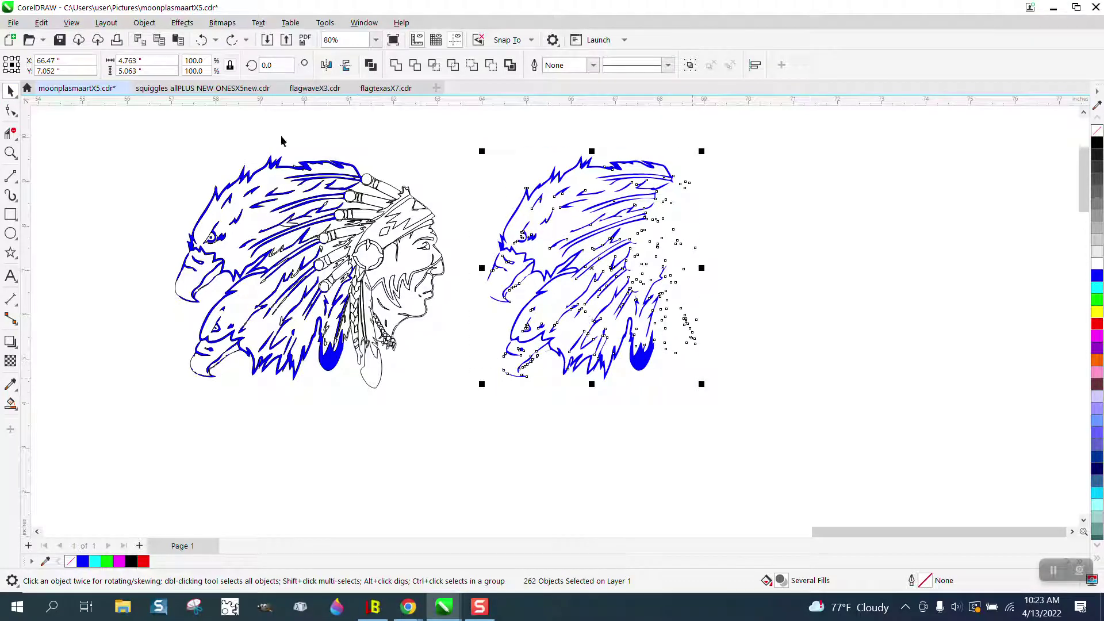
{"action": "left_click", "coordinate": [144, 23]}
{"action": "left_click", "coordinate": [165, 321]}
Copy the entire right-hand eagle drawing with its dots and add a blank Page 2.
{"action": "scroll", "coordinate": [671, 211], "scroll_direction": "down", "scroll_amount": 2}
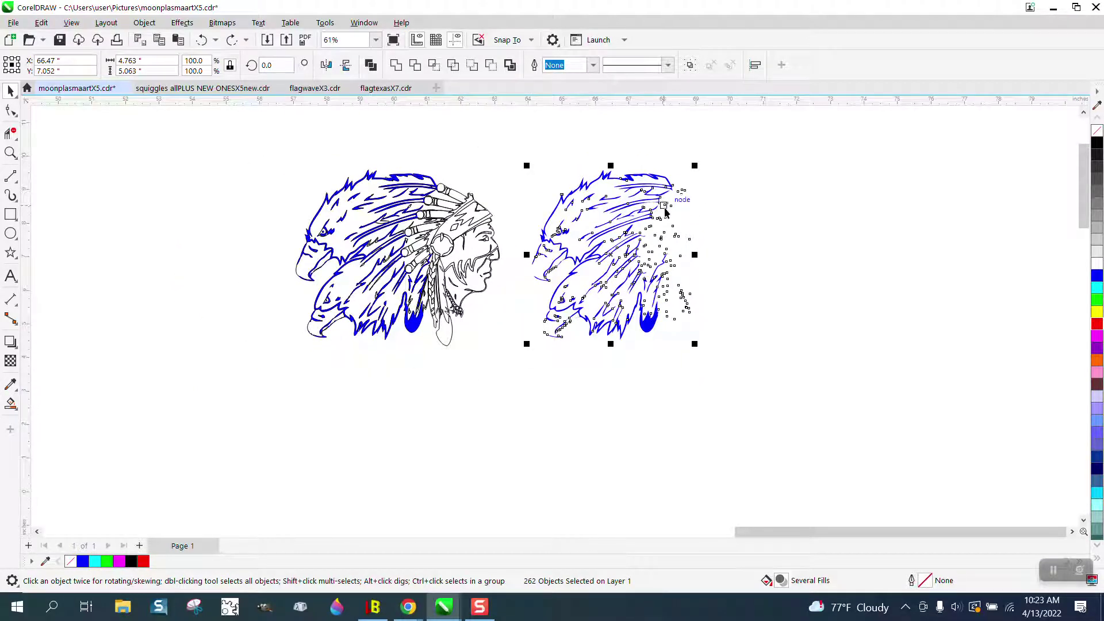
{"action": "left_click_drag", "start_coordinate": [523, 154], "coordinate": [758, 384]}
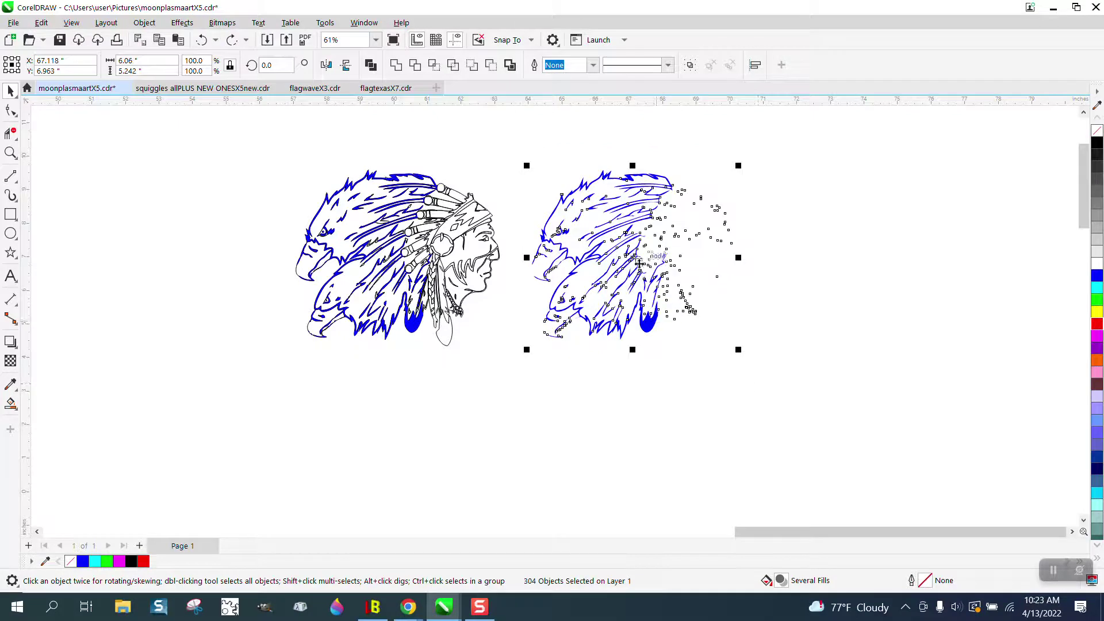
{"action": "right_click", "coordinate": [614, 248]}
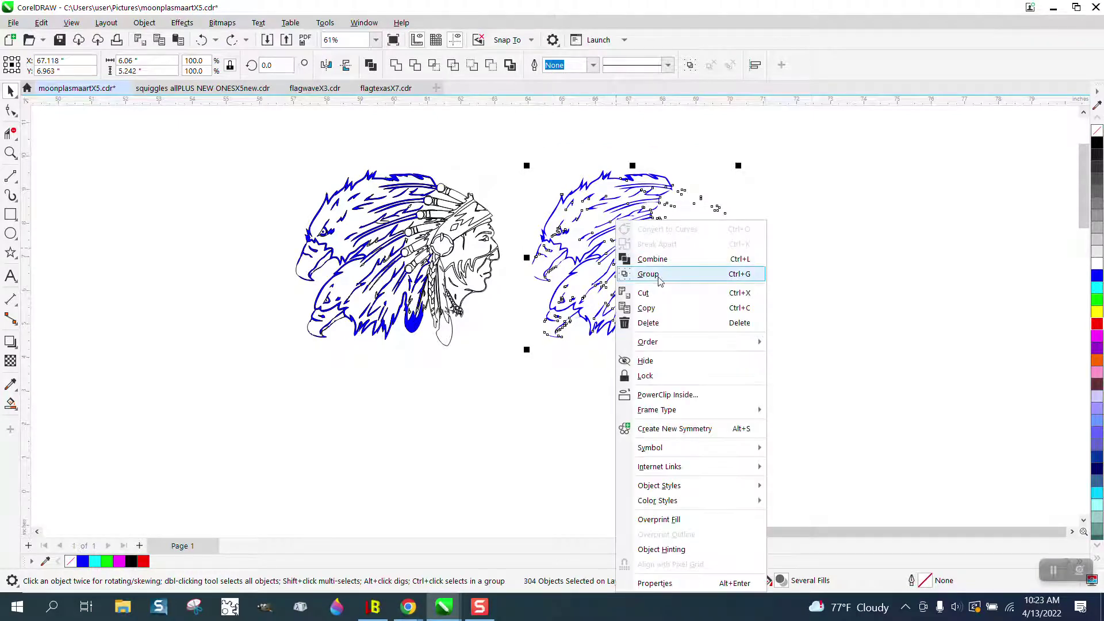
{"action": "left_click", "coordinate": [650, 307]}
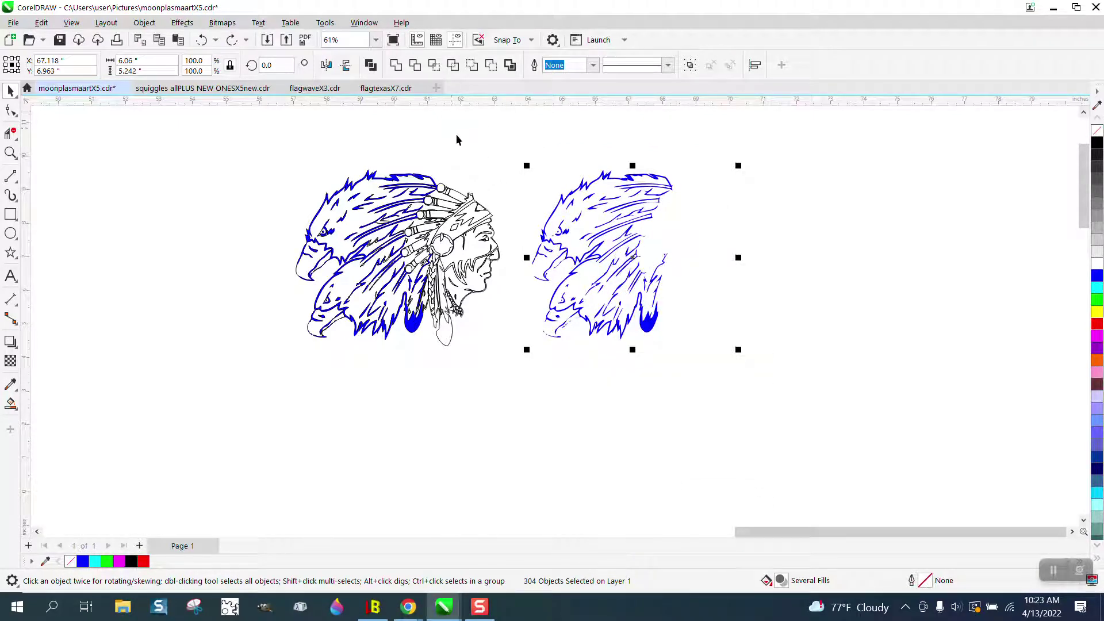
{"action": "left_click", "coordinate": [139, 545]}
Paste the copied eagle drawing onto the empty Page 2 and deselect it.
{"action": "right_click", "coordinate": [468, 262]}
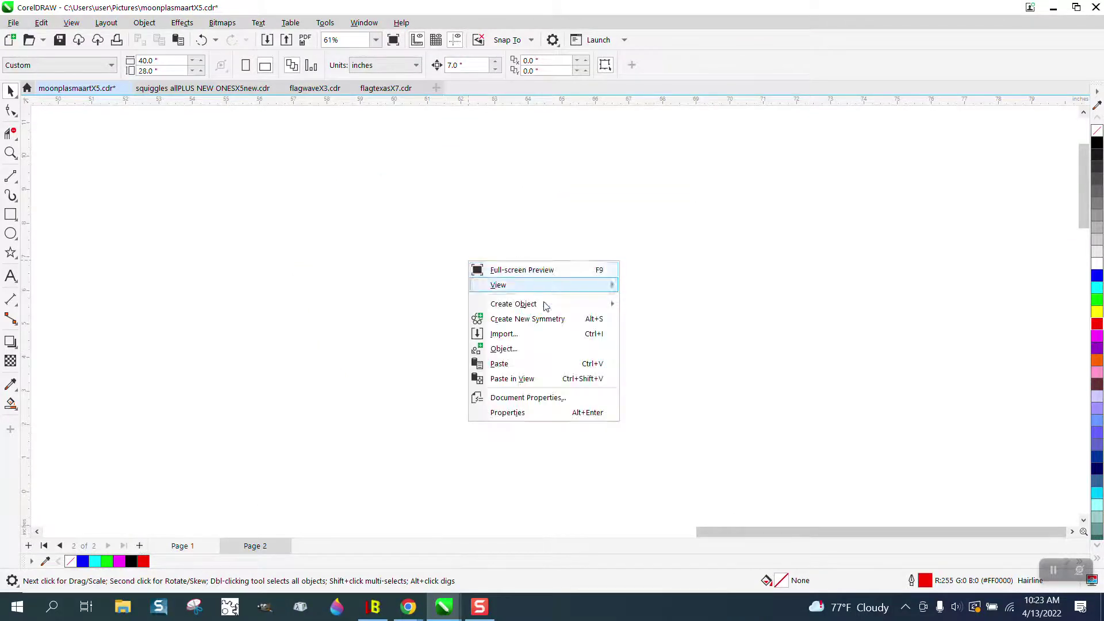
{"action": "left_click", "coordinate": [504, 366]}
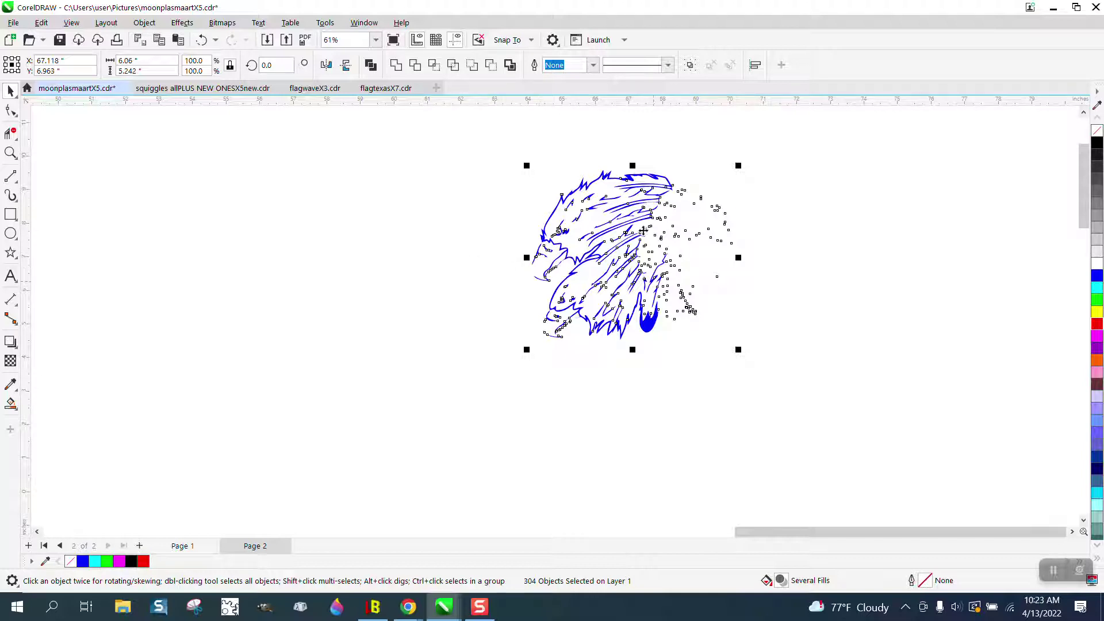
{"action": "left_click", "coordinate": [507, 226]}
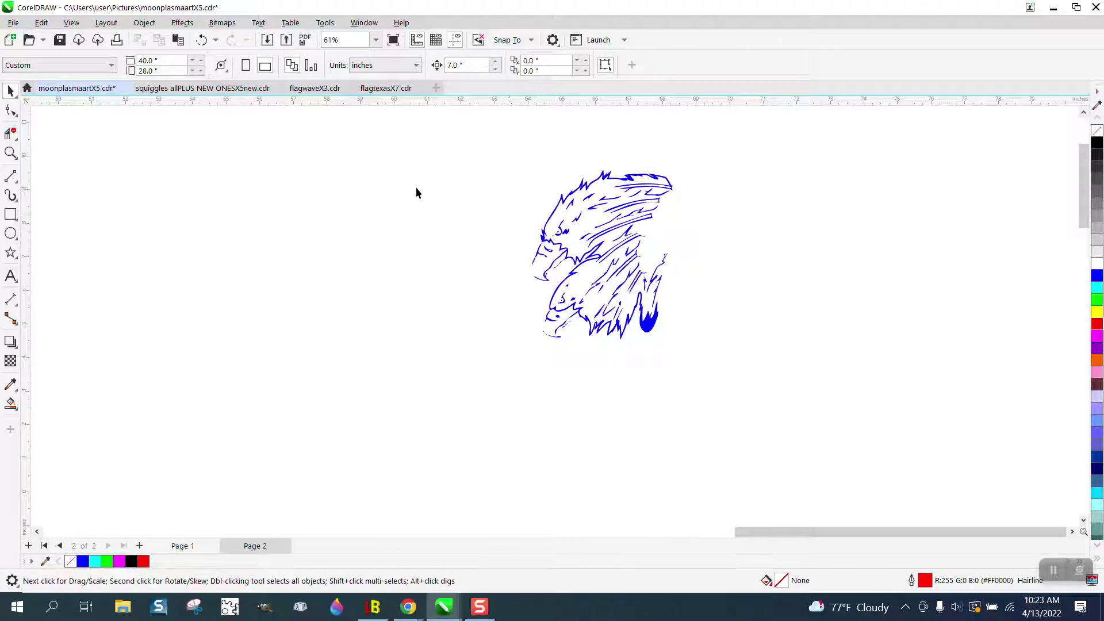
{"action": "left_click", "coordinate": [42, 22]}
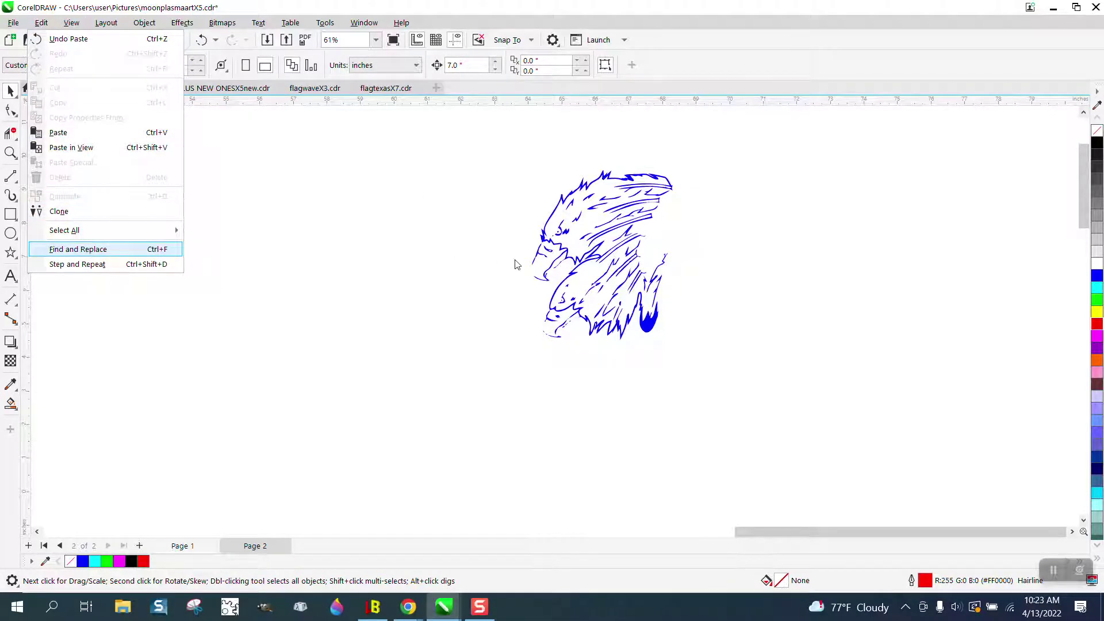
Use Find and Replace with a sample blue curve to select all 62 matching curves.
{"action": "key", "text": "Return"}
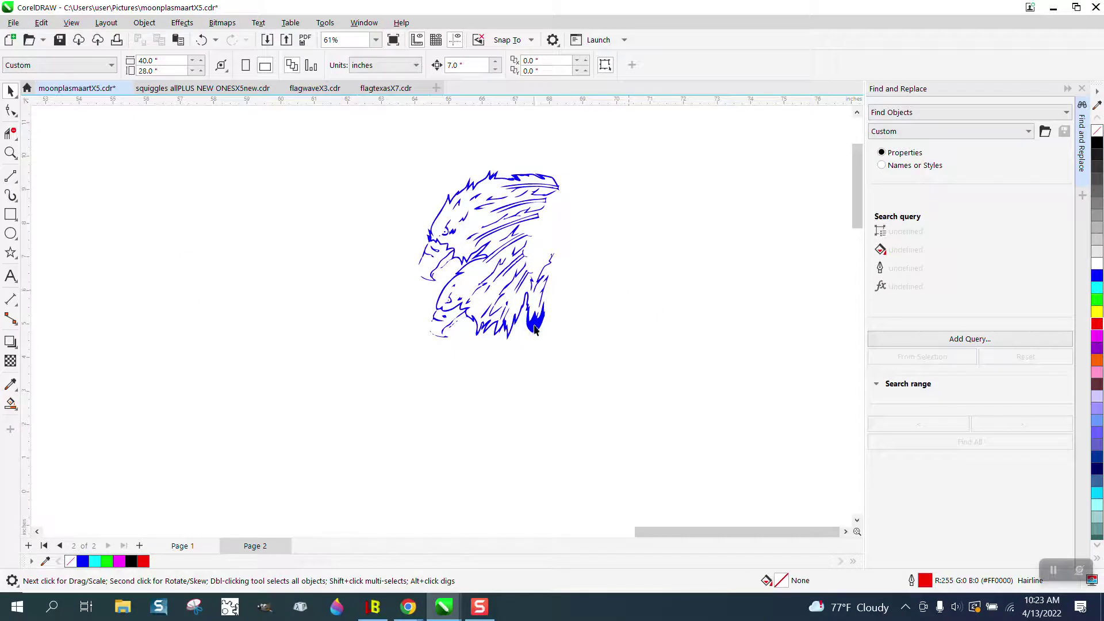
{"action": "left_click", "coordinate": [535, 327]}
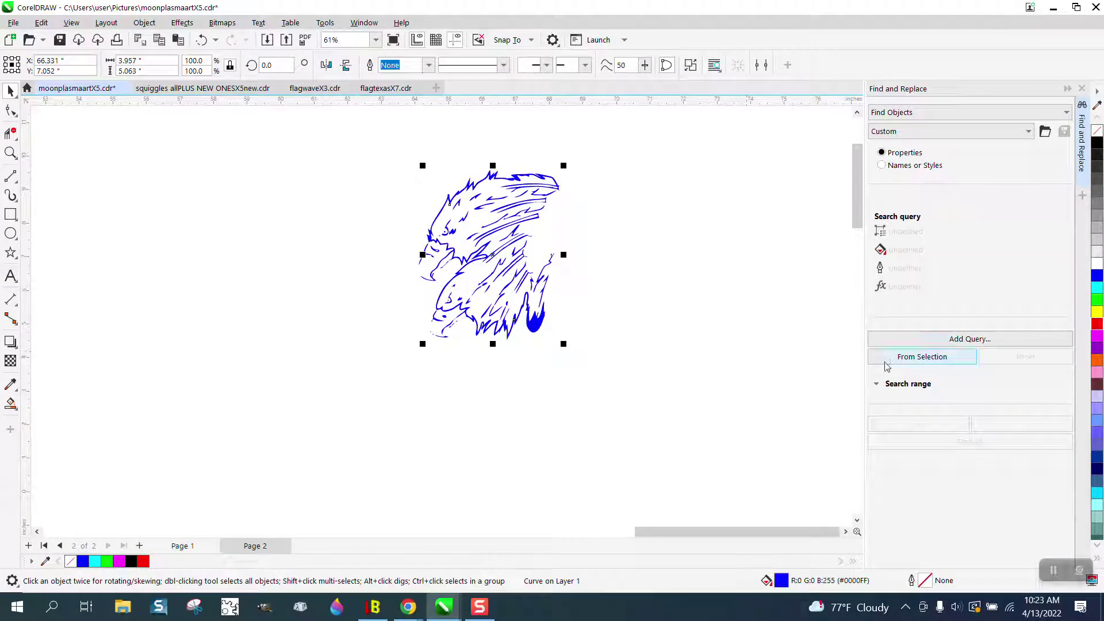
{"action": "left_click", "coordinate": [907, 361]}
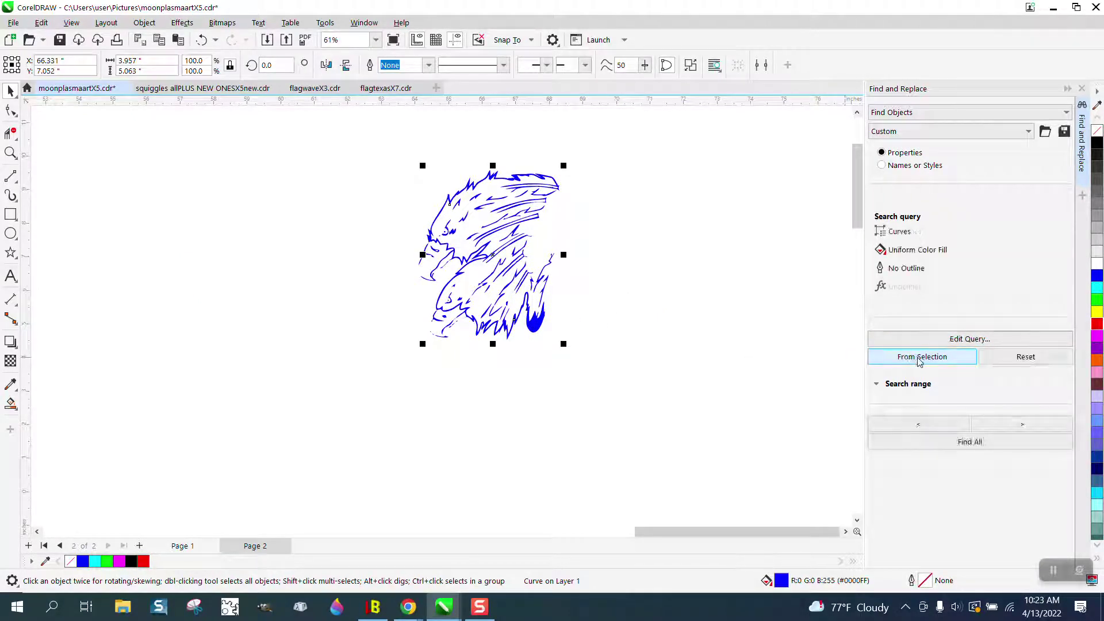
{"action": "left_click", "coordinate": [980, 442]}
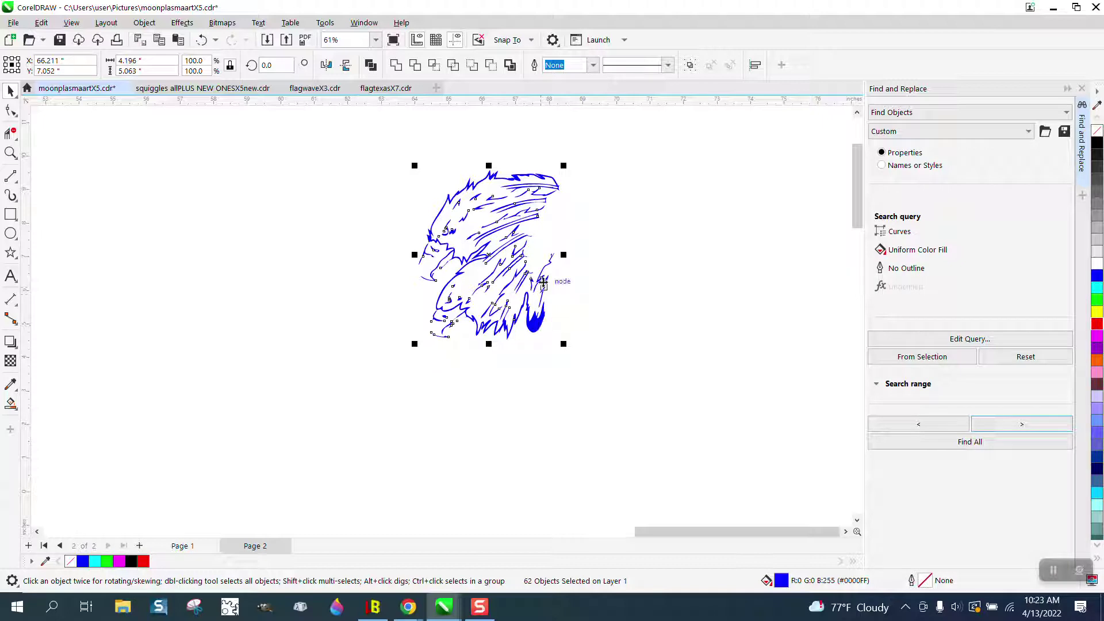
Group the 62 blue curves and shift the group 7 inches left.
{"action": "left_click", "coordinate": [148, 23]}
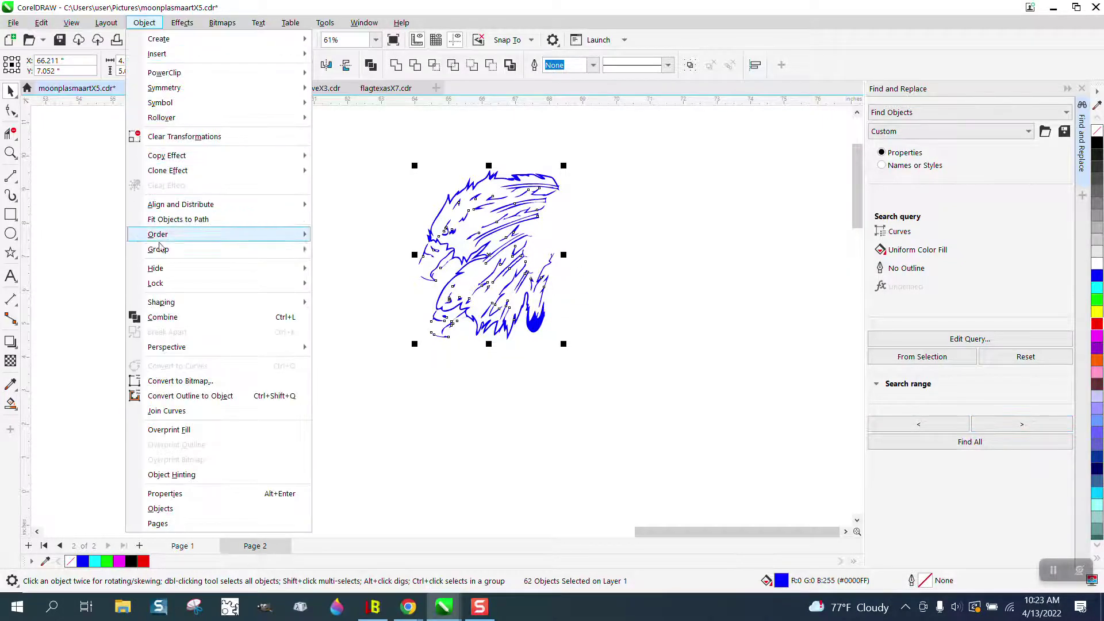
{"action": "mouse_move", "coordinate": [170, 253]}
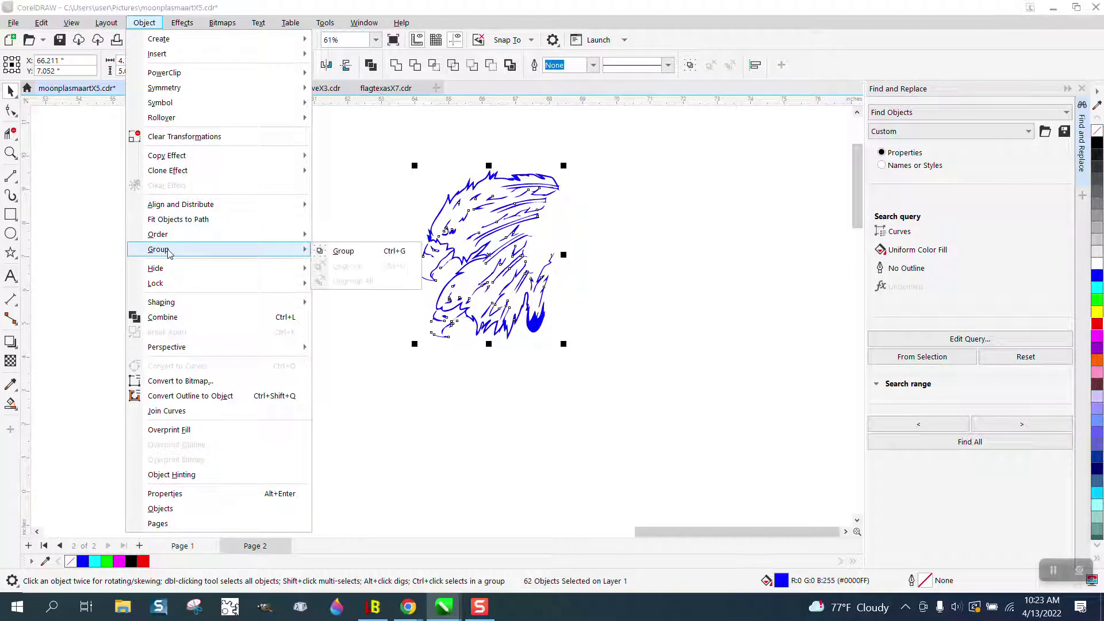
{"action": "left_click", "coordinate": [349, 251]}
{"action": "key", "text": "Escape"}
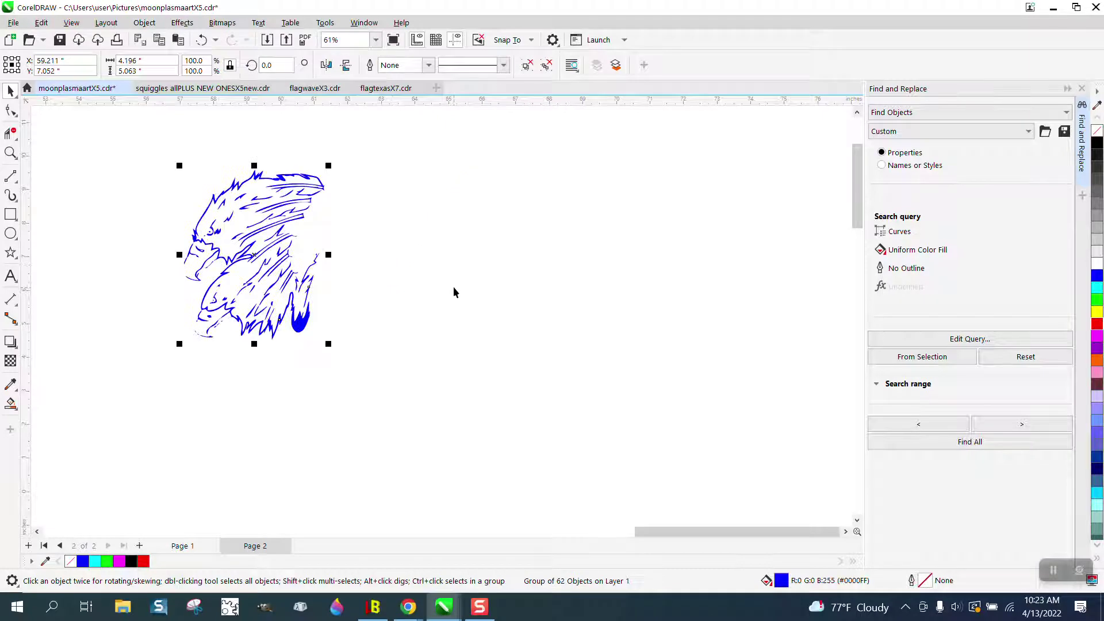
Delete the 239 stray dot objects from Page 2.
{"action": "left_click_drag", "start_coordinate": [416, 124], "coordinate": [752, 414]}
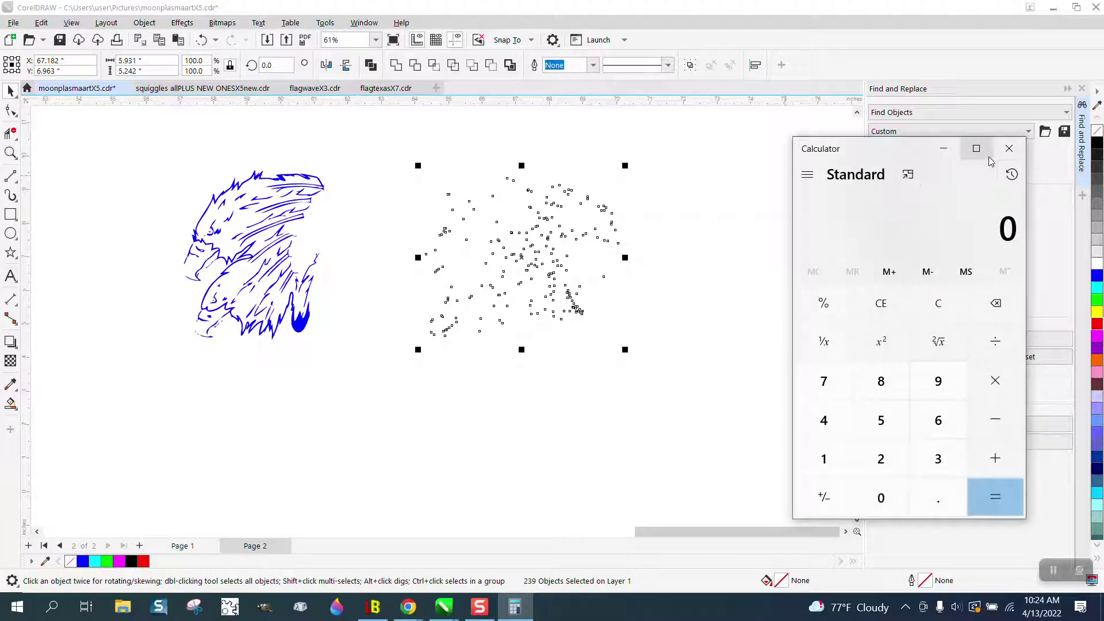
{"action": "left_click", "coordinate": [1013, 148]}
{"action": "key", "text": "Delete"}
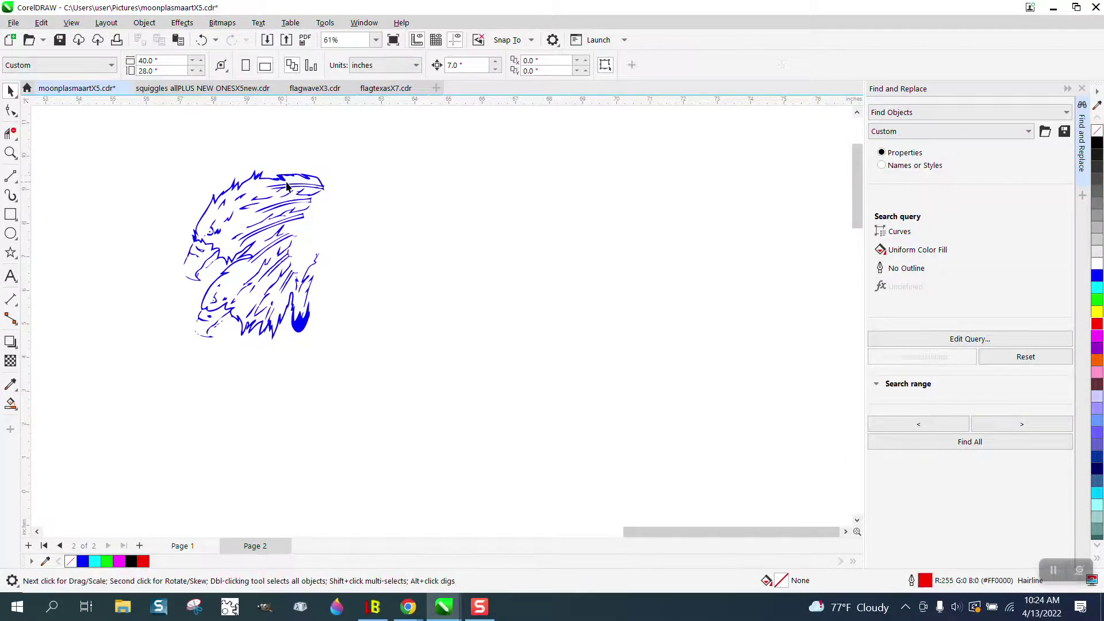
{"action": "key", "text": "F4"}
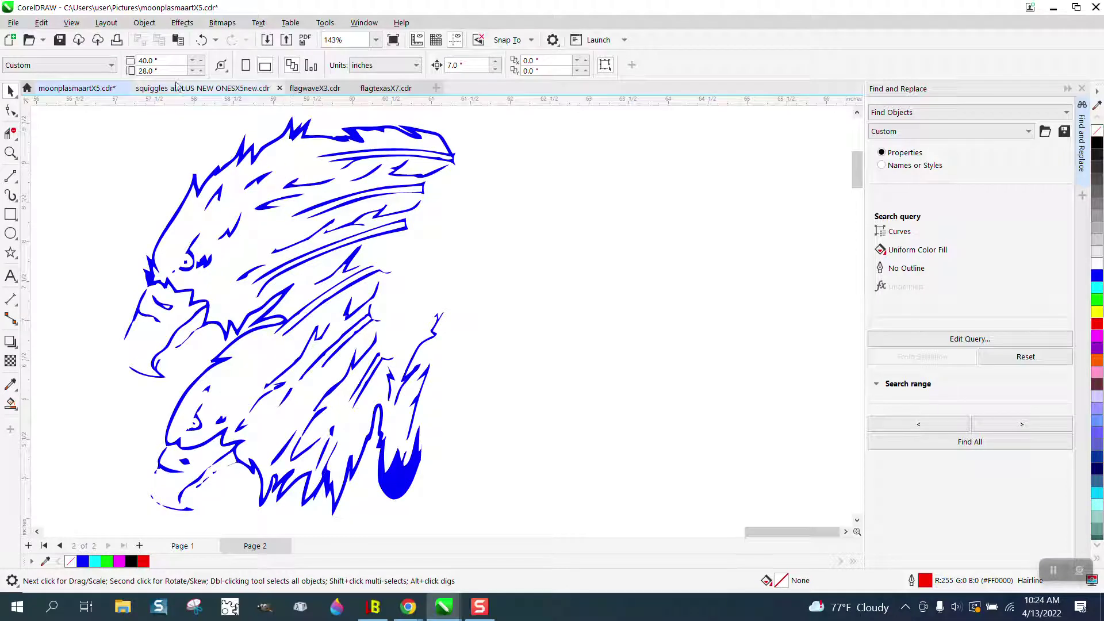
{"action": "left_click", "coordinate": [202, 40]}
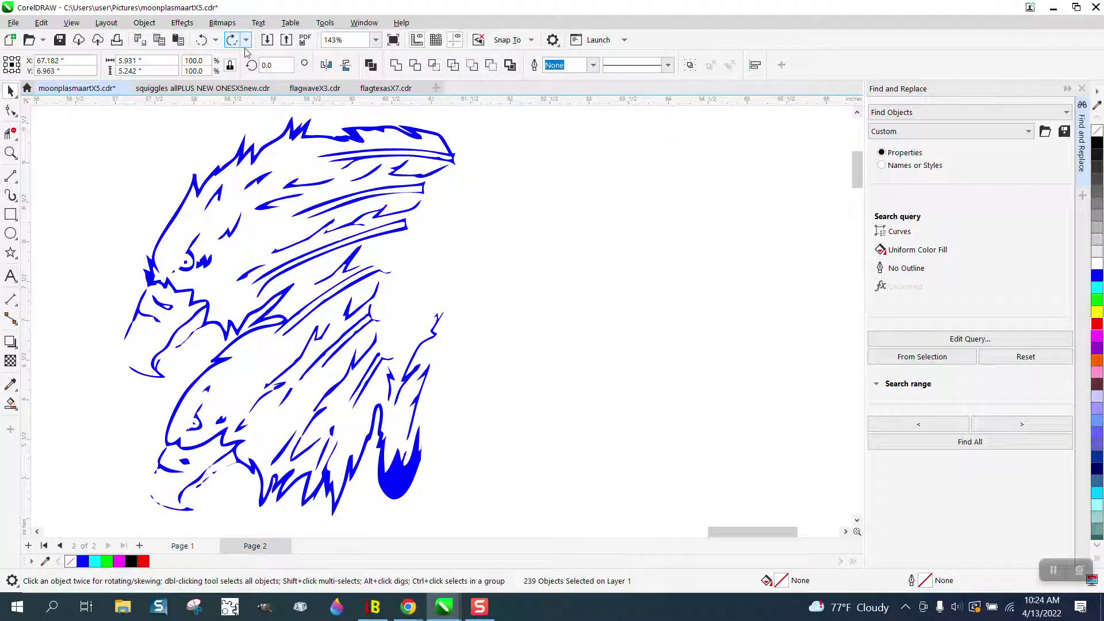
{"action": "key", "text": "Delete"}
{"action": "scroll", "coordinate": [322, 138], "scroll_direction": "down", "scroll_amount": 2}
Move the eagle group 7 inches back to the right and select the whole artwork.
{"action": "left_click", "coordinate": [313, 218]}
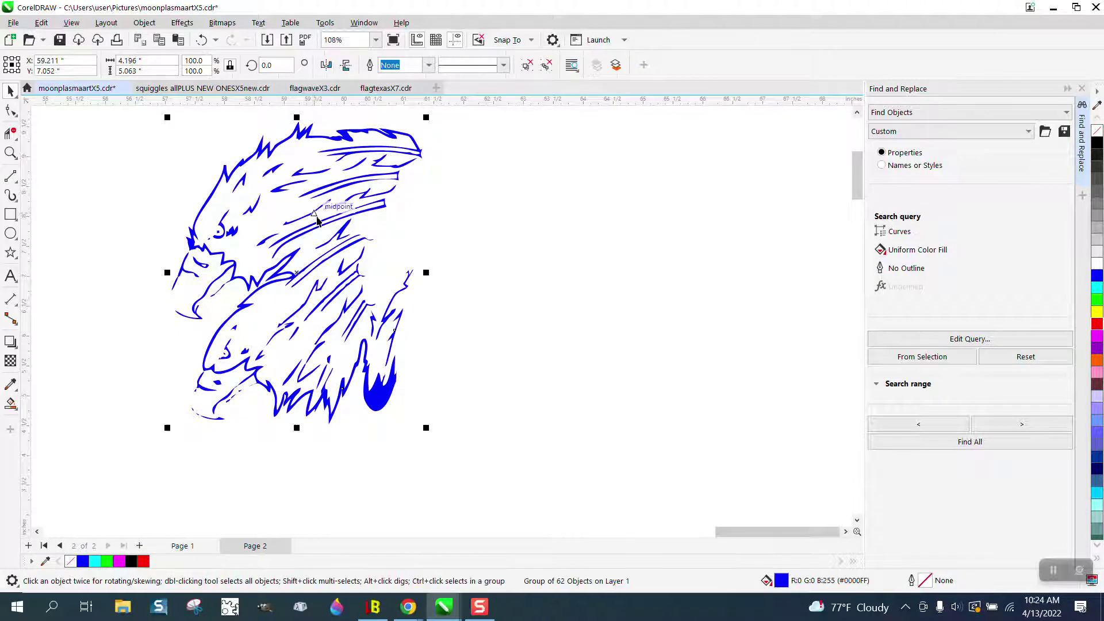
{"action": "key", "text": "Right"}
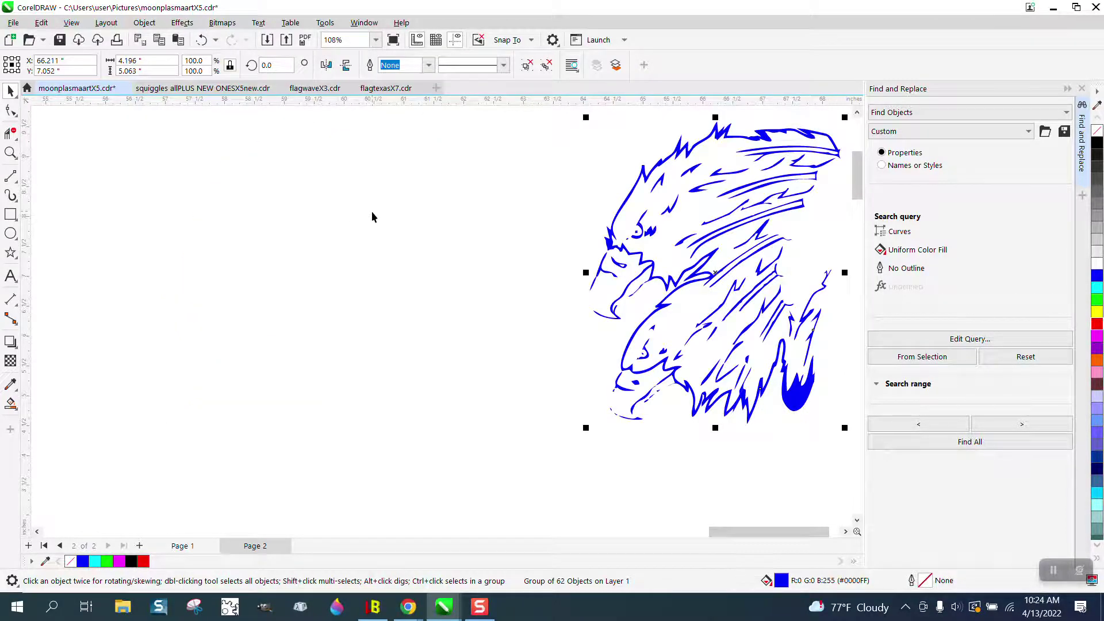
{"action": "scroll", "coordinate": [423, 252], "scroll_direction": "down", "scroll_amount": 2}
{"action": "key", "text": "Tab"}
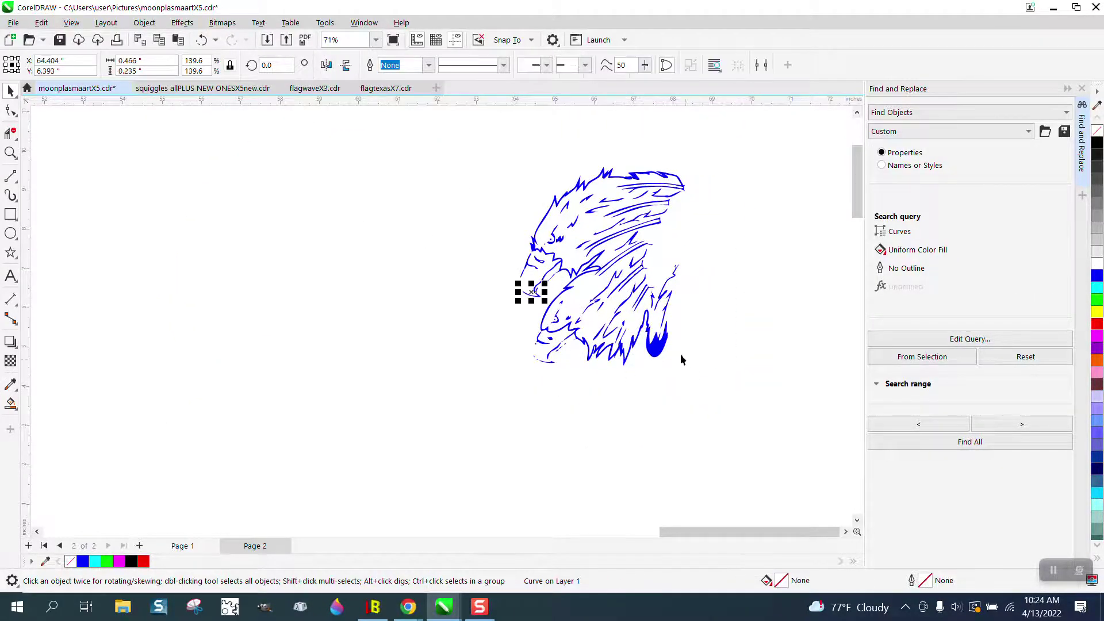
{"action": "left_click_drag", "start_coordinate": [478, 144], "coordinate": [757, 399]}
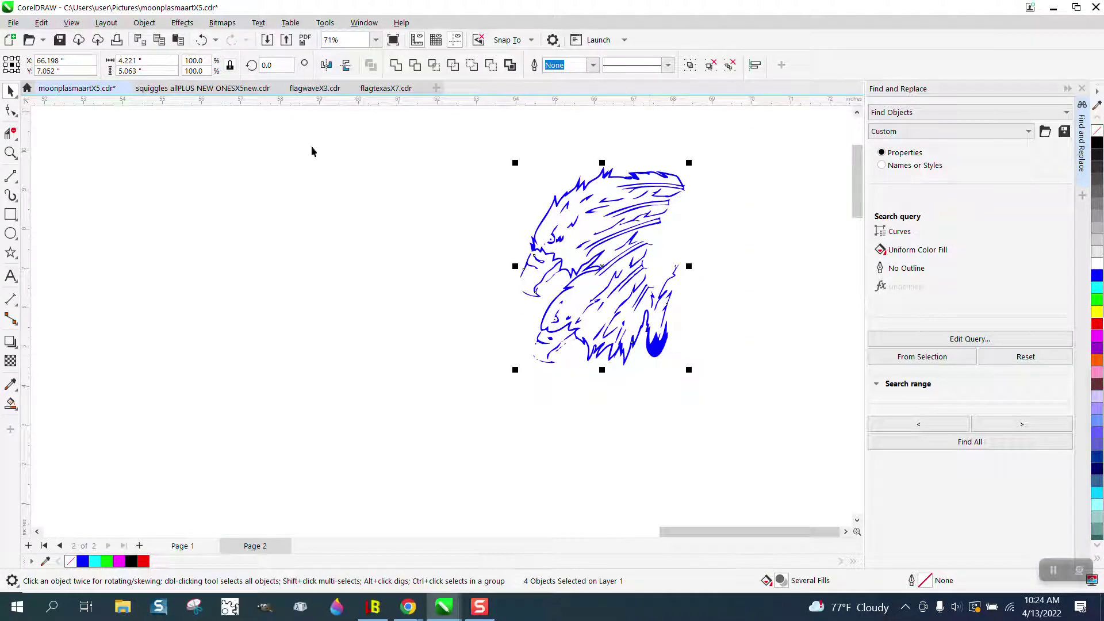
Convert the selected eagle artwork to curves.
{"action": "left_click", "coordinate": [144, 23]}
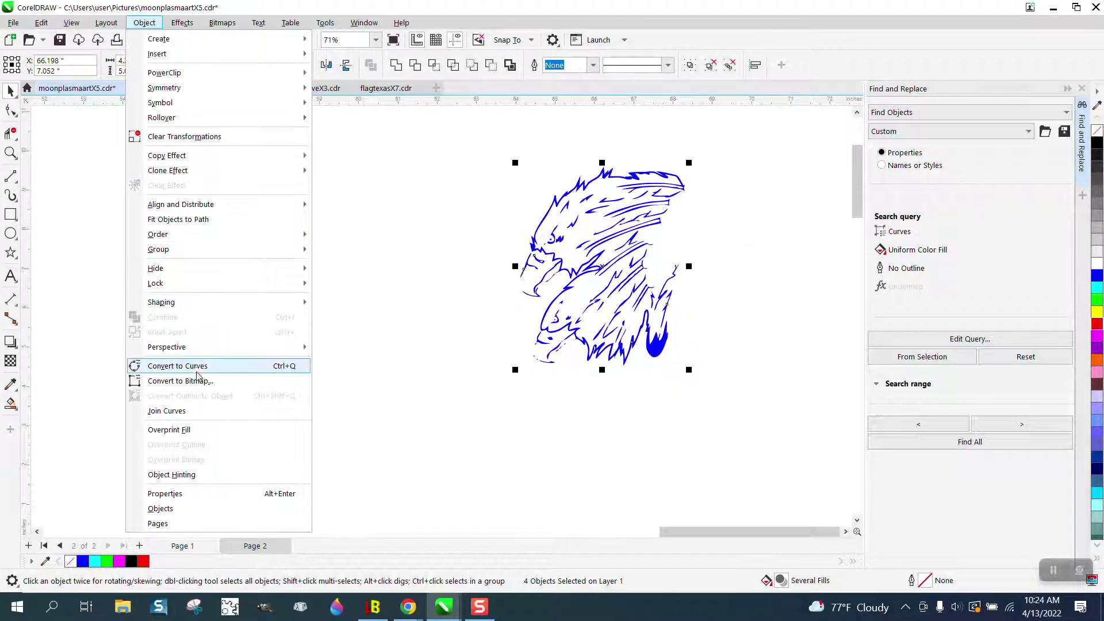
{"action": "mouse_move", "coordinate": [204, 348]}
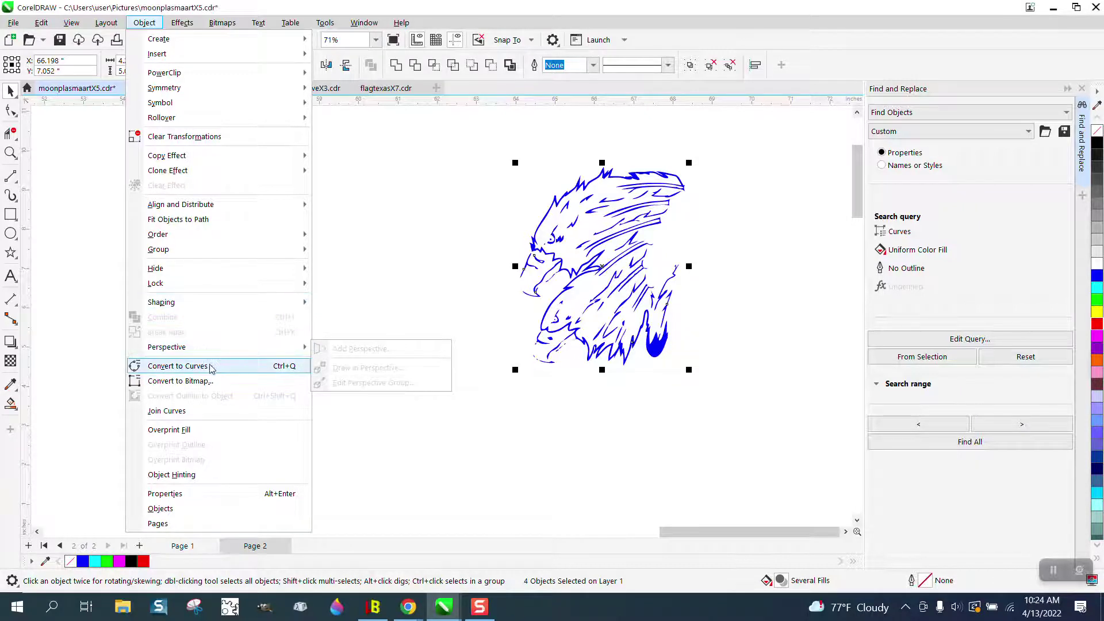
{"action": "left_click", "coordinate": [227, 365]}
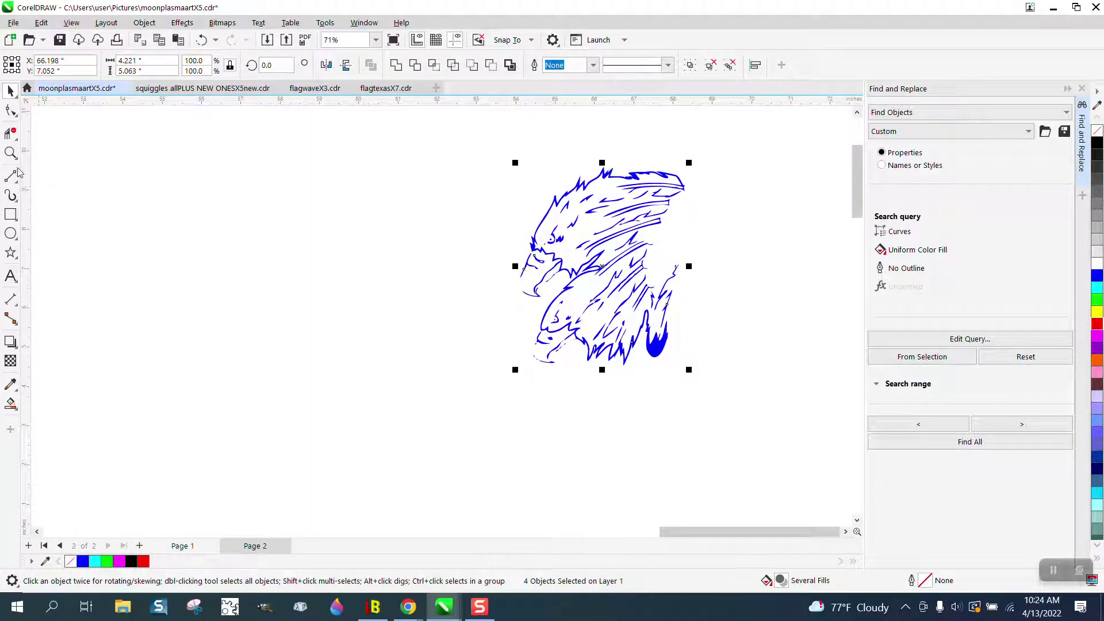
Zoom to about 478% on the blue eagle head shapes.
{"action": "left_click", "coordinate": [10, 152]}
{"action": "left_click_drag", "start_coordinate": [526, 334], "coordinate": [642, 391]}
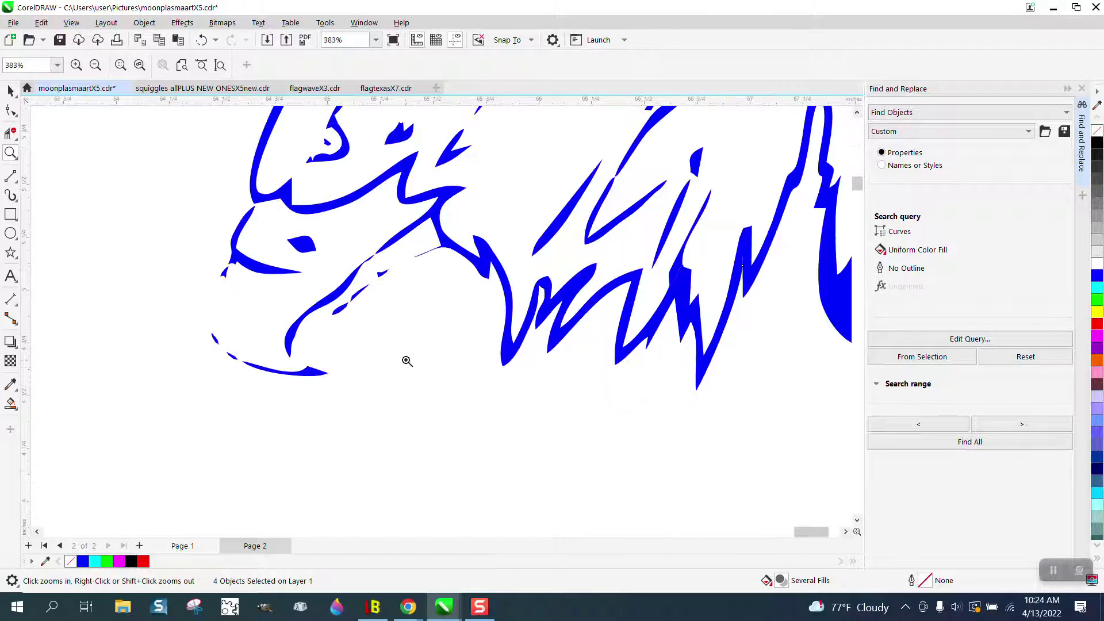
{"action": "scroll", "coordinate": [402, 311], "scroll_direction": "down", "scroll_amount": 4}
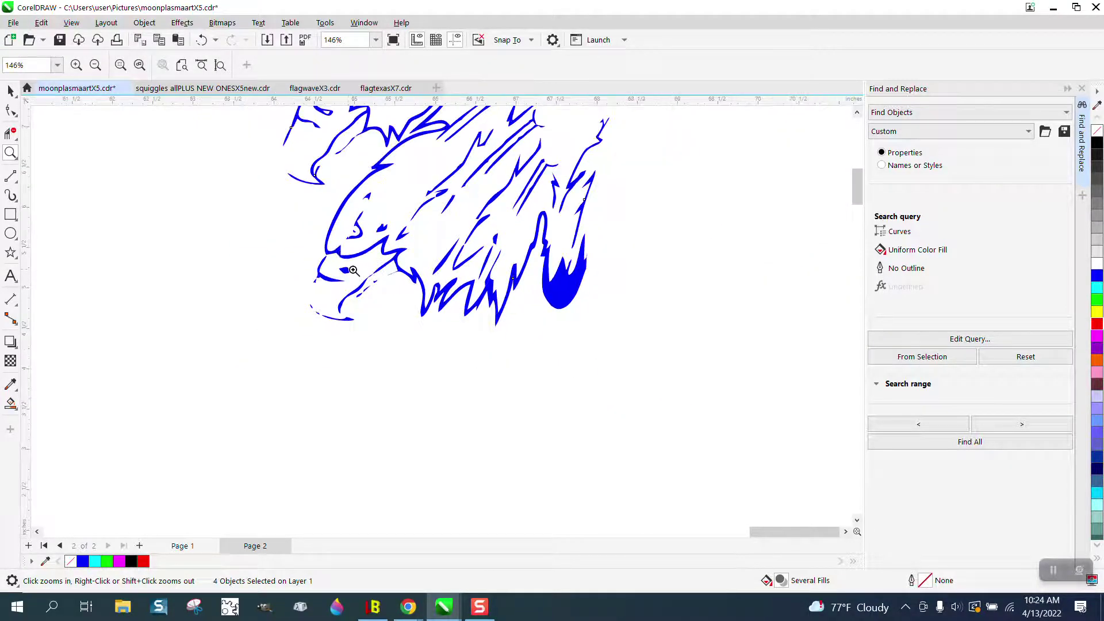
{"action": "scroll", "coordinate": [414, 253], "scroll_direction": "down", "scroll_amount": 3}
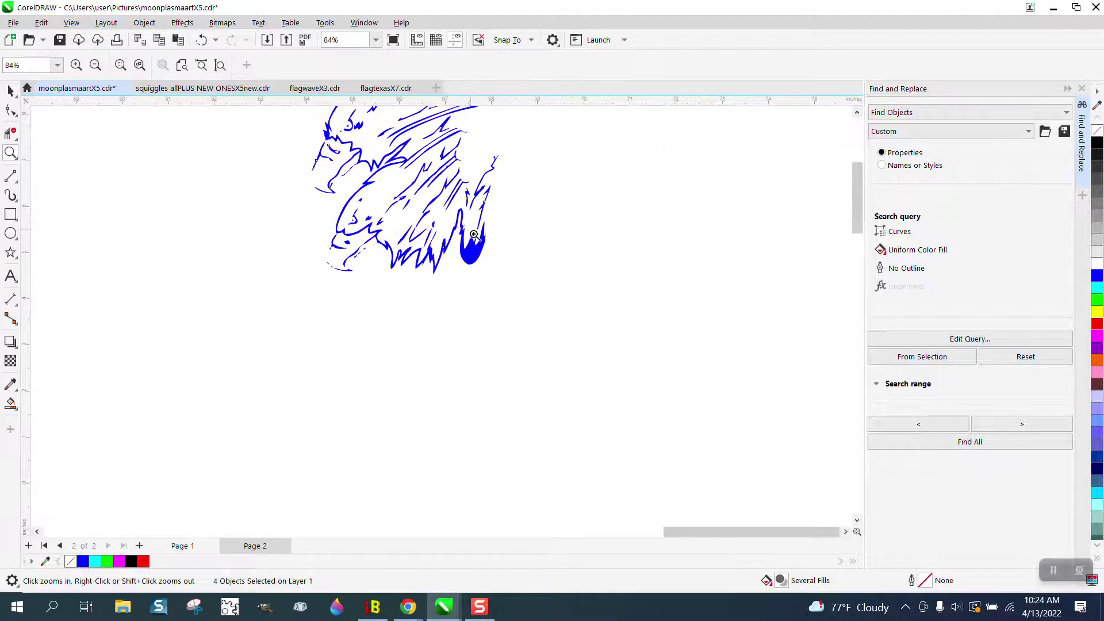
{"action": "scroll", "coordinate": [473, 235], "scroll_direction": "down", "scroll_amount": 4}
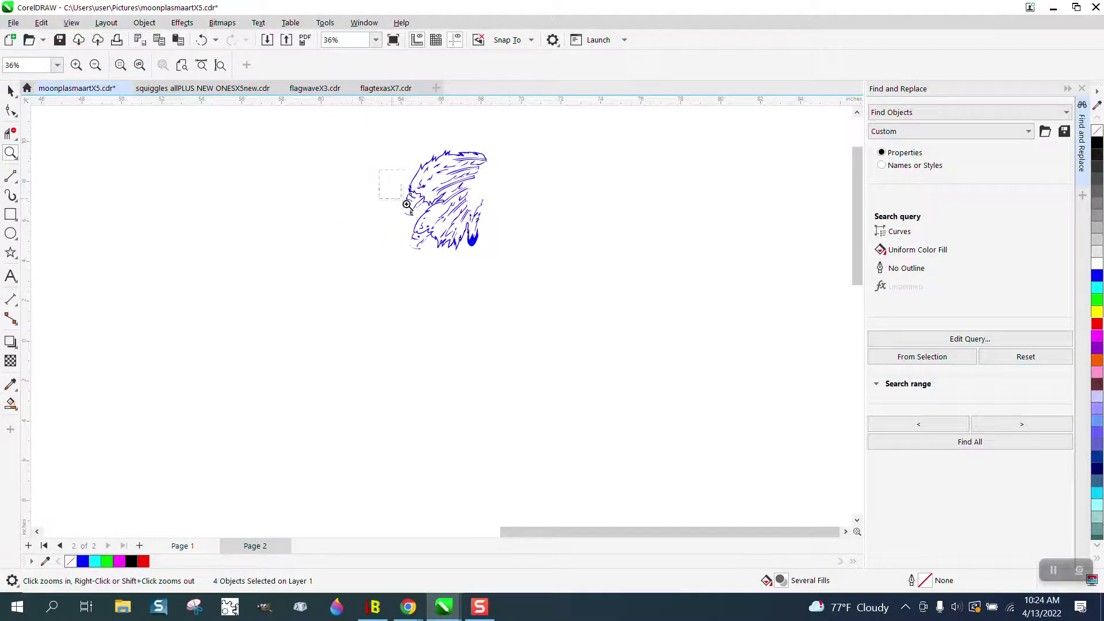
{"action": "left_click_drag", "start_coordinate": [386, 171], "coordinate": [506, 273]}
{"action": "left_click_drag", "start_coordinate": [281, 243], "coordinate": [281, 244]}
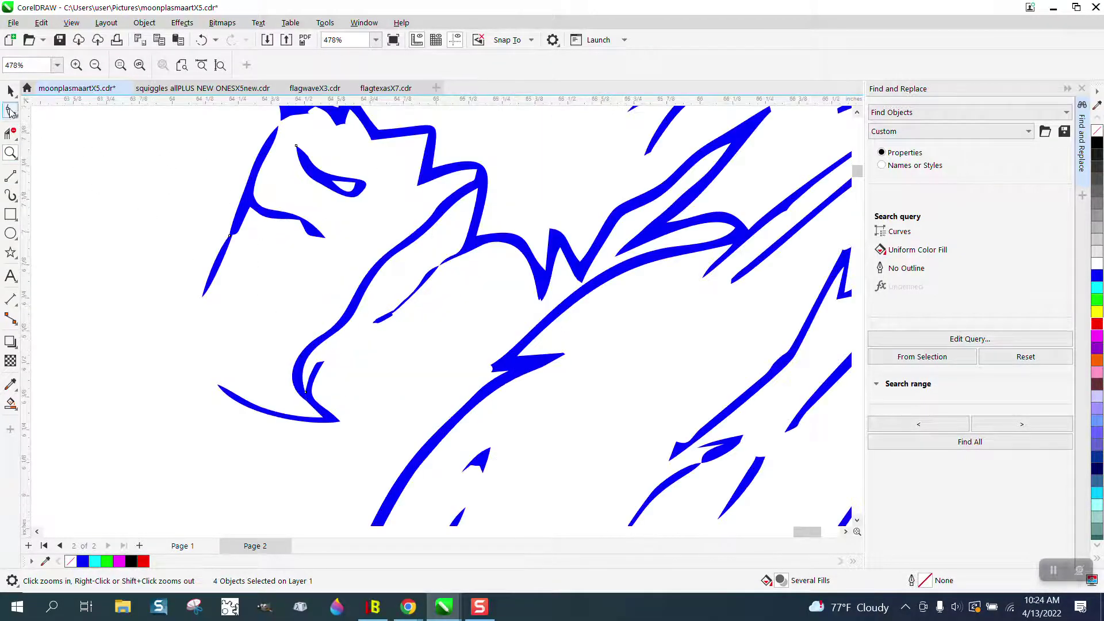
{"action": "left_click", "coordinate": [11, 91]}
Remove the fill from the four blue eagle shapes and give them red outlines.
{"action": "left_click", "coordinate": [251, 196]}
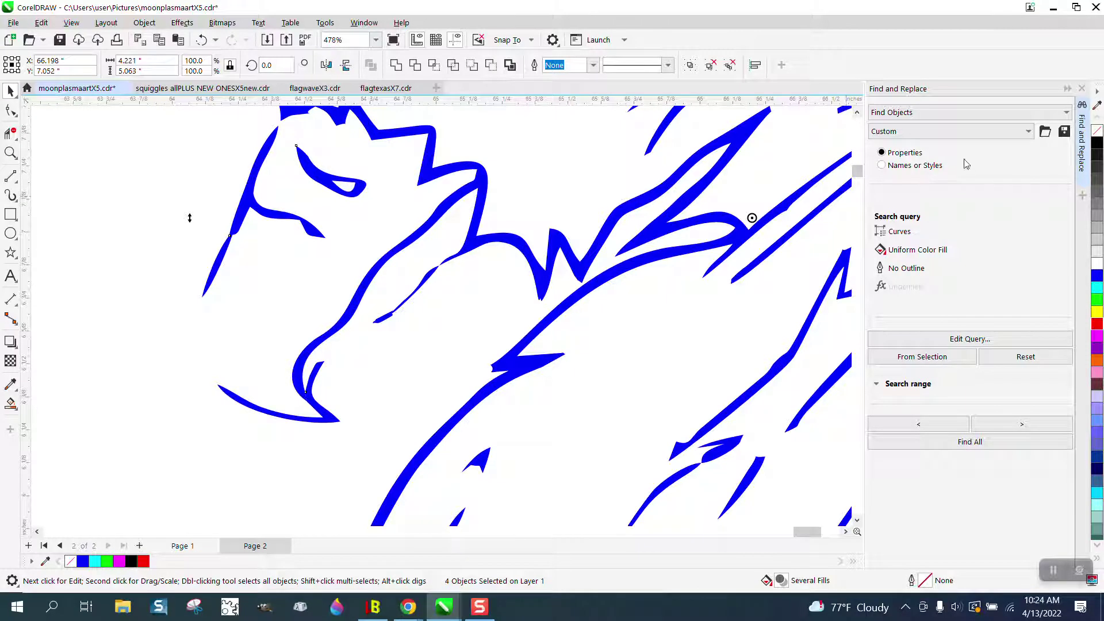
{"action": "left_click", "coordinate": [1098, 131]}
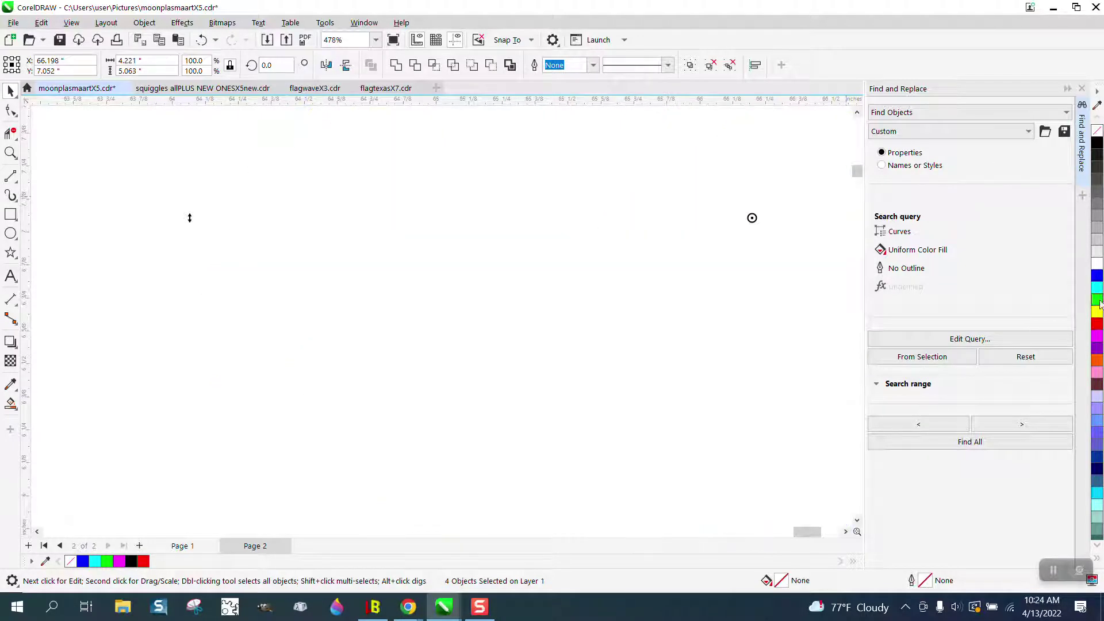
{"action": "right_click", "coordinate": [1097, 324]}
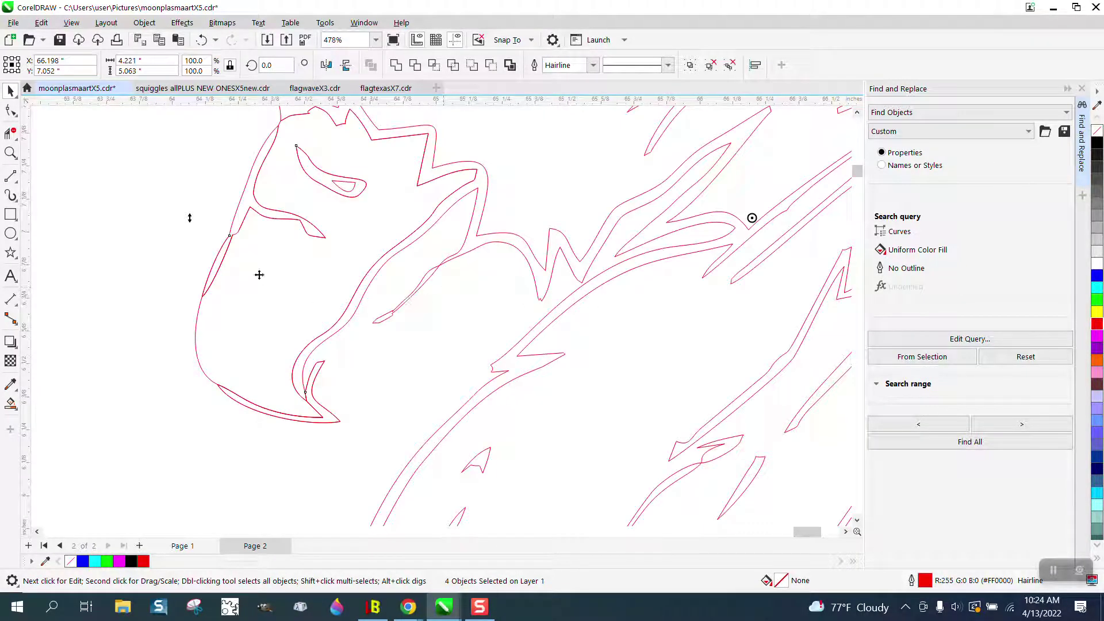
Smooth the jagged join along the red outline using a 0.5" Smooth tool nib.
{"action": "left_click", "coordinate": [11, 152]}
{"action": "left_click", "coordinate": [246, 273]}
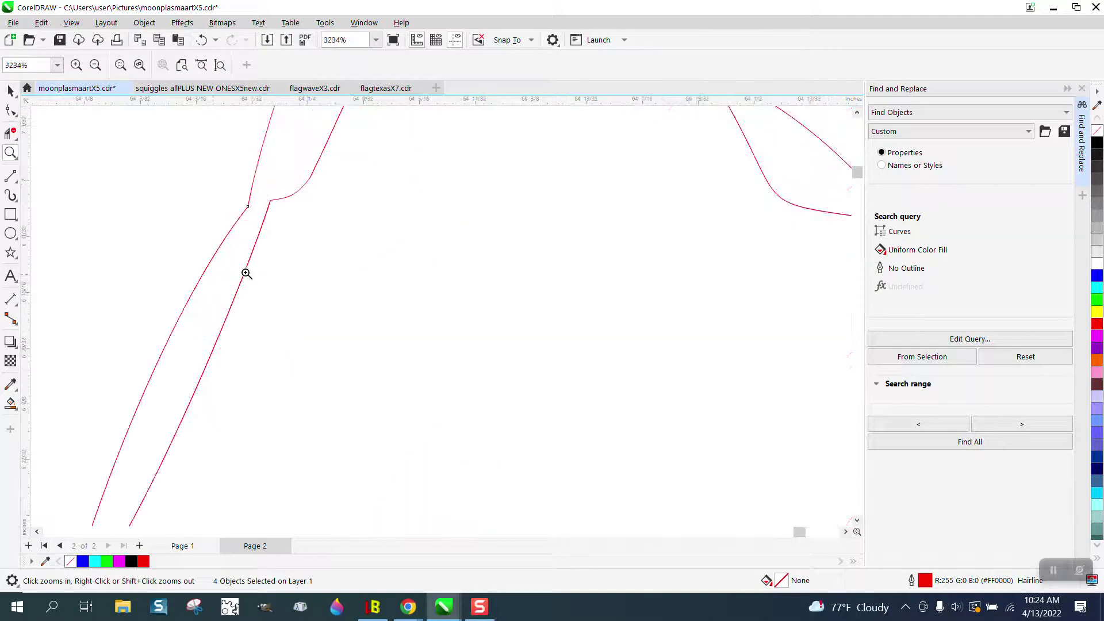
{"action": "left_click", "coordinate": [10, 110]}
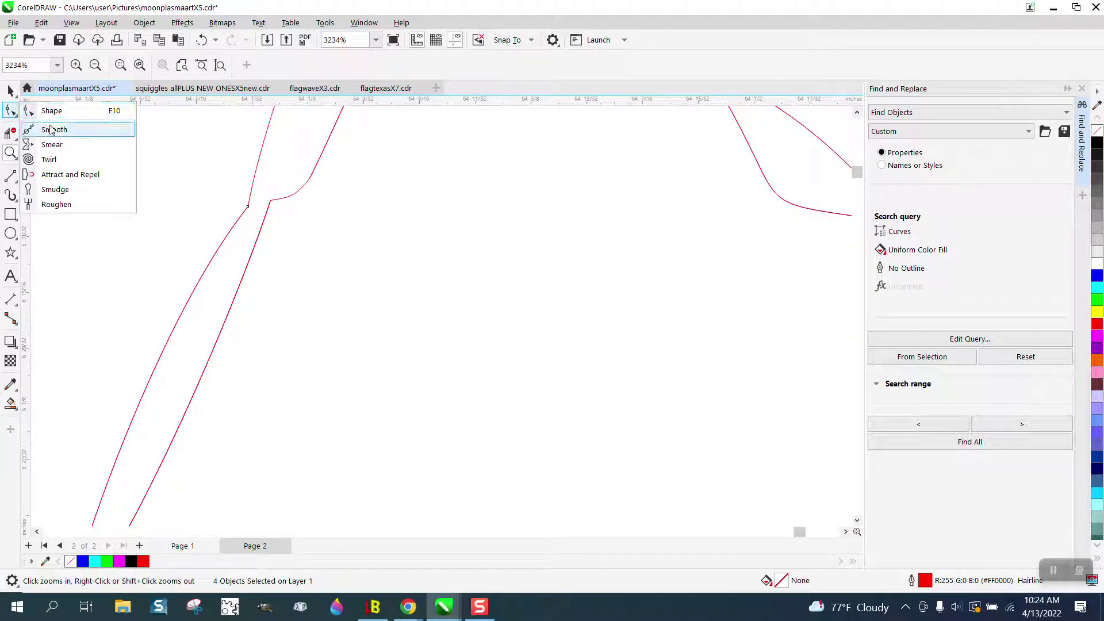
{"action": "triple_click", "coordinate": [43, 65]}
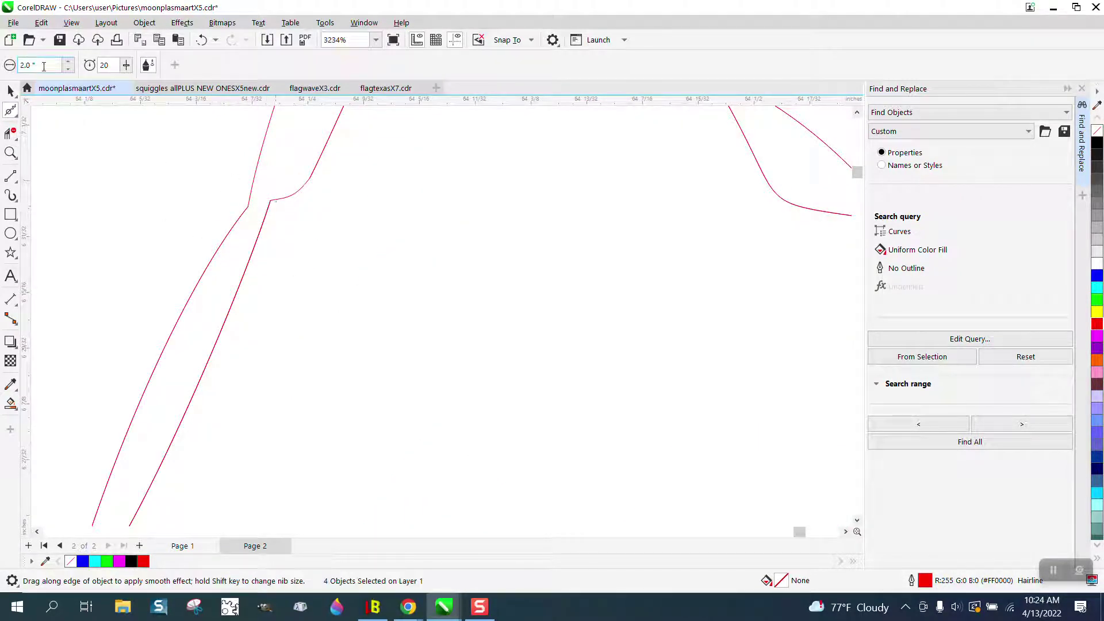
{"action": "type", "text": ".5"}
{"action": "key", "text": "Return"}
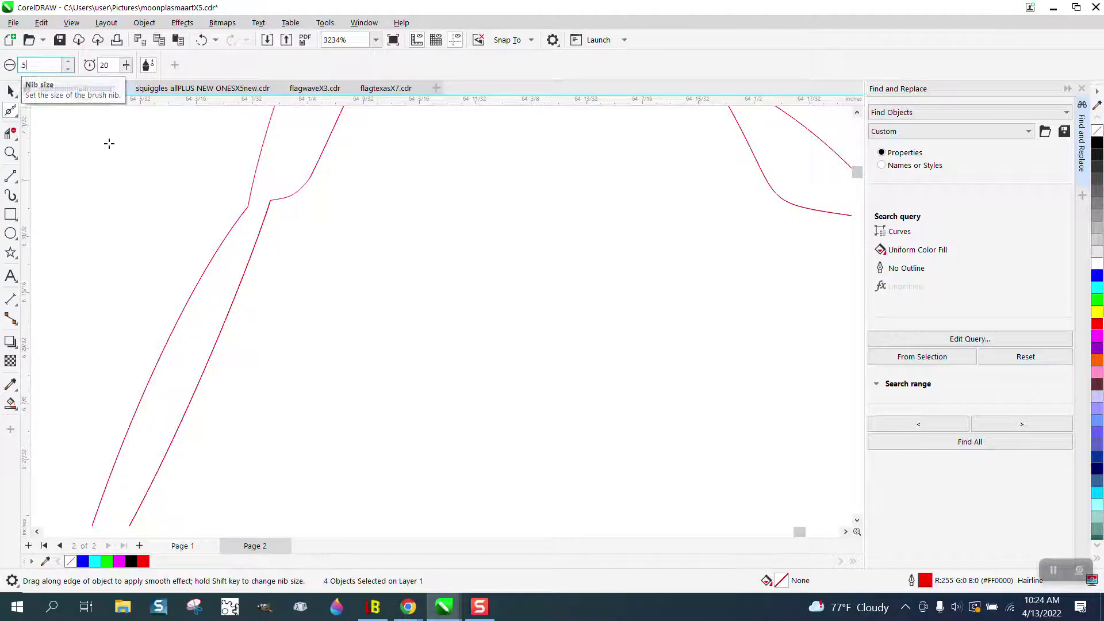
{"action": "left_click_drag", "start_coordinate": [275, 200], "coordinate": [219, 238]}
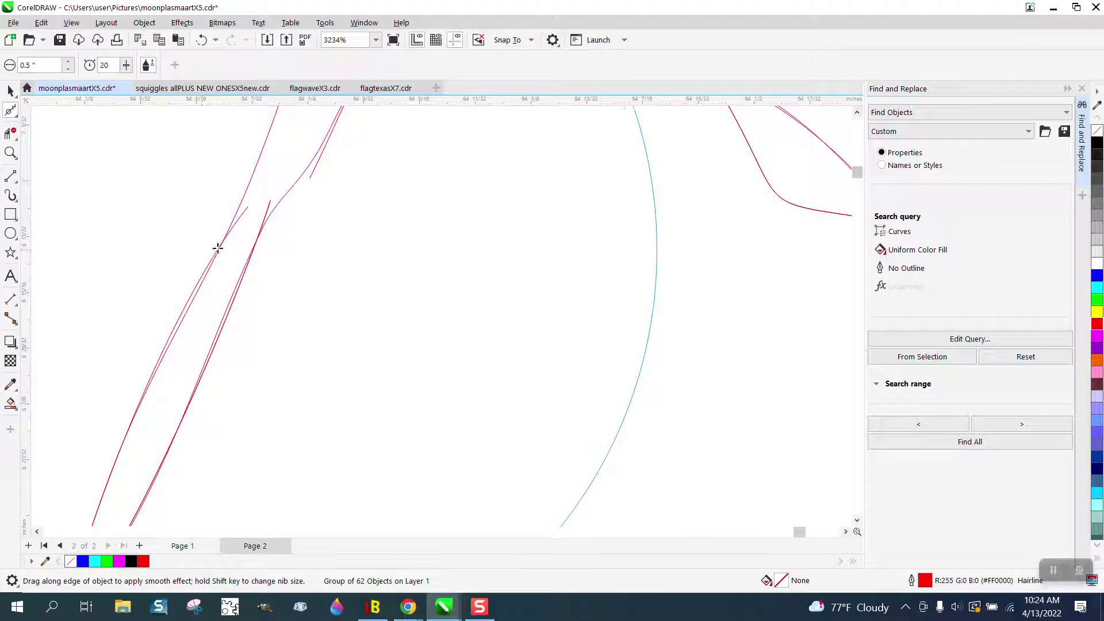
Delete a stray curve beside the outline, undoing an accidental deletion of the whole group.
{"action": "key", "text": "space"}
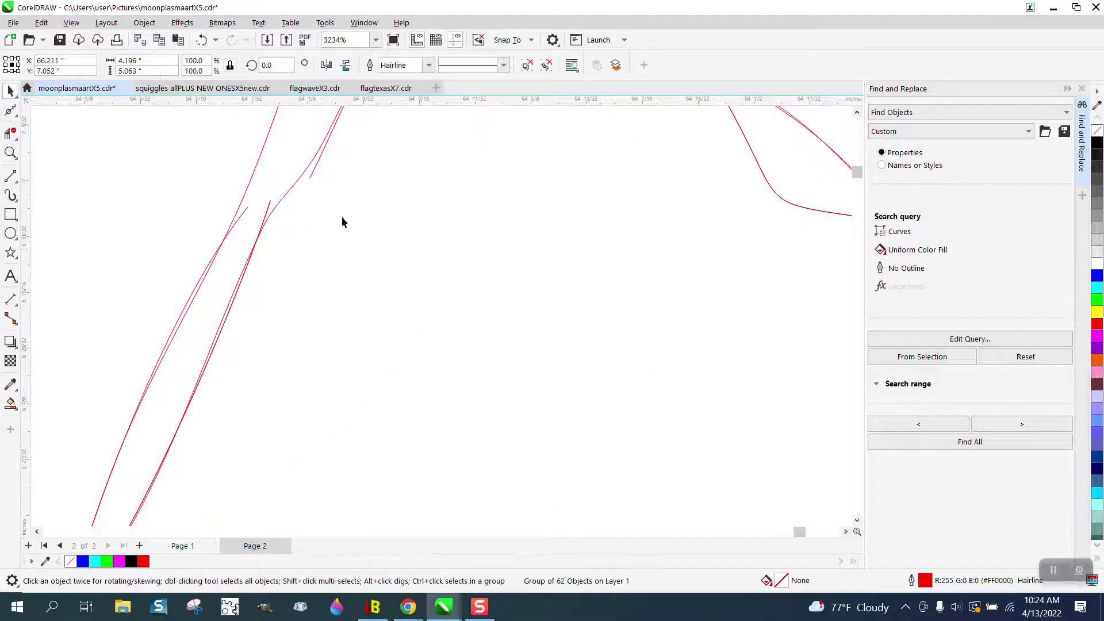
{"action": "scroll", "coordinate": [308, 182], "scroll_direction": "down", "scroll_amount": 5}
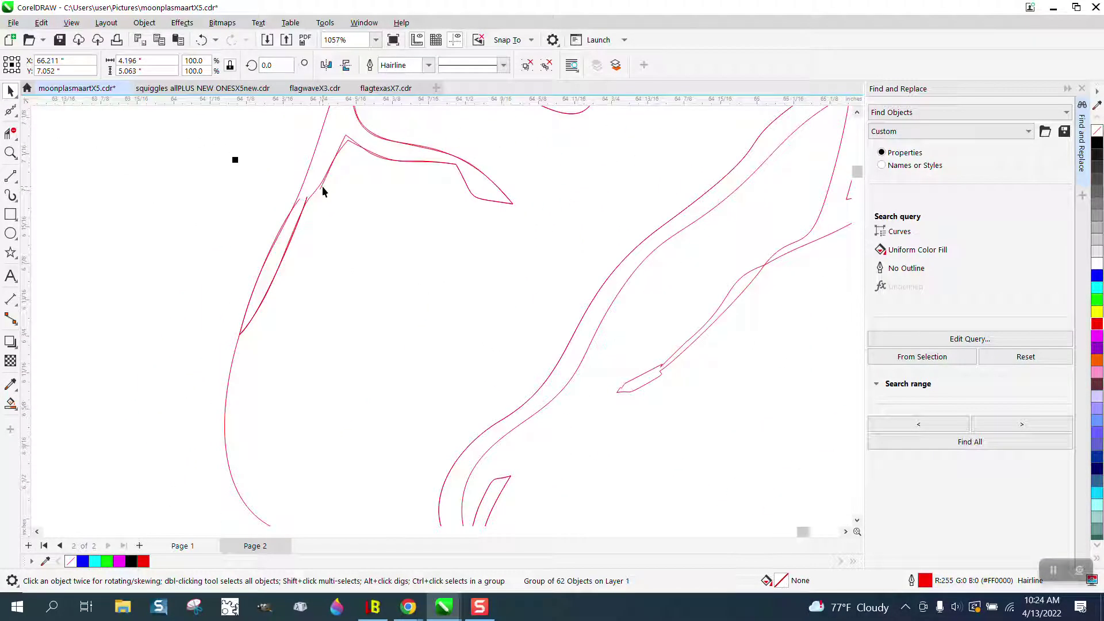
{"action": "left_click", "coordinate": [322, 186]}
{"action": "key", "text": "Delete"}
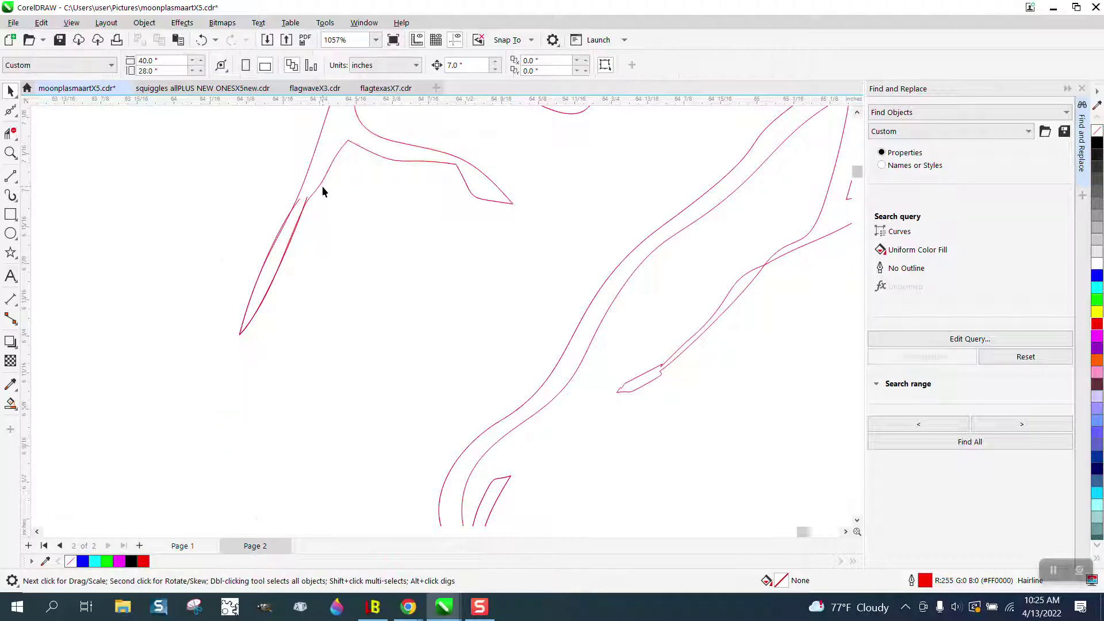
{"action": "left_click", "coordinate": [307, 198]}
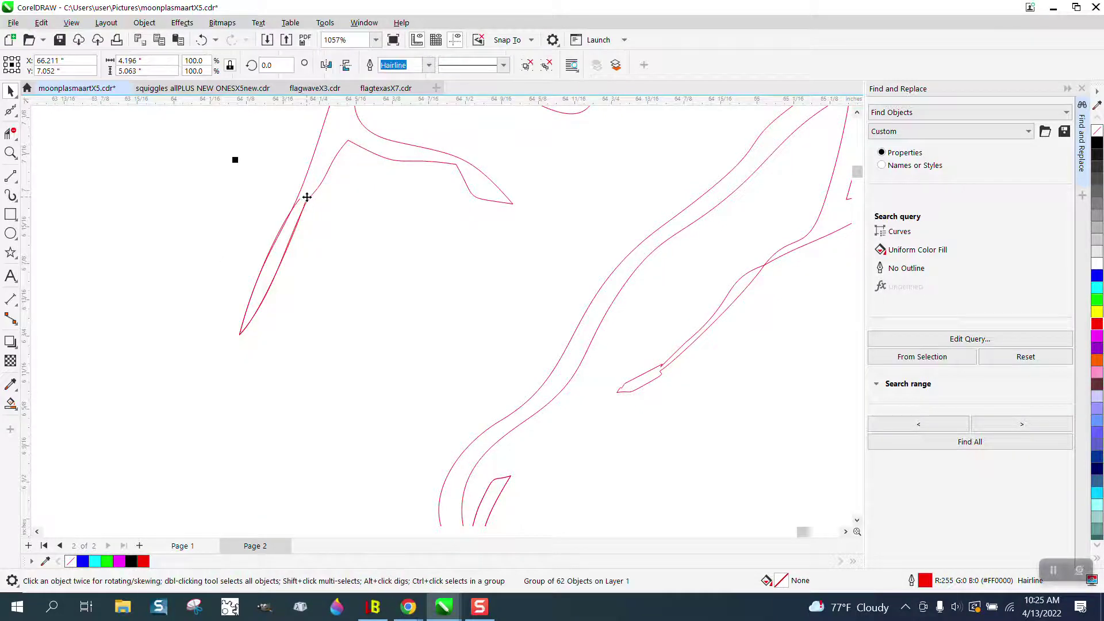
{"action": "key", "text": "Delete"}
{"action": "key", "text": "ctrl+z"}
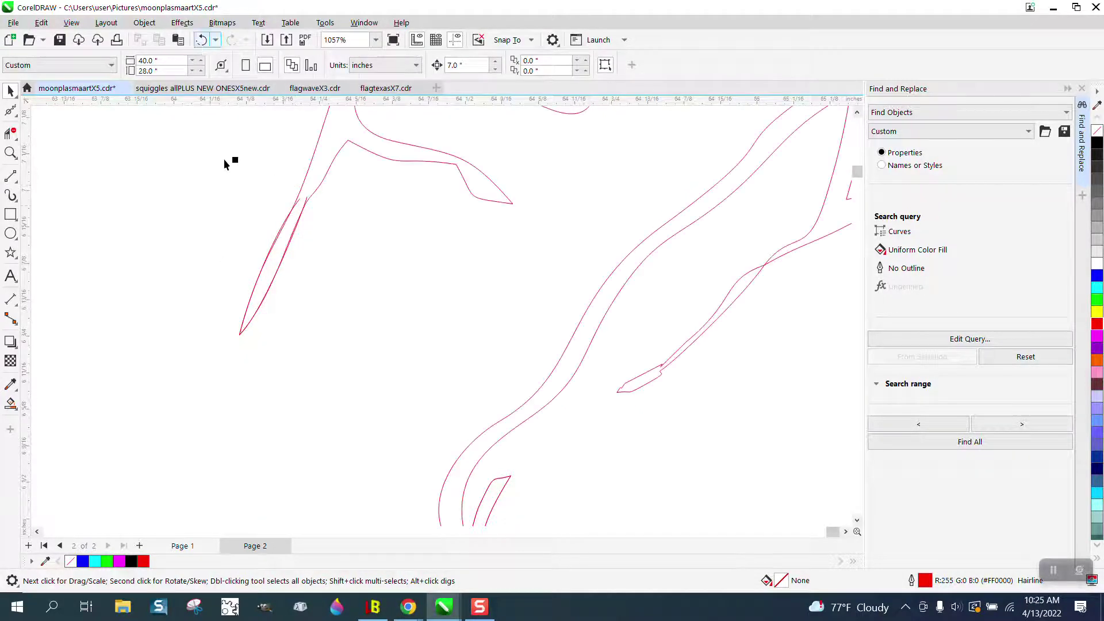
Ungroup the 62 red outline curves.
{"action": "left_click", "coordinate": [298, 201]}
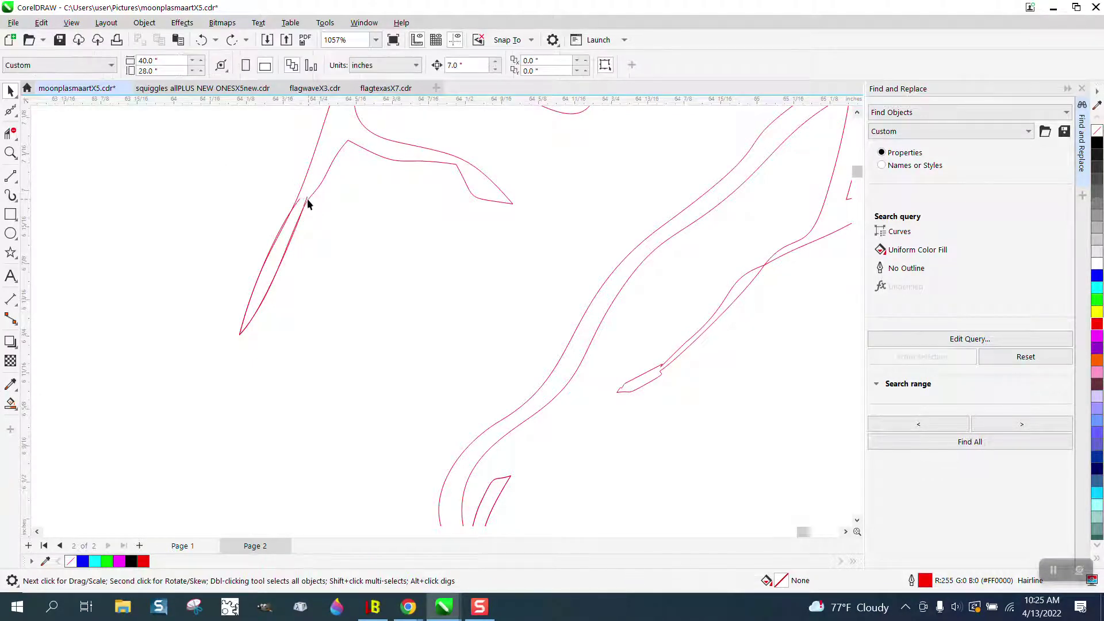
{"action": "left_click", "coordinate": [146, 23]}
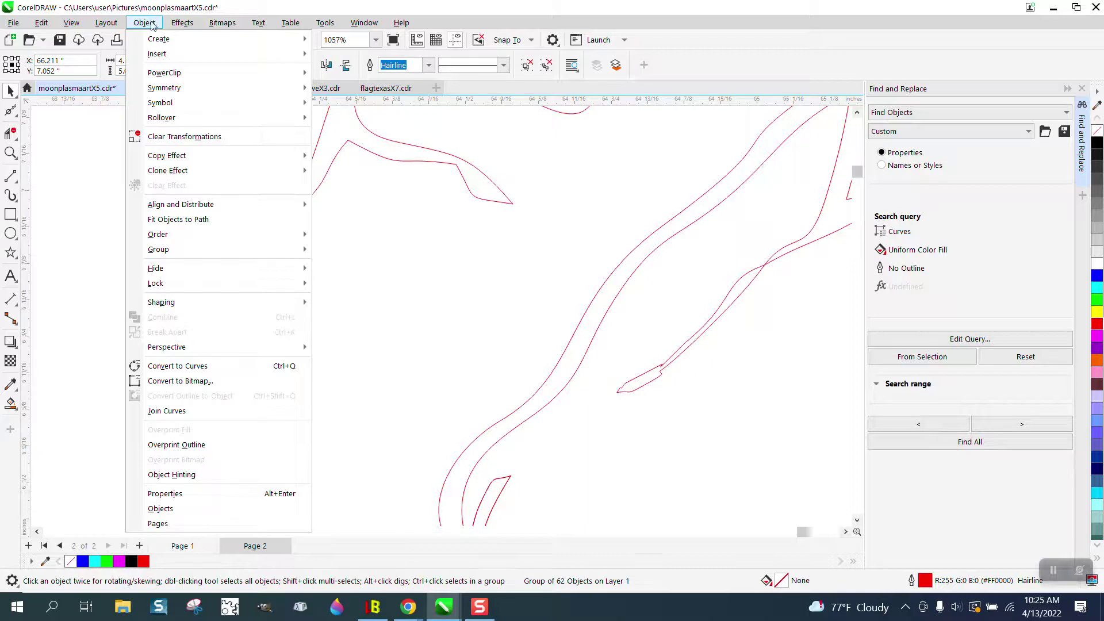
{"action": "mouse_move", "coordinate": [193, 251]}
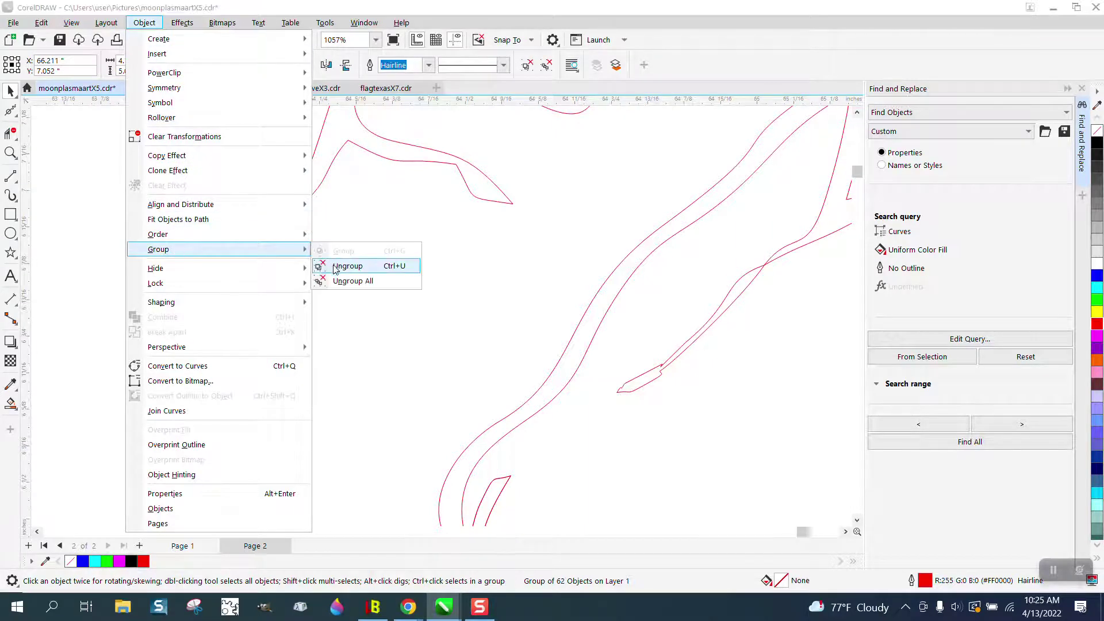
{"action": "left_click", "coordinate": [347, 265]}
Delete the stray upper curve near the eagle's head, restoring one small piece with undo.
{"action": "left_click", "coordinate": [302, 200]}
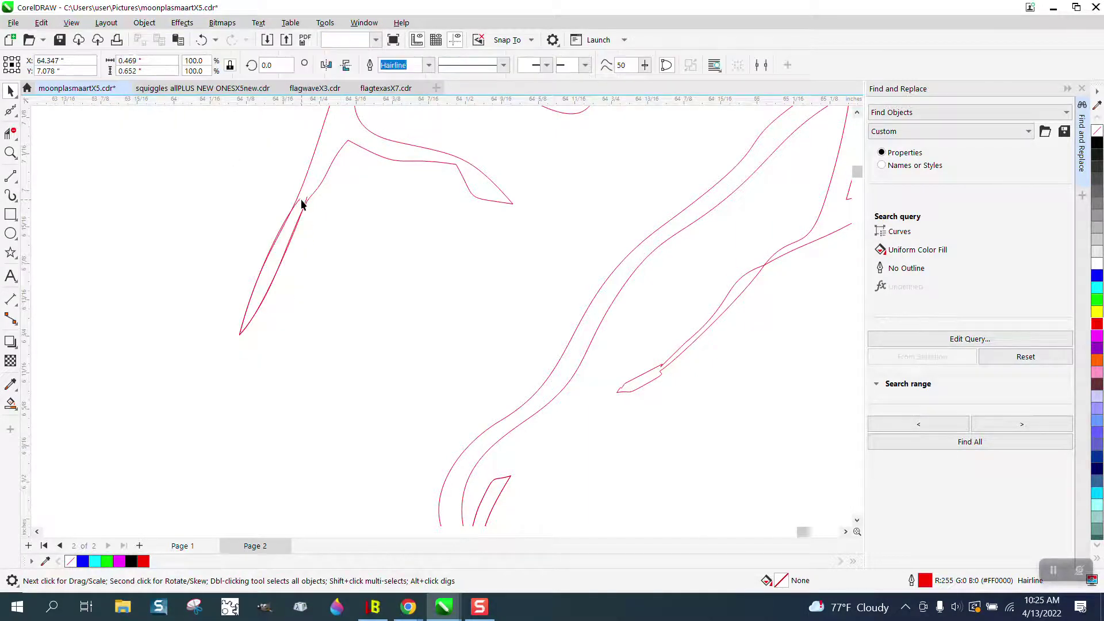
{"action": "scroll", "coordinate": [397, 244], "scroll_direction": "down", "scroll_amount": 5}
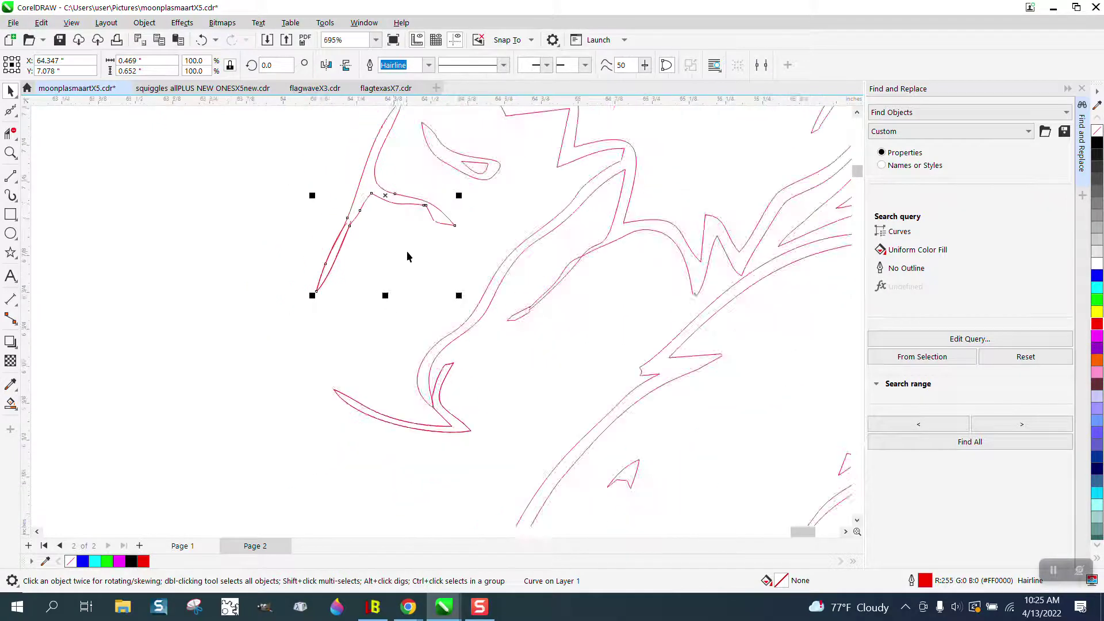
{"action": "key", "text": "Delete"}
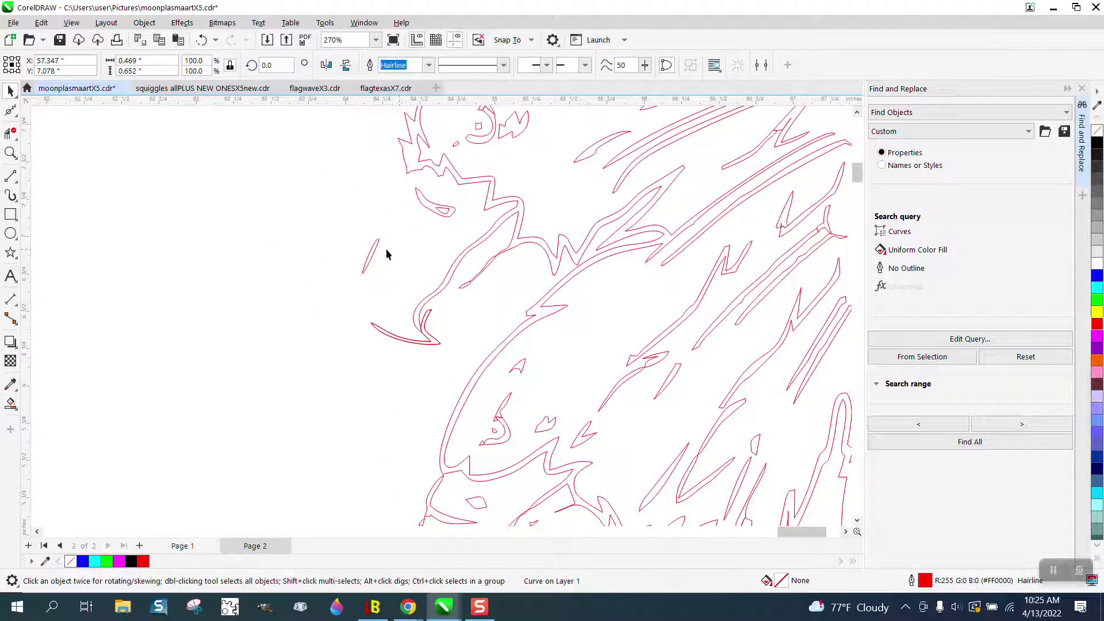
{"action": "left_click", "coordinate": [377, 245]}
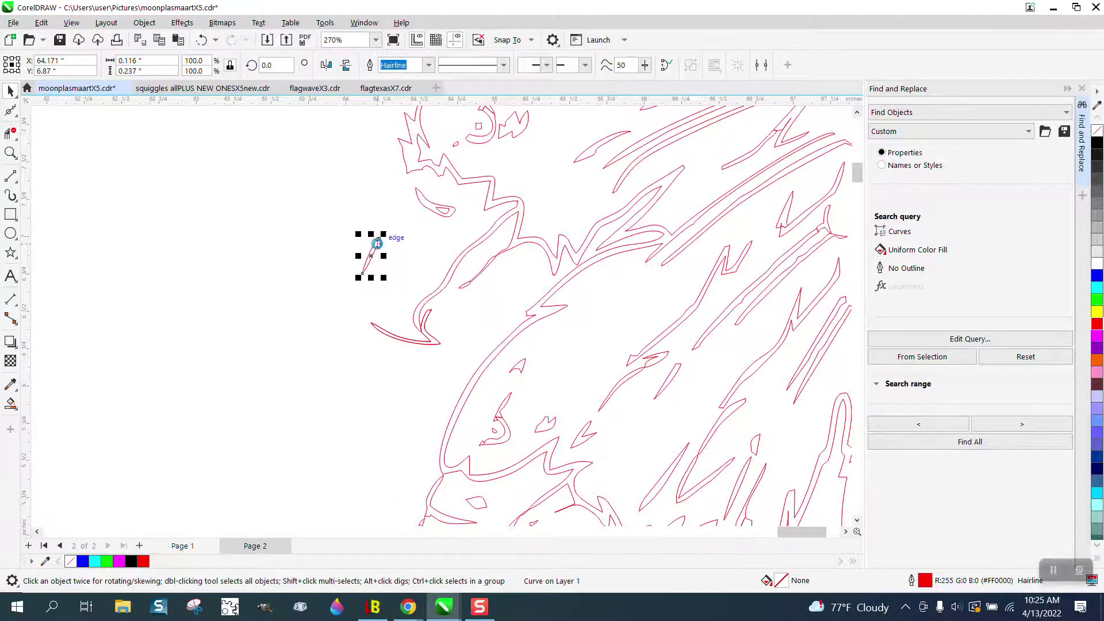
{"action": "left_click", "coordinate": [381, 258]}
{"action": "scroll", "coordinate": [382, 259], "scroll_direction": "down", "scroll_amount": 5}
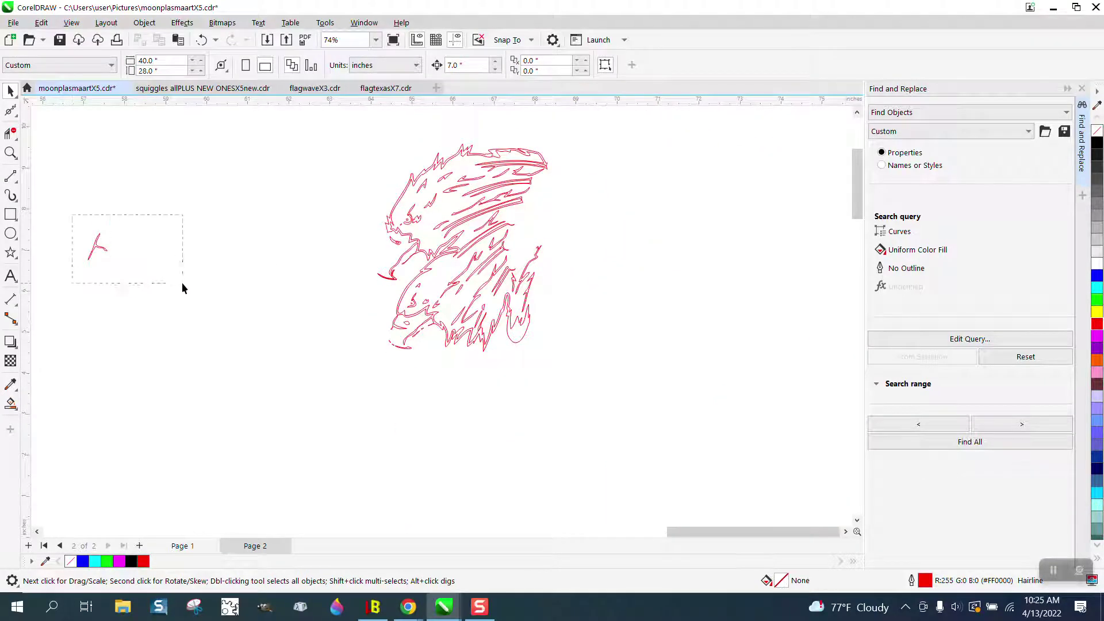
{"action": "left_click_drag", "start_coordinate": [181, 281], "coordinate": [185, 281]}
{"action": "key", "text": "ctrl+z"}
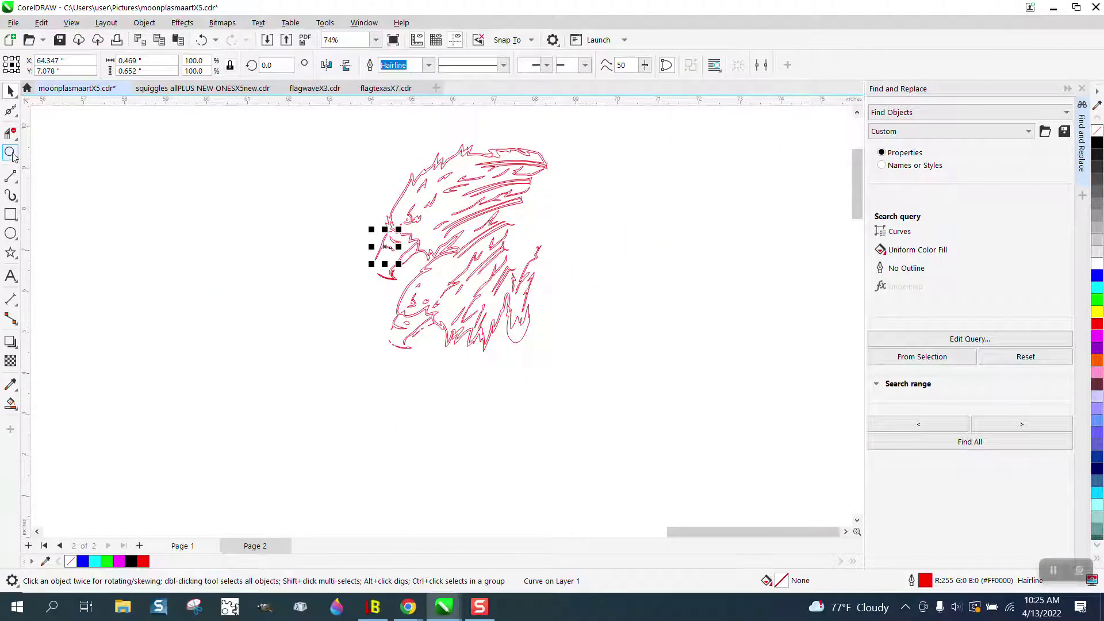
{"action": "left_click", "coordinate": [10, 153]}
Zoom in on the eagle's head hook and the small pointed shape.
{"action": "left_click_drag", "start_coordinate": [381, 204], "coordinate": [468, 303]}
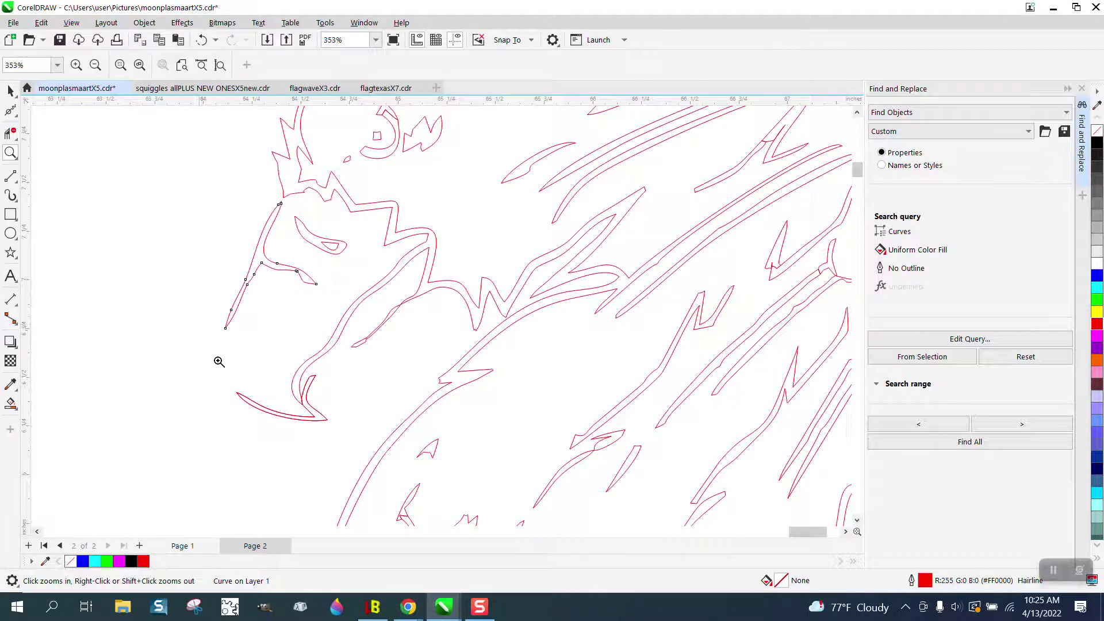
{"action": "left_click", "coordinate": [315, 377]}
{"action": "left_click", "coordinate": [485, 316]}
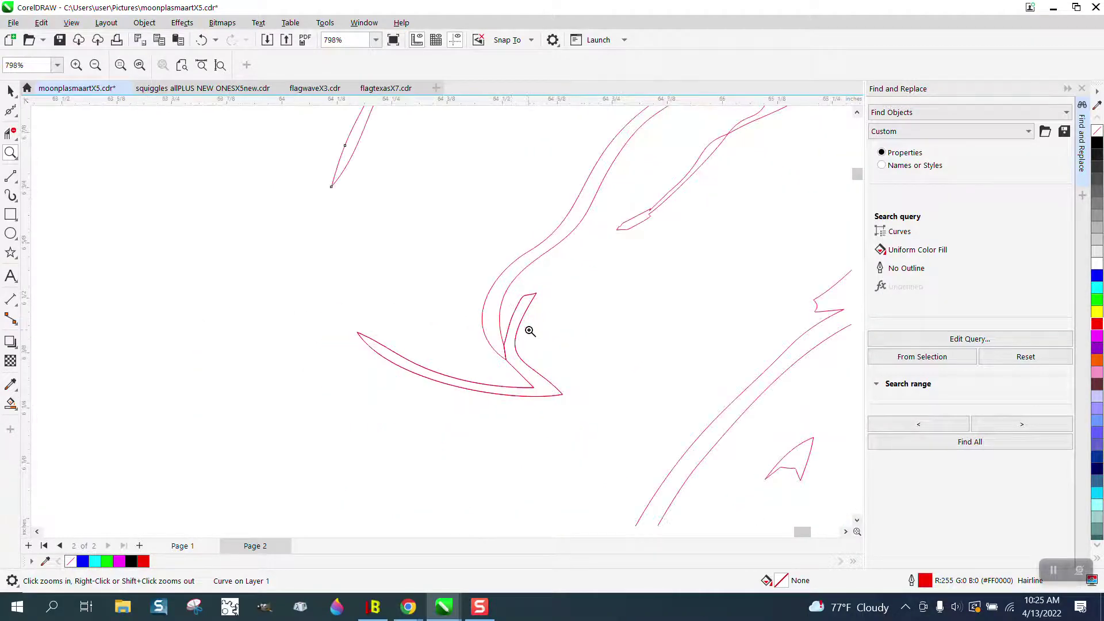
{"action": "left_click", "coordinate": [10, 133]}
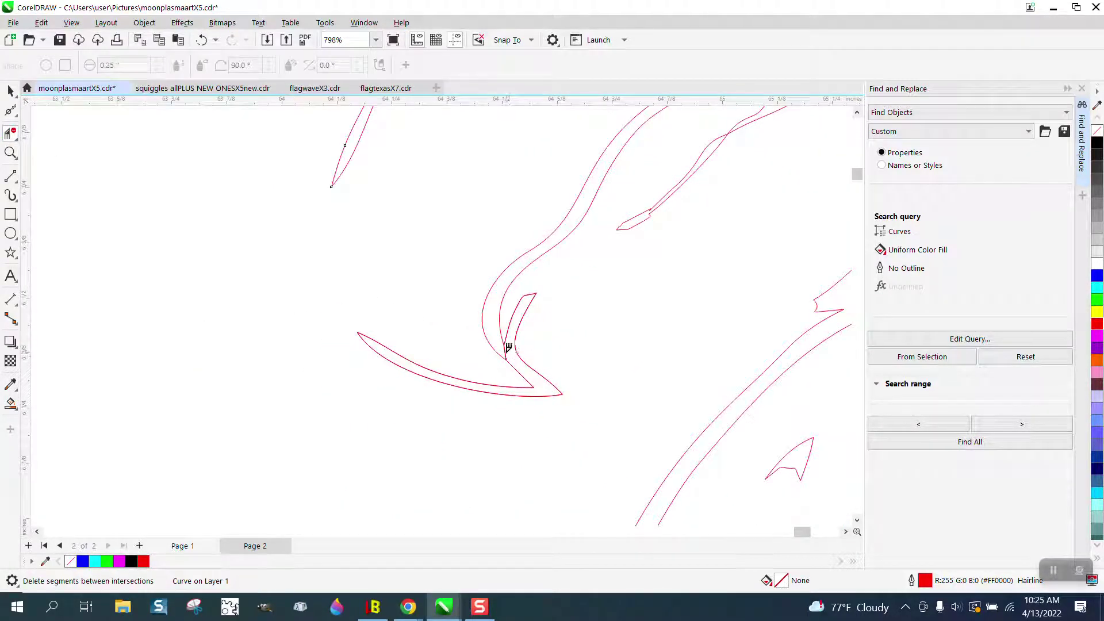
{"action": "scroll", "coordinate": [522, 353], "scroll_direction": "down", "scroll_amount": 1}
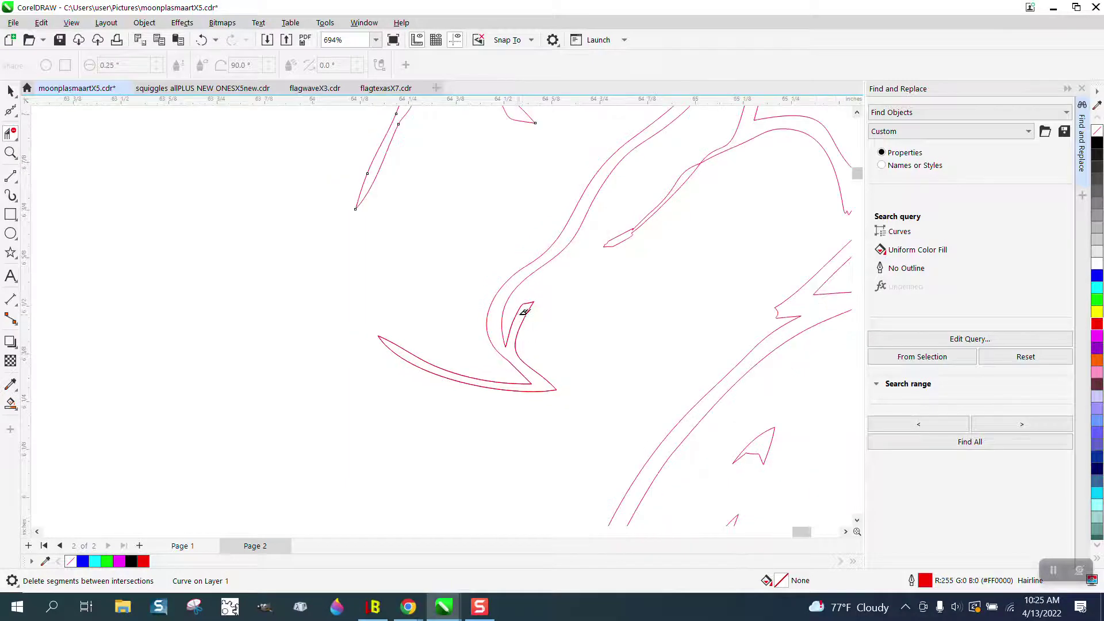
{"action": "left_click", "coordinate": [10, 152]}
{"action": "left_click_drag", "start_coordinate": [549, 171], "coordinate": [731, 303]}
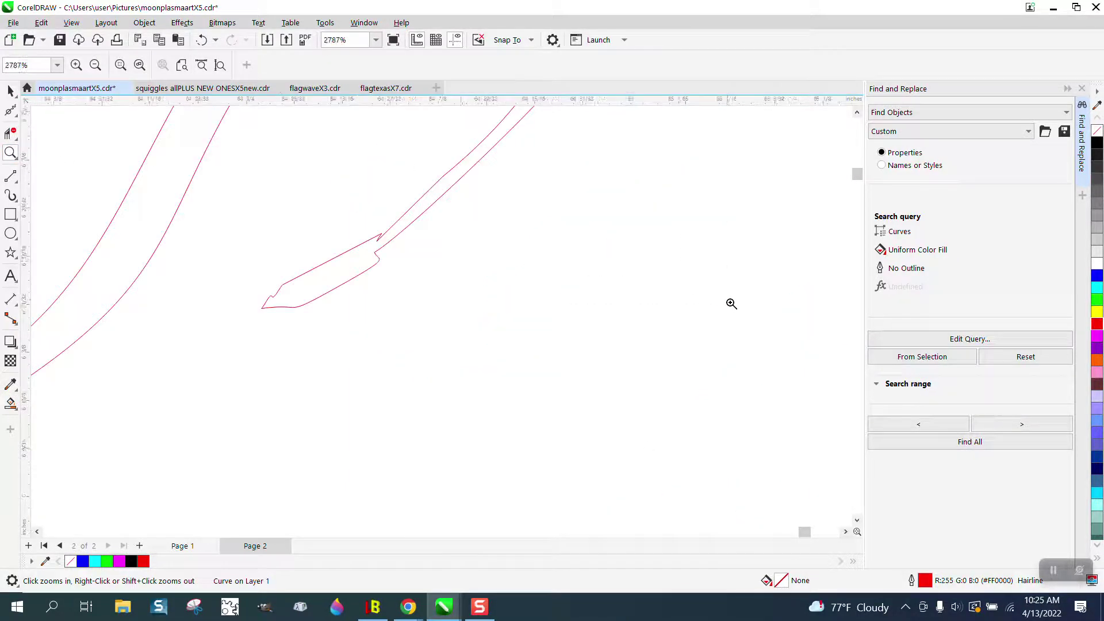
Smooth the pointed notch with a 0.2 nib, then zoom to 1199% on the left curves.
{"action": "left_click", "coordinate": [17, 142]}
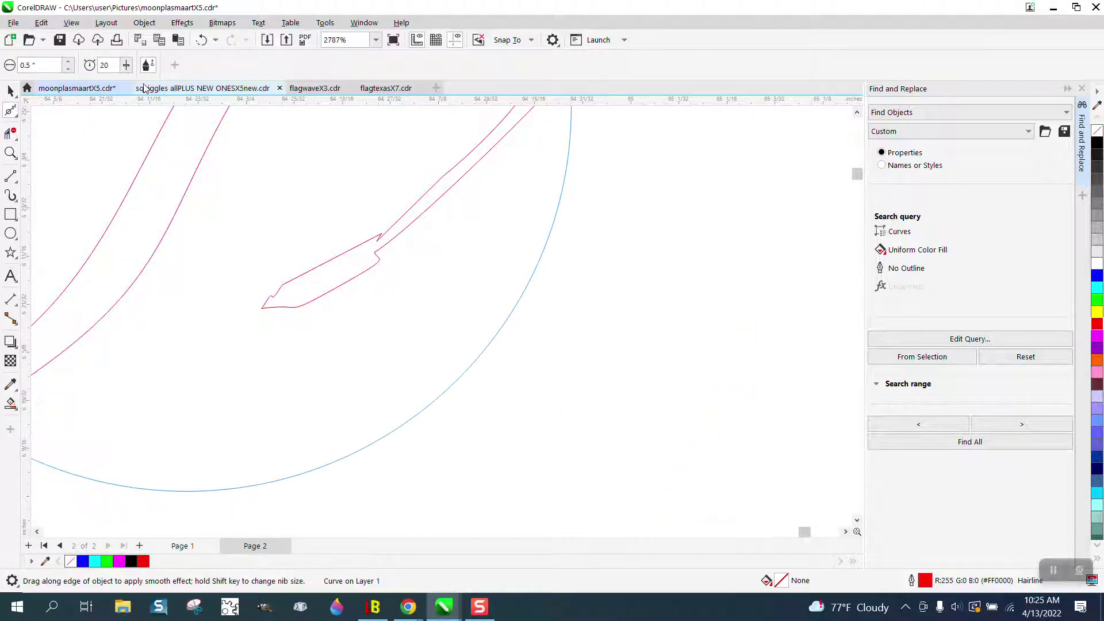
{"action": "left_click", "coordinate": [11, 67]}
{"action": "type", "text": ".2"}
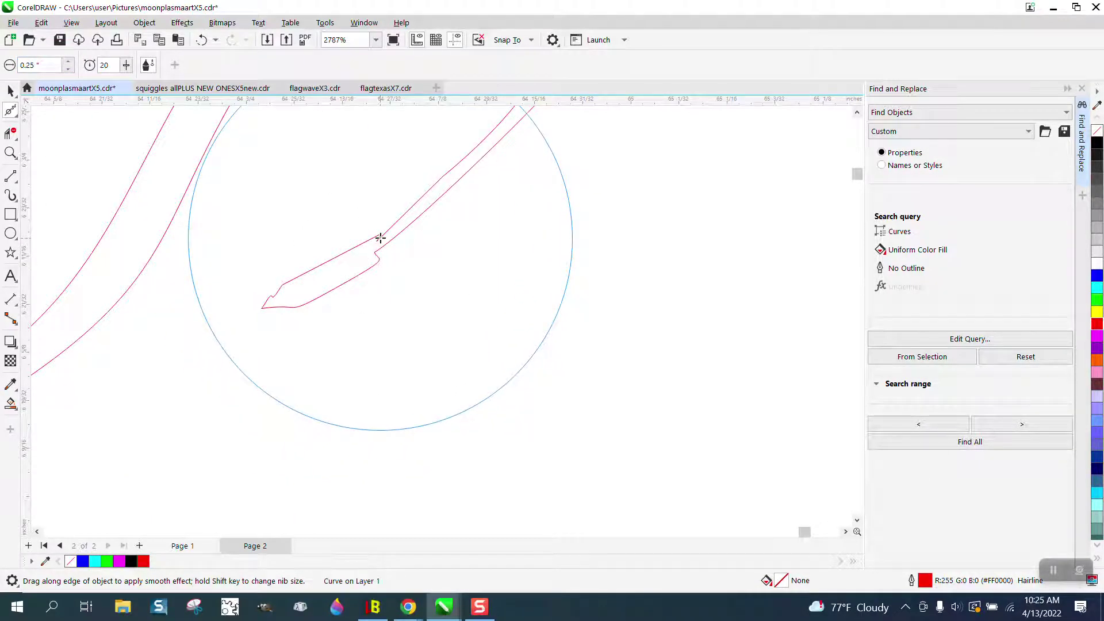
{"action": "mouse_move", "coordinate": [375, 242]}
{"action": "left_mouse_down"}
{"action": "mouse_move", "coordinate": [375, 260]}
{"action": "mouse_move", "coordinate": [377, 239]}
{"action": "mouse_move", "coordinate": [402, 236]}
{"action": "mouse_move", "coordinate": [395, 229]}
{"action": "mouse_move", "coordinate": [435, 276]}
{"action": "left_mouse_up"}
{"action": "scroll", "coordinate": [435, 276], "scroll_direction": "down", "scroll_amount": 5}
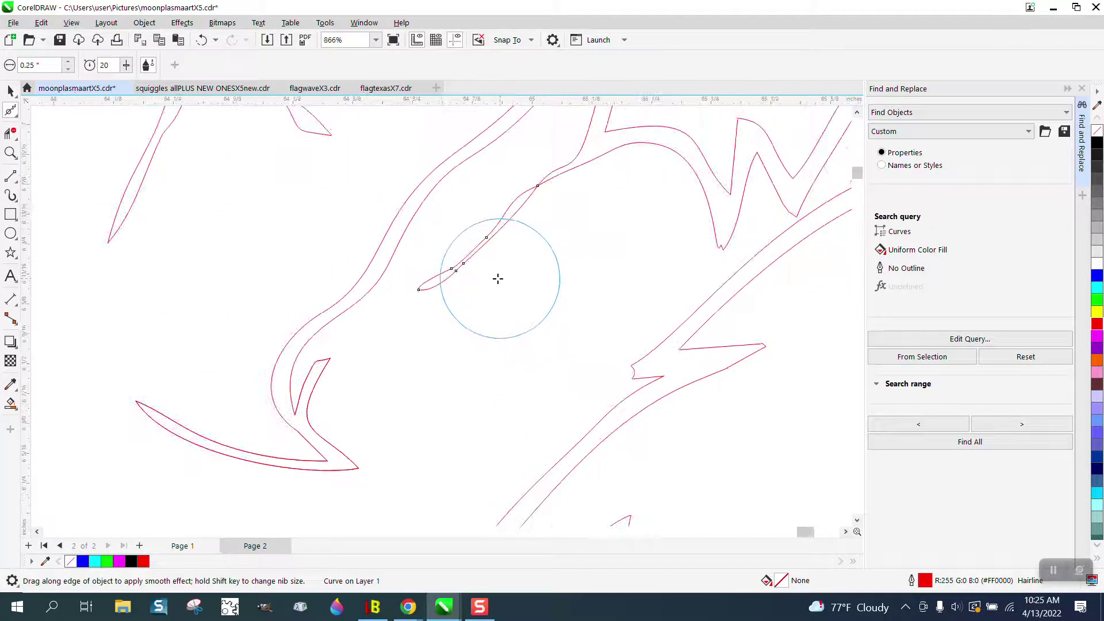
{"action": "scroll", "coordinate": [335, 284], "scroll_direction": "down", "scroll_amount": 1}
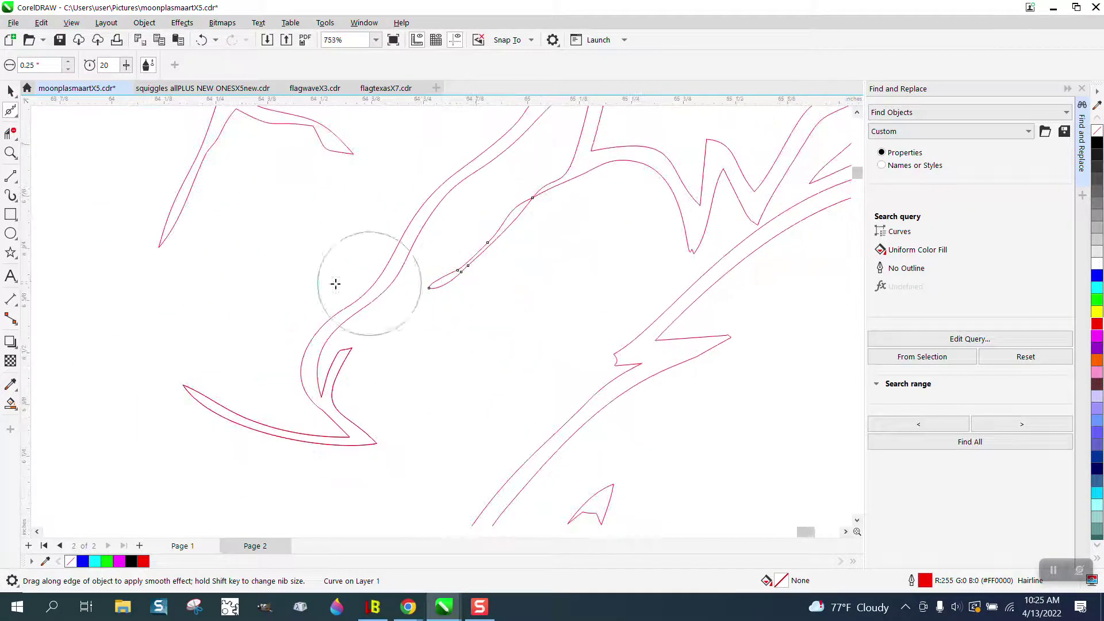
{"action": "left_click", "coordinate": [10, 152]}
{"action": "left_click_drag", "start_coordinate": [92, 195], "coordinate": [341, 464]}
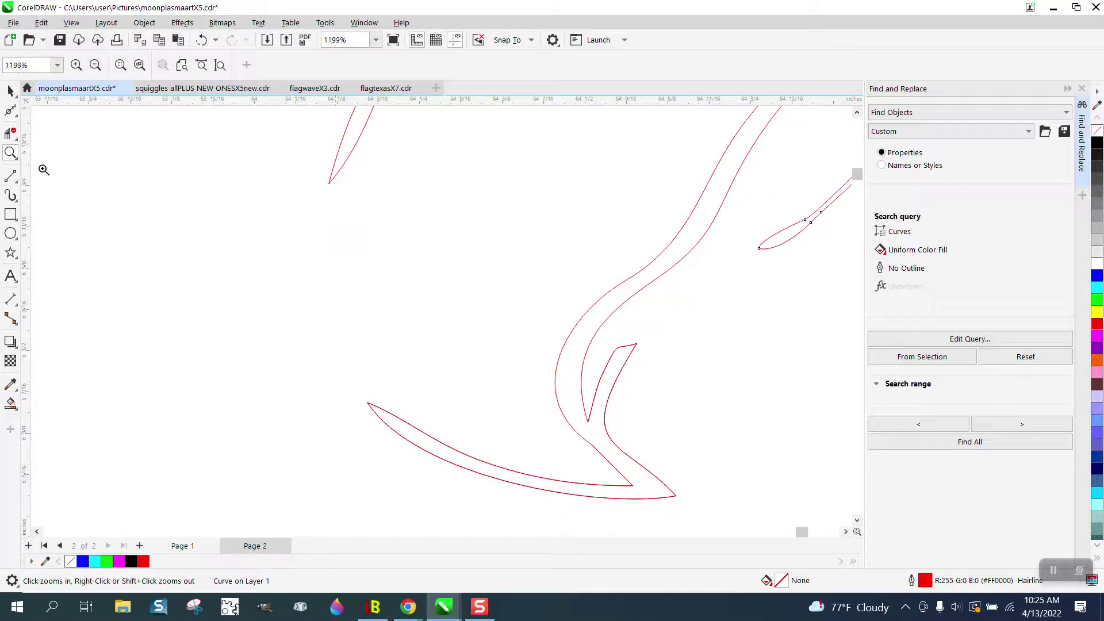
Extend the beak curve's bottom end downward and adjust its curvature with the end handle.
{"action": "left_click", "coordinate": [16, 114]}
{"action": "left_click", "coordinate": [52, 108]}
{"action": "left_click", "coordinate": [328, 184]}
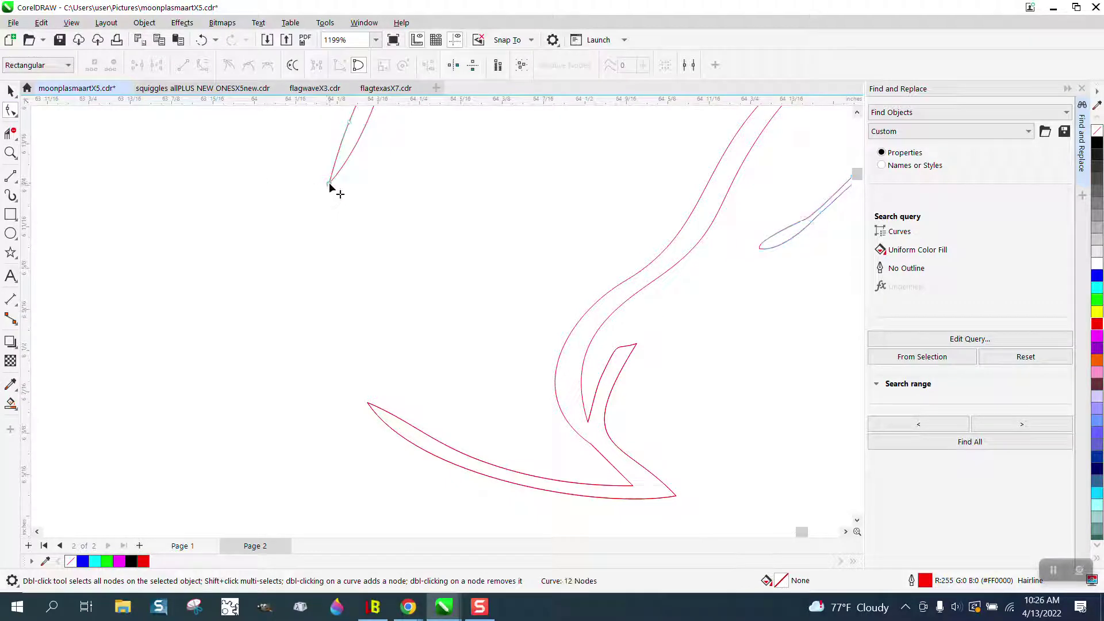
{"action": "left_click_drag", "start_coordinate": [329, 184], "coordinate": [332, 366]}
{"action": "left_click_drag", "start_coordinate": [364, 322], "coordinate": [304, 296]}
{"action": "scroll", "coordinate": [381, 288], "scroll_direction": "down", "scroll_amount": 5}
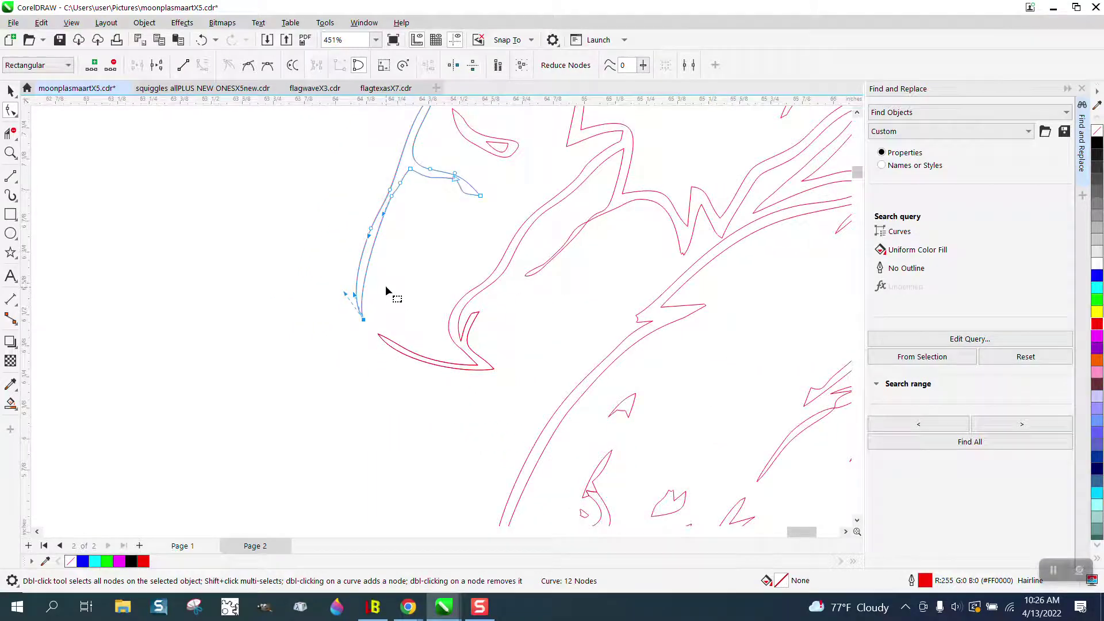
{"action": "left_click_drag", "start_coordinate": [365, 324], "coordinate": [371, 333]}
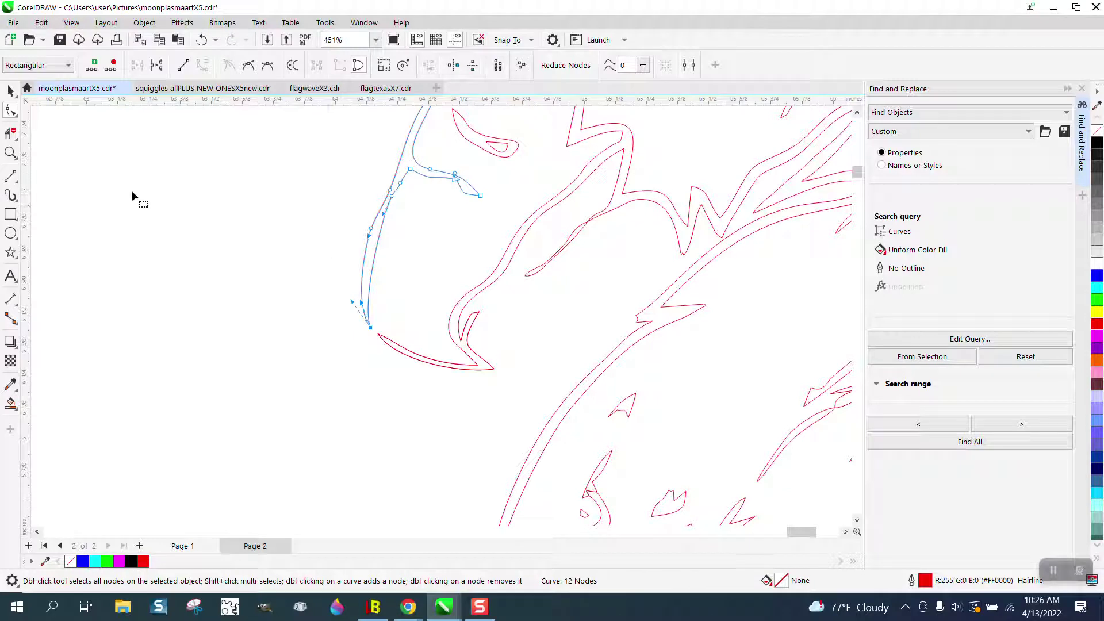
Delete redundant nodes along the curve's upper part, leaving 9 nodes.
{"action": "left_click_drag", "start_coordinate": [345, 151], "coordinate": [493, 266]}
{"action": "left_click", "coordinate": [11, 152]}
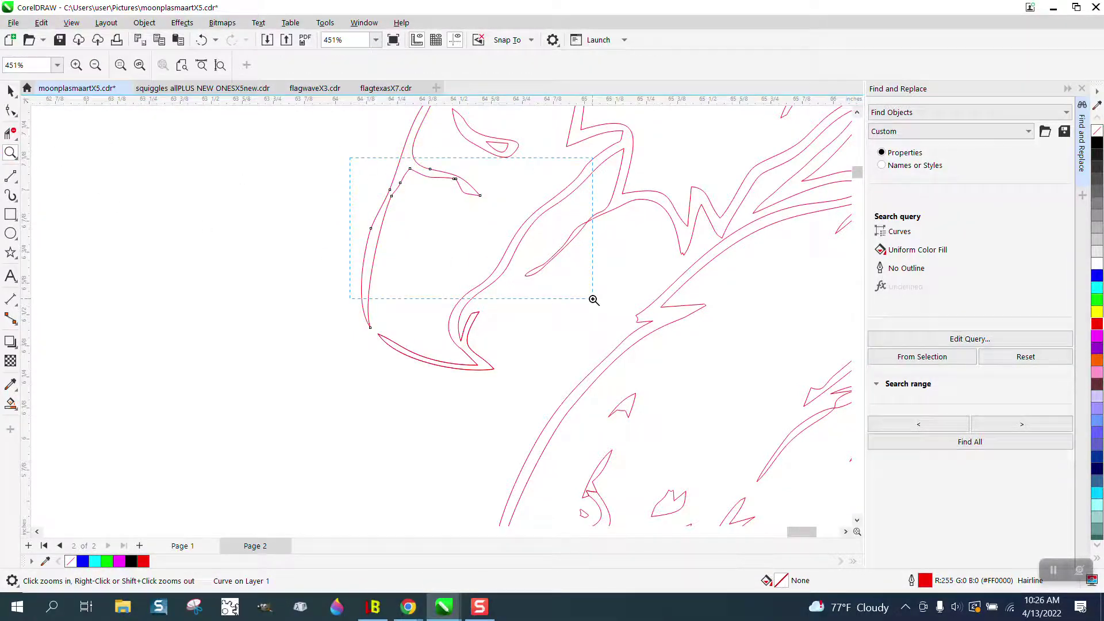
{"action": "left_click_drag", "start_coordinate": [593, 299], "coordinate": [594, 299]}
{"action": "key", "text": "F10"}
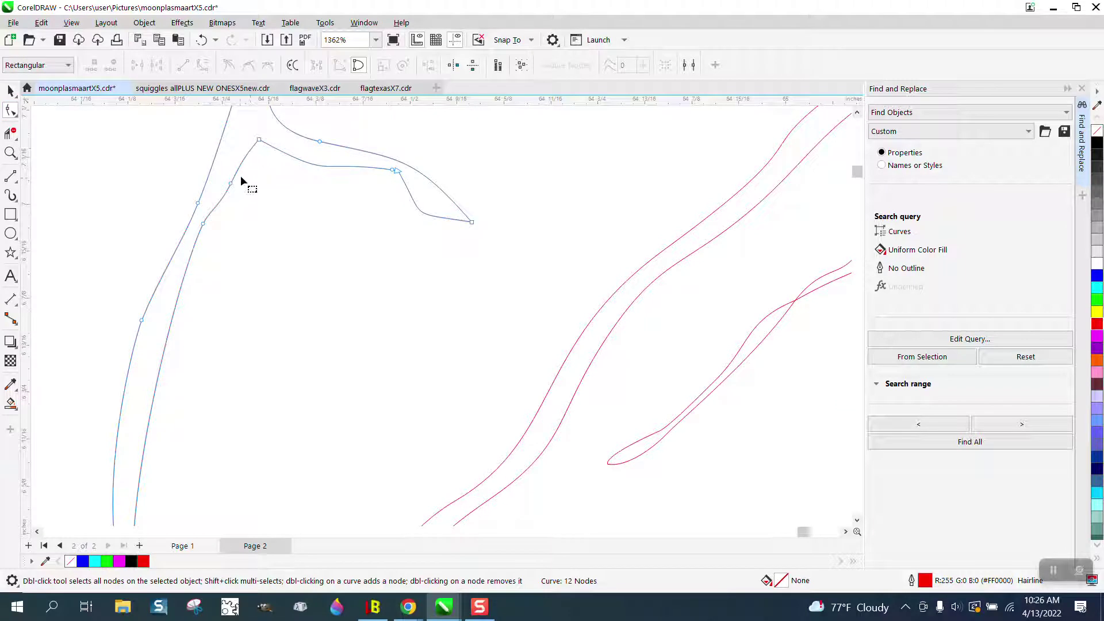
{"action": "left_click_drag", "start_coordinate": [208, 221], "coordinate": [200, 235]}
{"action": "key", "text": "Delete"}
{"action": "key", "text": "Delete"}
{"action": "scroll", "coordinate": [308, 250], "scroll_direction": "down", "scroll_amount": 1}
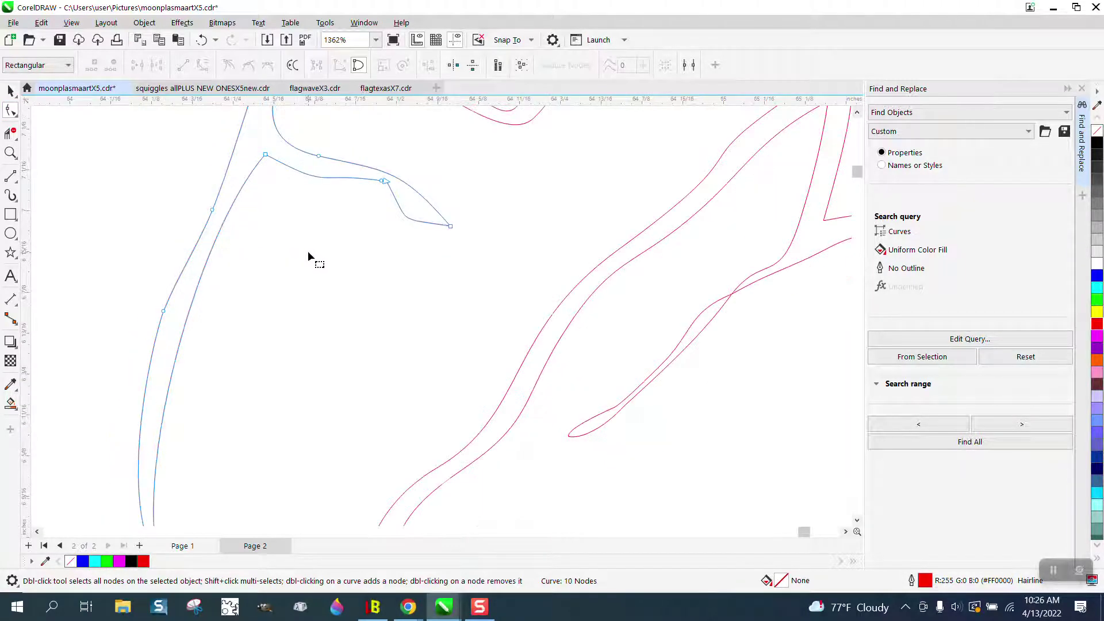
{"action": "scroll", "coordinate": [339, 244], "scroll_direction": "down", "scroll_amount": 4}
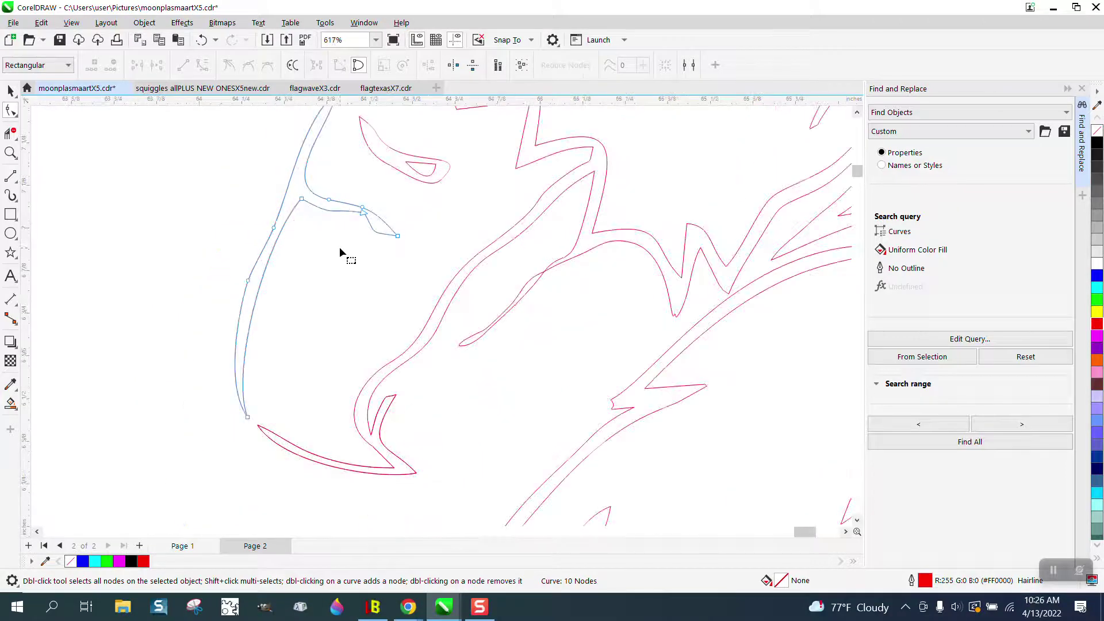
{"action": "left_click", "coordinate": [272, 230]}
{"action": "key", "text": "Delete"}
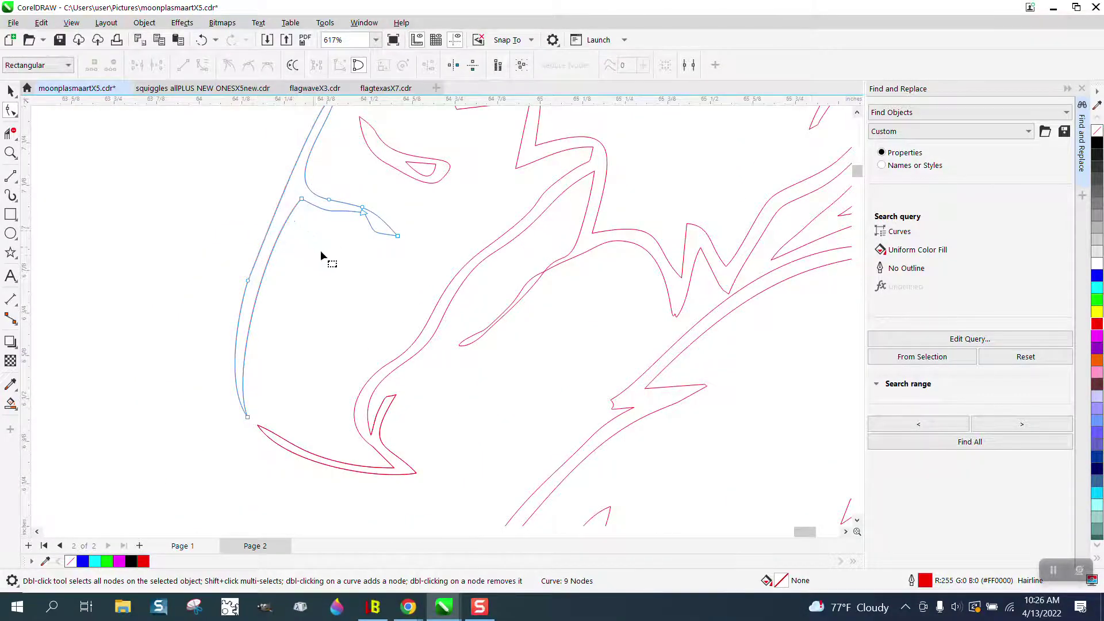
{"action": "scroll", "coordinate": [325, 281], "scroll_direction": "down", "scroll_amount": 1}
{"action": "scroll", "coordinate": [325, 282], "scroll_direction": "down", "scroll_amount": 7}
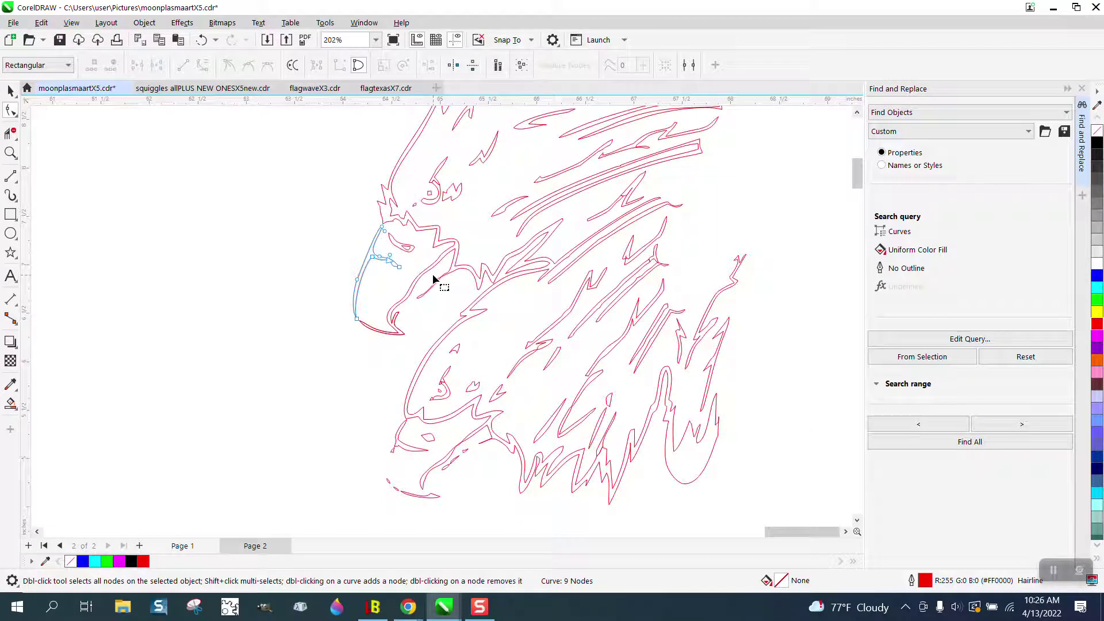
{"action": "scroll", "coordinate": [446, 275], "scroll_direction": "down", "scroll_amount": 1}
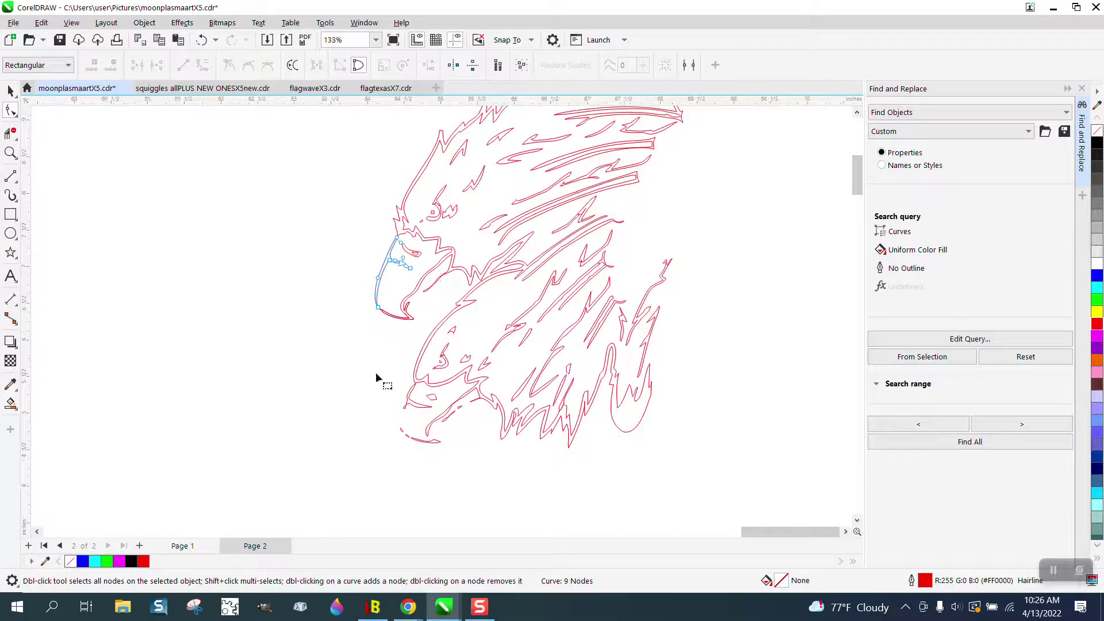
{"action": "left_click", "coordinate": [11, 91]}
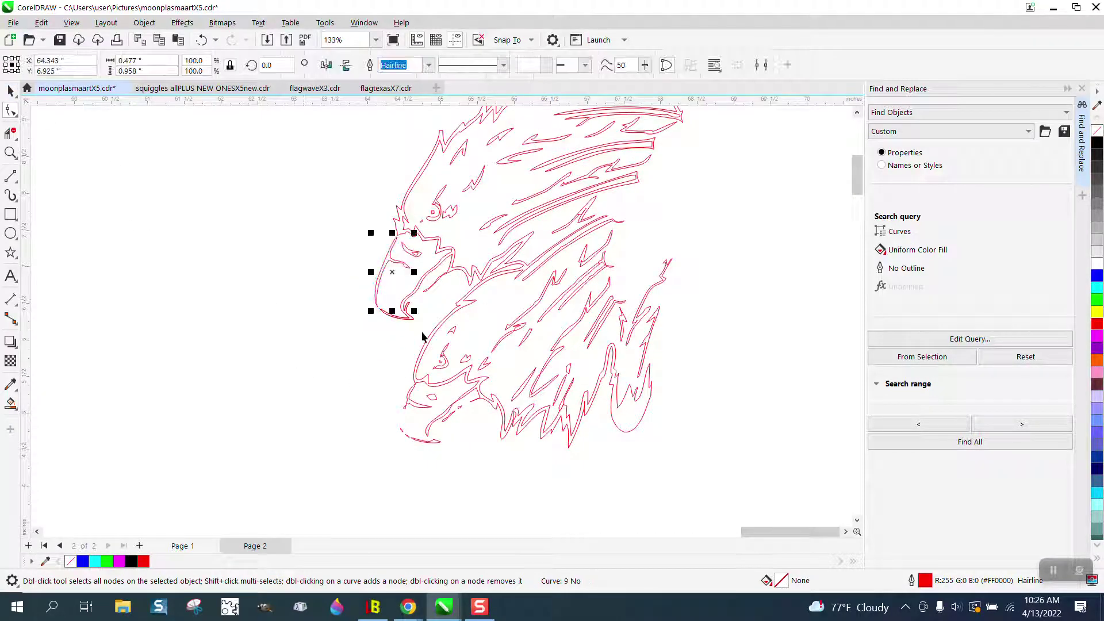
Move the small beak curve down and right onto the lower head's beak.
{"action": "left_click", "coordinate": [11, 153]}
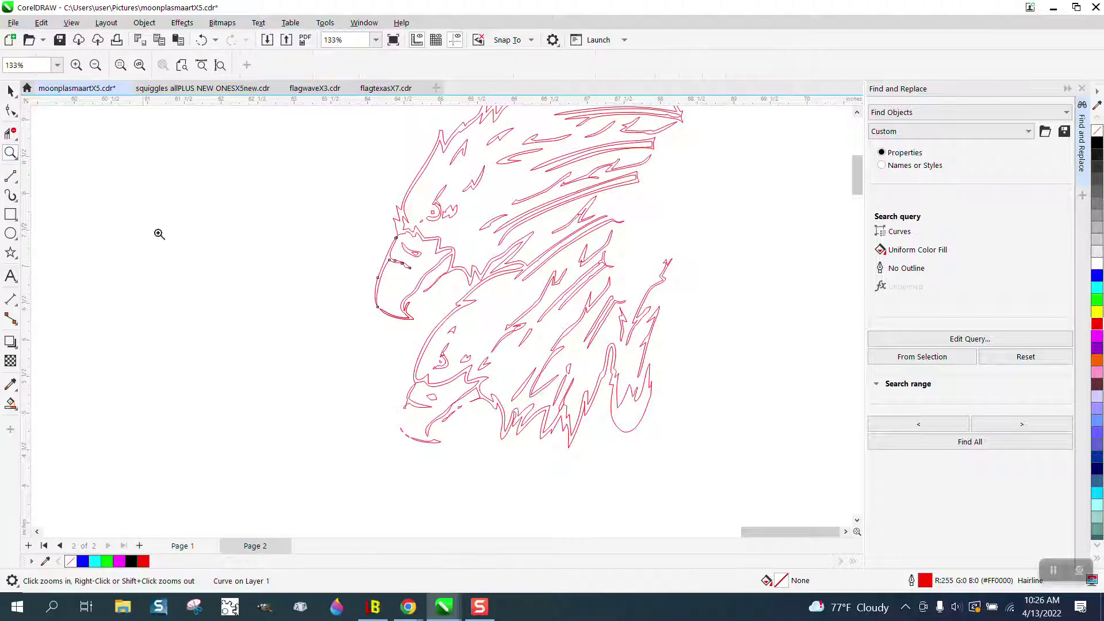
{"action": "left_click_drag", "start_coordinate": [516, 428], "coordinate": [599, 453]}
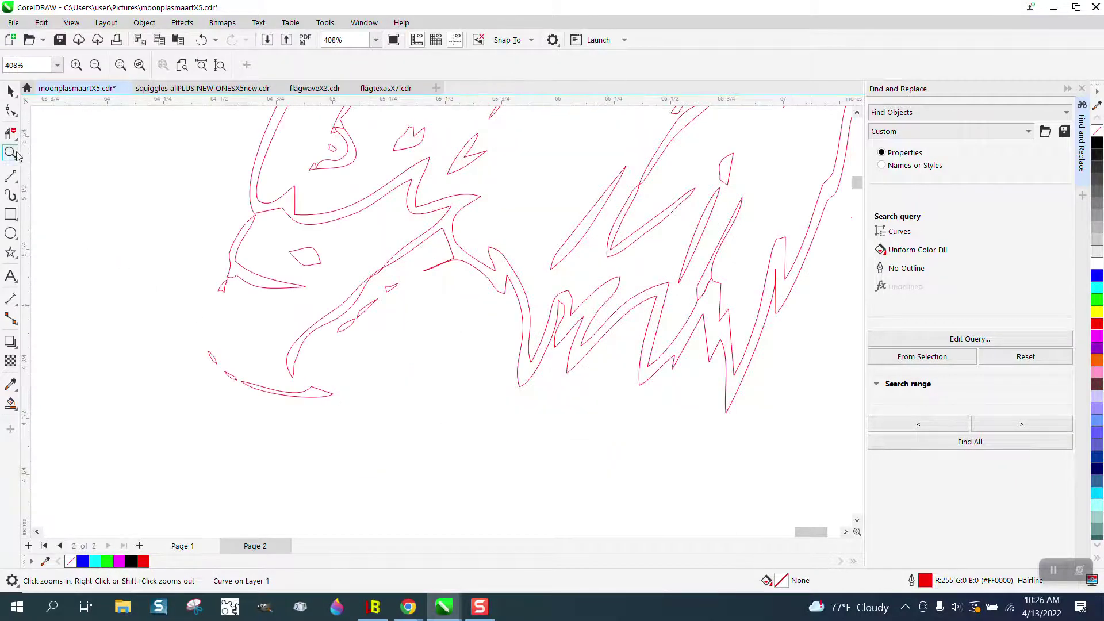
{"action": "left_click", "coordinate": [284, 345]}
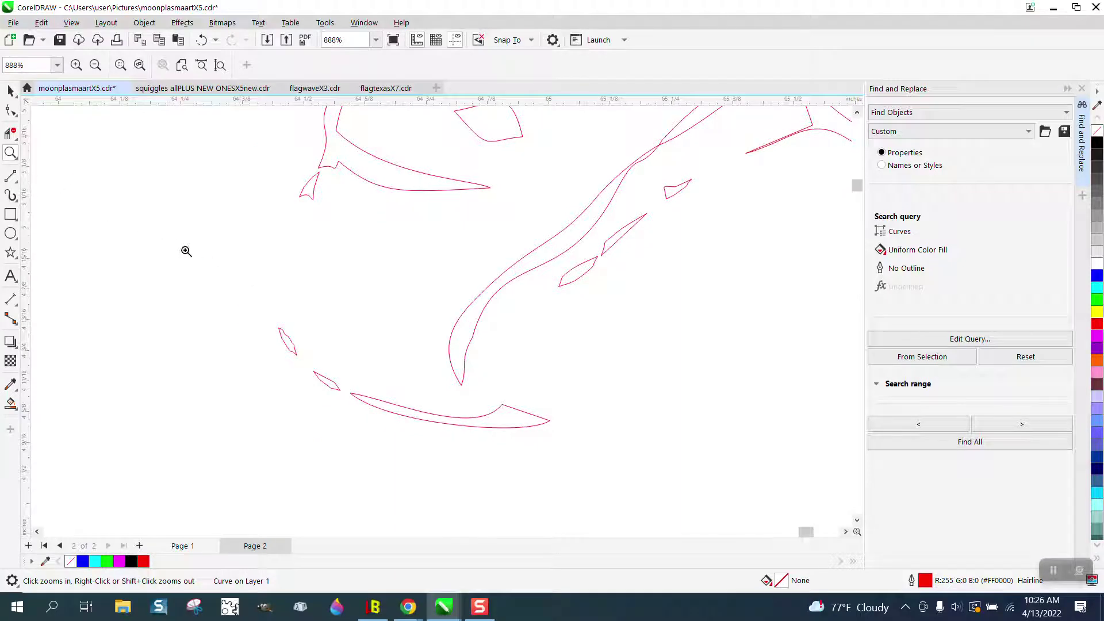
{"action": "scroll", "coordinate": [278, 305], "scroll_direction": "down", "scroll_amount": 5}
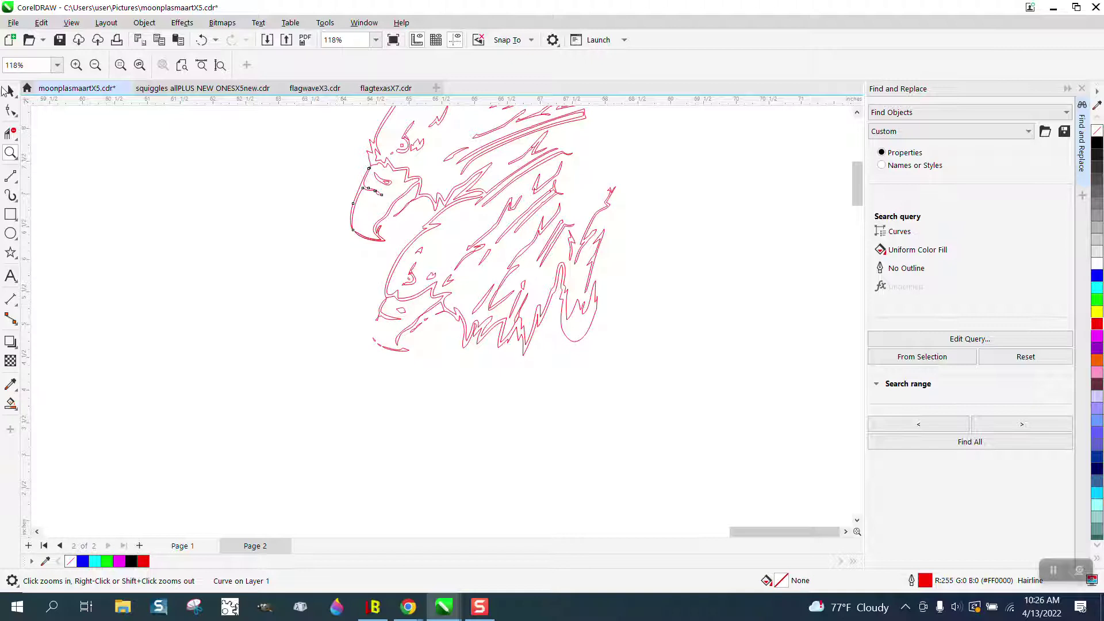
{"action": "left_click", "coordinate": [8, 91]}
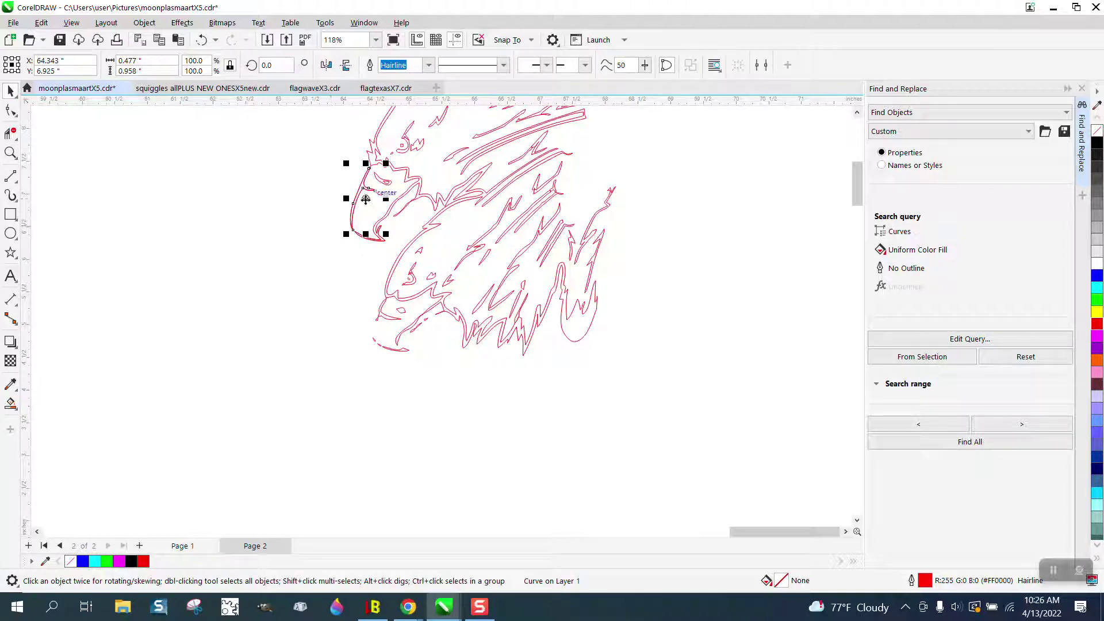
{"action": "left_click_drag", "start_coordinate": [373, 224], "coordinate": [388, 320]}
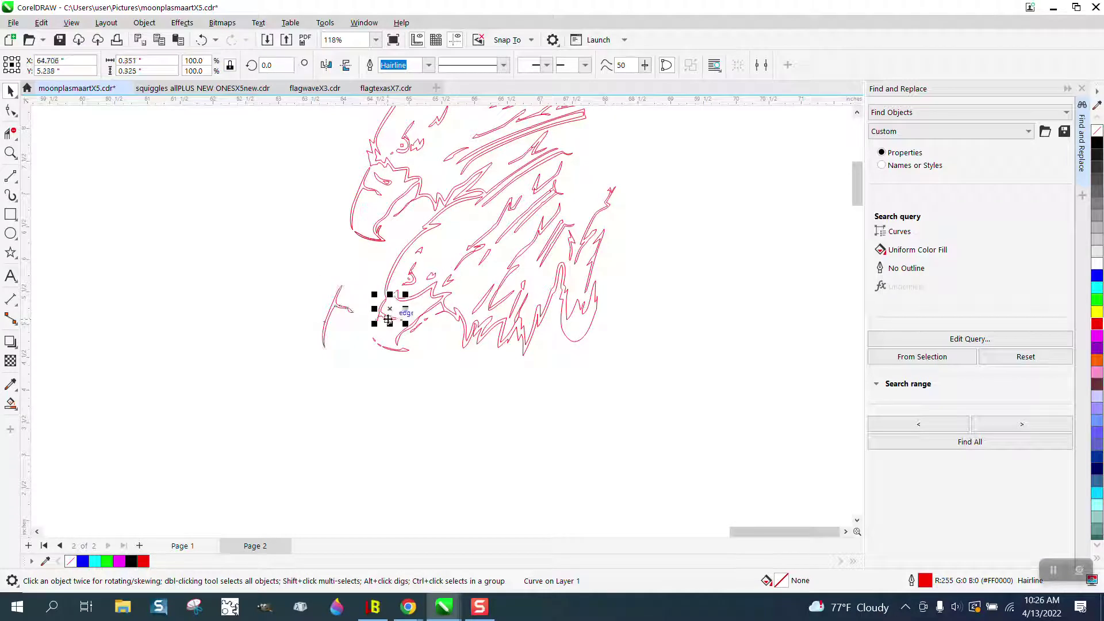
{"action": "left_click", "coordinate": [383, 331]}
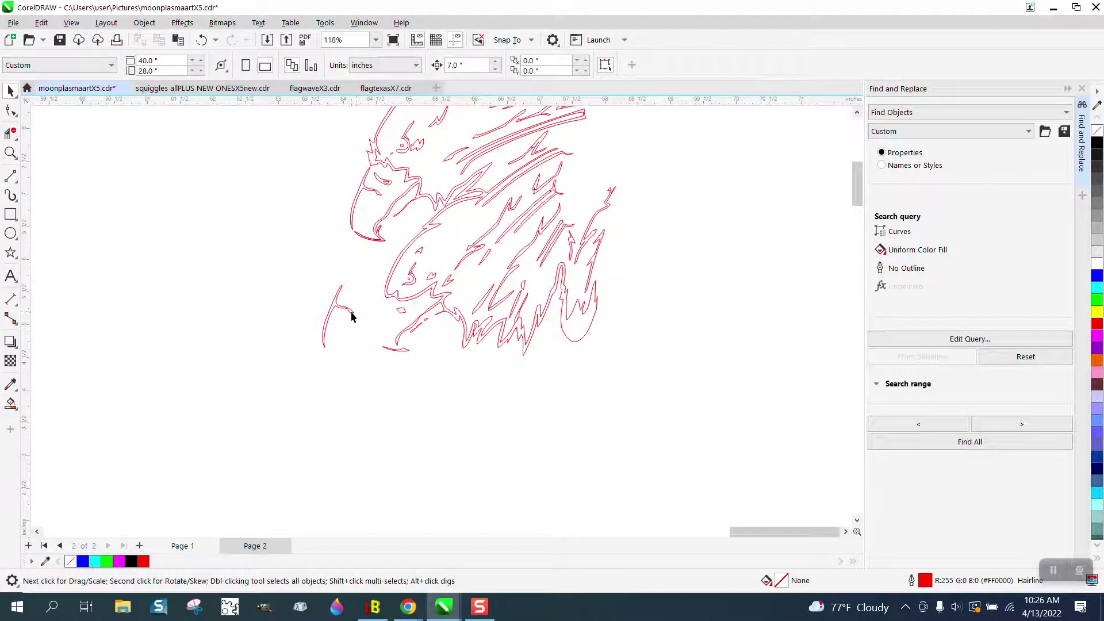
{"action": "left_click_drag", "start_coordinate": [352, 316], "coordinate": [395, 313]}
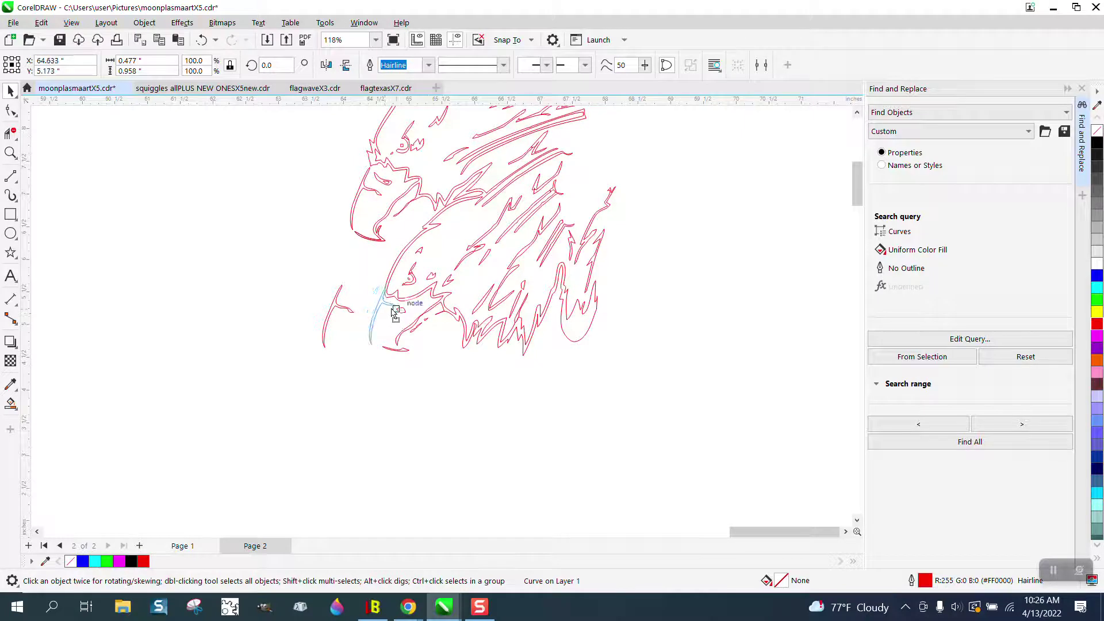
{"action": "left_click_drag", "start_coordinate": [395, 311], "coordinate": [394, 308]}
Rotate the beak curve about 7.4° to match the lower beak's angle.
{"action": "left_click", "coordinate": [10, 152]}
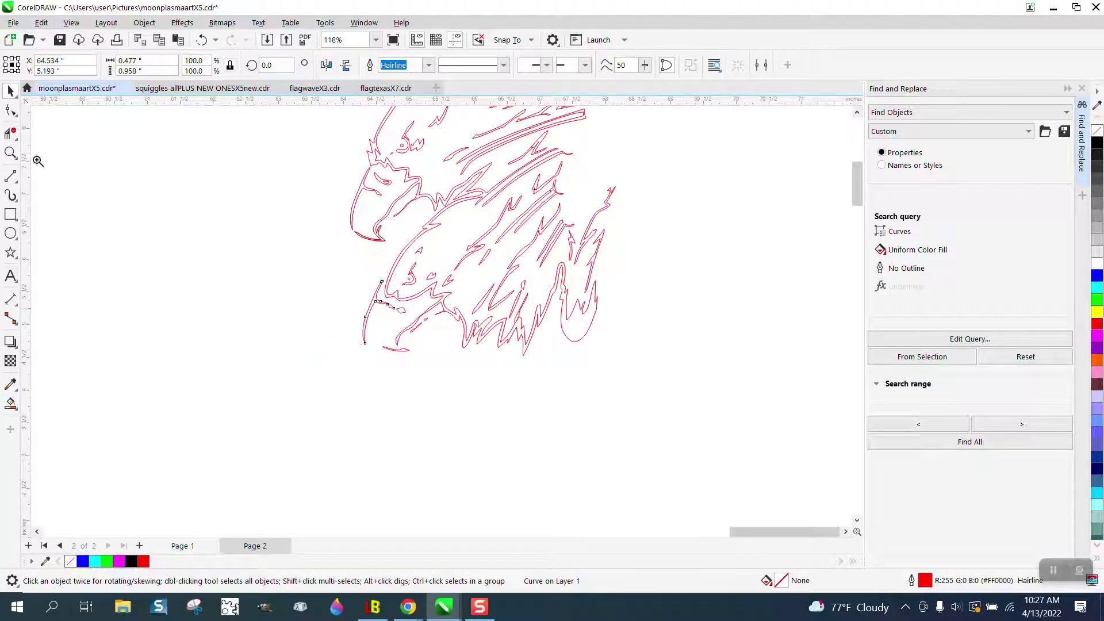
{"action": "left_click_drag", "start_coordinate": [316, 247], "coordinate": [527, 415]}
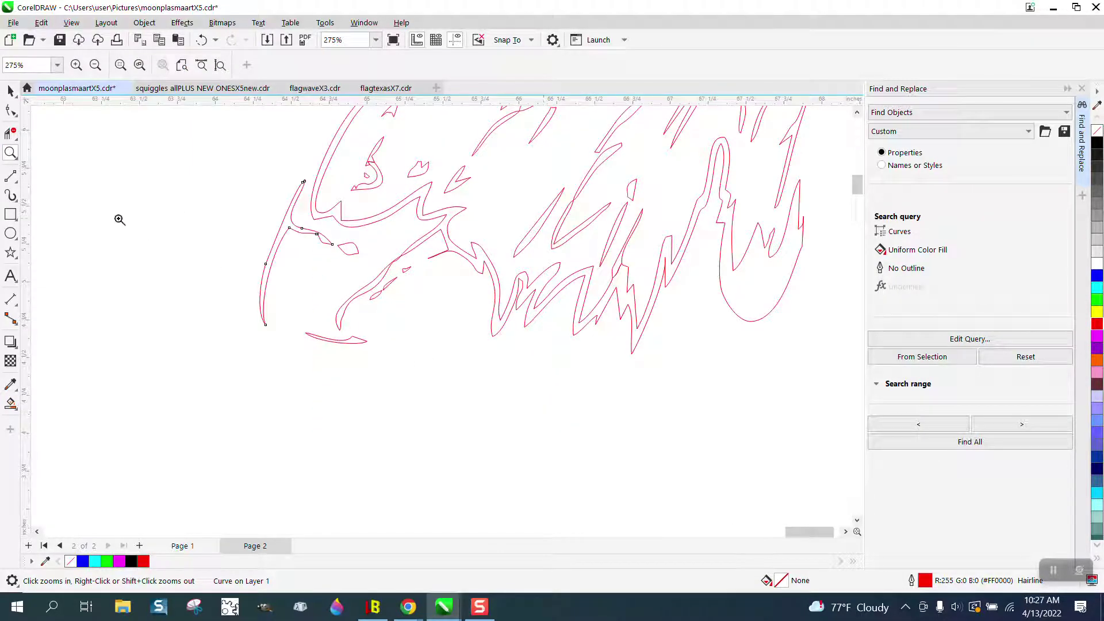
{"action": "left_click", "coordinate": [471, 387]}
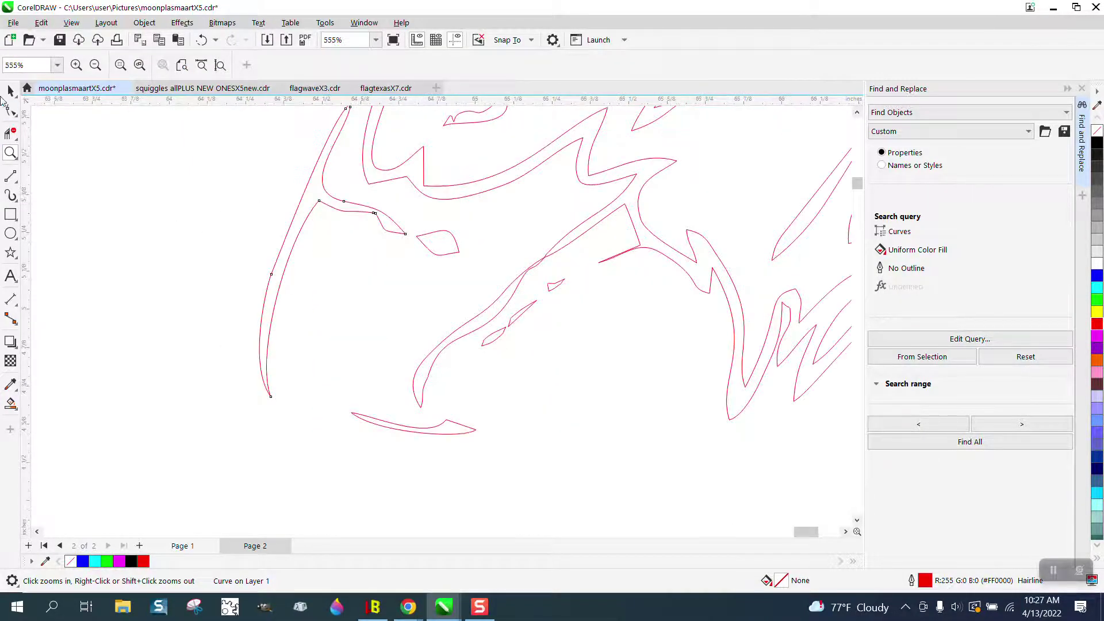
{"action": "left_click", "coordinate": [11, 91]}
{"action": "left_click", "coordinate": [320, 214]}
{"action": "left_click", "coordinate": [334, 229]}
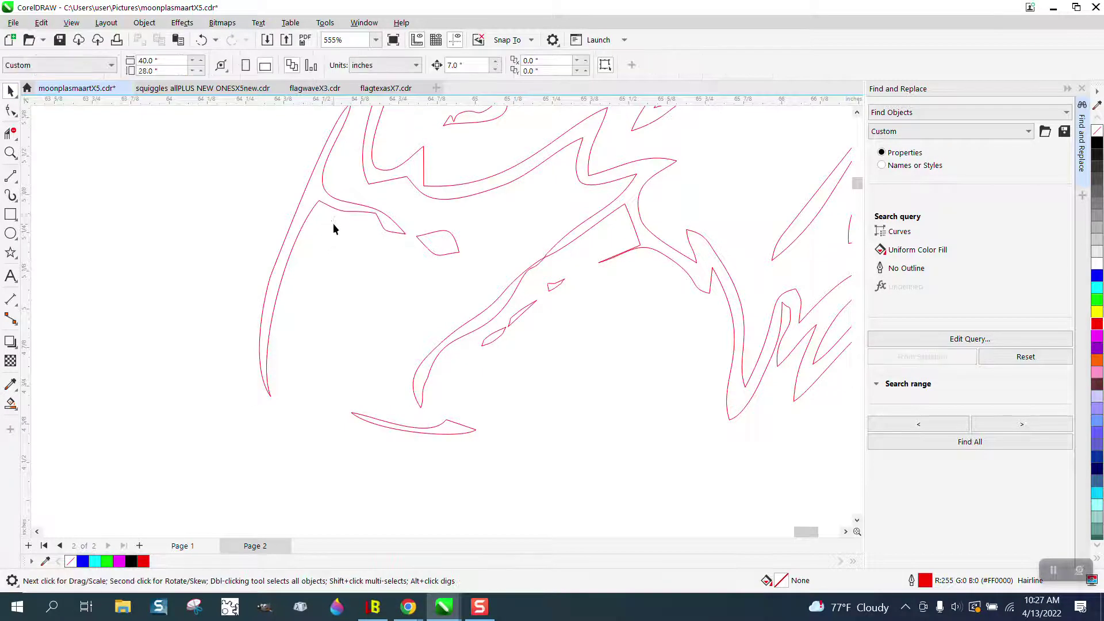
{"action": "left_click", "coordinate": [345, 215]}
{"action": "left_click", "coordinate": [343, 210]}
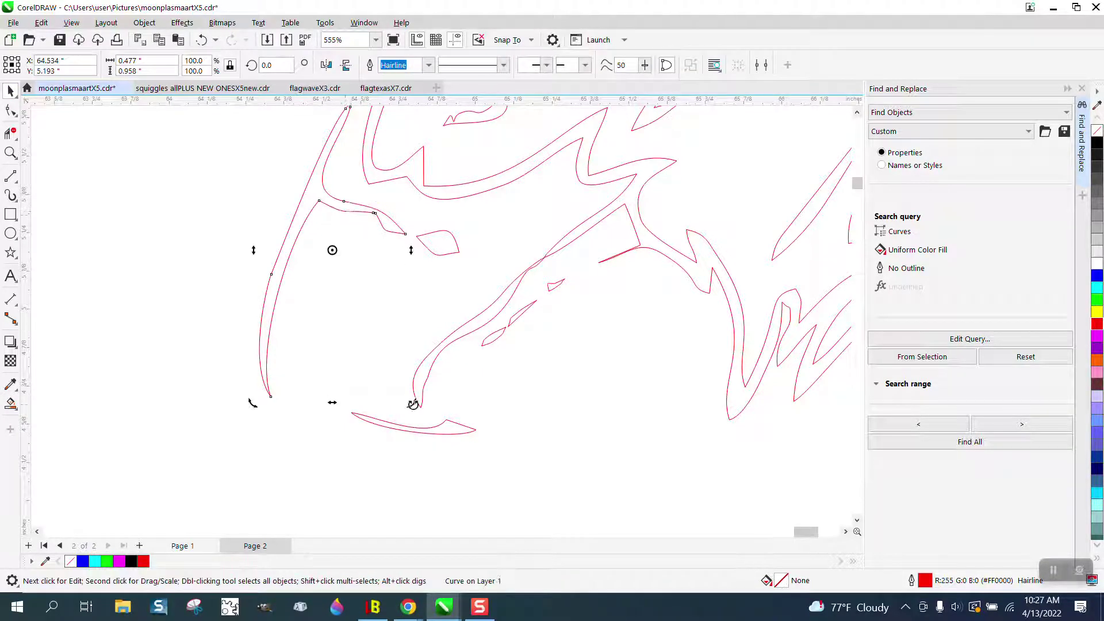
{"action": "left_click_drag", "start_coordinate": [412, 403], "coordinate": [433, 394]}
{"action": "scroll", "coordinate": [524, 391], "scroll_direction": "down", "scroll_amount": 1}
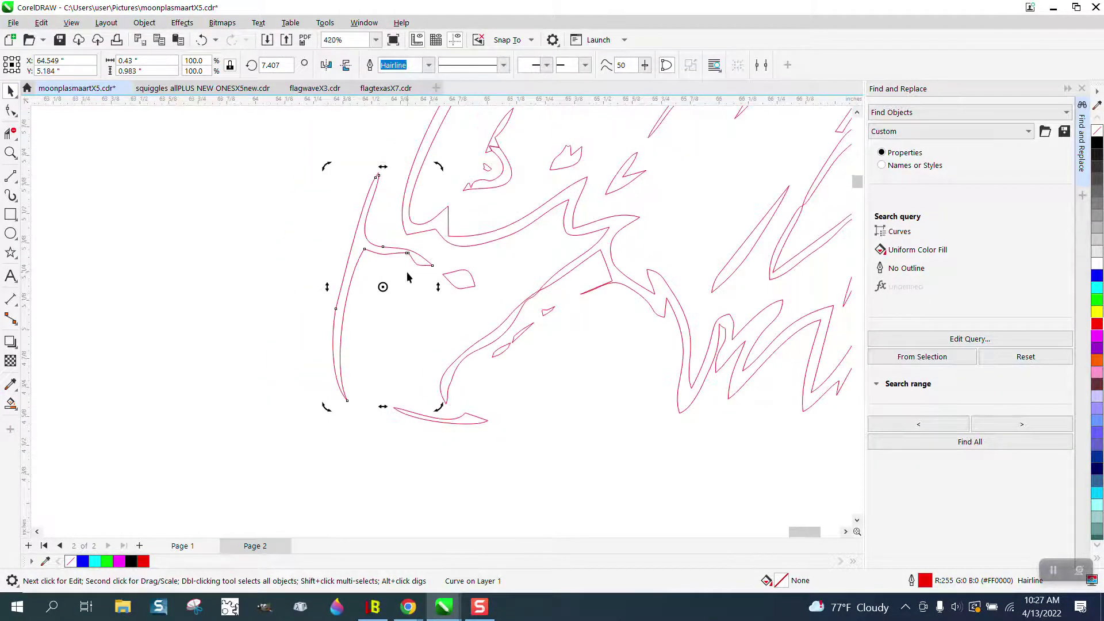
Shift the rotated beak curve right so it meets the lower beak outline.
{"action": "left_click", "coordinate": [395, 248]}
{"action": "left_click_drag", "start_coordinate": [398, 252], "coordinate": [437, 252]}
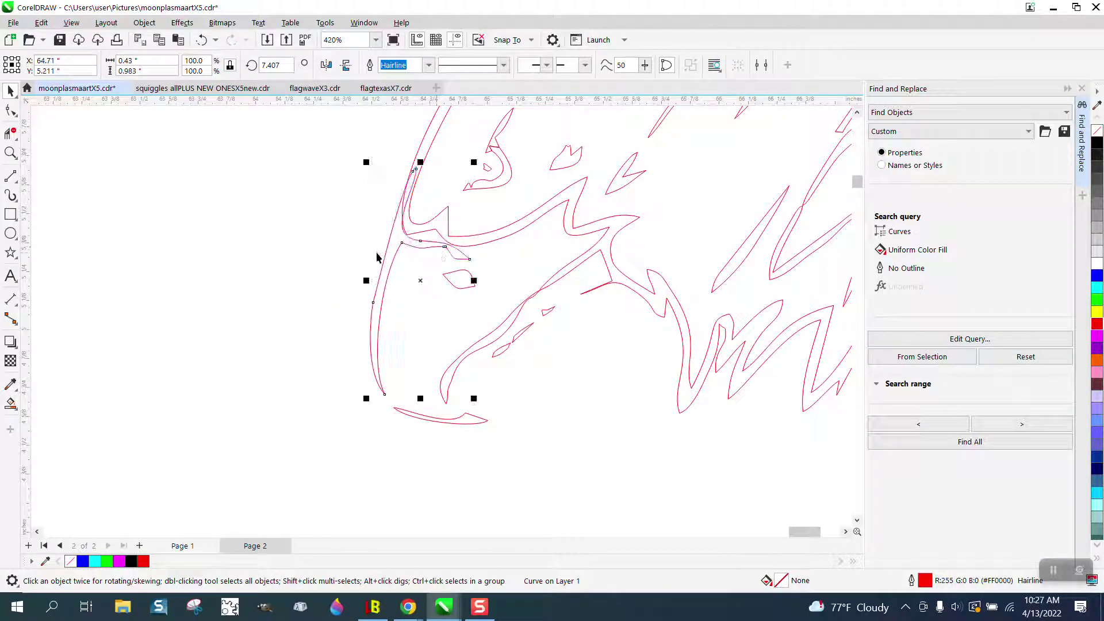
{"action": "left_click_drag", "start_coordinate": [340, 141], "coordinate": [385, 204]}
{"action": "left_click", "coordinate": [11, 152]}
{"action": "left_click", "coordinate": [369, 149]}
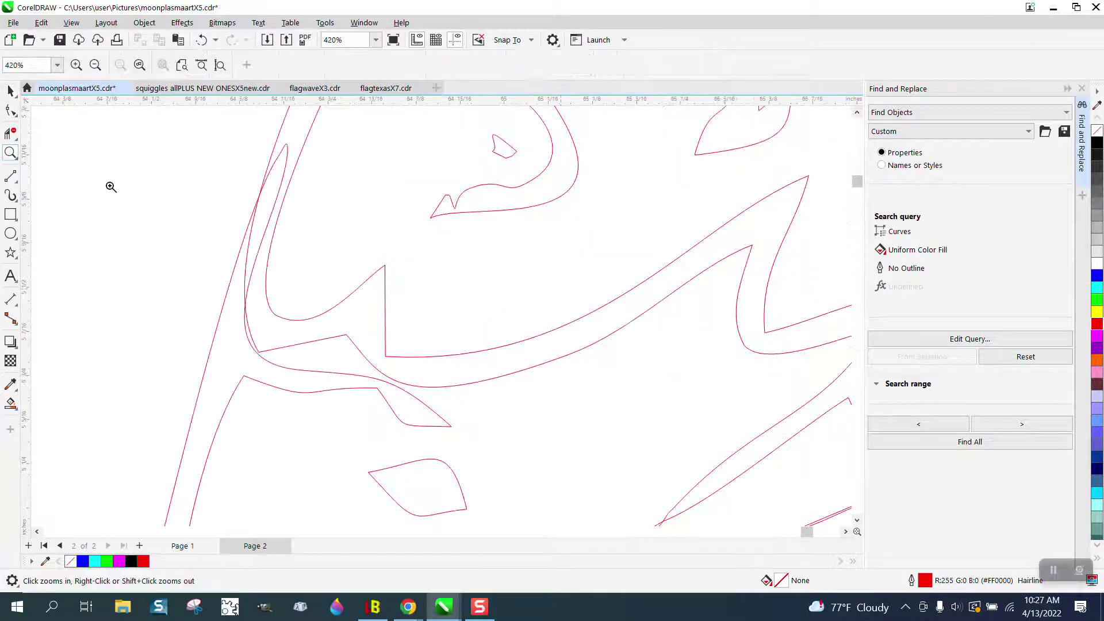
{"action": "left_click", "coordinate": [10, 133]}
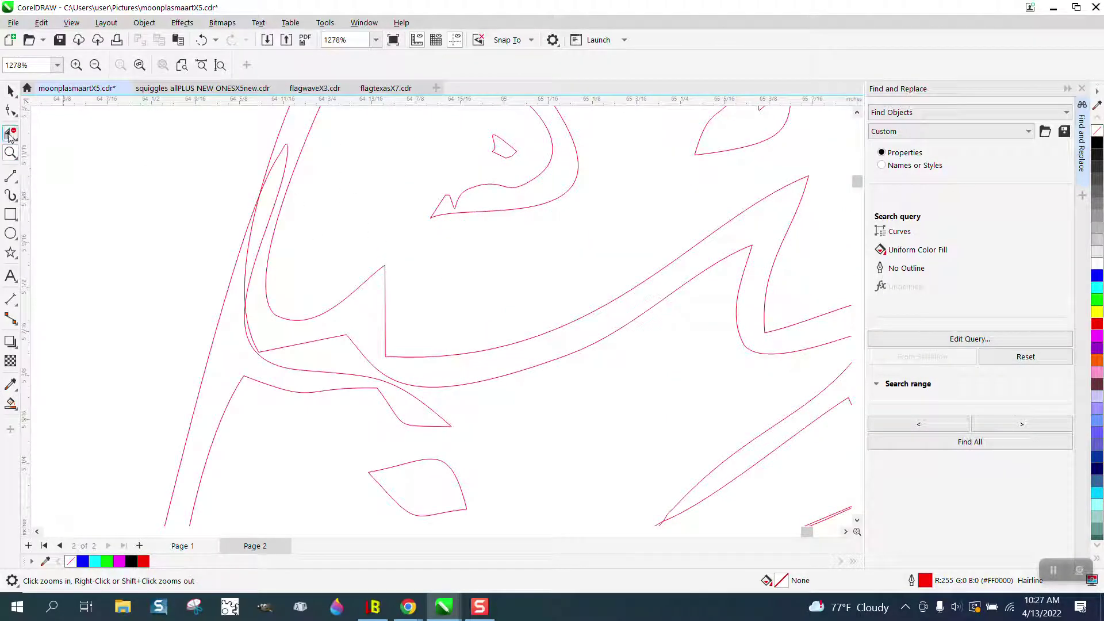
Virtual Segment Delete the narrow loop and inner overlapping segments, then undo the deletion.
{"action": "left_click", "coordinate": [288, 163]}
{"action": "left_click", "coordinate": [250, 248]}
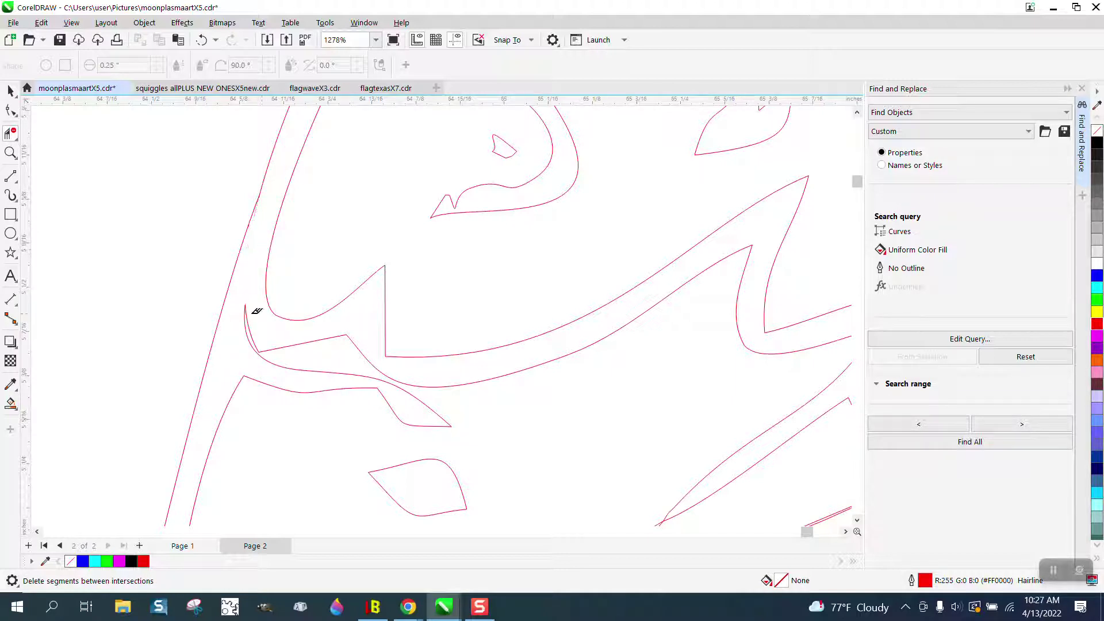
{"action": "left_click", "coordinate": [251, 320]}
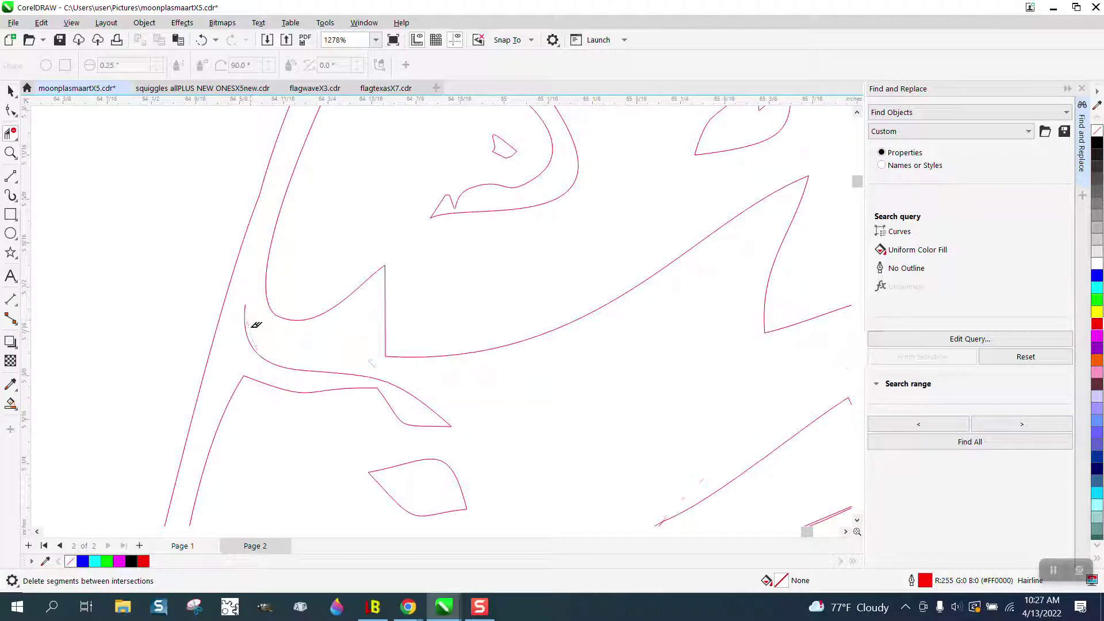
{"action": "left_click", "coordinate": [202, 40]}
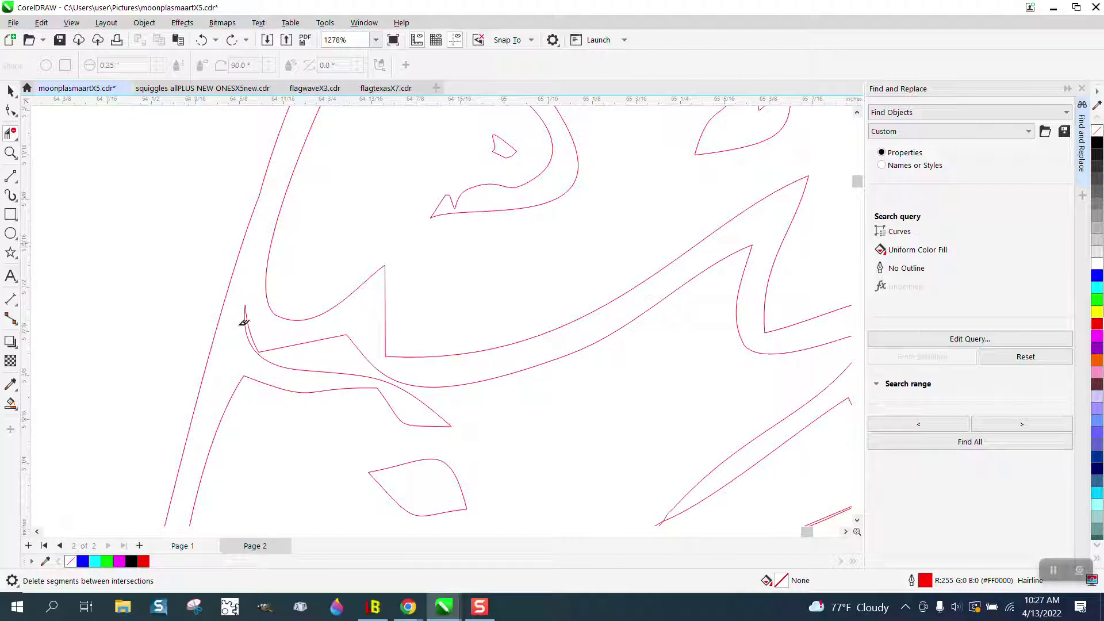
Pull a node of the large outline curve upward to reshape it.
{"action": "left_click", "coordinate": [11, 110]}
{"action": "left_click", "coordinate": [269, 354]}
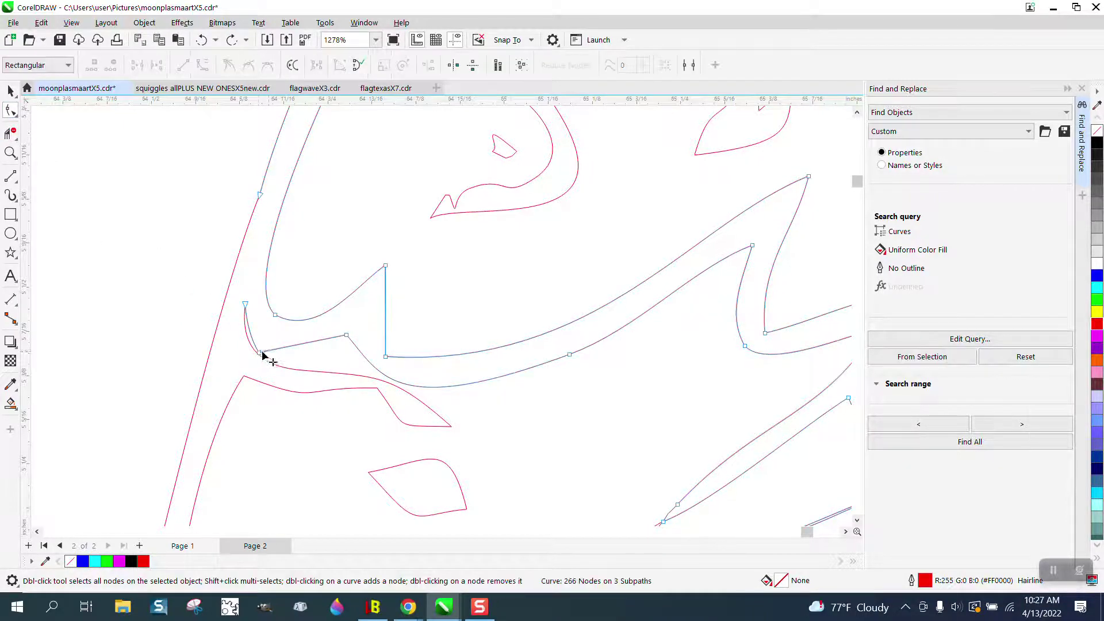
{"action": "left_click_drag", "start_coordinate": [264, 359], "coordinate": [266, 320]}
{"action": "scroll", "coordinate": [266, 320], "scroll_direction": "down", "scroll_amount": 4}
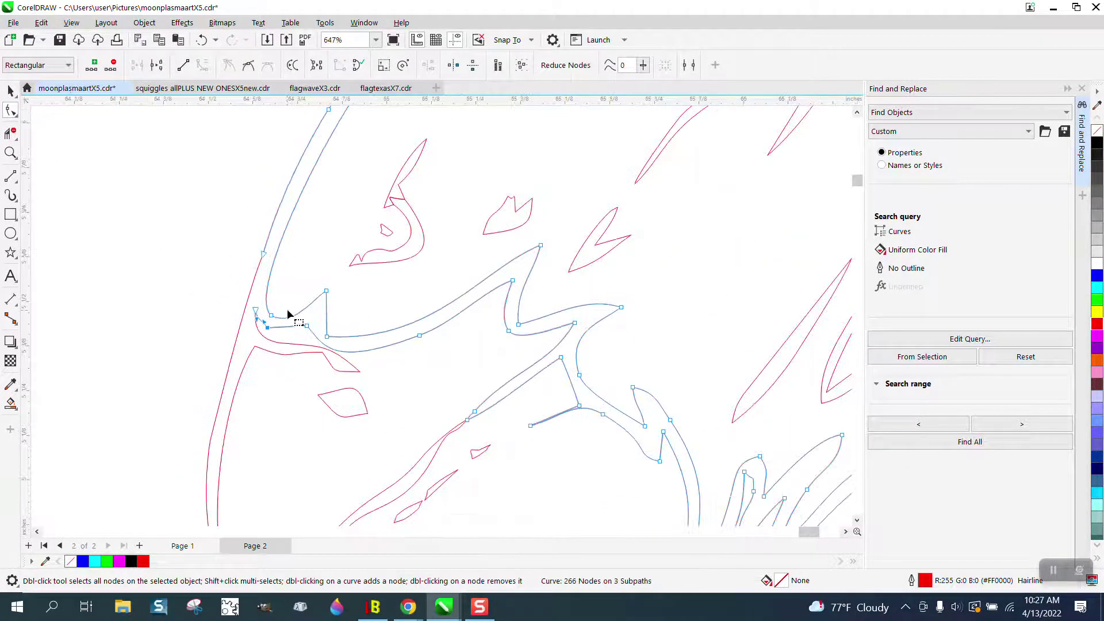
Remove two nodes from the pointed sliver and bend its straight edge into a smooth curve.
{"action": "left_click", "coordinate": [11, 153]}
{"action": "left_click_drag", "start_coordinate": [217, 285], "coordinate": [446, 402]}
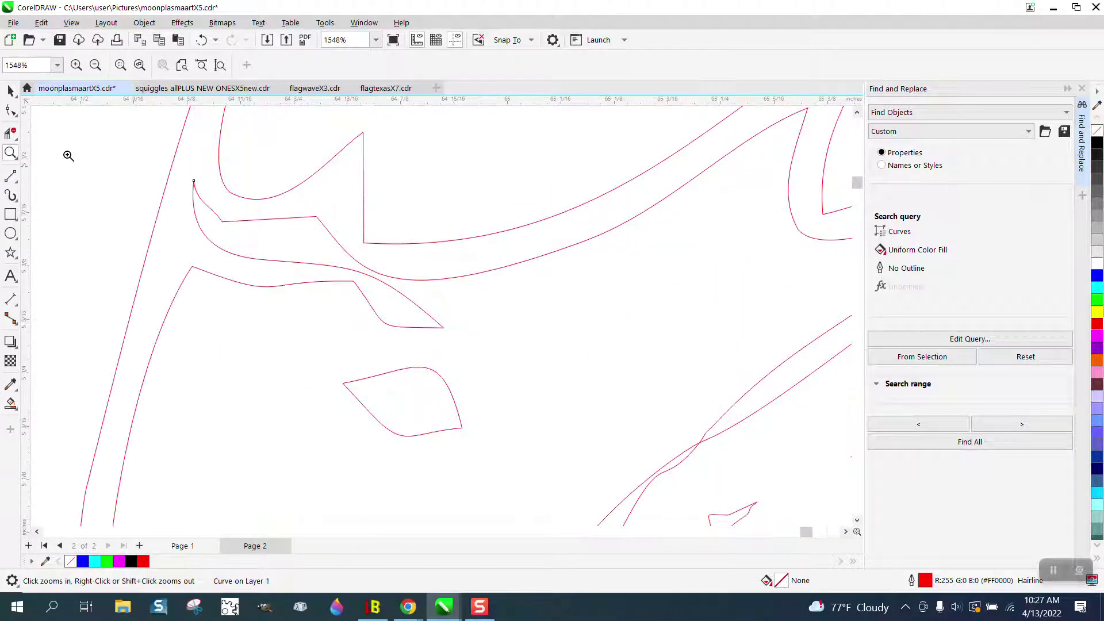
{"action": "left_click", "coordinate": [15, 113]}
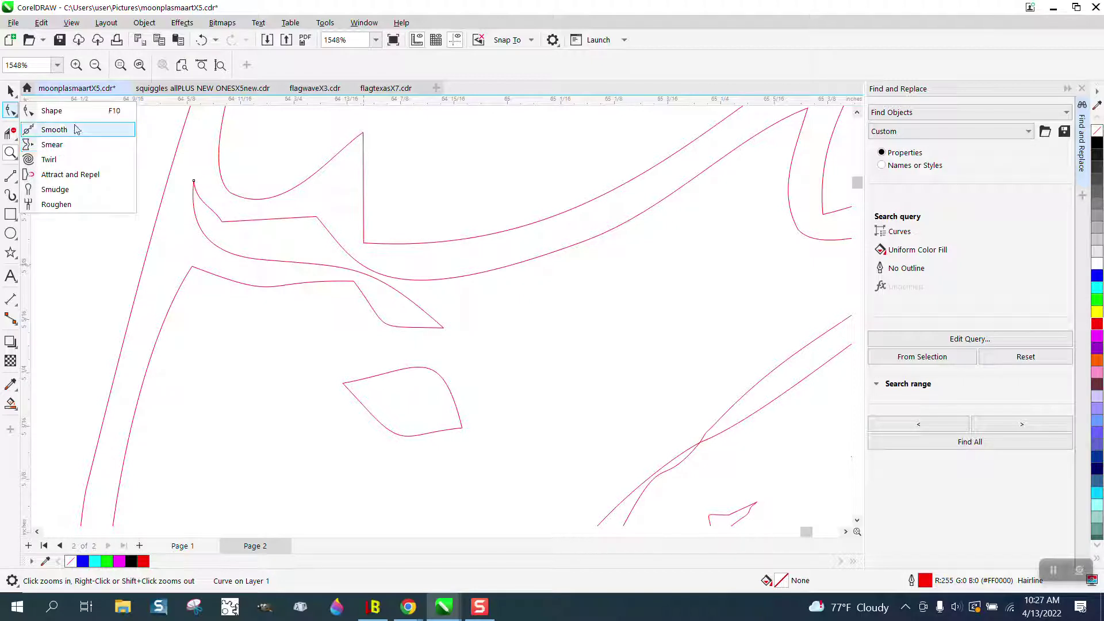
{"action": "left_click", "coordinate": [55, 110]}
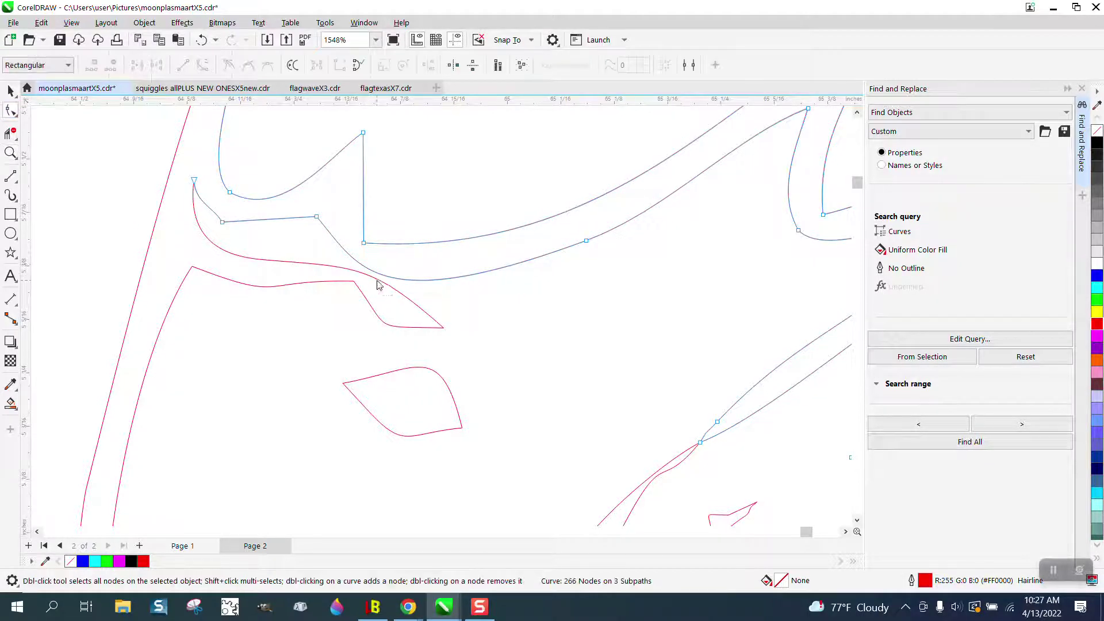
{"action": "left_click", "coordinate": [378, 284]}
{"action": "left_click_drag", "start_coordinate": [446, 332], "coordinate": [445, 344]}
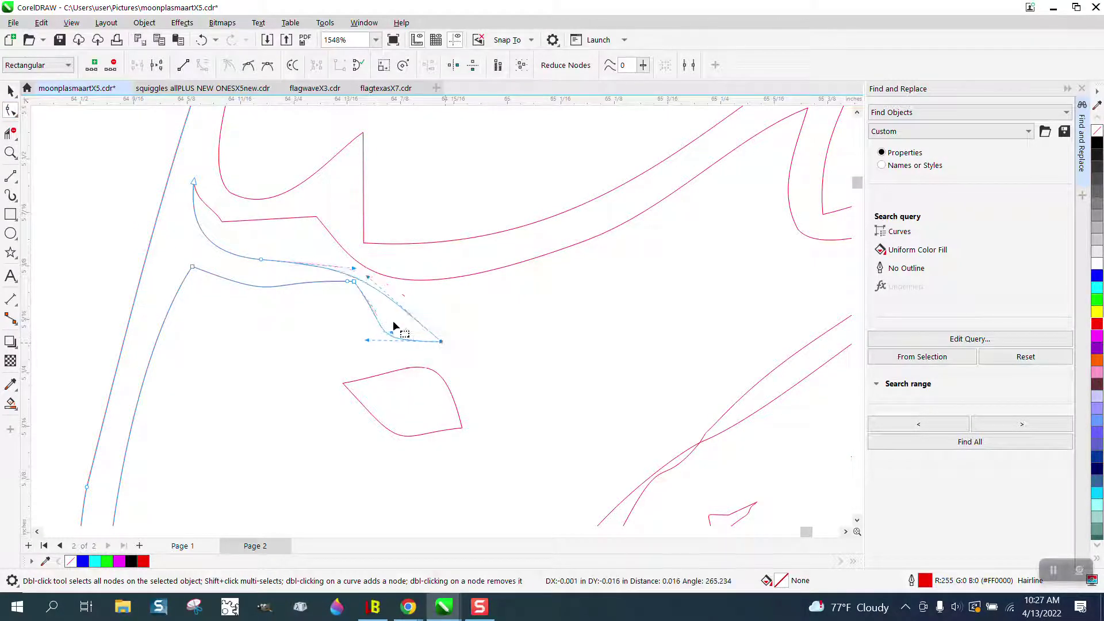
{"action": "left_click_drag", "start_coordinate": [357, 287], "coordinate": [351, 292]}
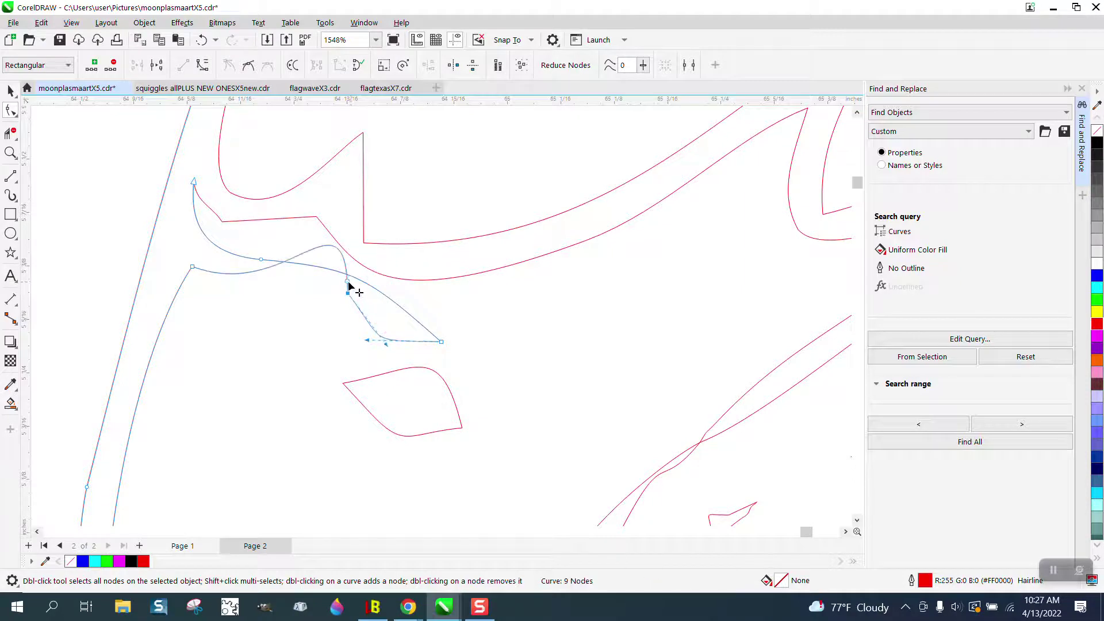
{"action": "double_click", "coordinate": [348, 283]}
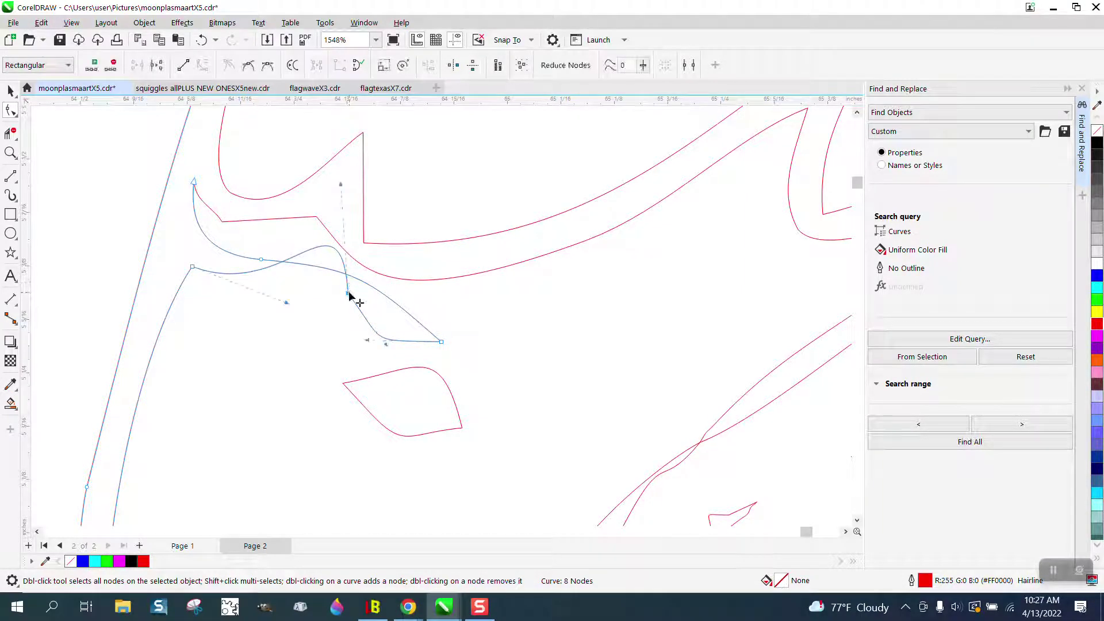
{"action": "double_click", "coordinate": [349, 294]}
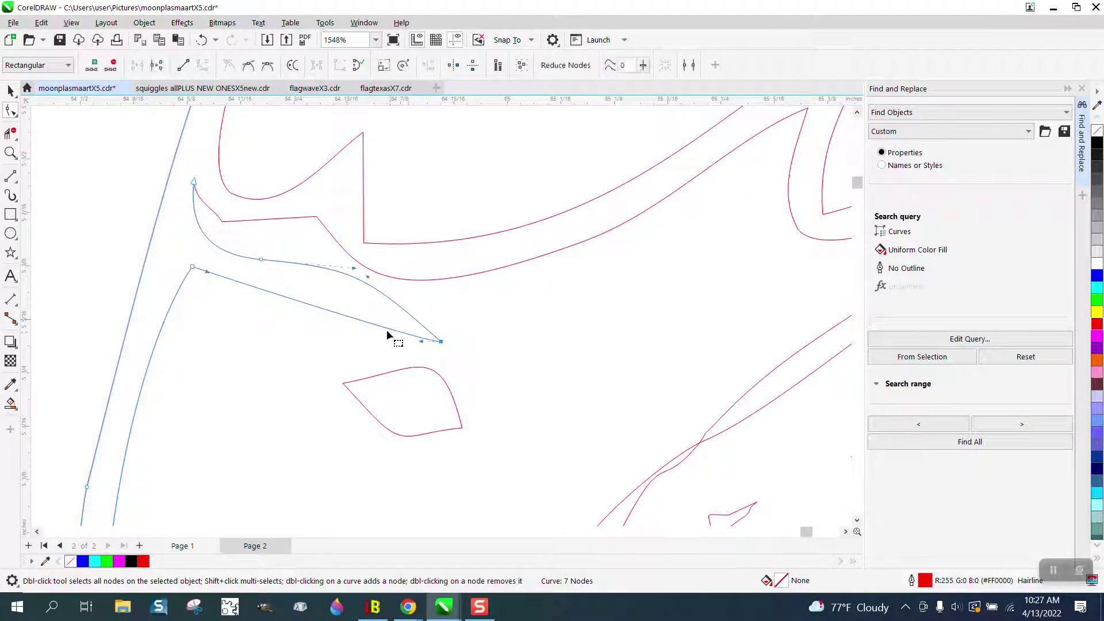
{"action": "left_click_drag", "start_coordinate": [418, 335], "coordinate": [352, 296]}
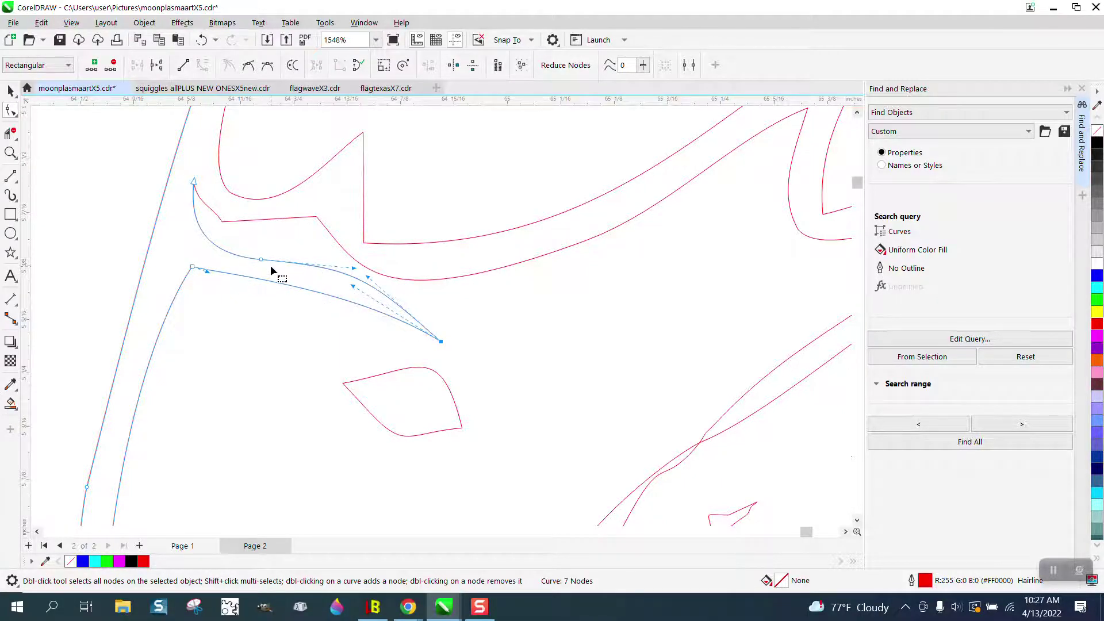
{"action": "scroll", "coordinate": [399, 342], "scroll_direction": "down", "scroll_amount": 5}
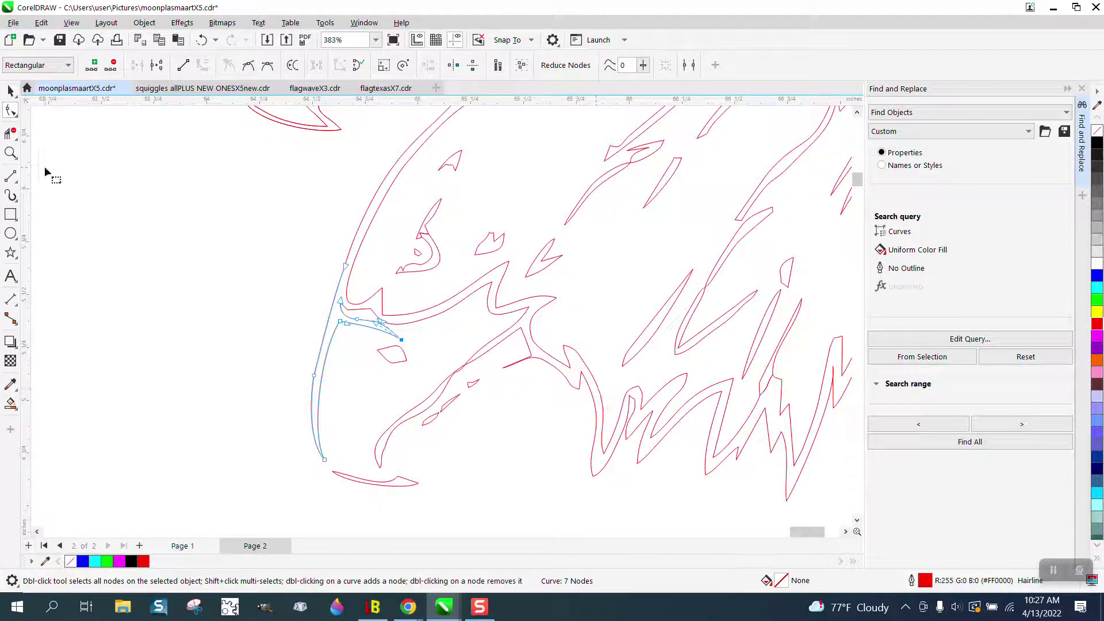
Smooth the outline's sharp join by adjusting its end node's handle.
{"action": "left_click", "coordinate": [10, 154]}
{"action": "left_click_drag", "start_coordinate": [509, 380], "coordinate": [661, 409]}
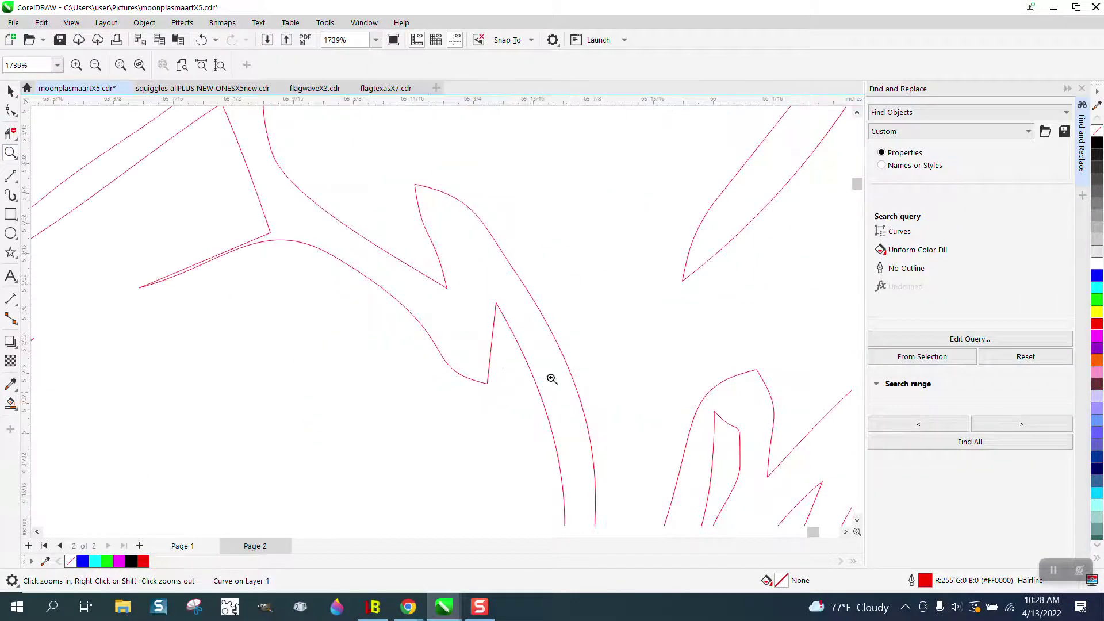
{"action": "left_click", "coordinate": [11, 110]}
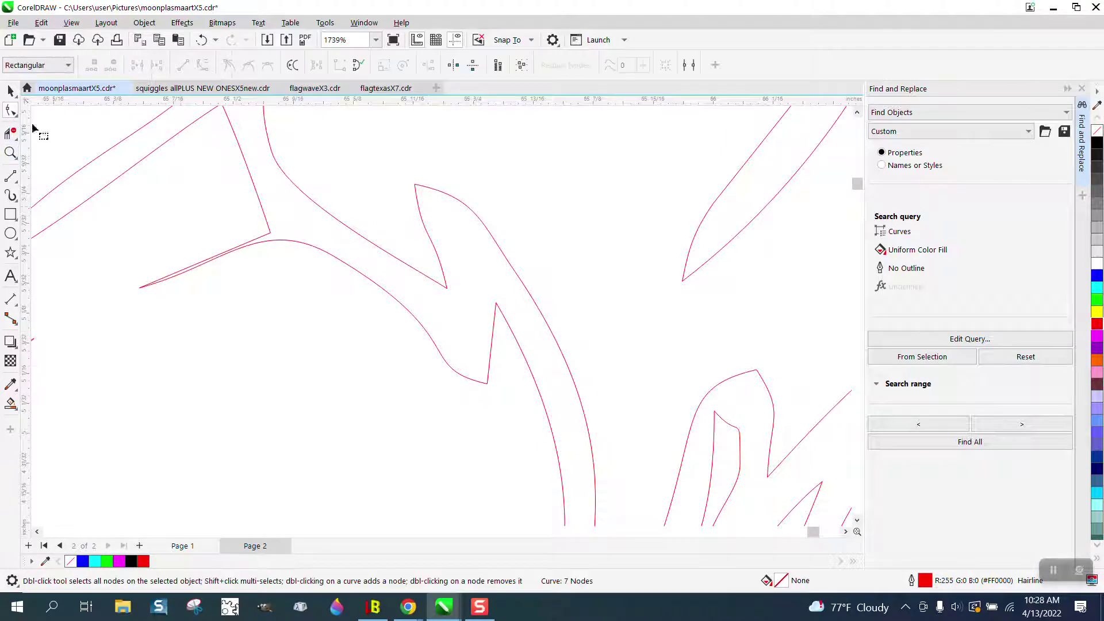
{"action": "left_click", "coordinate": [278, 242]}
{"action": "left_click", "coordinate": [139, 288]}
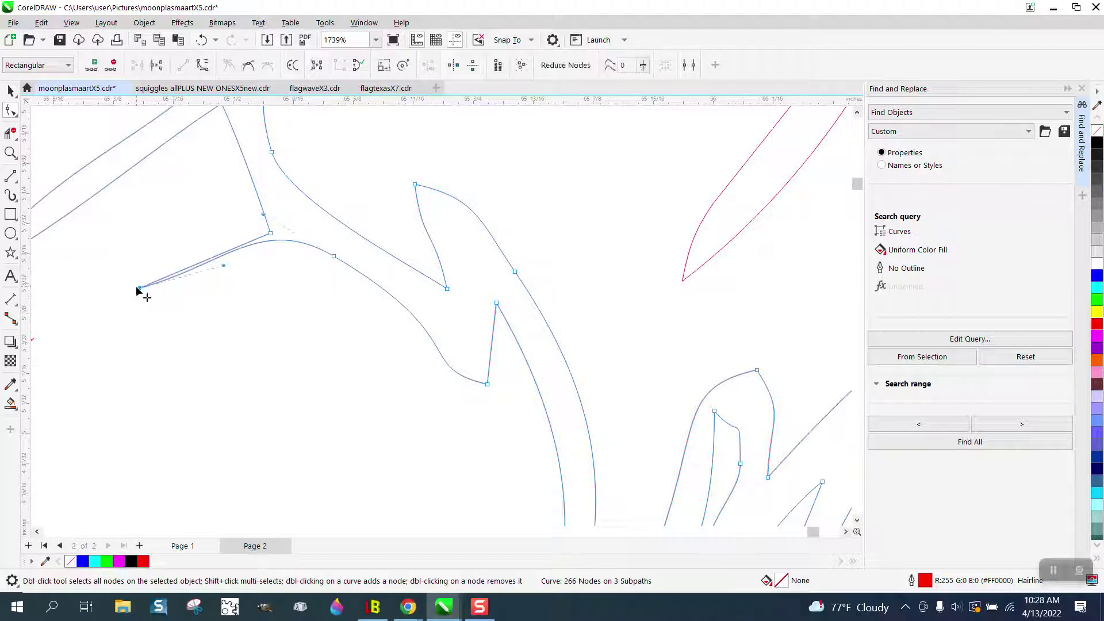
{"action": "left_click_drag", "start_coordinate": [223, 266], "coordinate": [208, 319]}
{"action": "scroll", "coordinate": [440, 371], "scroll_direction": "down", "scroll_amount": 2}
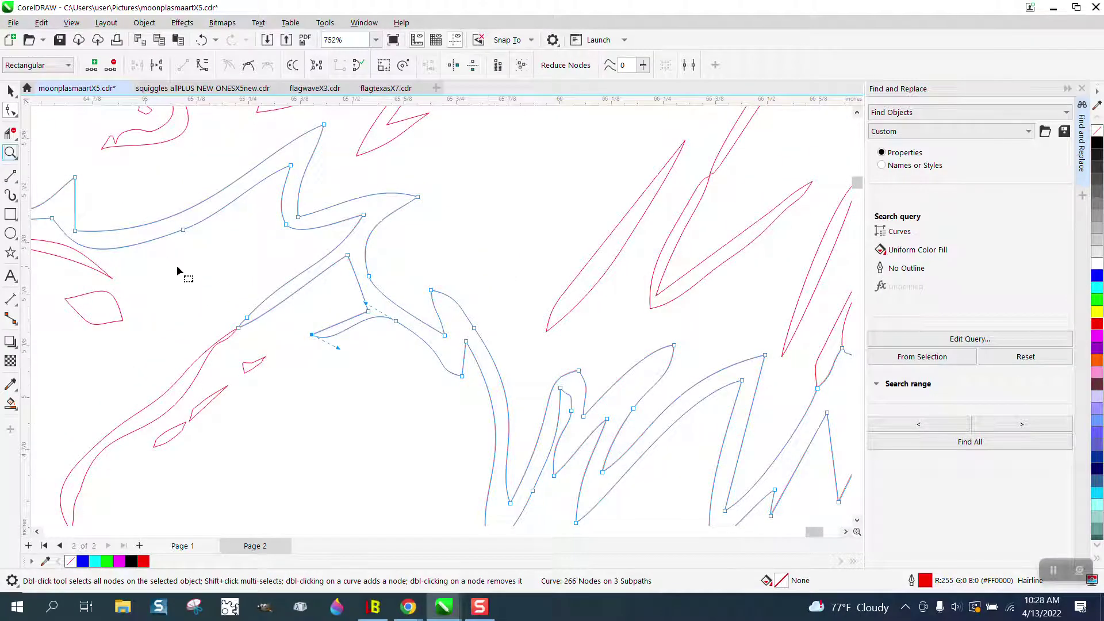
{"action": "left_click_drag", "start_coordinate": [193, 292], "coordinate": [311, 368]}
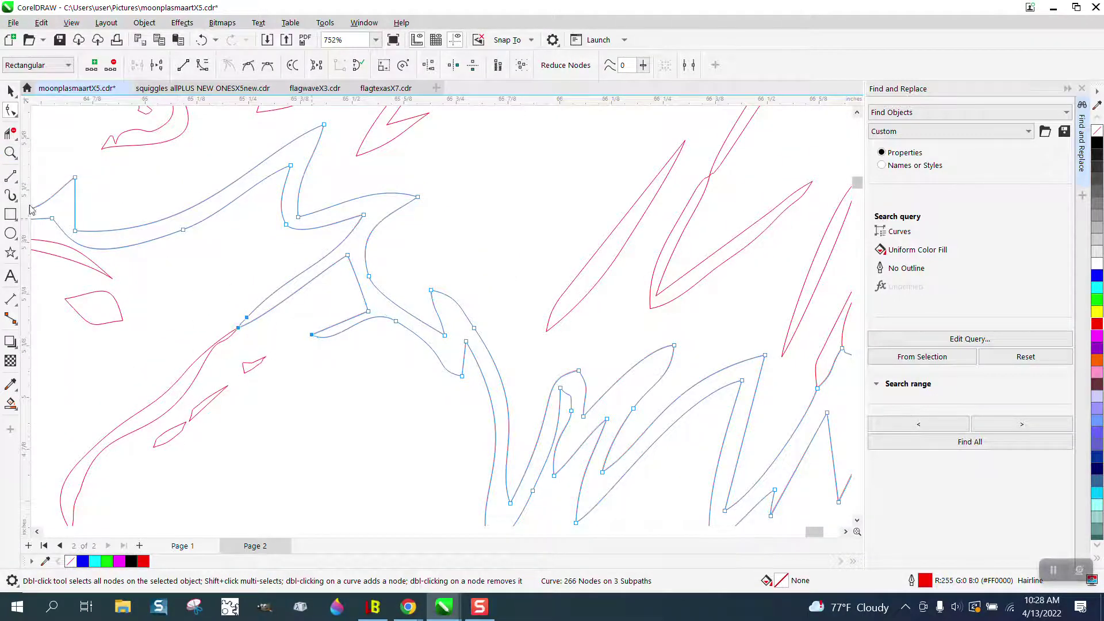
Nudge a node near the curve crossing and Virtual Segment Delete the tiny loop and tip.
{"action": "left_click", "coordinate": [11, 153]}
{"action": "left_click_drag", "start_coordinate": [201, 308], "coordinate": [315, 360]}
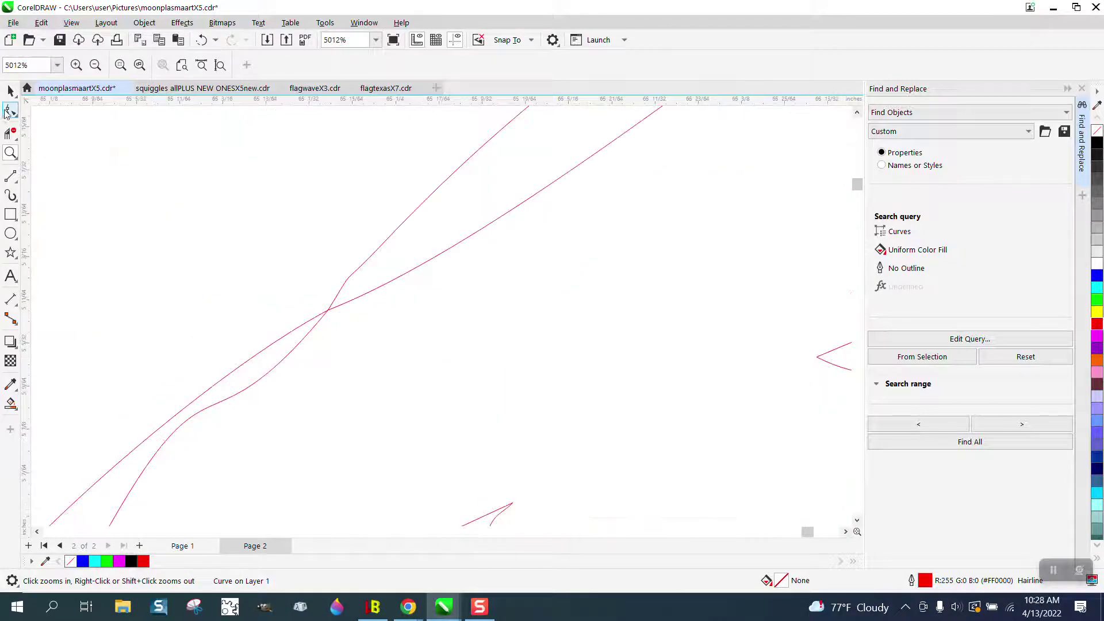
{"action": "left_click", "coordinate": [7, 110]}
{"action": "left_click", "coordinate": [337, 291]}
{"action": "left_click_drag", "start_coordinate": [327, 312], "coordinate": [302, 330]}
{"action": "left_click", "coordinate": [10, 153]}
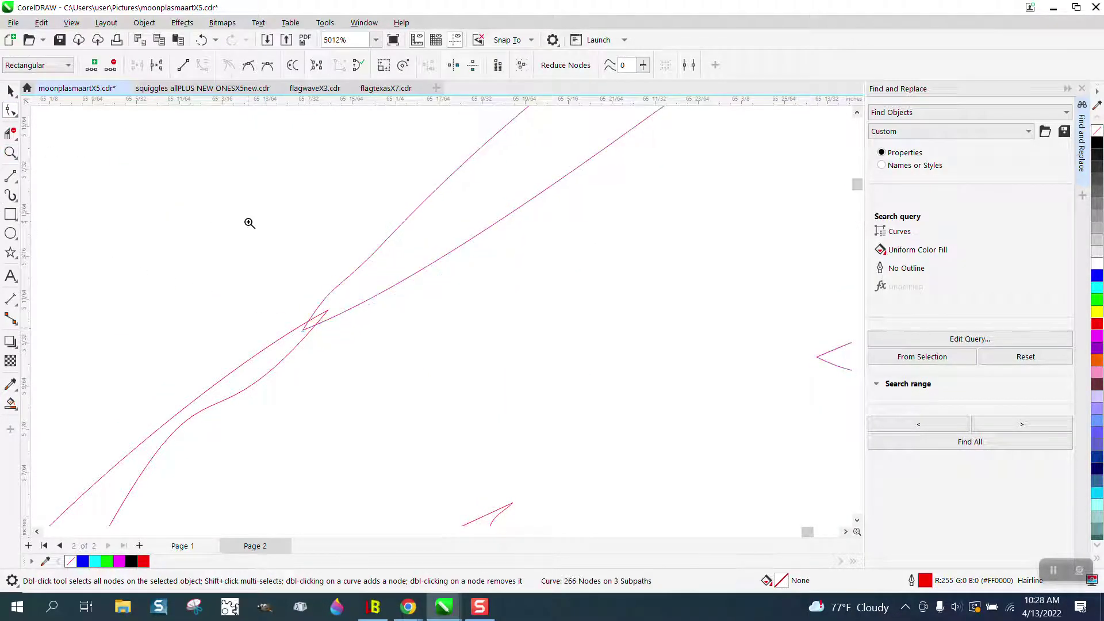
{"action": "left_click_drag", "start_coordinate": [240, 253], "coordinate": [438, 396]}
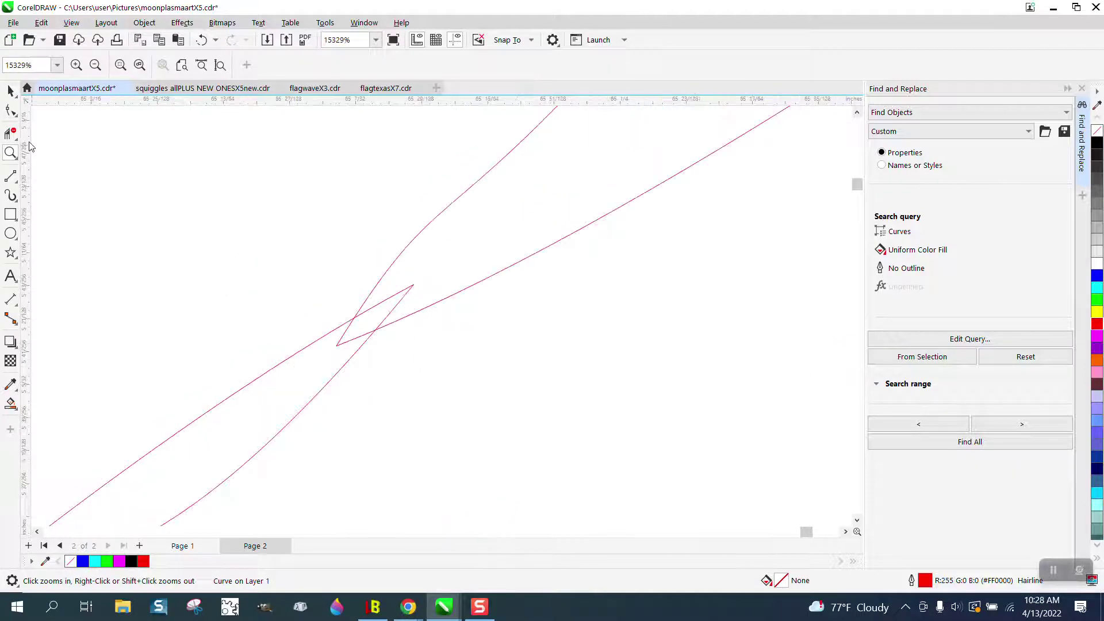
{"action": "left_click", "coordinate": [392, 293]}
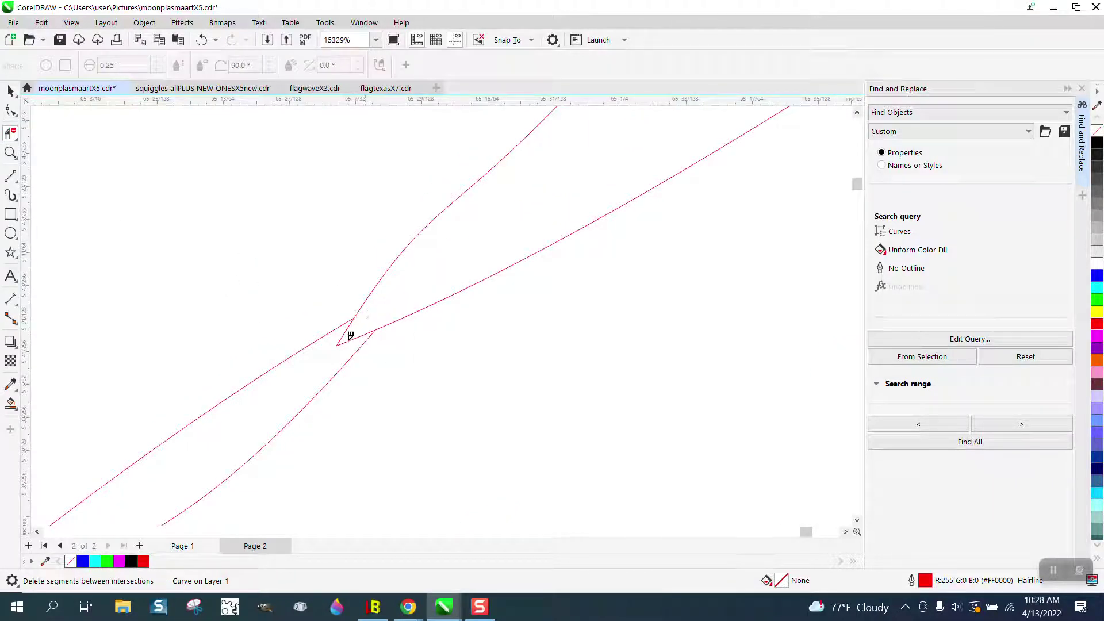
{"action": "left_click", "coordinate": [350, 337]}
Zoom out to view the whole 60-curve eagle drawing.
{"action": "scroll", "coordinate": [311, 271], "scroll_direction": "down", "scroll_amount": 5}
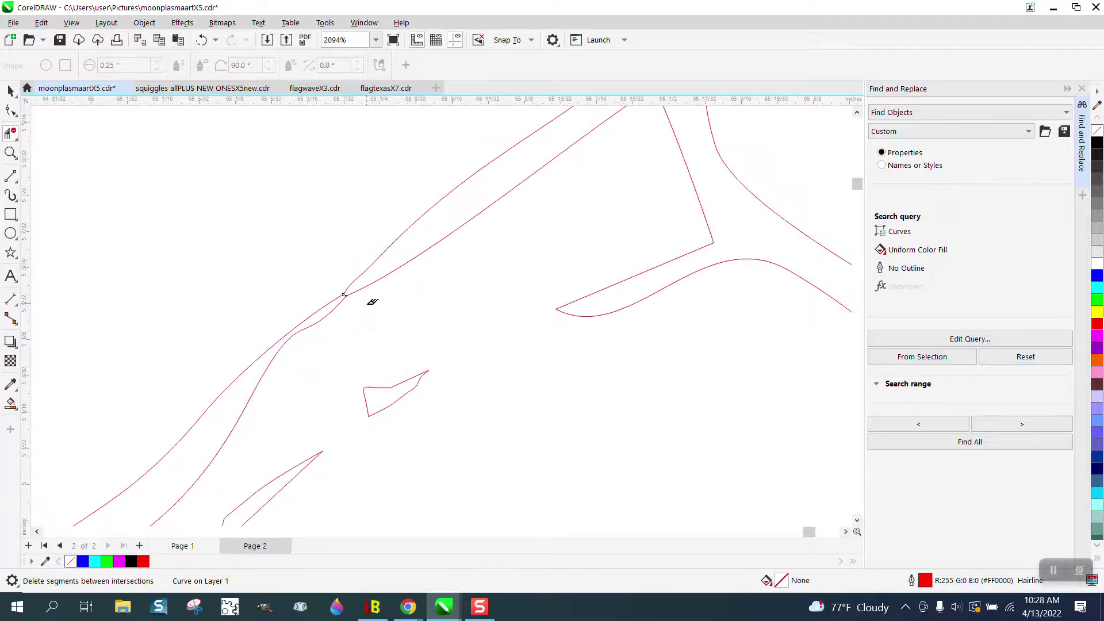
{"action": "scroll", "coordinate": [372, 302], "scroll_direction": "down", "scroll_amount": 4}
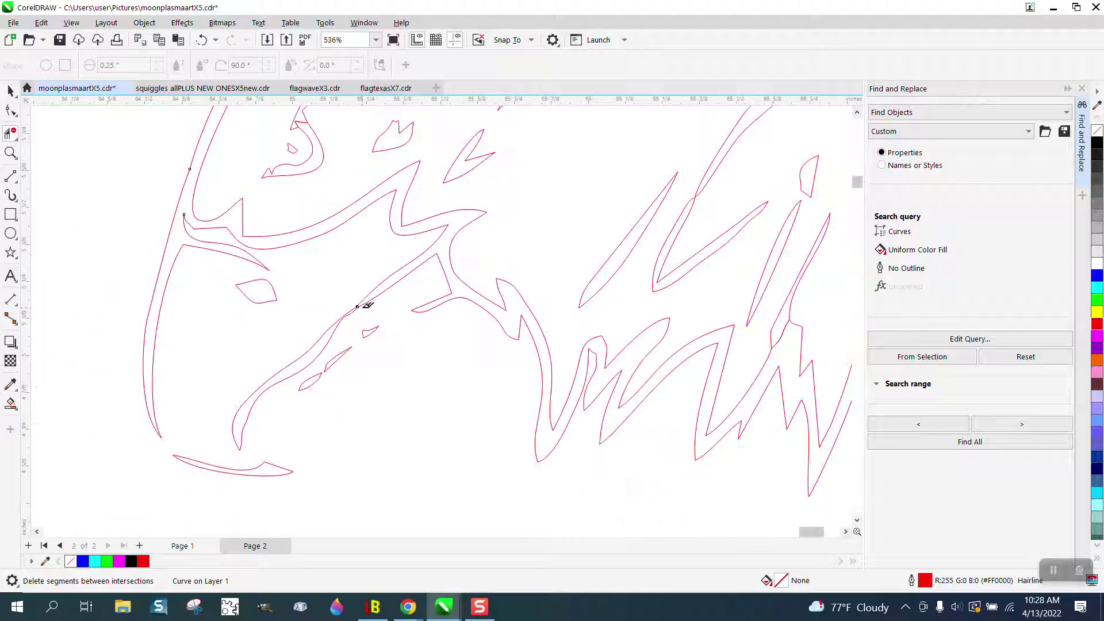
{"action": "scroll", "coordinate": [363, 306], "scroll_direction": "down", "scroll_amount": 1}
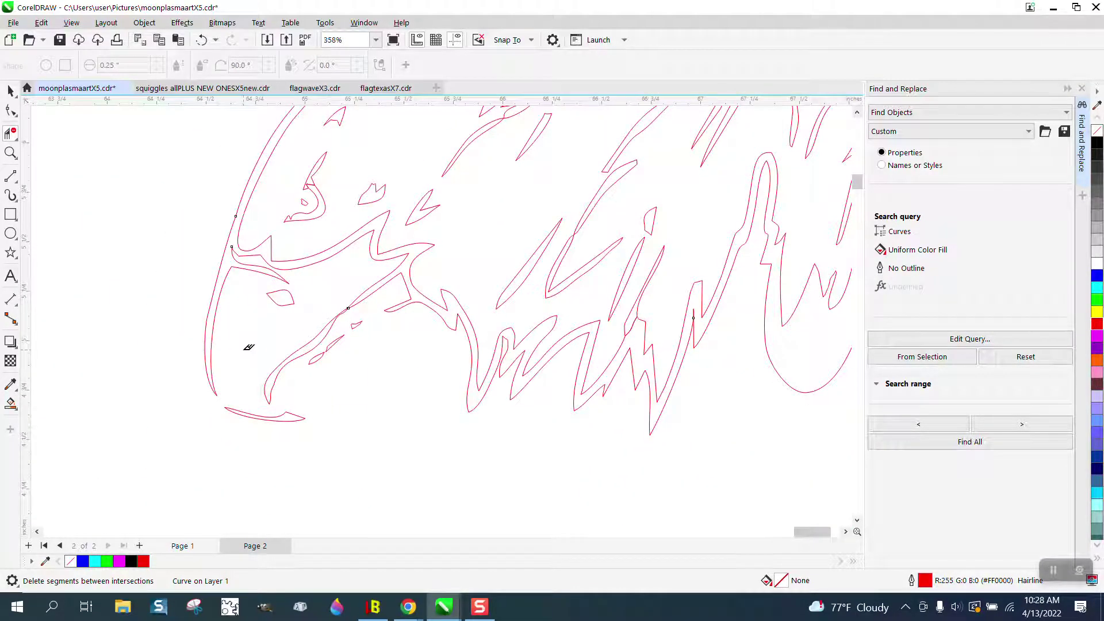
{"action": "scroll", "coordinate": [237, 392], "scroll_direction": "down", "scroll_amount": 2}
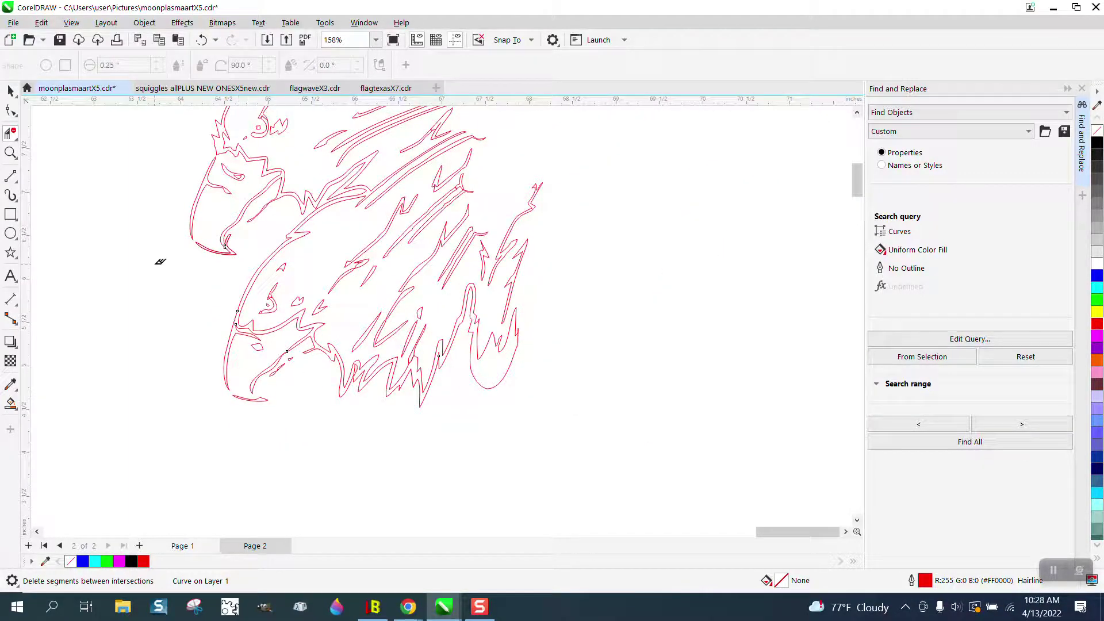
{"action": "scroll", "coordinate": [213, 259], "scroll_direction": "down", "scroll_amount": 3}
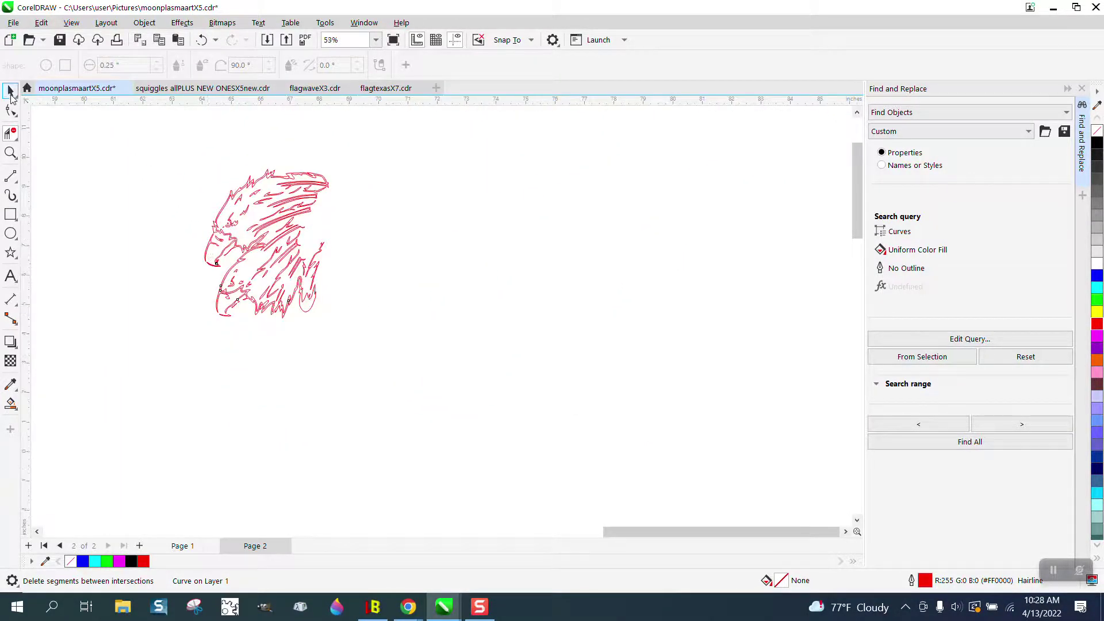
{"action": "left_click", "coordinate": [10, 92]}
Try filling all 60 selected eagle outlines blue, undo it, and zoom in on the eagle.
{"action": "left_click_drag", "start_coordinate": [150, 140], "coordinate": [394, 327]}
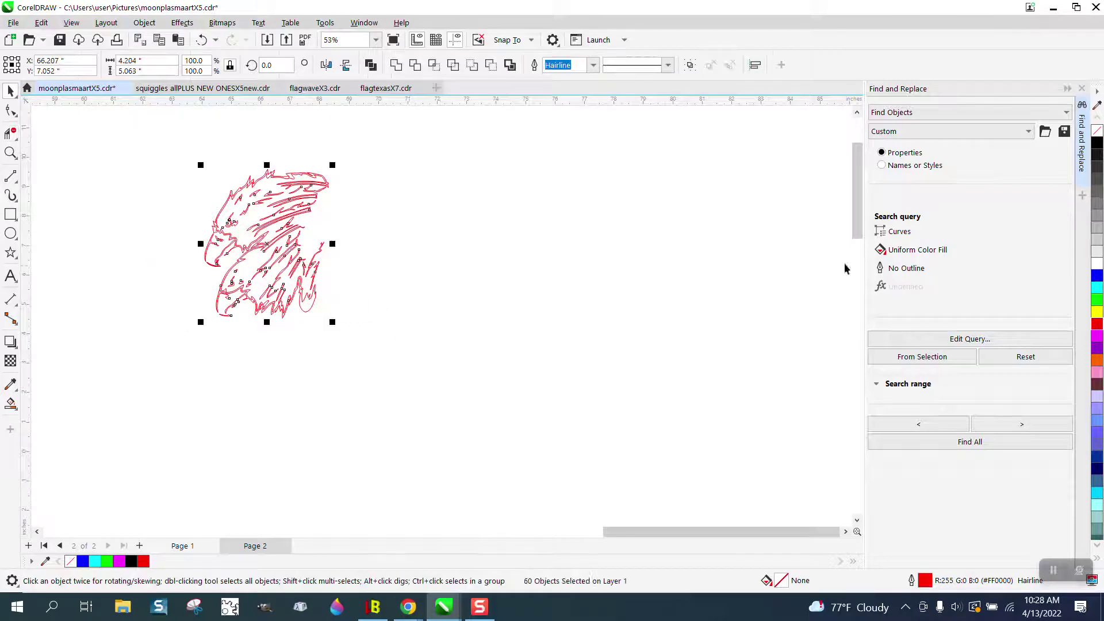
{"action": "left_click", "coordinate": [1096, 277]}
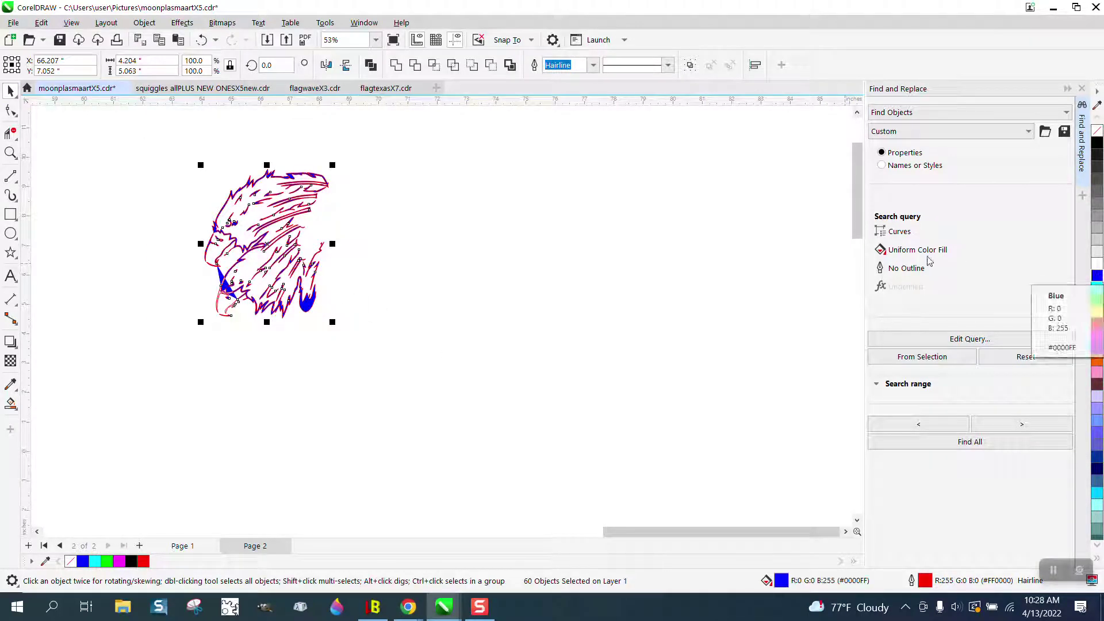
{"action": "left_click", "coordinate": [200, 40]}
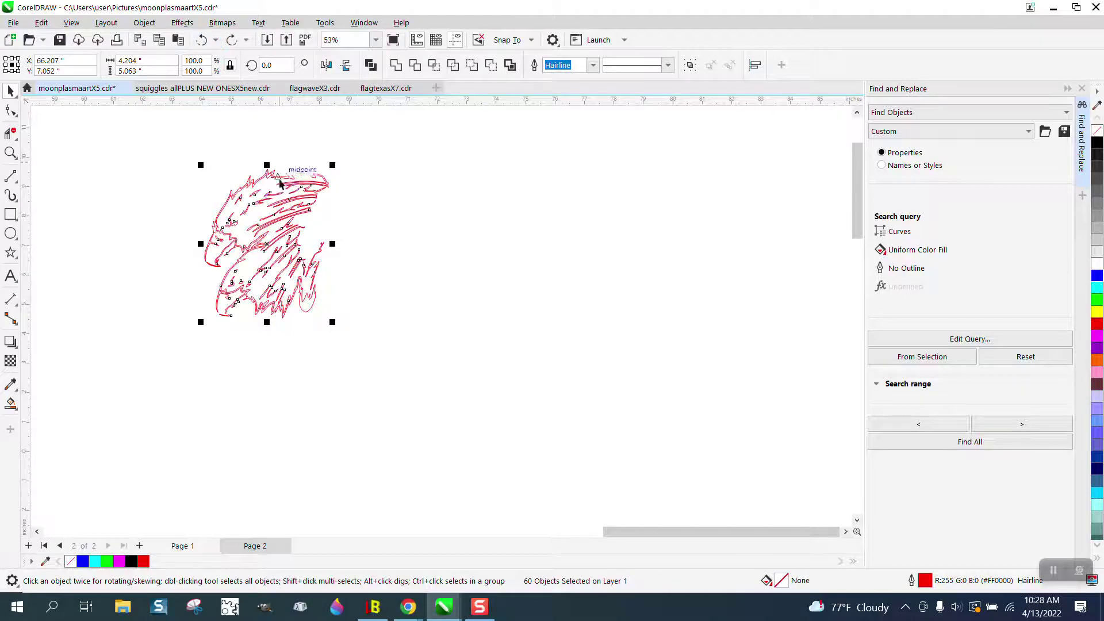
{"action": "key", "text": "z"}
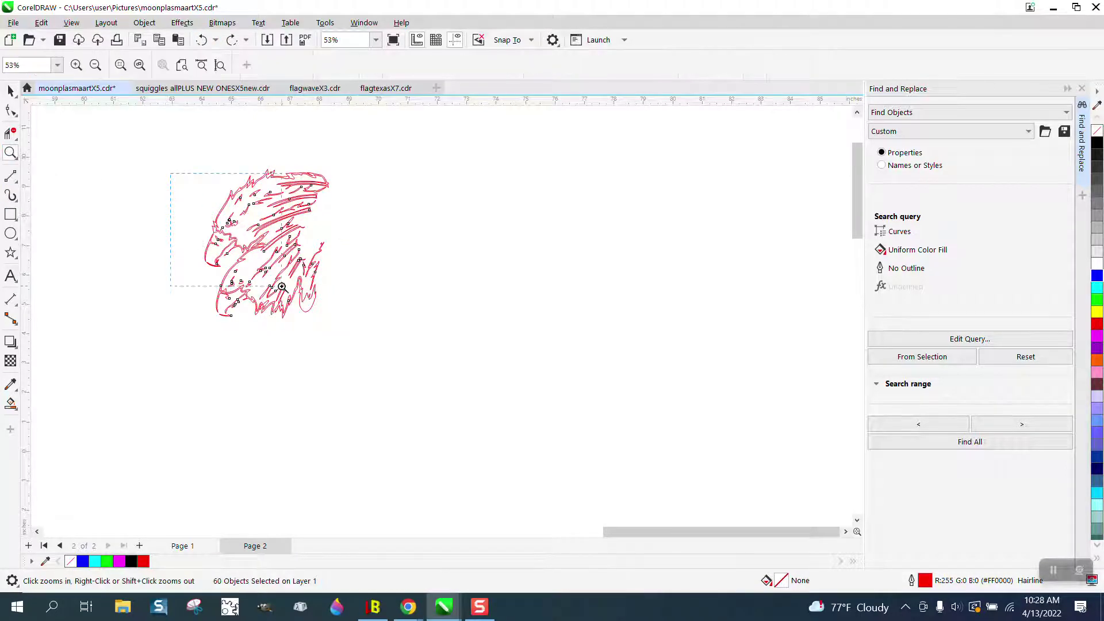
{"action": "left_click_drag", "start_coordinate": [282, 286], "coordinate": [483, 369]}
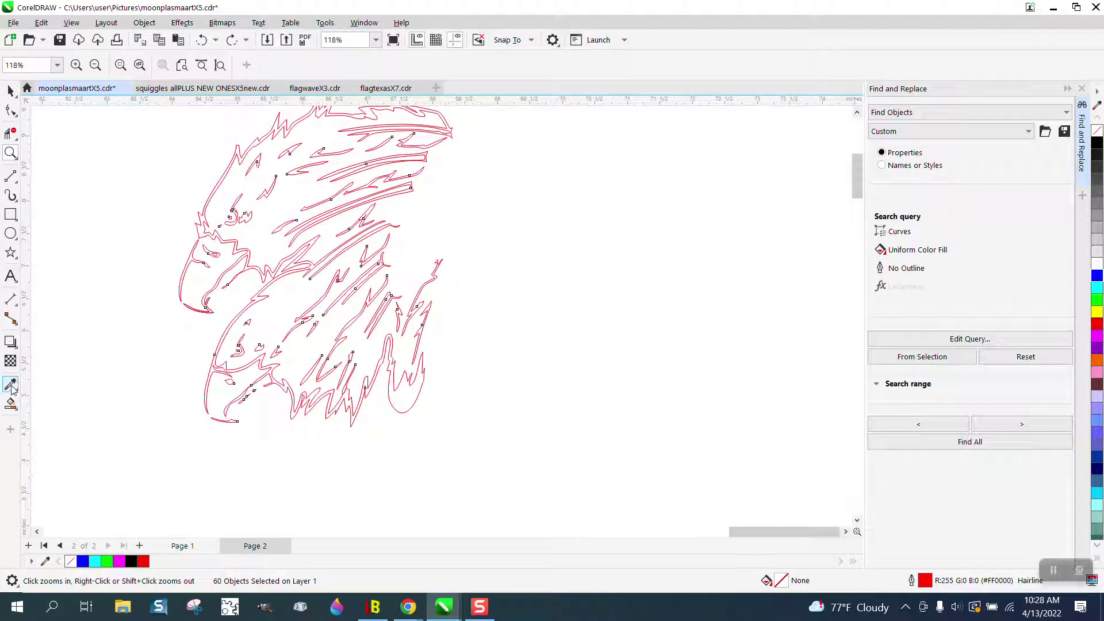
{"action": "left_click_drag", "start_coordinate": [124, 240], "coordinate": [598, 460]}
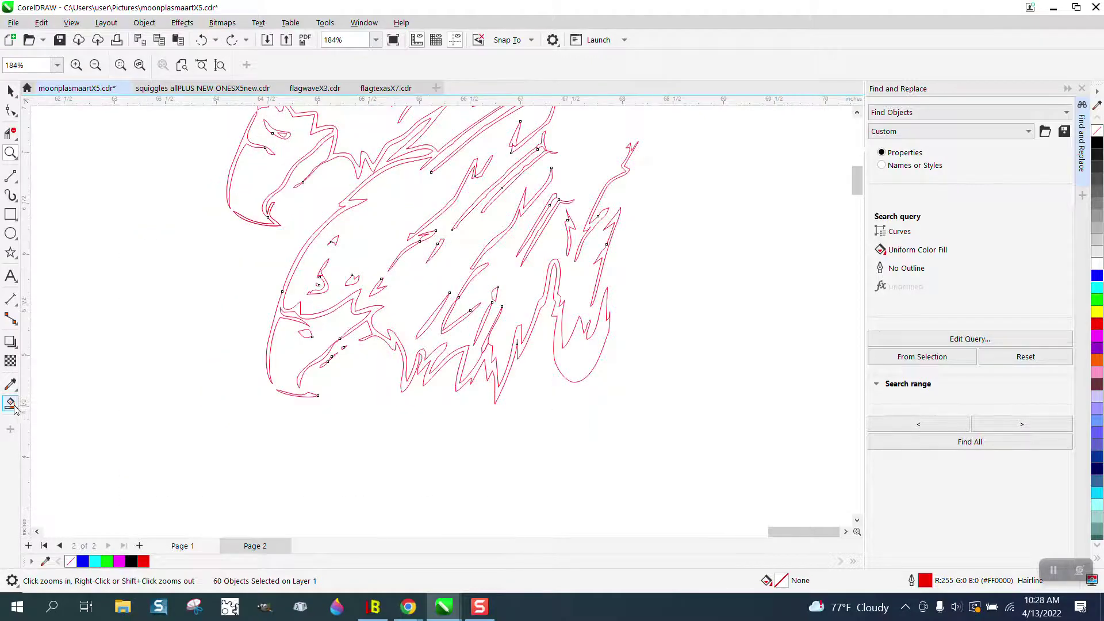
Smart Fill an enclosed region, the head's left edge and the thin upper neck band blue.
{"action": "left_click", "coordinate": [12, 405]}
{"action": "left_click", "coordinate": [277, 315]}
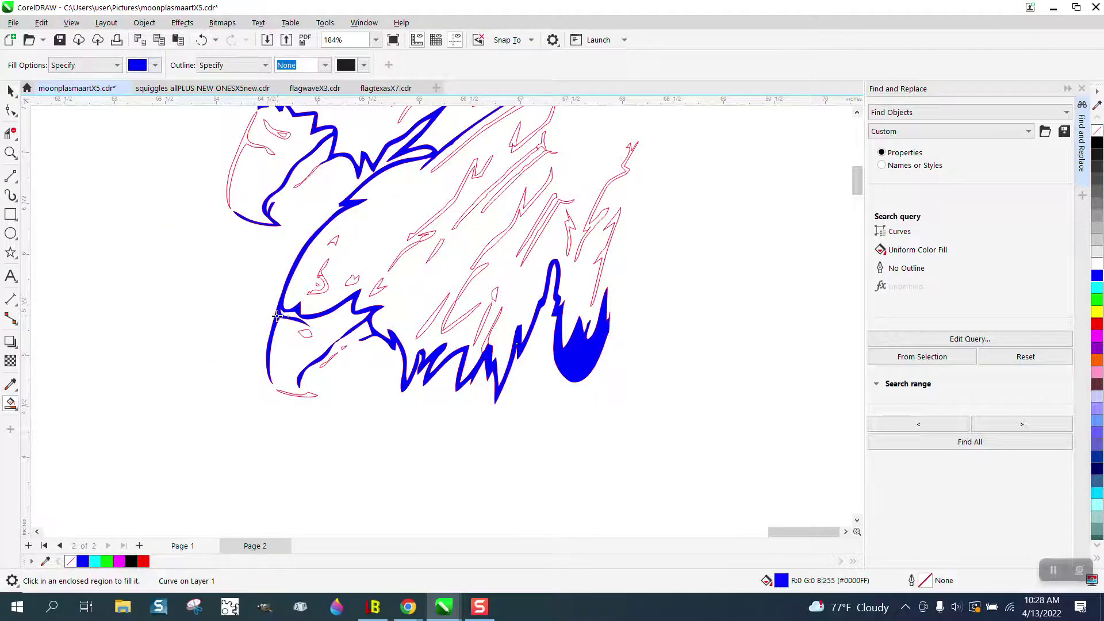
{"action": "left_click", "coordinate": [237, 168]}
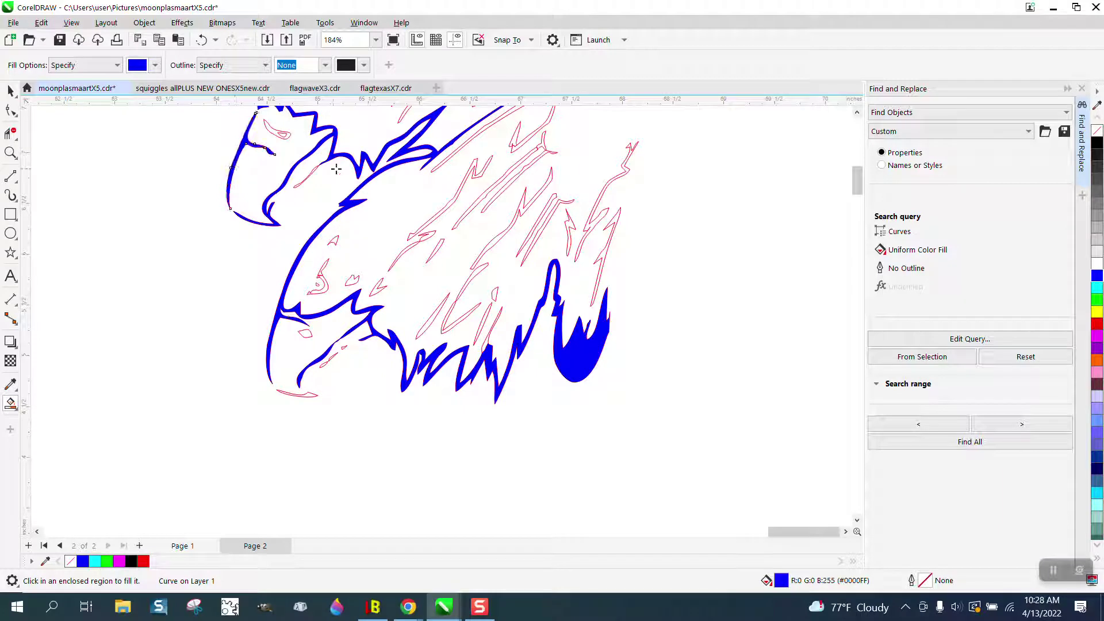
{"action": "left_click", "coordinate": [441, 166]}
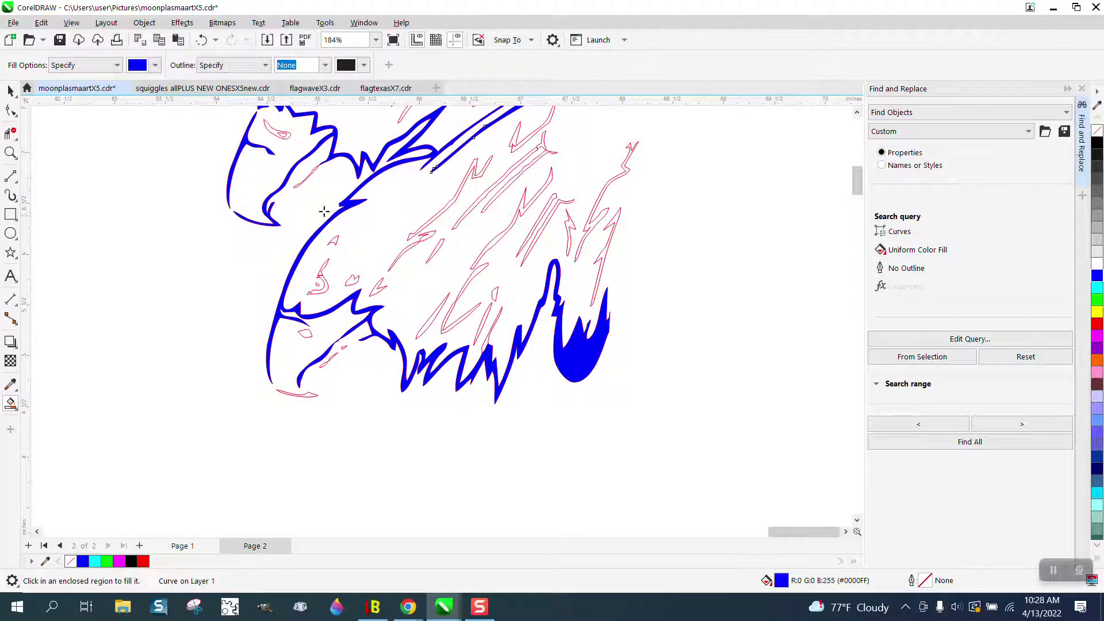
{"action": "left_click", "coordinate": [11, 153]}
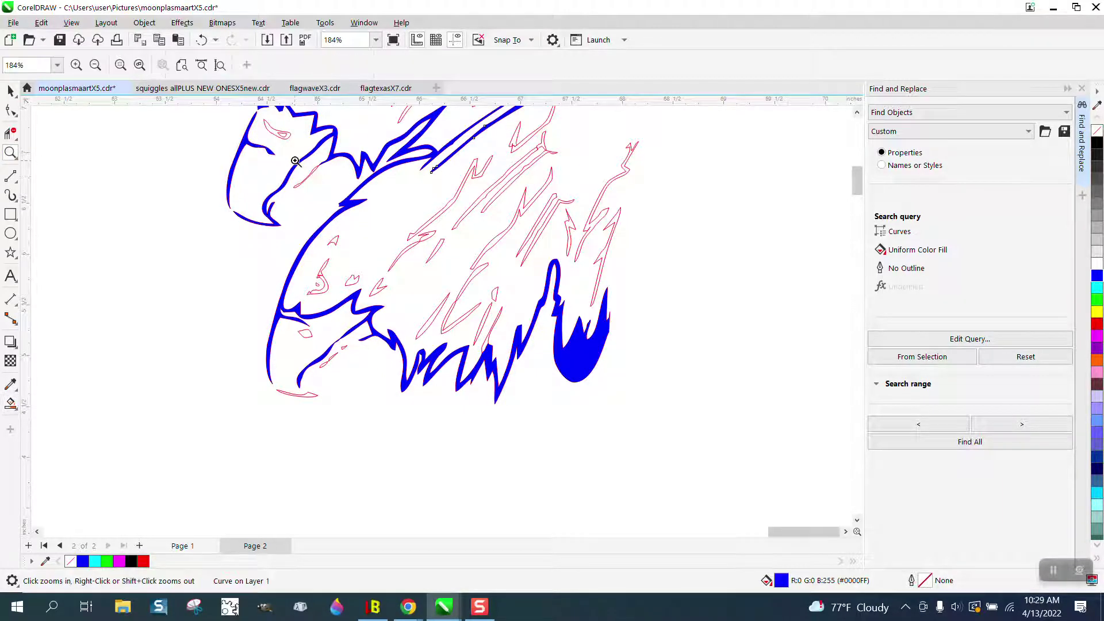
{"action": "left_click", "coordinate": [387, 204]}
Undo the blue fills and pull a curve node down-left to reshape the join.
{"action": "left_click", "coordinate": [200, 41]}
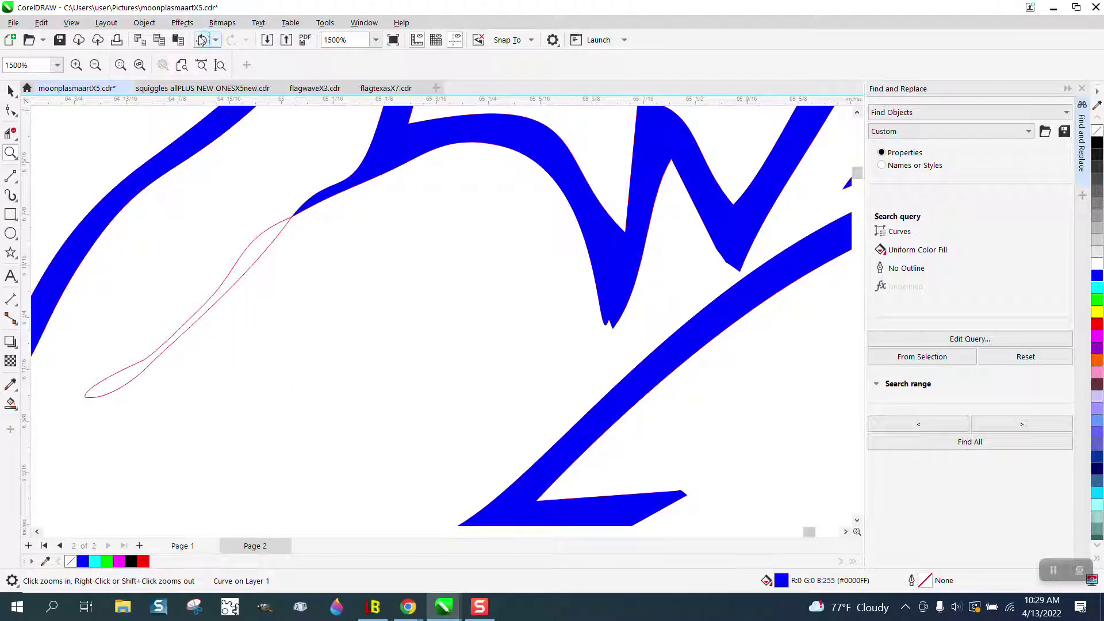
{"action": "left_click", "coordinate": [201, 41]}
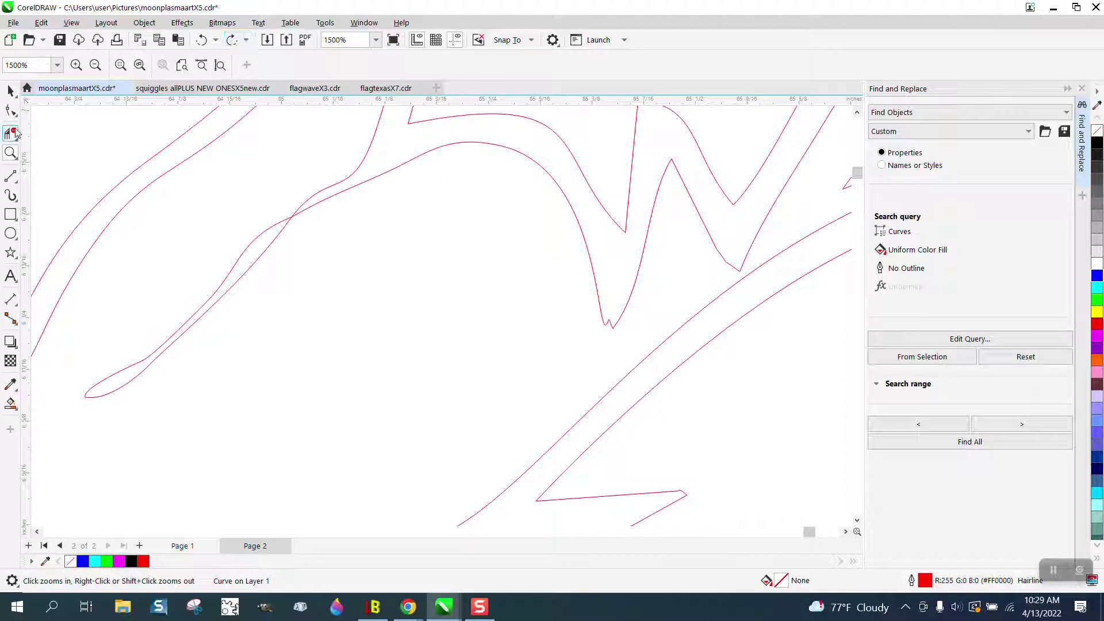
{"action": "left_click", "coordinate": [11, 109]}
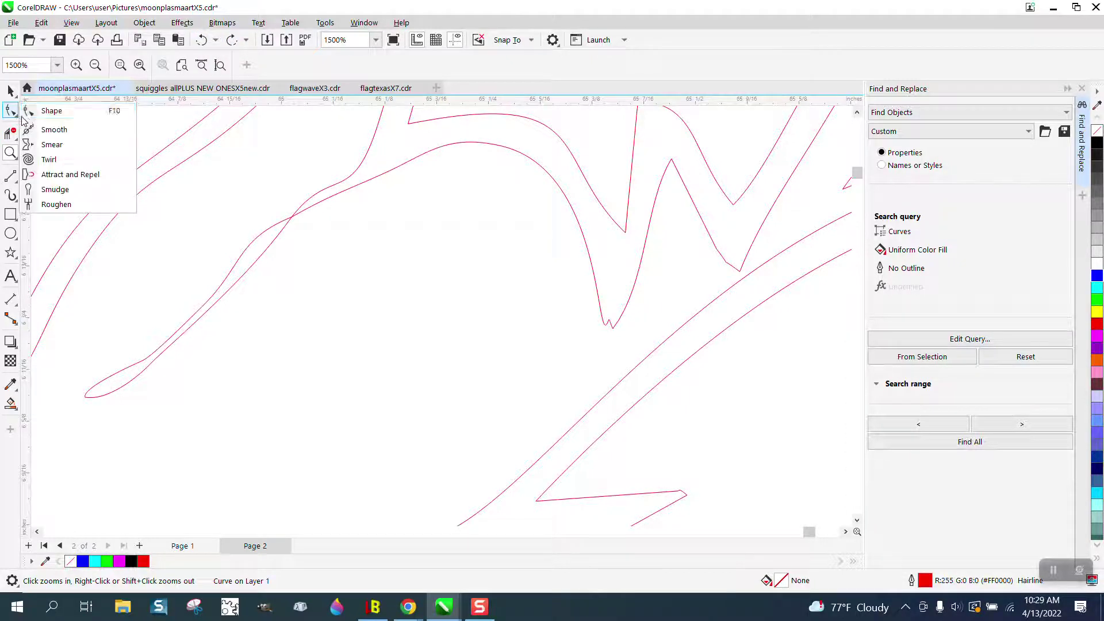
{"action": "left_click", "coordinate": [46, 108]}
{"action": "key", "text": "F10"}
{"action": "left_click_drag", "start_coordinate": [291, 220], "coordinate": [273, 241]}
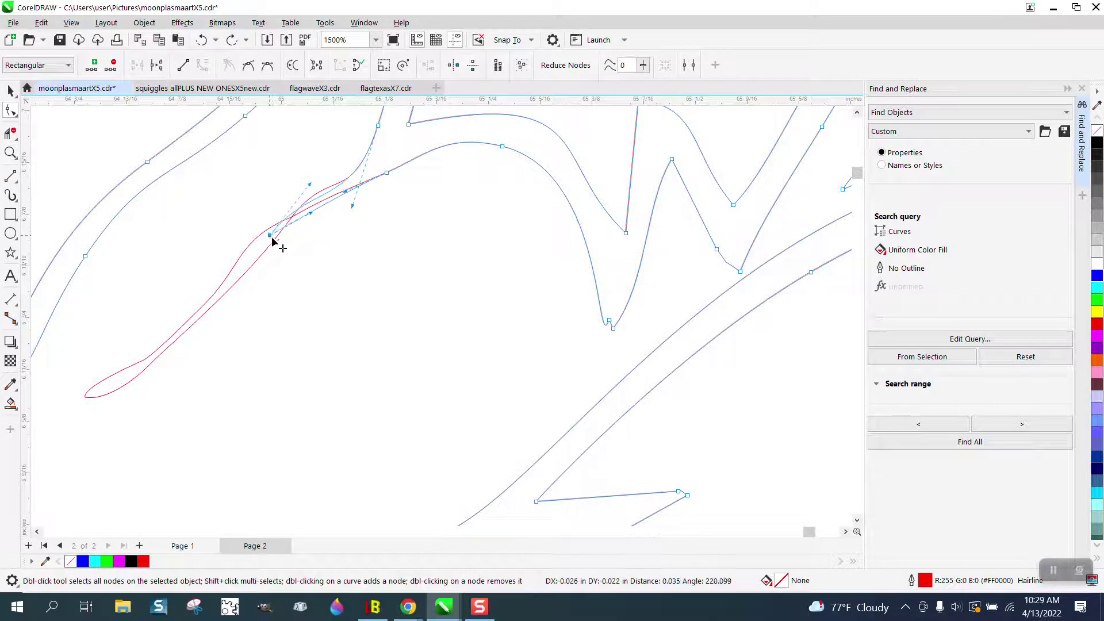
Virtual Segment Delete the small spike and loop at the curve intersection.
{"action": "left_click", "coordinate": [11, 152]}
{"action": "left_click_drag", "start_coordinate": [215, 191], "coordinate": [434, 308]}
{"action": "left_click", "coordinate": [12, 134]}
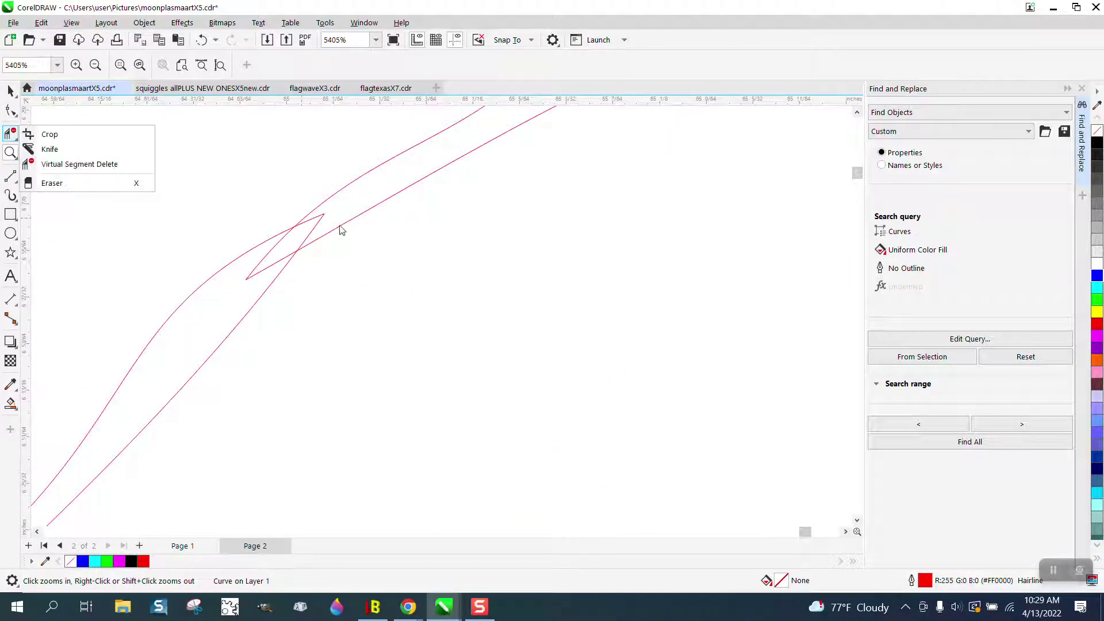
{"action": "left_click", "coordinate": [113, 166]}
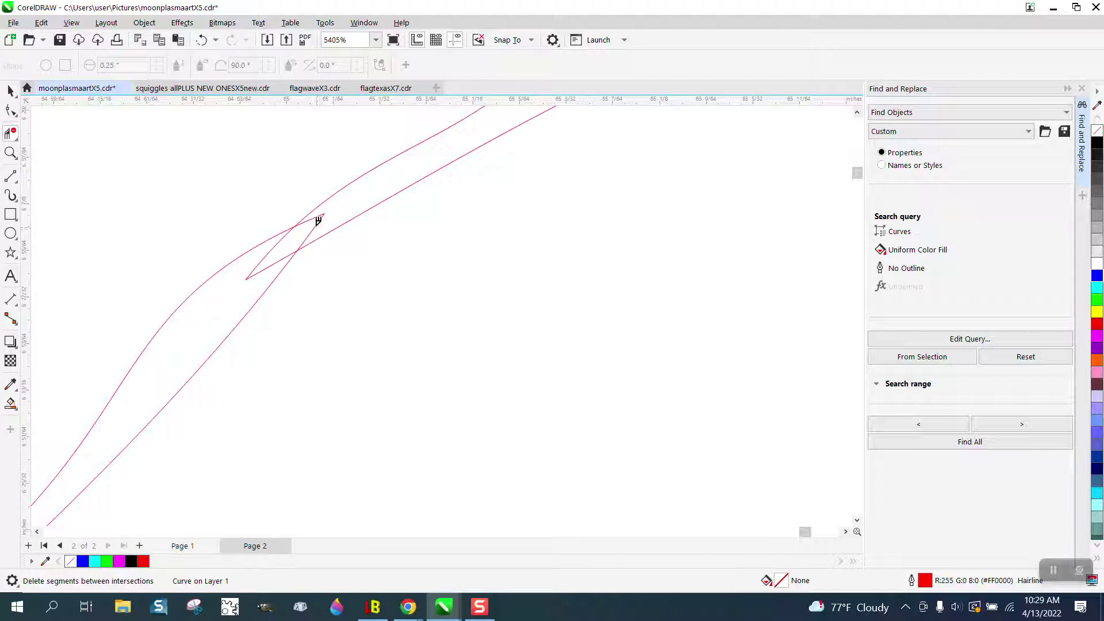
{"action": "left_click", "coordinate": [316, 221]}
{"action": "left_click", "coordinate": [278, 257]}
{"action": "scroll", "coordinate": [271, 239], "scroll_direction": "down", "scroll_amount": 10}
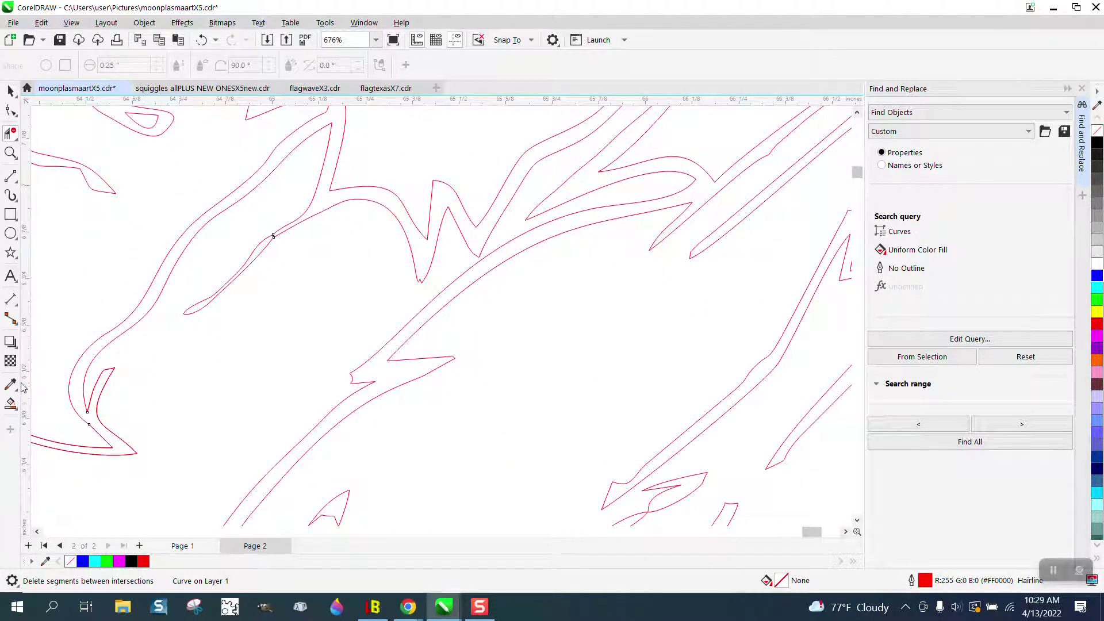
{"action": "left_click", "coordinate": [11, 404]}
Smart Fill the neck band, narrow beak band and eye region with blue.
{"action": "left_click", "coordinate": [330, 171]}
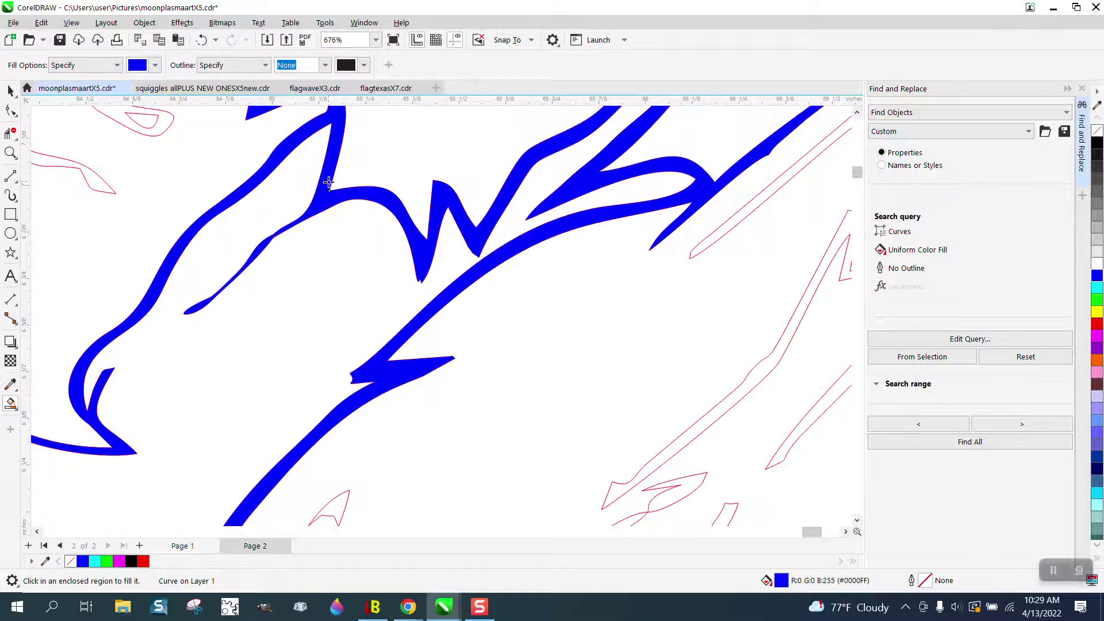
{"action": "scroll", "coordinate": [368, 278], "scroll_direction": "down", "scroll_amount": 6}
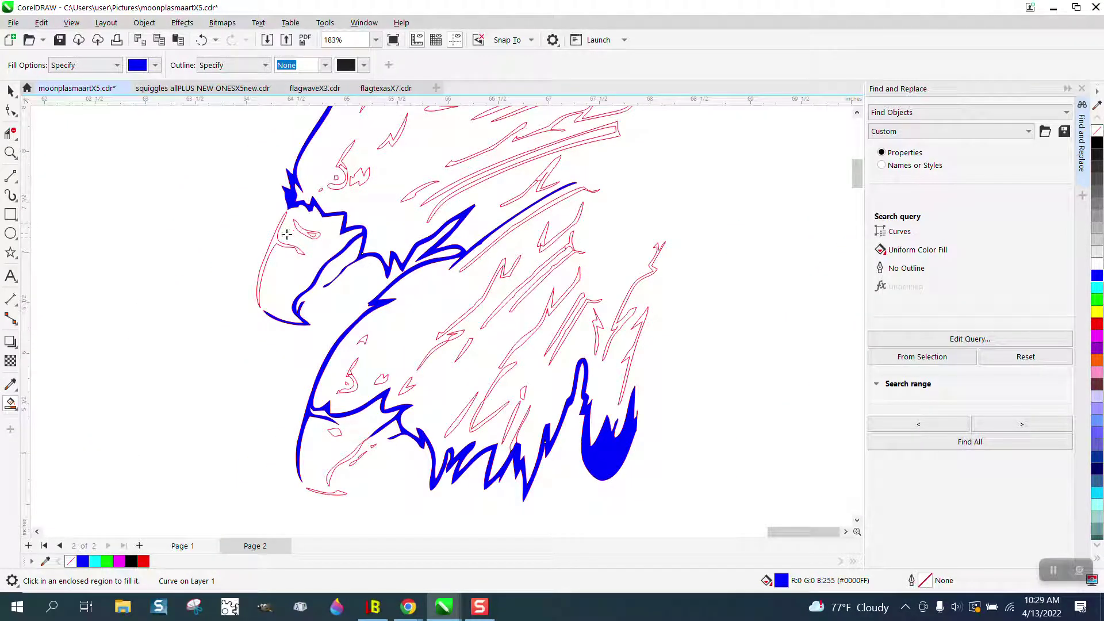
{"action": "left_click", "coordinate": [275, 240]}
{"action": "left_click", "coordinate": [300, 229]}
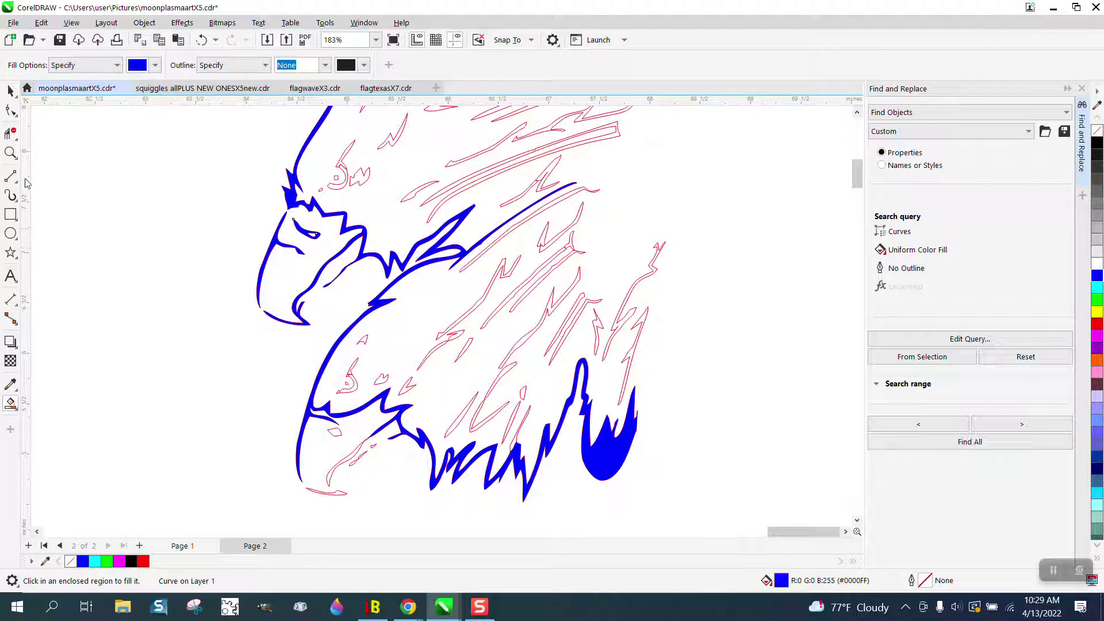
Remove the short stray segment in the eye outline with Virtual Segment Delete.
{"action": "left_click", "coordinate": [10, 153]}
{"action": "left_click", "coordinate": [430, 420]}
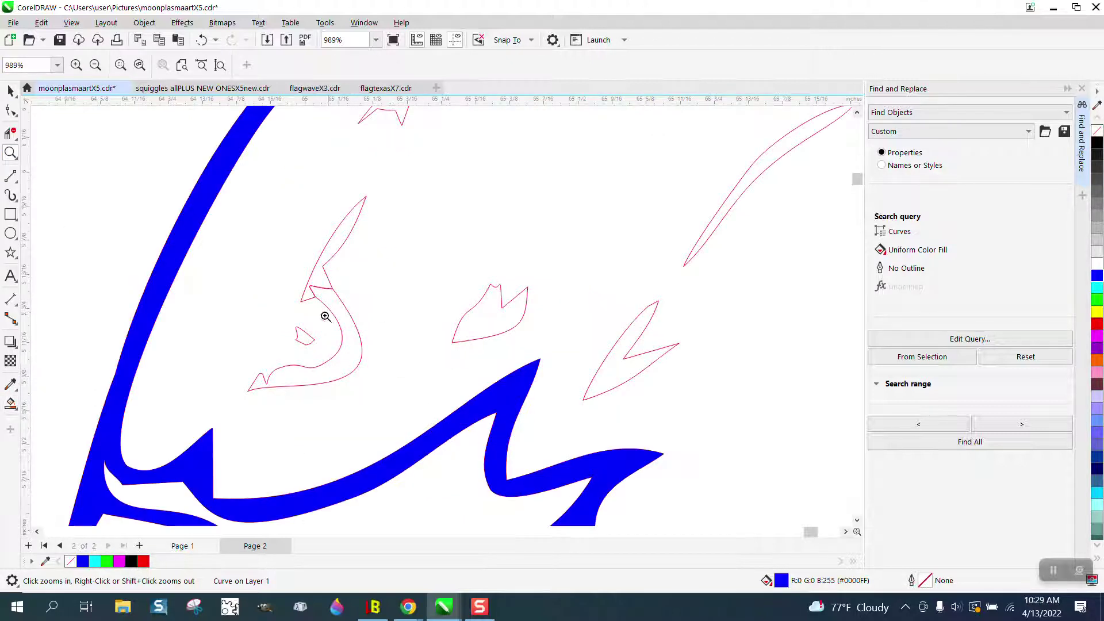
{"action": "left_click", "coordinate": [10, 133]}
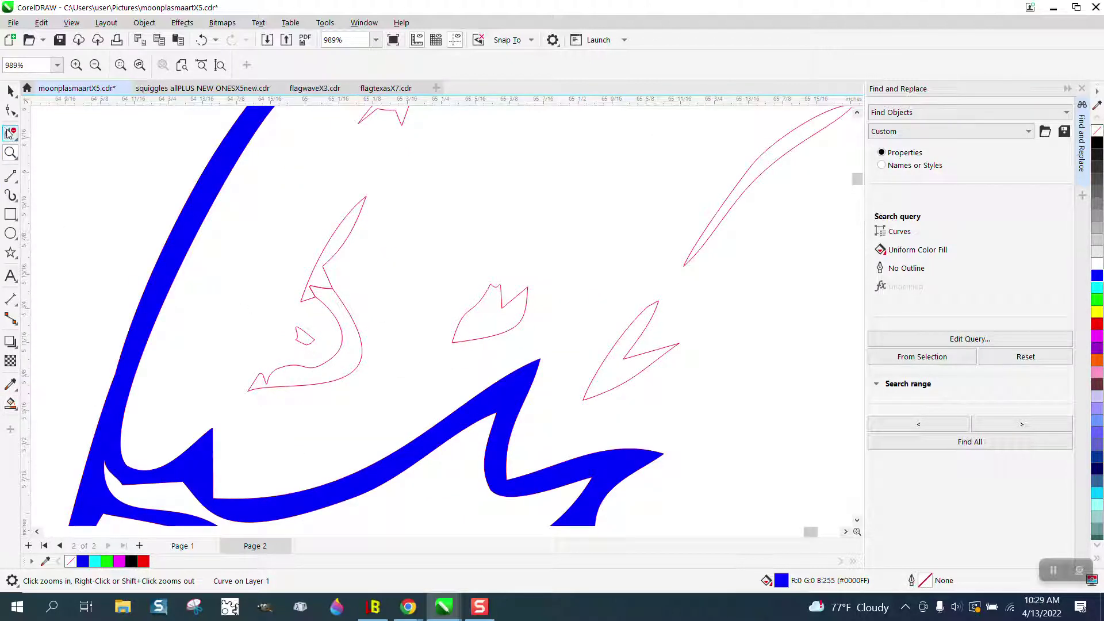
{"action": "left_click", "coordinate": [331, 286]}
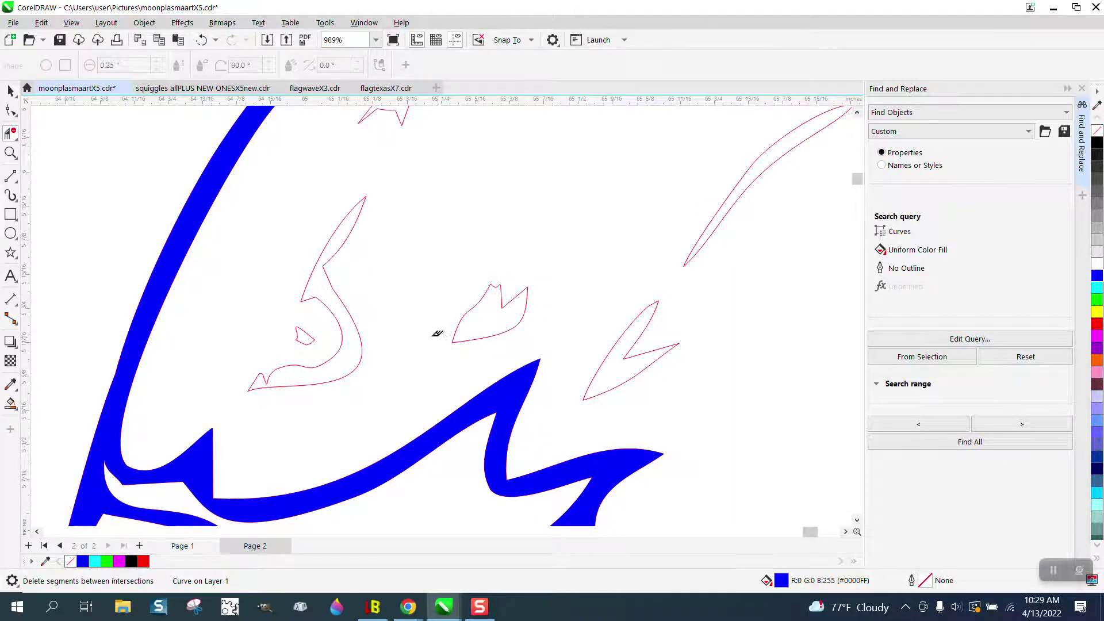
{"action": "scroll", "coordinate": [437, 334], "scroll_direction": "down", "scroll_amount": 1}
Smart Fill the small eye outline, arrowhead tip and remaining small feather shapes blue.
{"action": "left_click", "coordinate": [10, 403]}
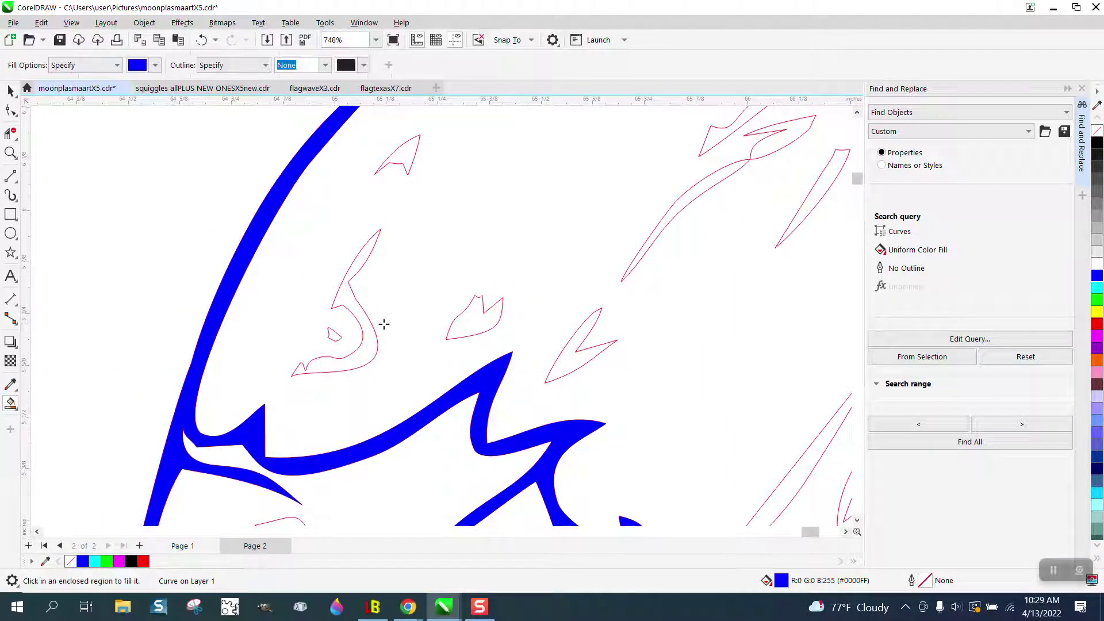
{"action": "left_click", "coordinate": [352, 300]}
{"action": "left_click", "coordinate": [335, 337]}
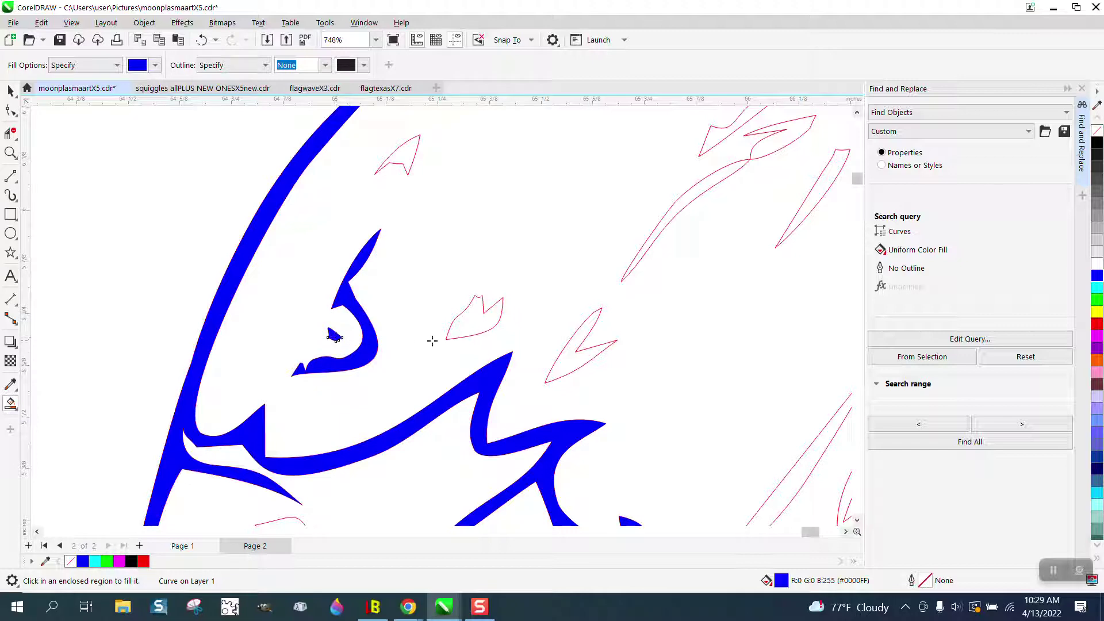
{"action": "left_click", "coordinate": [461, 330]}
{"action": "left_click", "coordinate": [404, 160]}
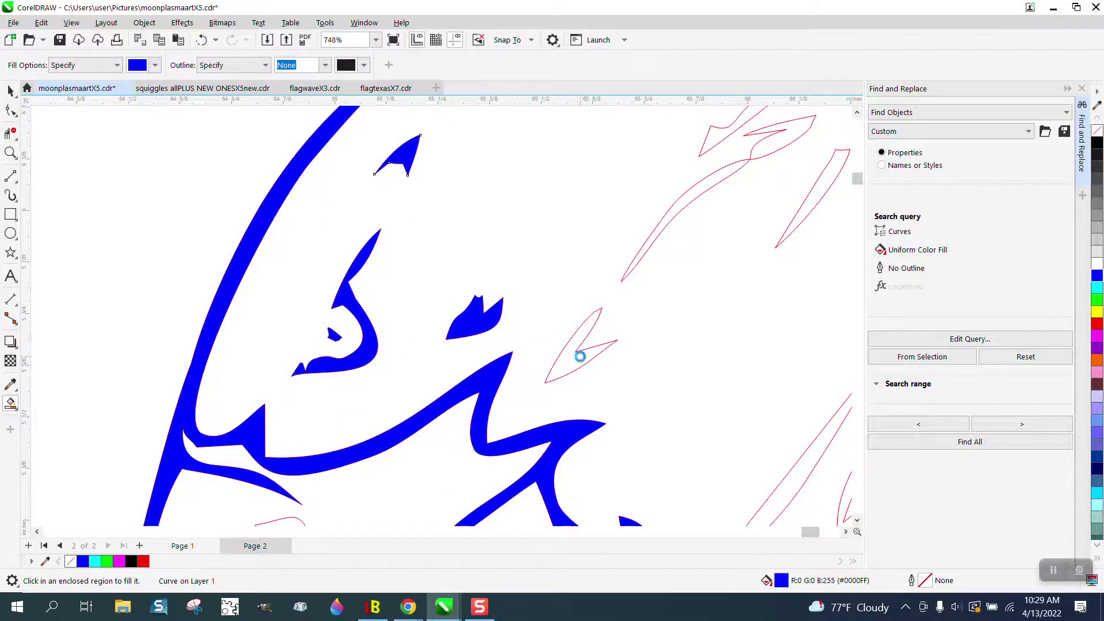
{"action": "left_click", "coordinate": [580, 353]}
{"action": "scroll", "coordinate": [385, 318], "scroll_direction": "down", "scroll_amount": 2}
{"action": "left_click", "coordinate": [339, 419]}
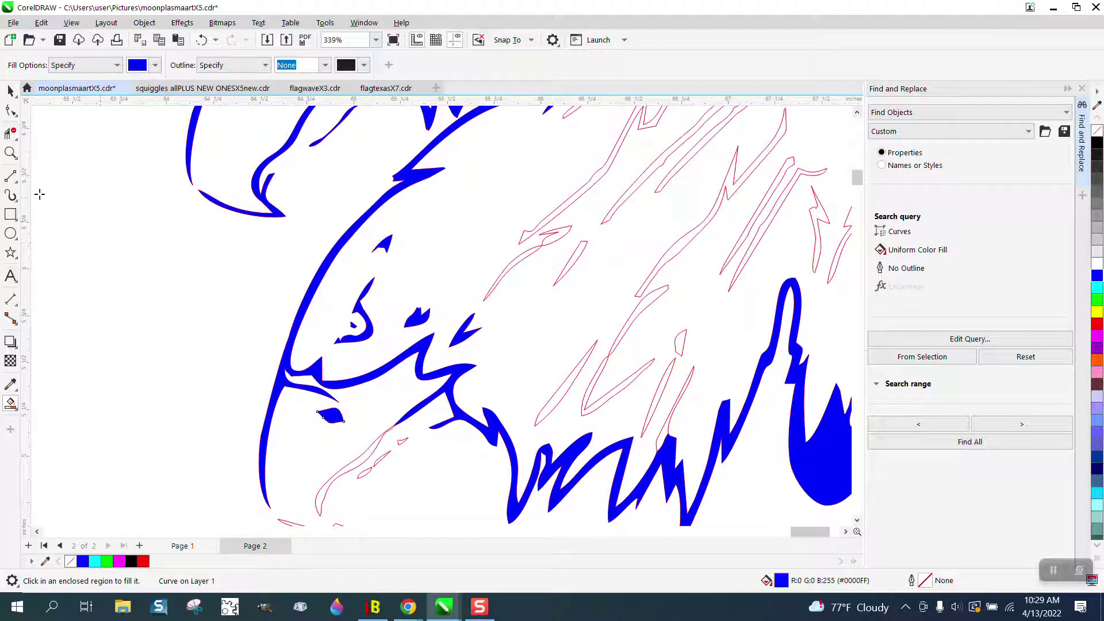
{"action": "left_click", "coordinate": [12, 154]}
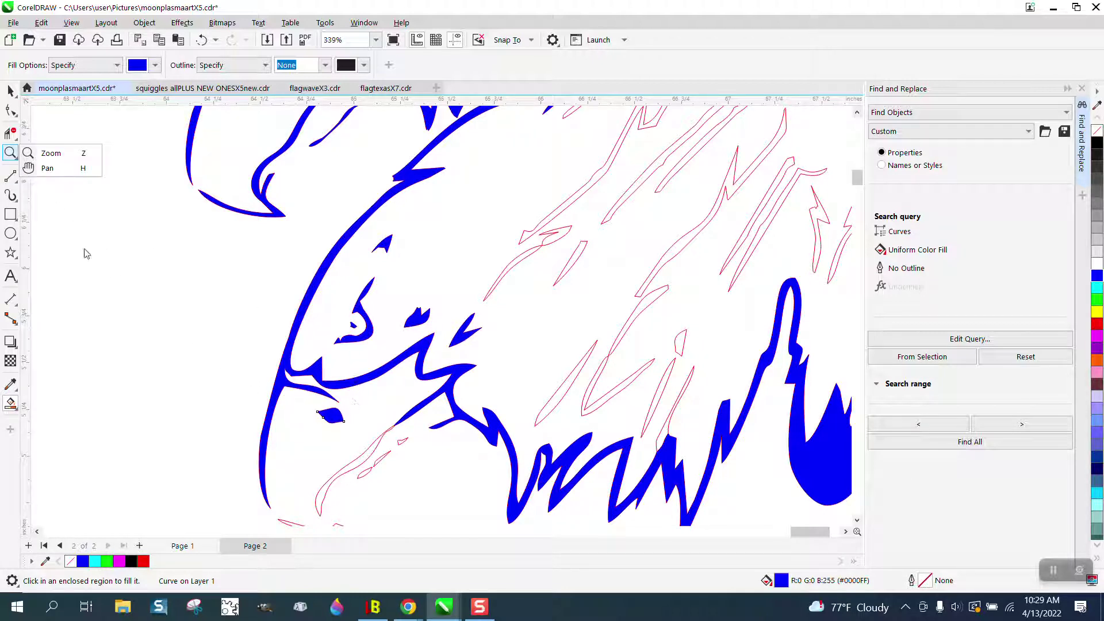
{"action": "left_click", "coordinate": [49, 154]}
Zoom in on the thin red curve and reshape it by dragging its end node down-left and another node down.
{"action": "left_click_drag", "start_coordinate": [313, 387], "coordinate": [505, 516]}
{"action": "left_click", "coordinate": [11, 110]}
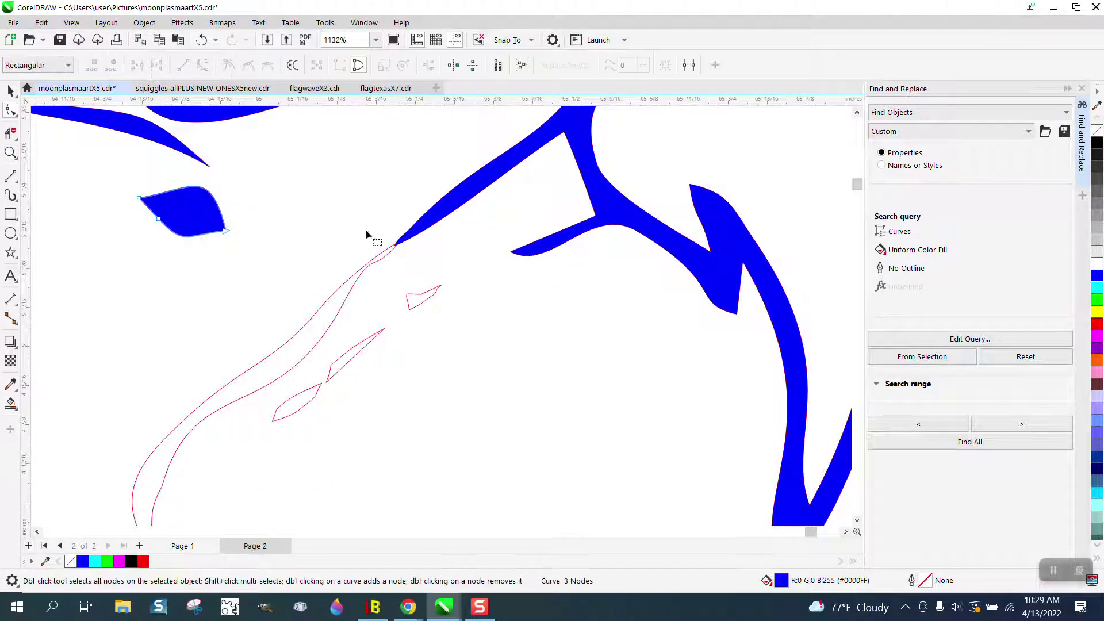
{"action": "left_click", "coordinate": [383, 251]}
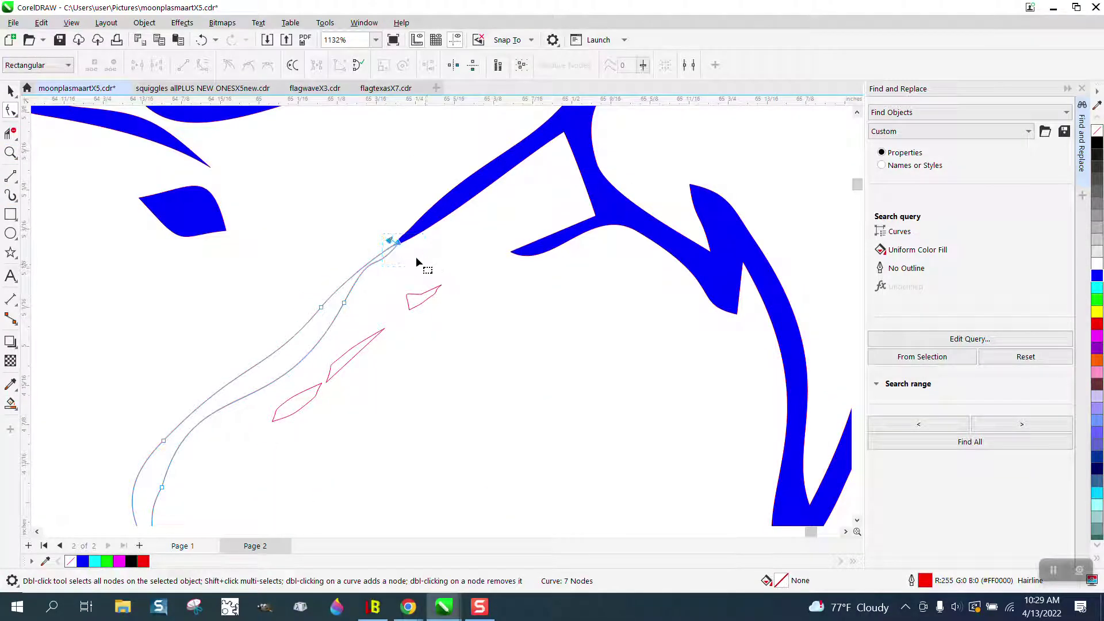
{"action": "left_click_drag", "start_coordinate": [399, 243], "coordinate": [373, 261]}
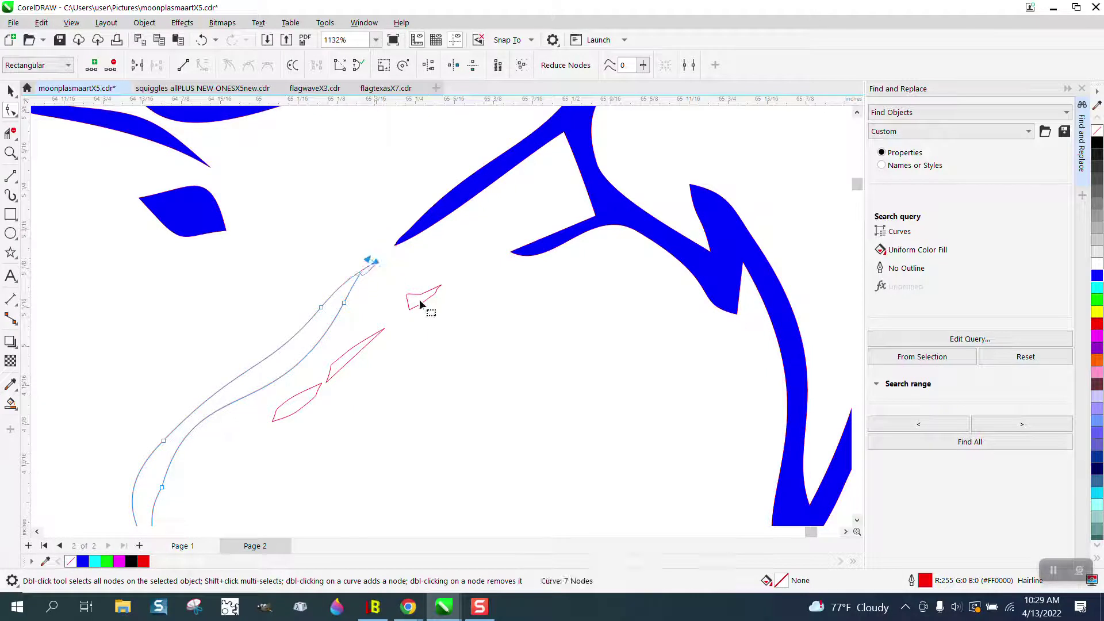
{"action": "left_click_drag", "start_coordinate": [347, 306], "coordinate": [344, 322]}
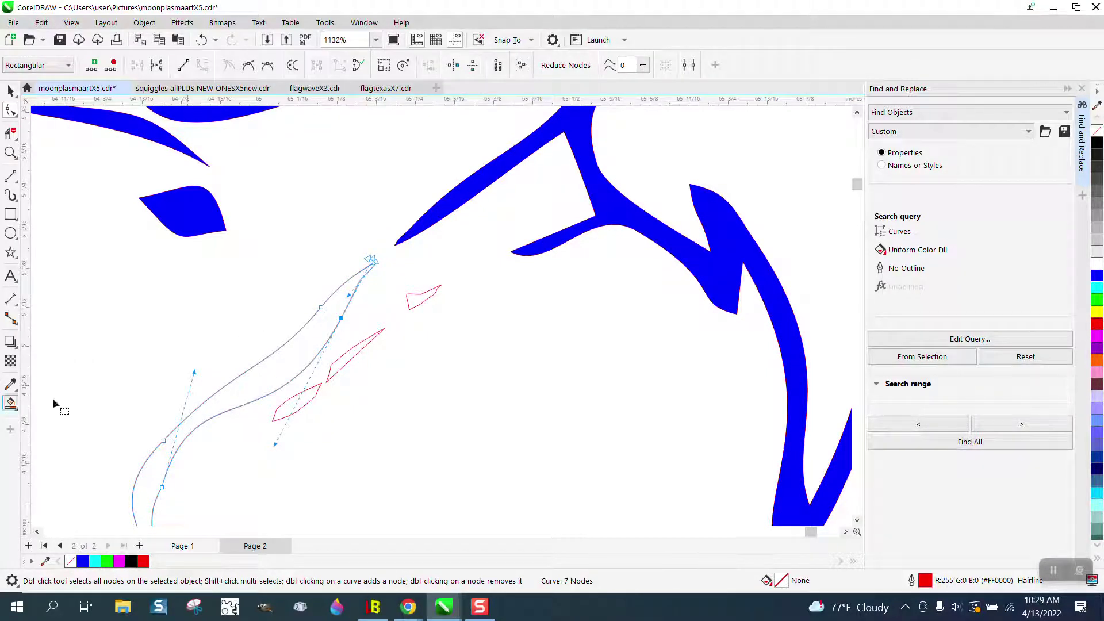
Try Smart Fill on the three small outlined shapes, then undo those fills.
{"action": "left_click", "coordinate": [10, 403]}
{"action": "left_click", "coordinate": [93, 420]}
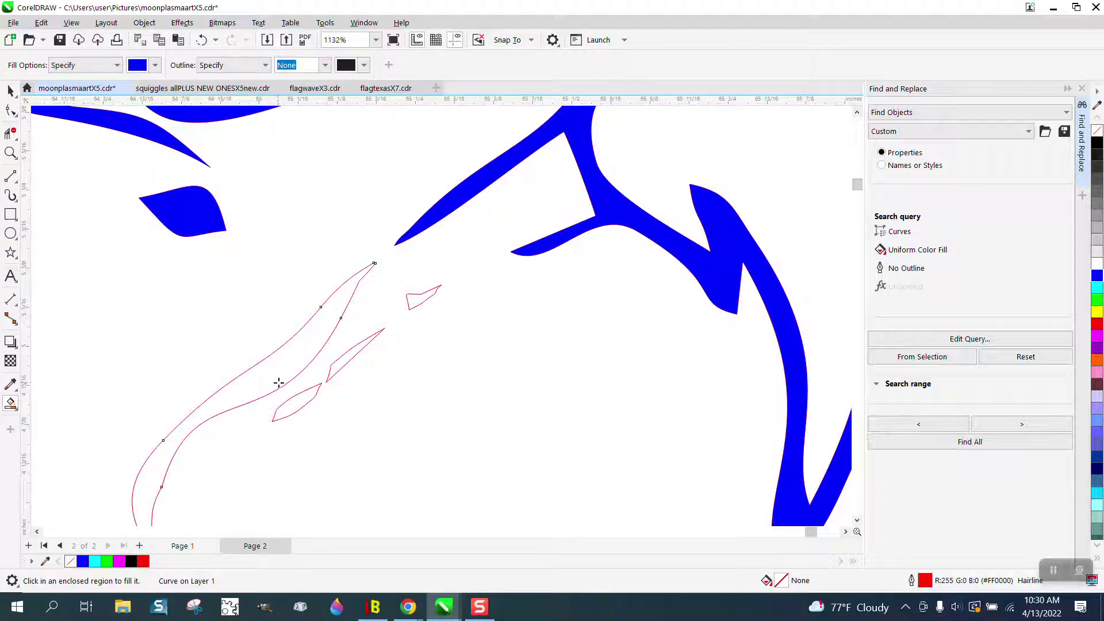
{"action": "left_click", "coordinate": [288, 401]}
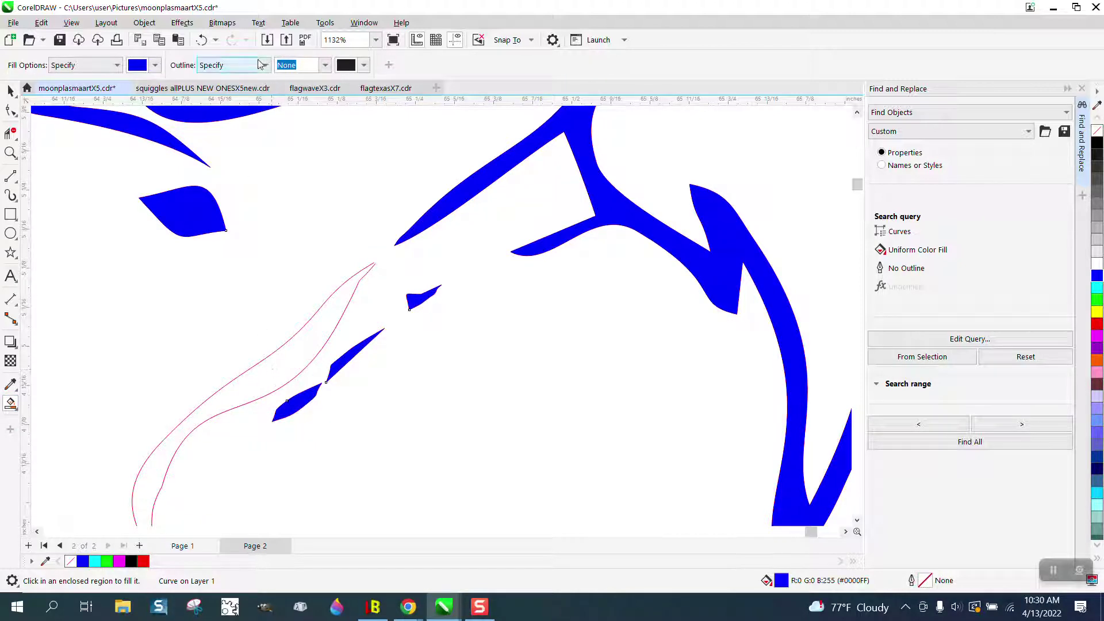
{"action": "left_click", "coordinate": [201, 40]}
{"action": "left_click", "coordinate": [201, 40]}
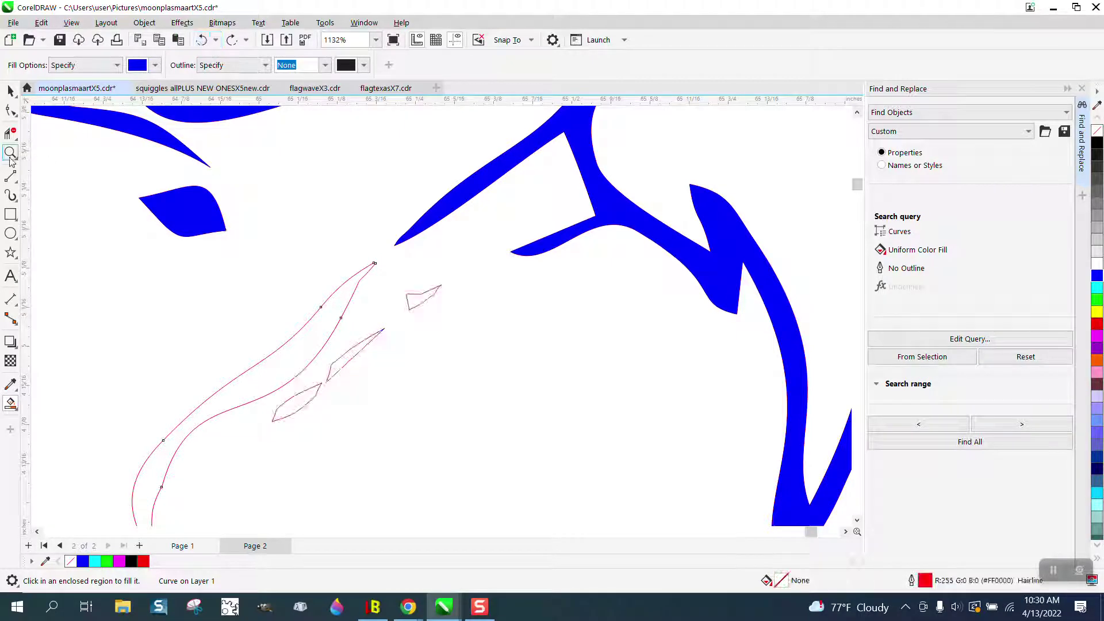
{"action": "key", "text": "ctrl+shift+z"}
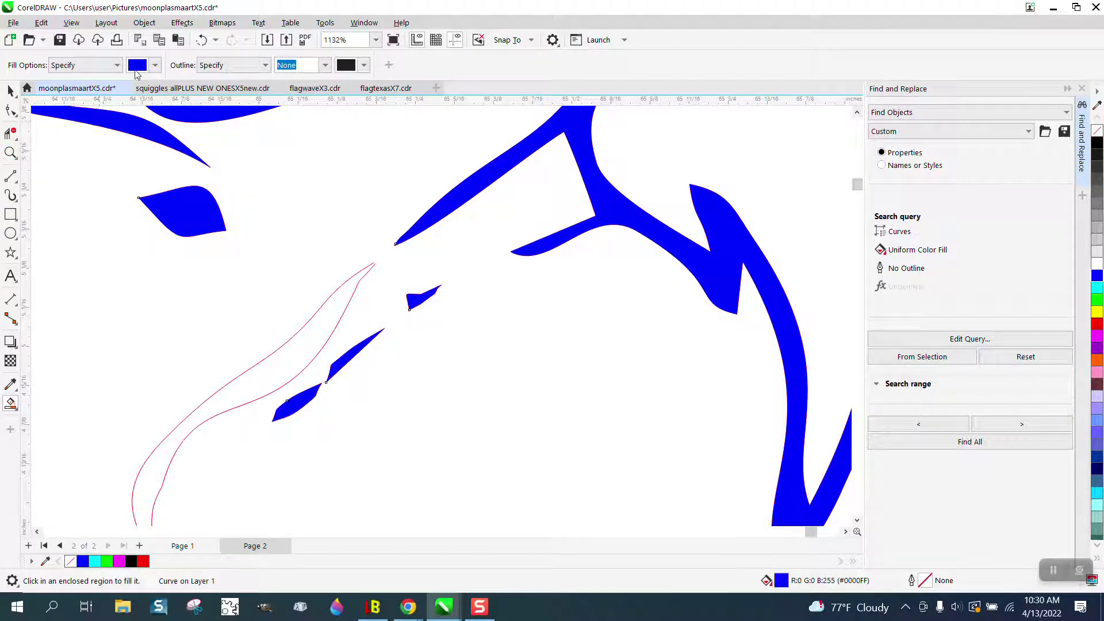
{"action": "key", "text": "ctrl+z"}
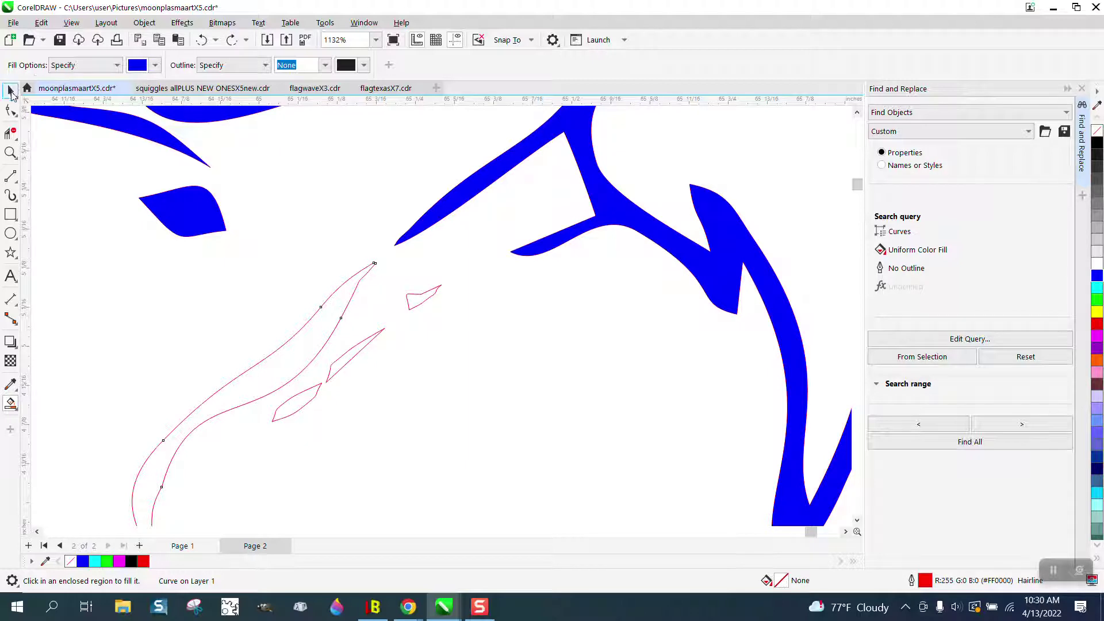
Zoom far in on the curve's top and delete a node near the stroke tip.
{"action": "left_click", "coordinate": [11, 91]}
{"action": "left_click", "coordinate": [10, 152]}
{"action": "left_click_drag", "start_coordinate": [345, 236], "coordinate": [422, 296]}
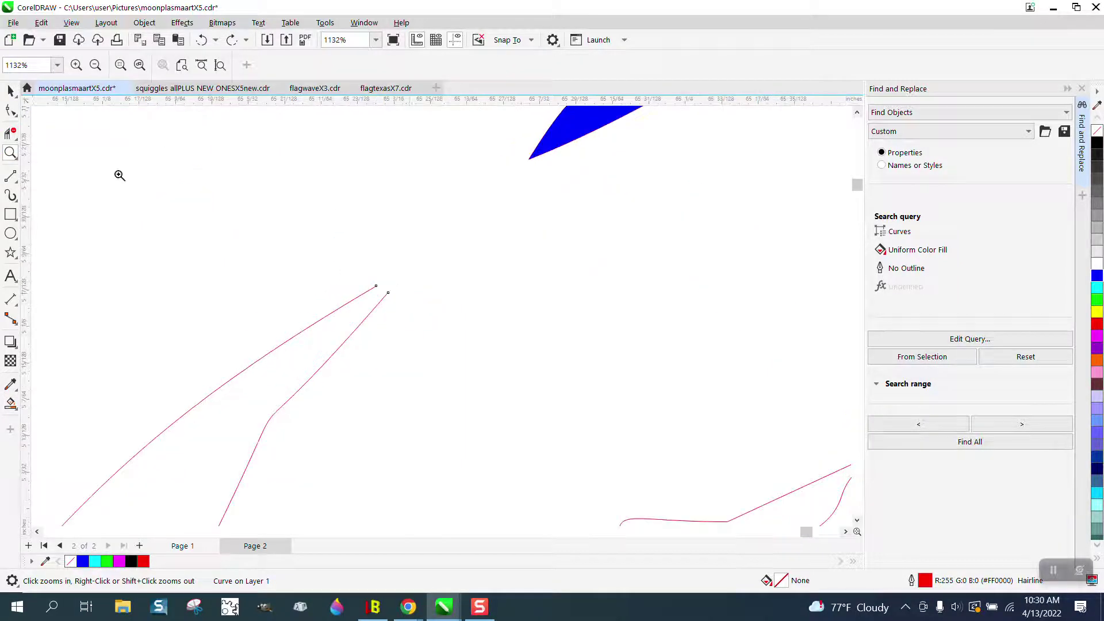
{"action": "left_click", "coordinate": [10, 111]}
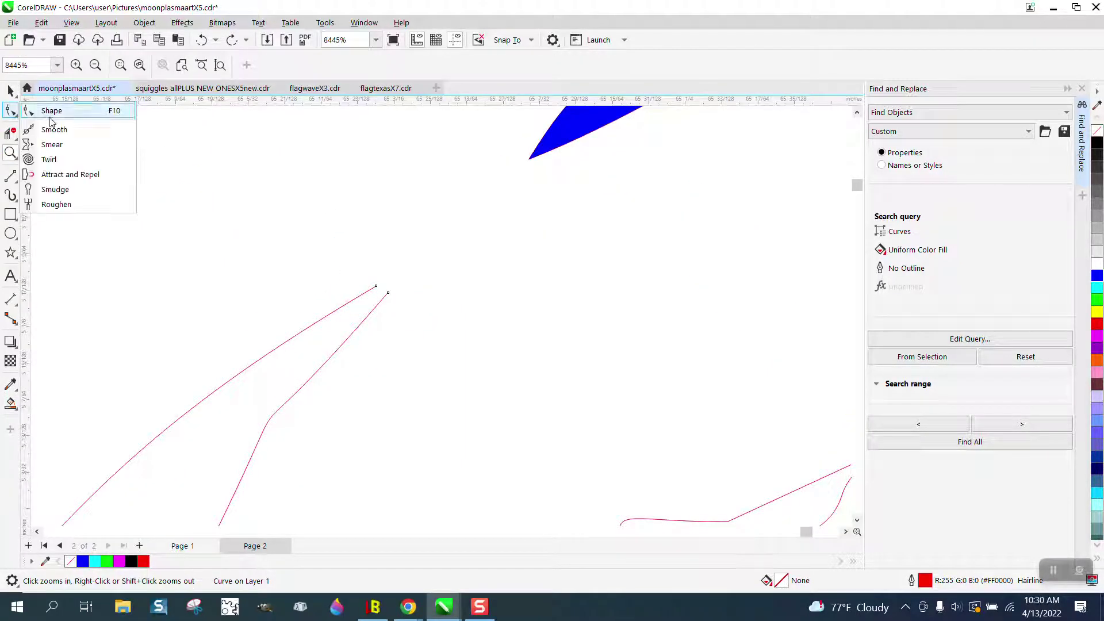
{"action": "left_click", "coordinate": [57, 110]}
{"action": "double_click", "coordinate": [388, 293]}
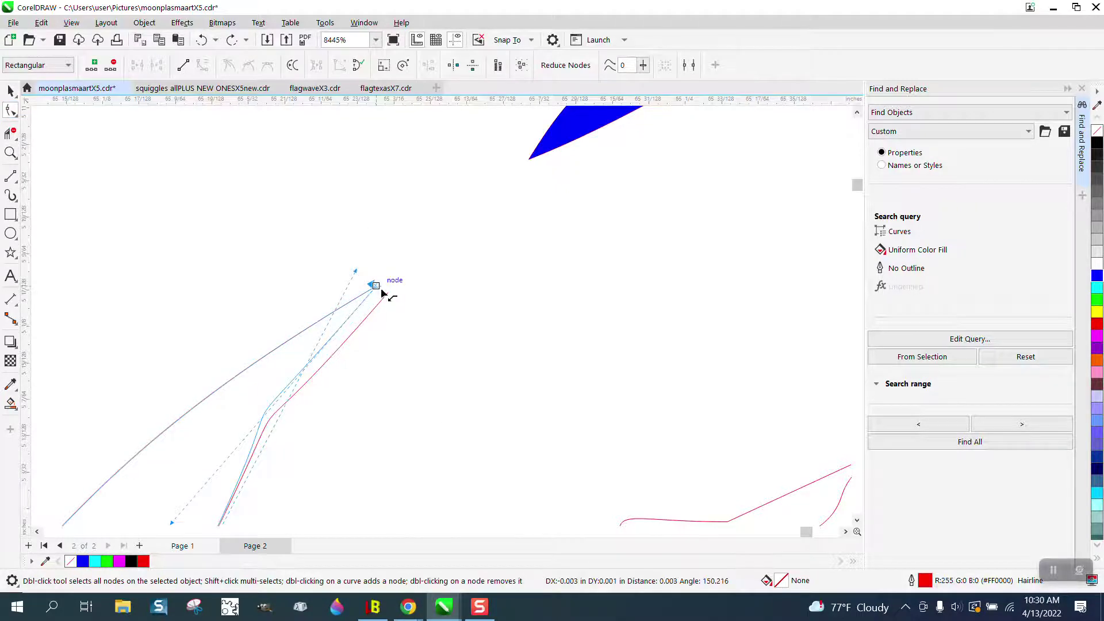
{"action": "scroll", "coordinate": [430, 233], "scroll_direction": "down", "scroll_amount": 5}
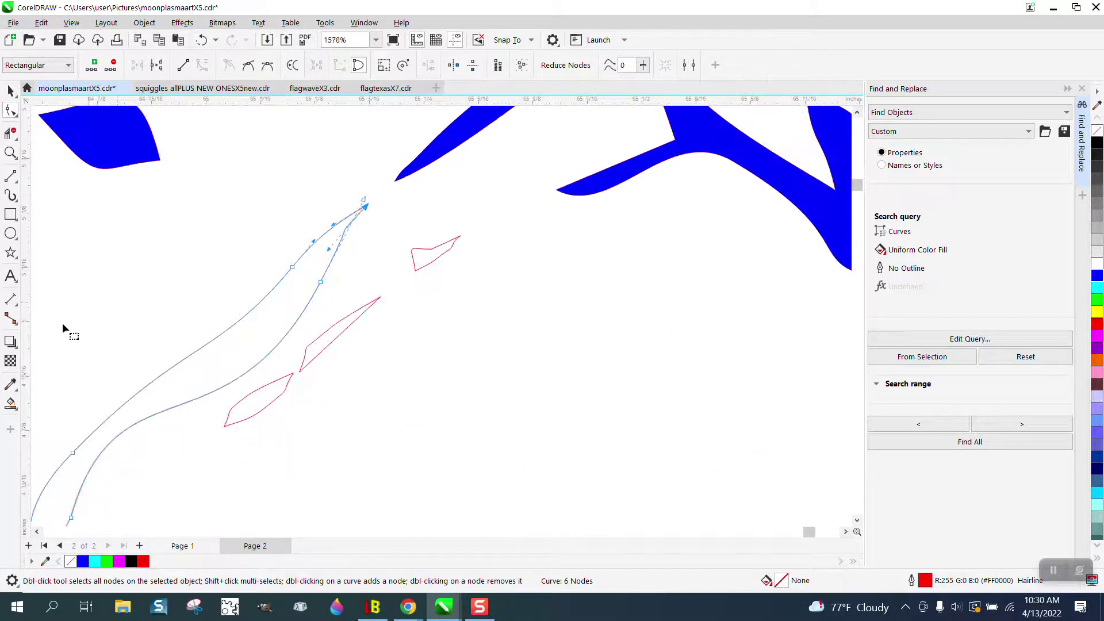
Smart Fill the long curve, the small leaf and three nearby slivers solid blue.
{"action": "left_click", "coordinate": [10, 404]}
{"action": "left_click", "coordinate": [227, 384]}
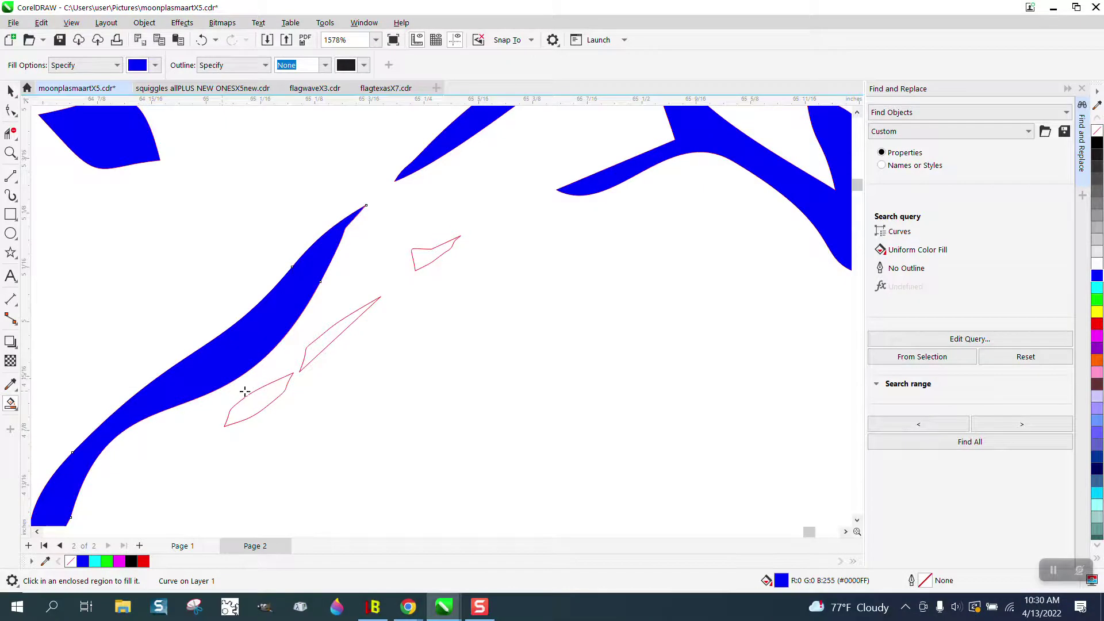
{"action": "left_click", "coordinate": [257, 399]}
{"action": "left_click", "coordinate": [314, 353]}
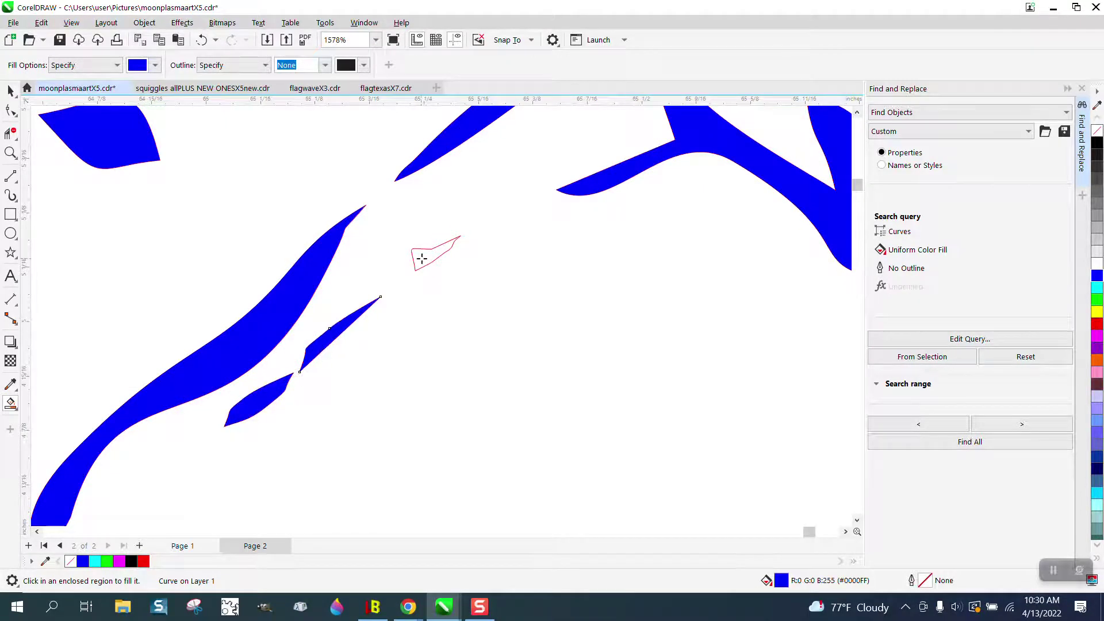
{"action": "left_click", "coordinate": [421, 258]}
{"action": "scroll", "coordinate": [421, 259], "scroll_direction": "down", "scroll_amount": 4}
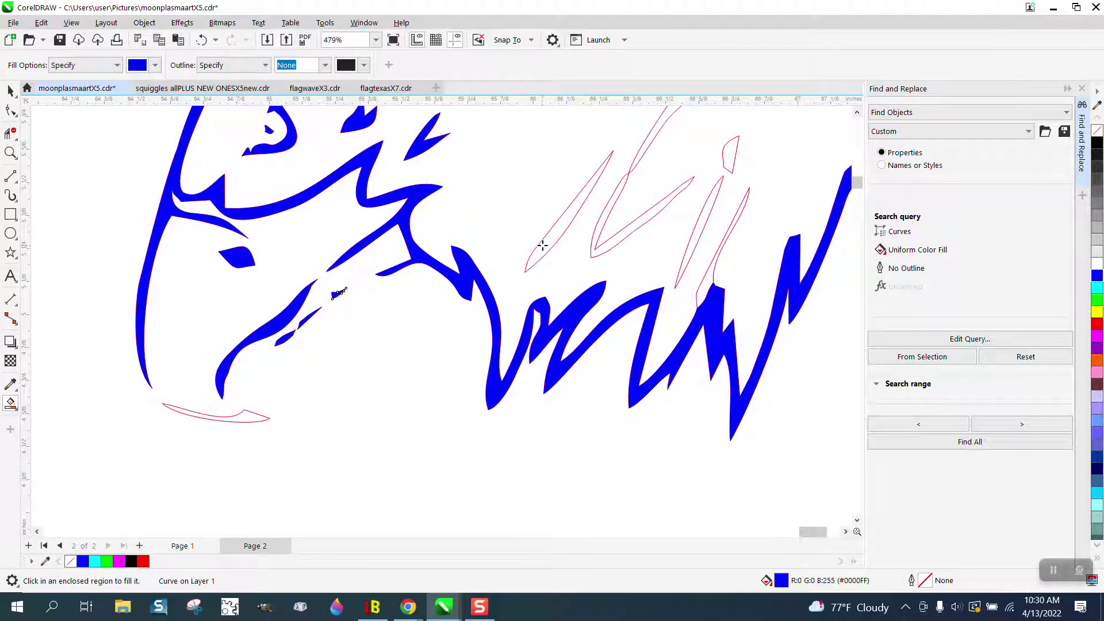
{"action": "left_click", "coordinate": [543, 245]}
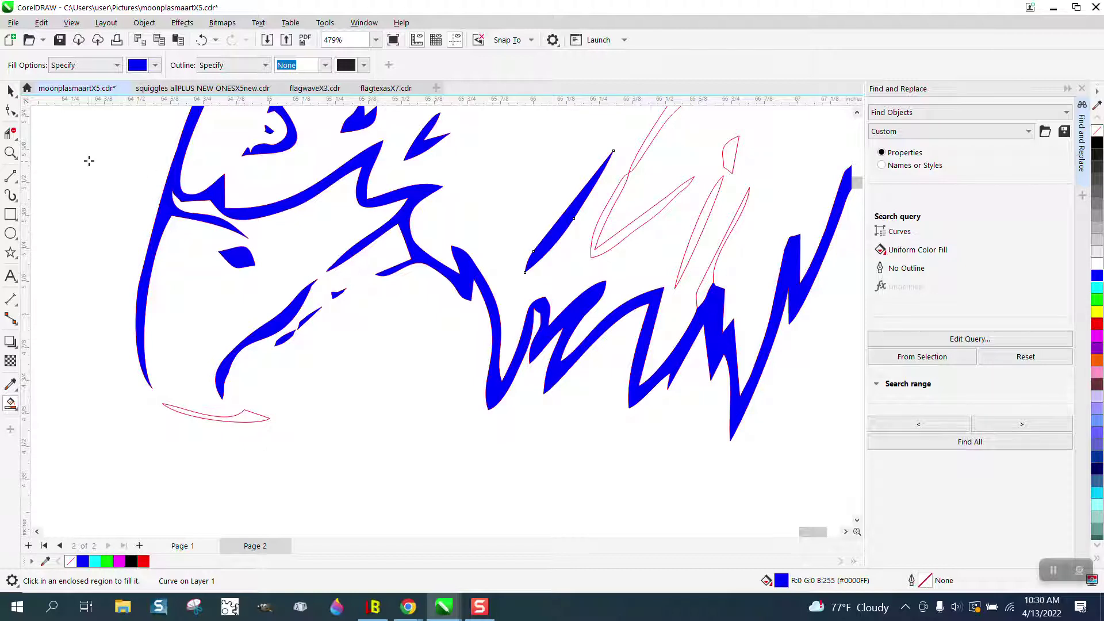
Zoom in where the red strokes cross and drag the node so they no longer cross.
{"action": "left_click", "coordinate": [10, 152]}
{"action": "left_click_drag", "start_coordinate": [577, 165], "coordinate": [678, 199]}
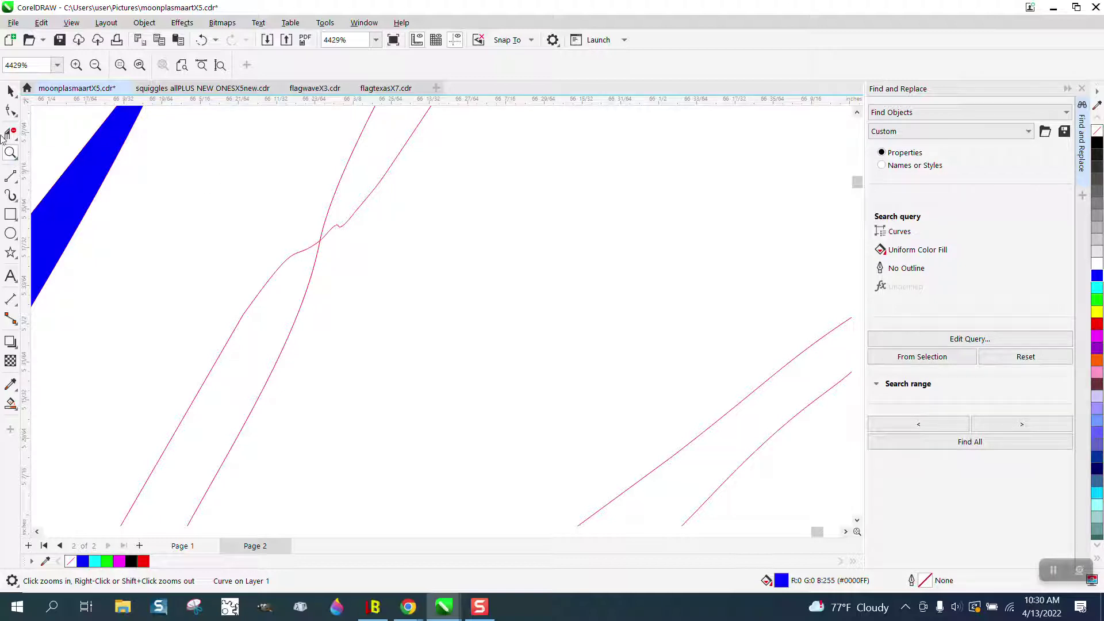
{"action": "left_click", "coordinate": [11, 109]}
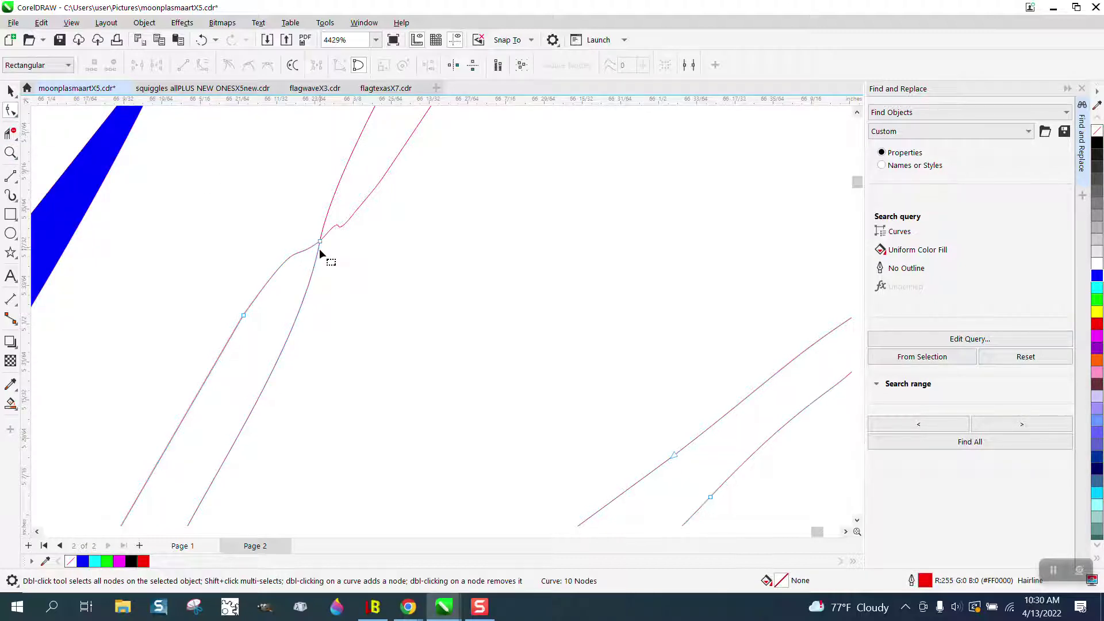
{"action": "left_click", "coordinate": [320, 246]}
{"action": "left_click_drag", "start_coordinate": [318, 242], "coordinate": [306, 256]}
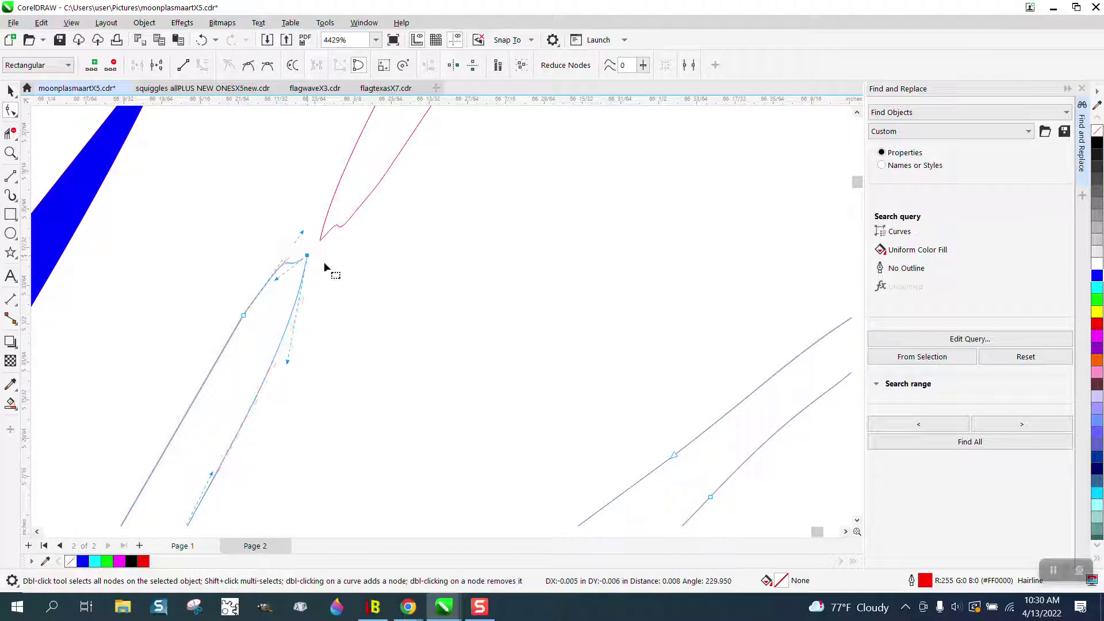
Smart Fill the lower and upper strokes, a small region and the left sliver blue, undoing the right-sliver fill.
{"action": "left_click", "coordinate": [10, 403]}
{"action": "left_click", "coordinate": [234, 380]}
{"action": "left_click", "coordinate": [350, 195]}
{"action": "scroll", "coordinate": [247, 239], "scroll_direction": "down", "scroll_amount": 5}
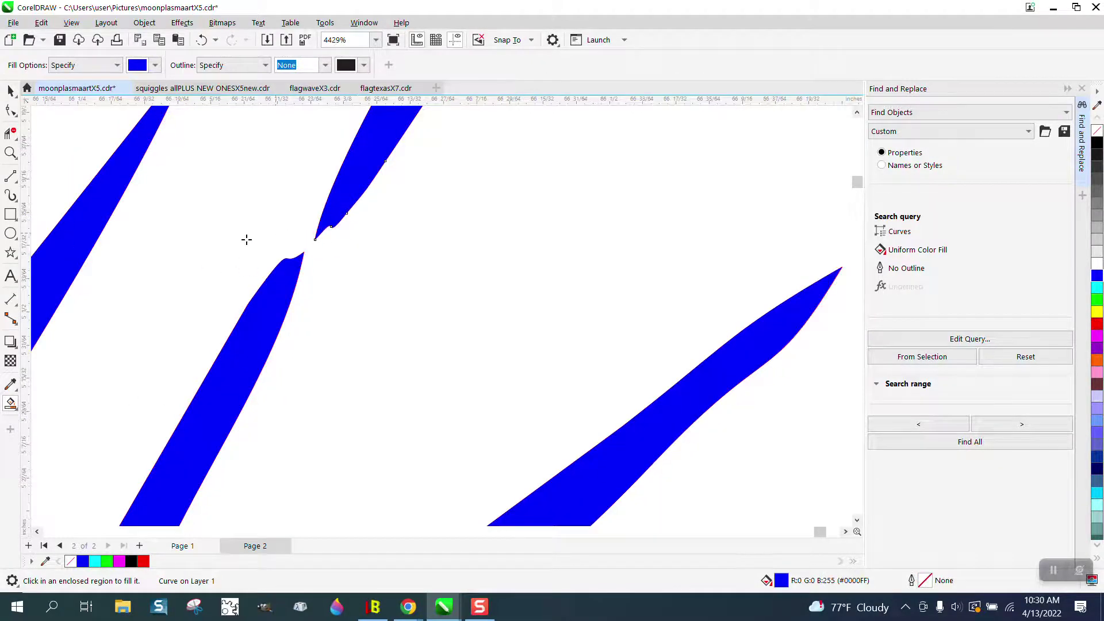
{"action": "left_click", "coordinate": [427, 212]}
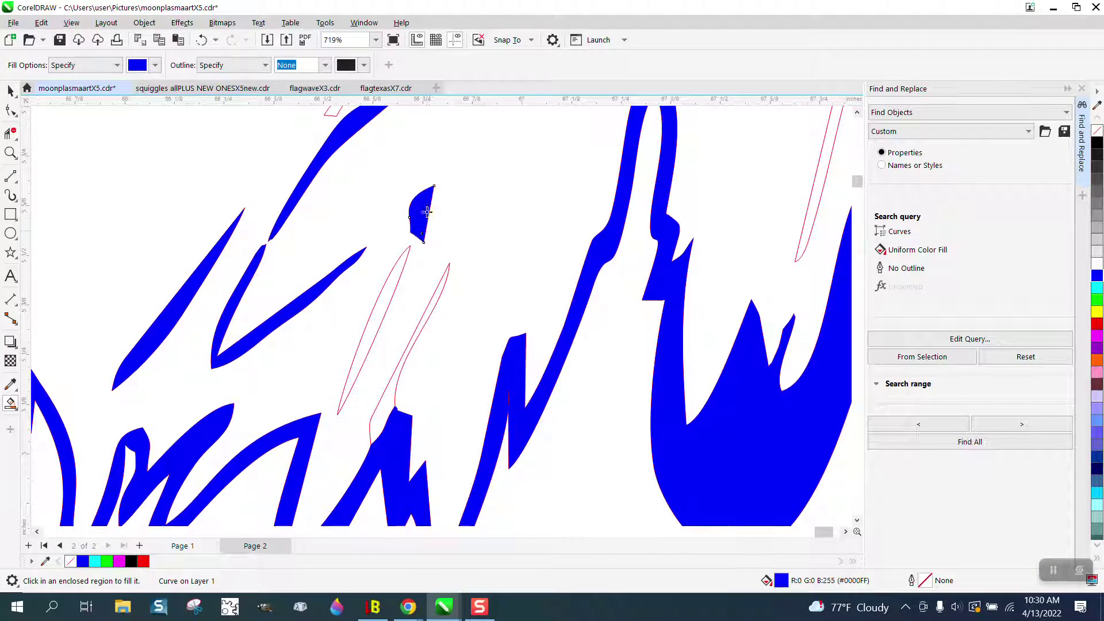
{"action": "left_click", "coordinate": [402, 263]}
{"action": "left_click", "coordinate": [440, 279]}
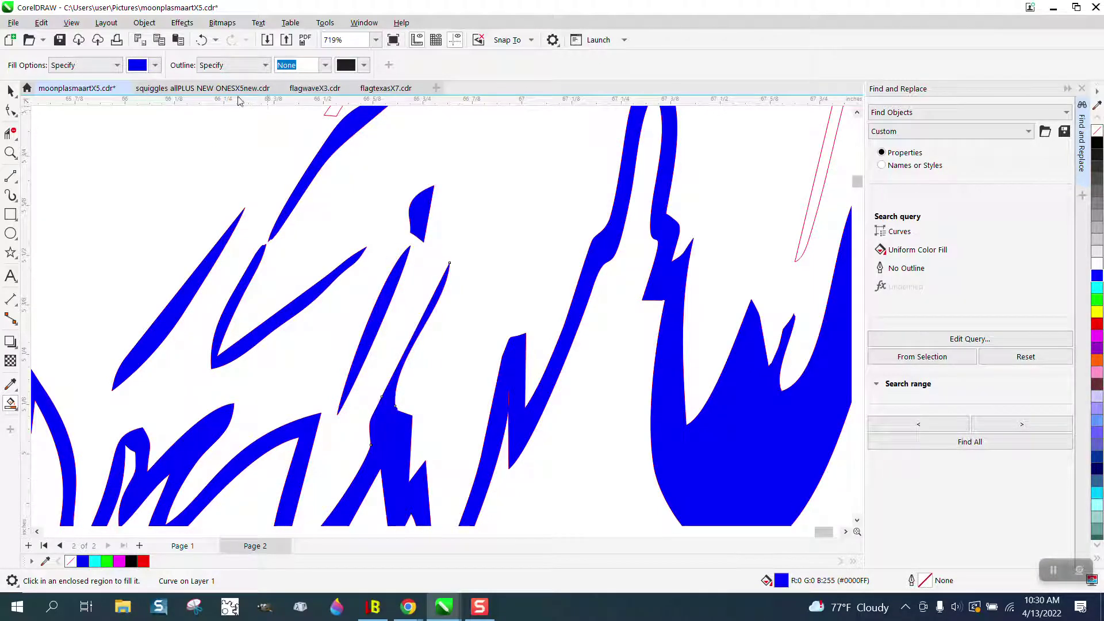
{"action": "left_click", "coordinate": [201, 40]}
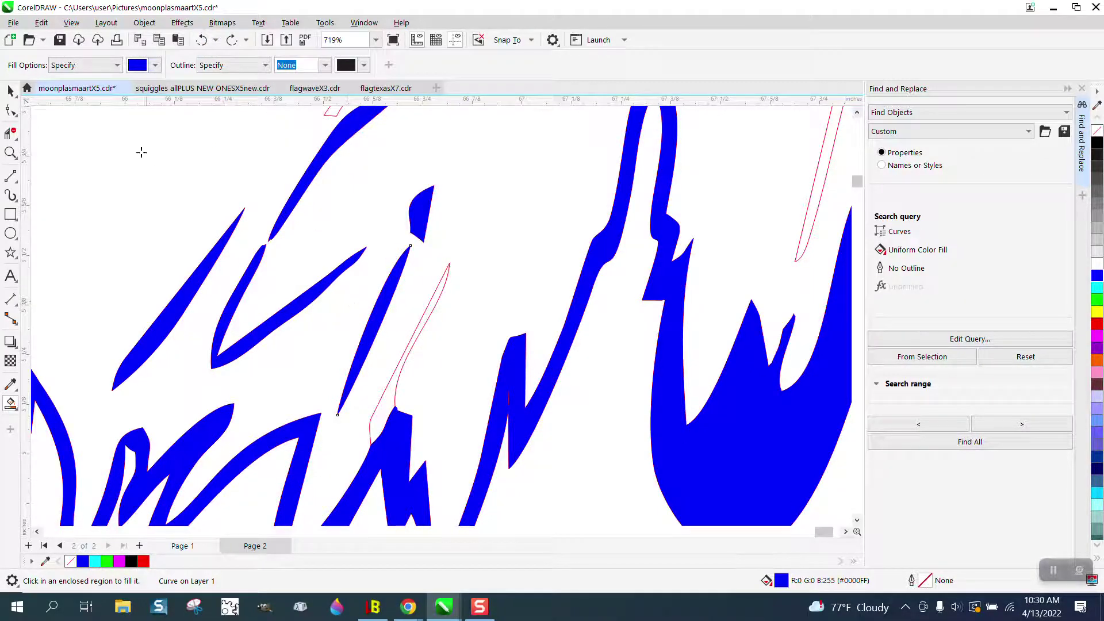
Set the large blue shape to No Fill and delete the stray segment from its outline.
{"action": "left_click", "coordinate": [10, 91]}
{"action": "left_click", "coordinate": [527, 161]}
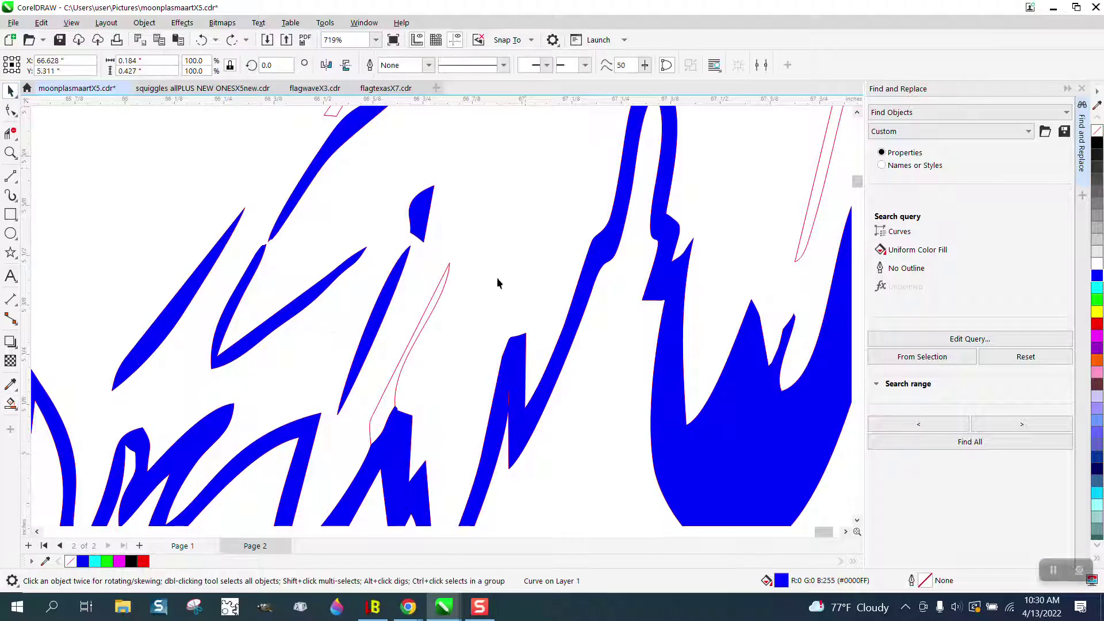
{"action": "left_click", "coordinate": [402, 440]}
{"action": "left_click", "coordinate": [1098, 135]}
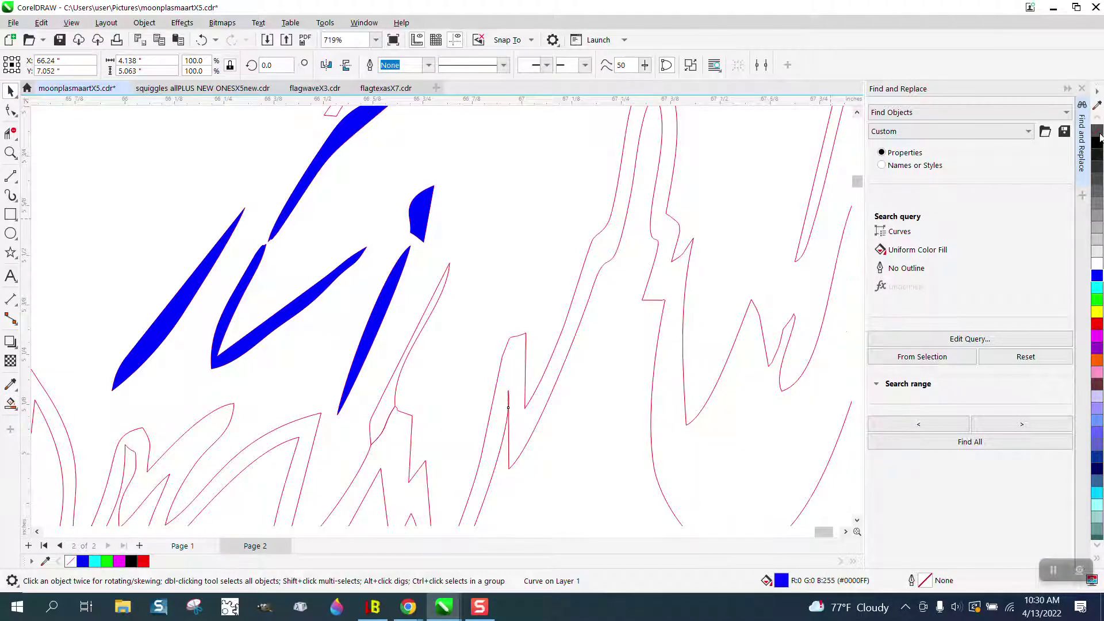
{"action": "left_click", "coordinate": [11, 133]}
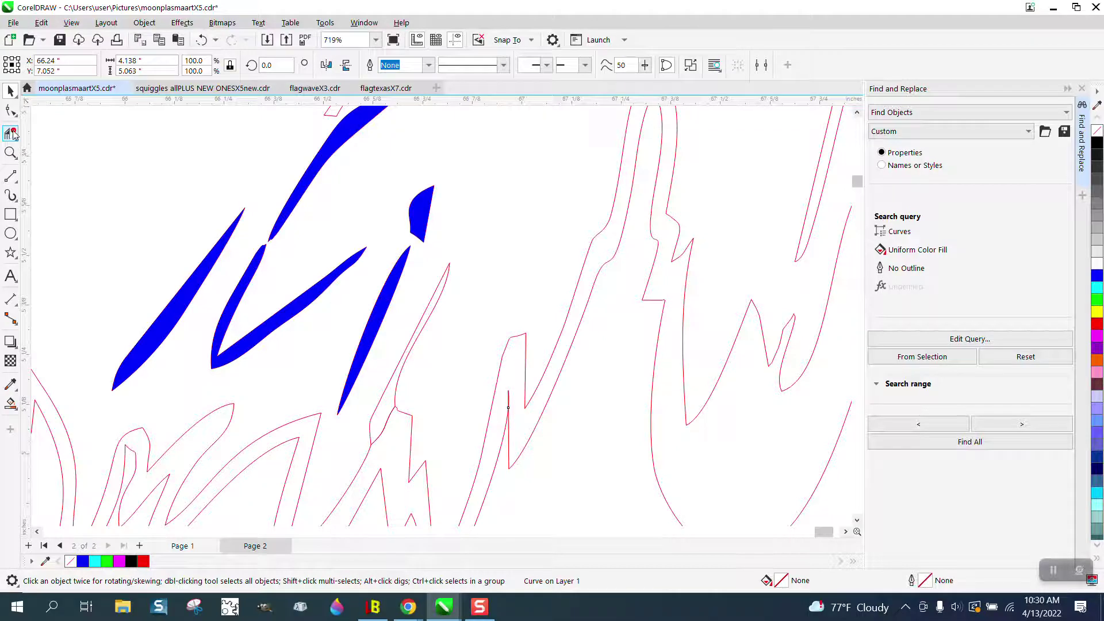
{"action": "left_click", "coordinate": [396, 419]}
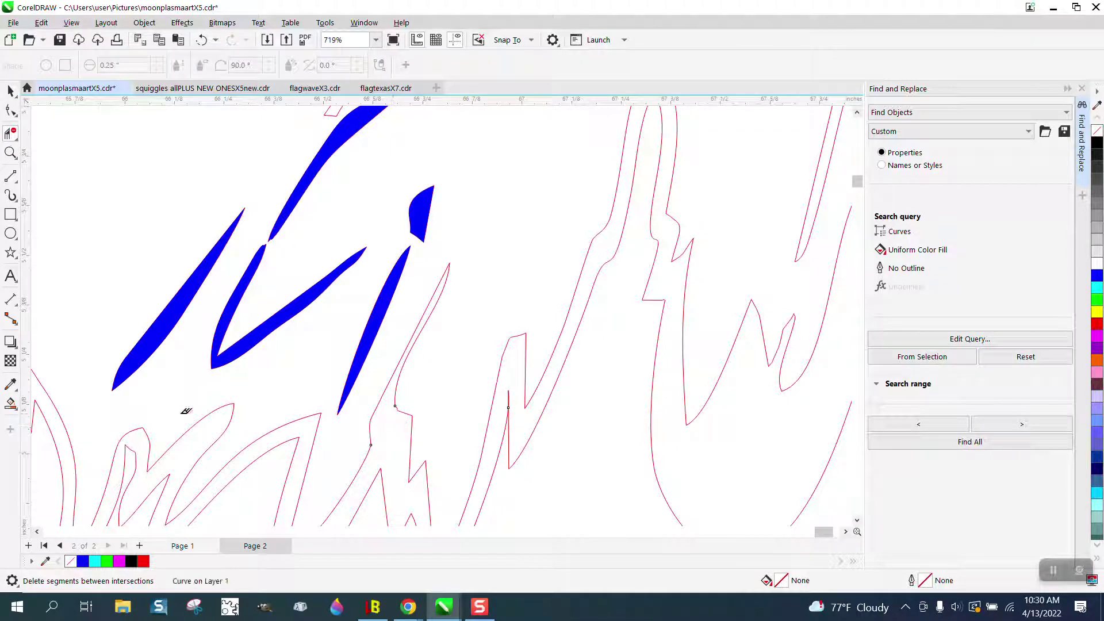
Refill the enclosed lower feather regions and the bottom-left sliver solid blue.
{"action": "left_click", "coordinate": [10, 402]}
{"action": "left_click", "coordinate": [395, 432]}
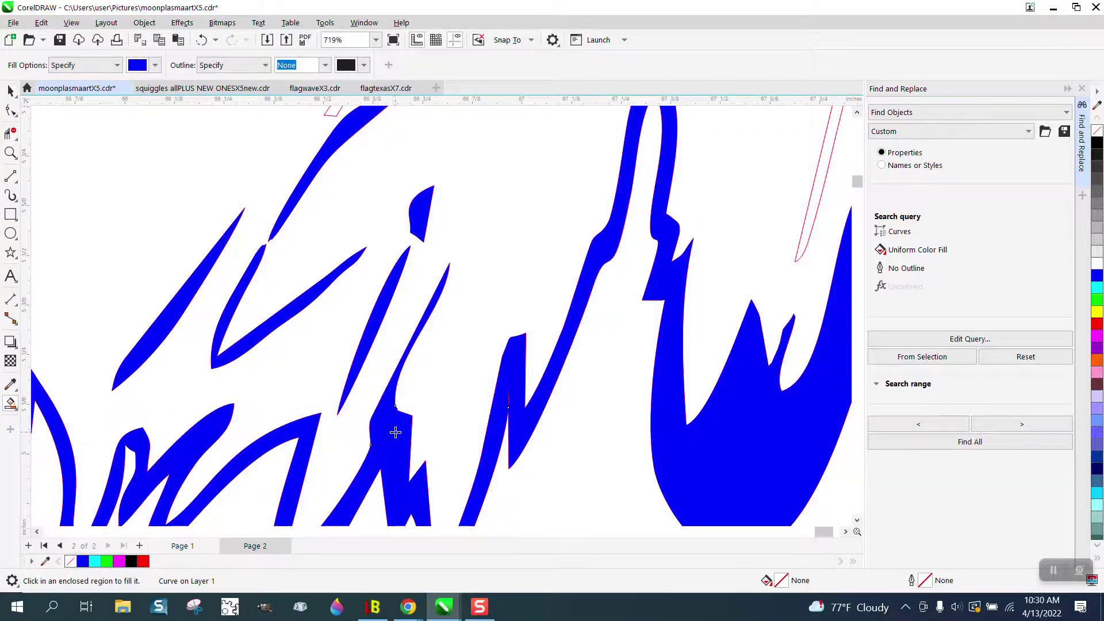
{"action": "scroll", "coordinate": [391, 432], "scroll_direction": "down", "scroll_amount": 2}
{"action": "scroll", "coordinate": [438, 426], "scroll_direction": "down", "scroll_amount": 1}
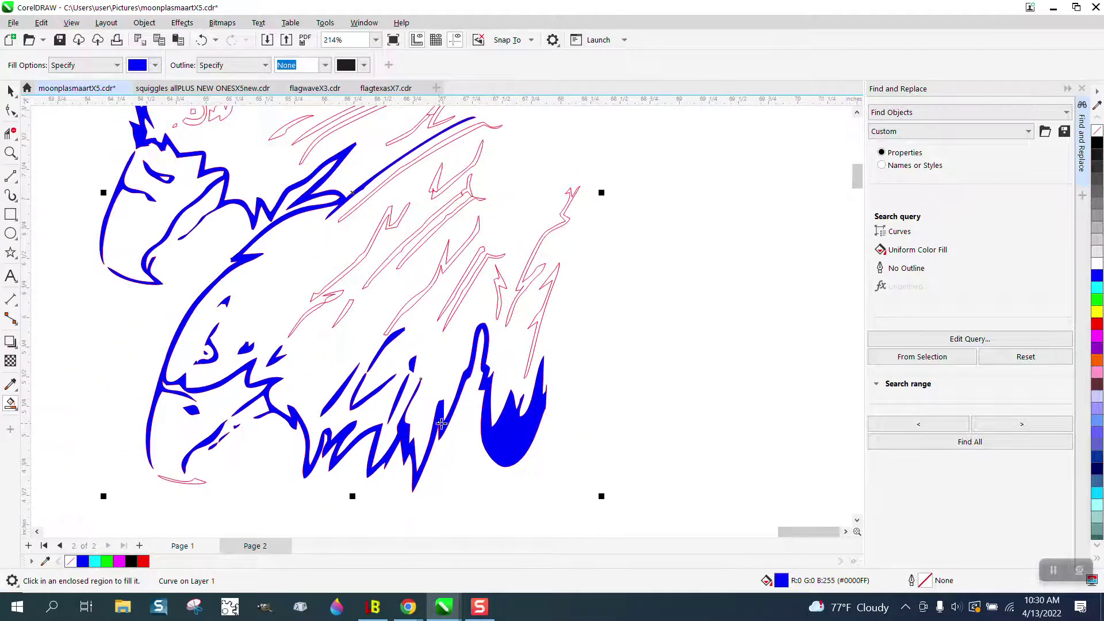
{"action": "left_click", "coordinate": [196, 481]}
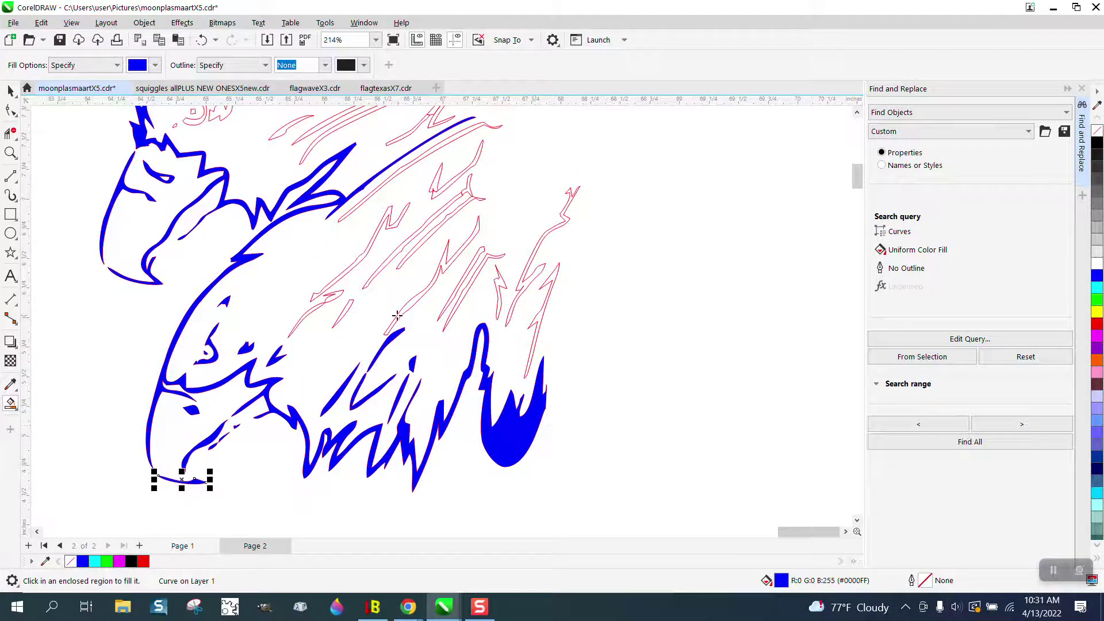
Fill the thin slivers along the long upper stroke and the right stroke blue.
{"action": "left_click", "coordinate": [473, 128]}
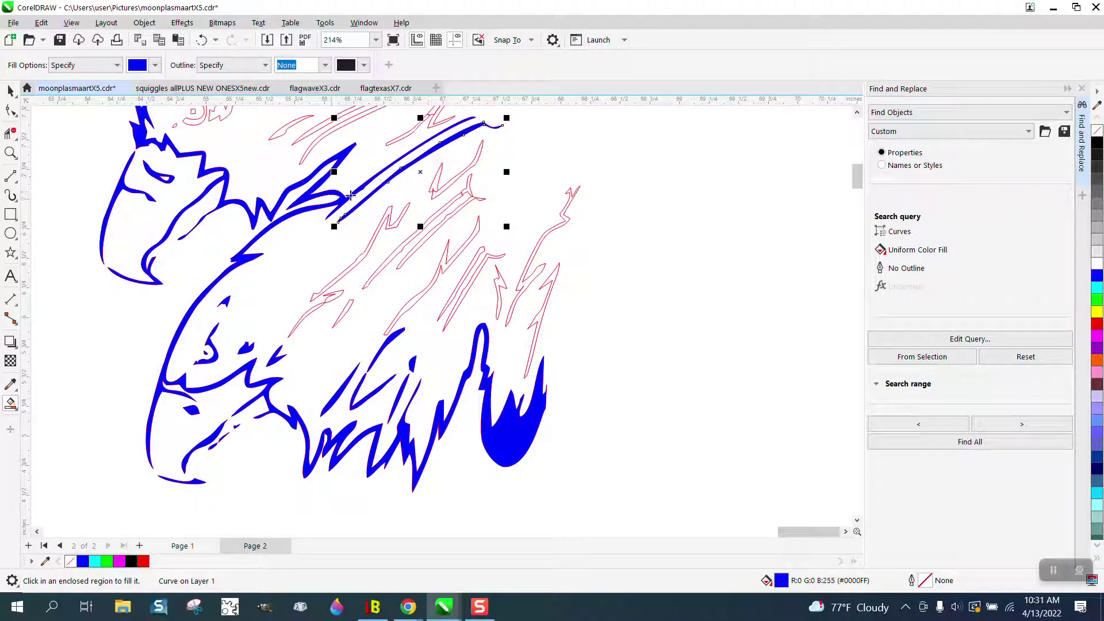
{"action": "left_click", "coordinate": [521, 284]}
{"action": "left_click", "coordinate": [552, 280]}
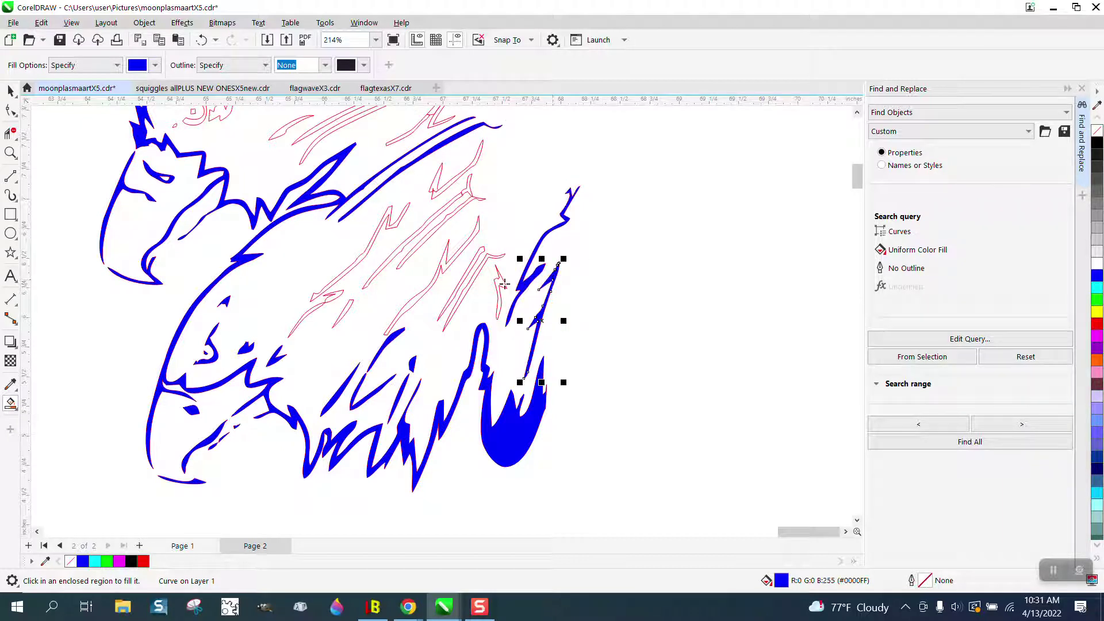
{"action": "left_click", "coordinate": [503, 284]}
Fill three more thin red-outlined strands, including the upper-left one, blue.
{"action": "left_click", "coordinate": [482, 250]}
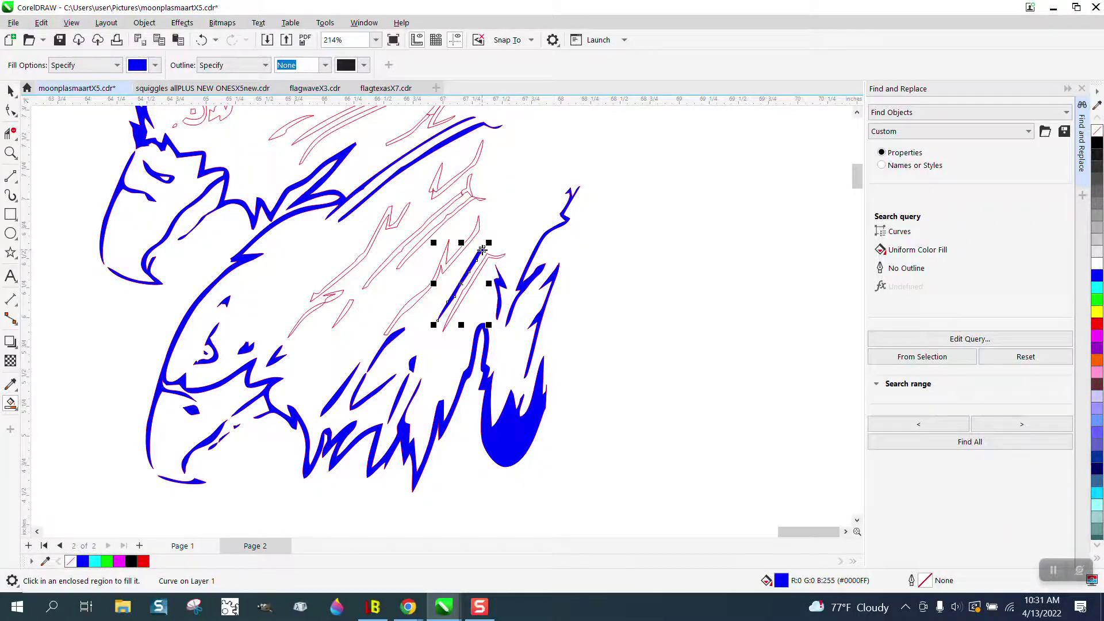
{"action": "left_click", "coordinate": [475, 232]}
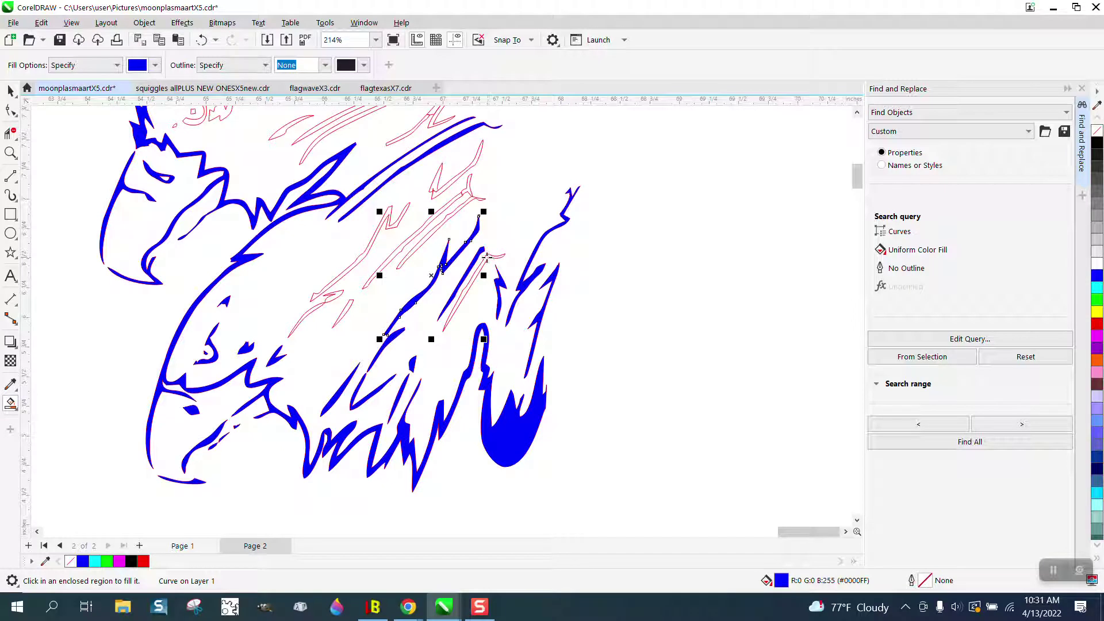
{"action": "left_click", "coordinate": [486, 256]}
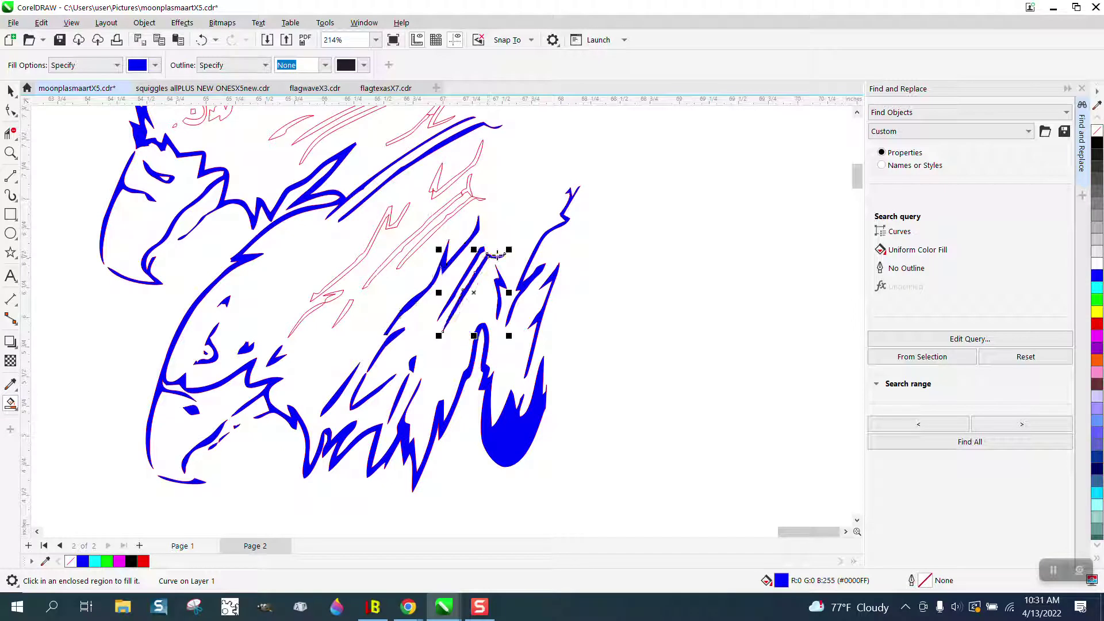
Zoom in on the feather tips and delete the tall stray spike and the short junction segment.
{"action": "left_click", "coordinate": [12, 154]}
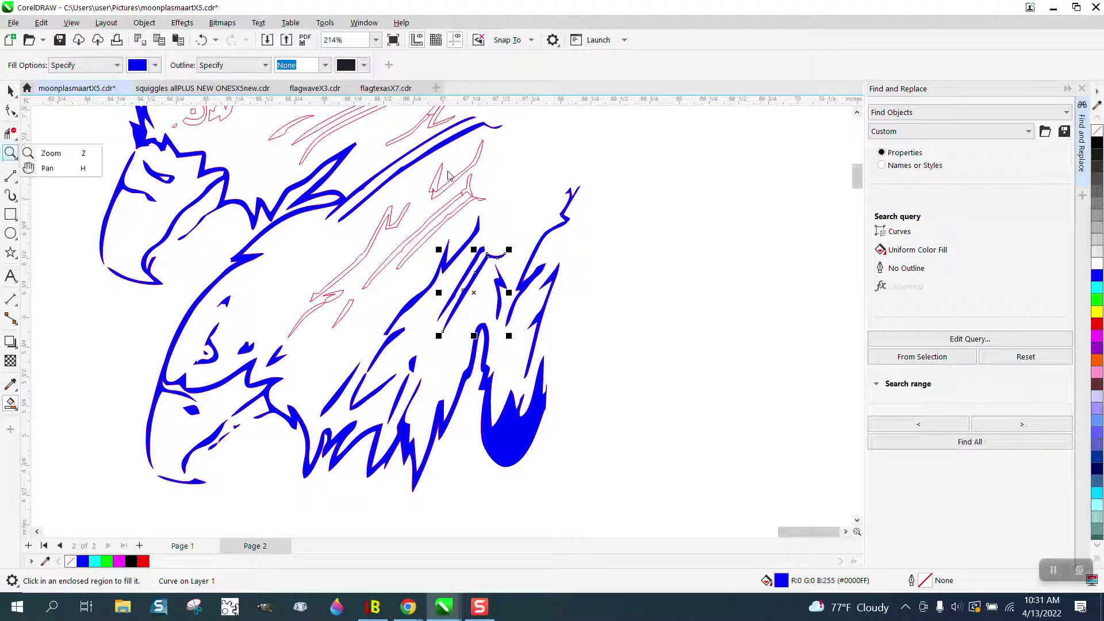
{"action": "left_click", "coordinate": [28, 154]}
{"action": "left_click_drag", "start_coordinate": [373, 175], "coordinate": [586, 232]}
{"action": "left_click", "coordinate": [7, 135]}
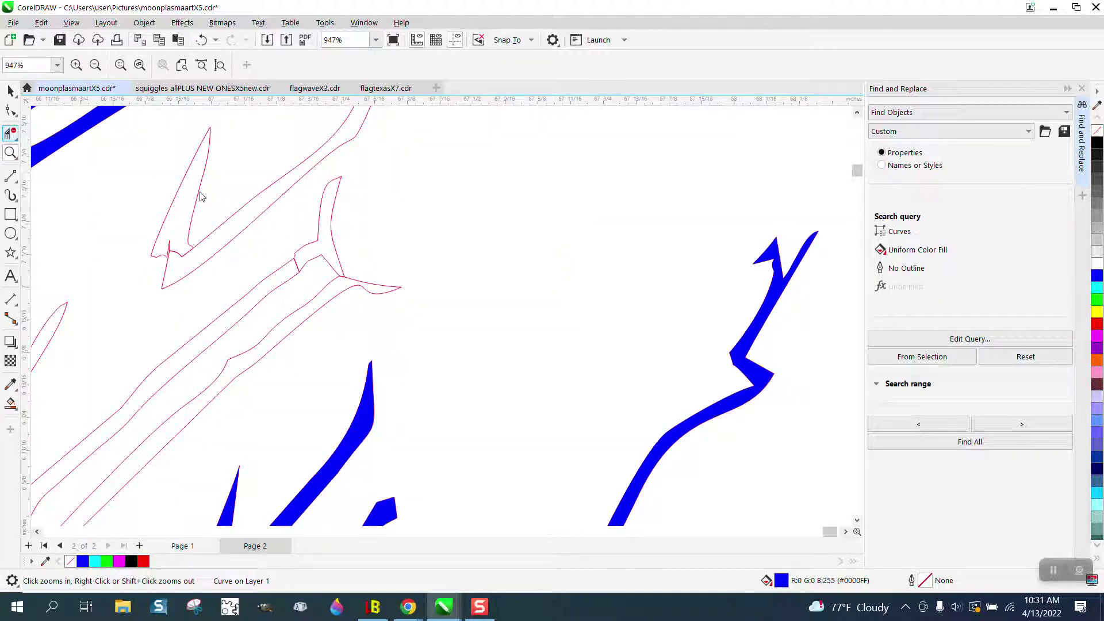
{"action": "left_click", "coordinate": [172, 245]}
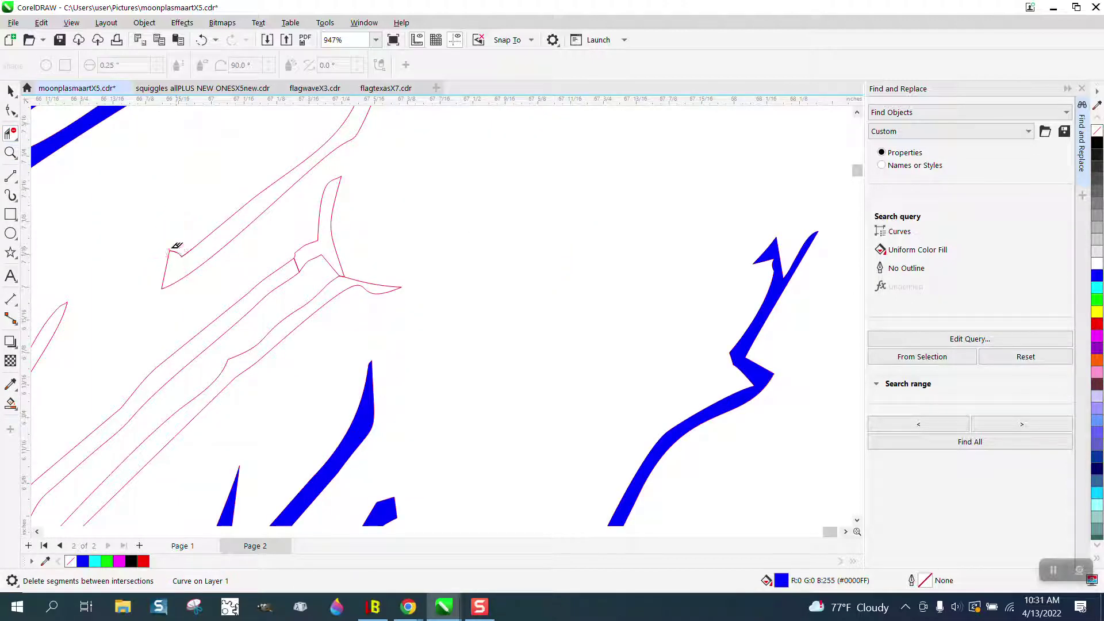
{"action": "left_click", "coordinate": [298, 263]}
Fill the feather regions and small lower slivers blue, undoing one mistaken fill and refilling the small sliver.
{"action": "left_click", "coordinate": [10, 403]}
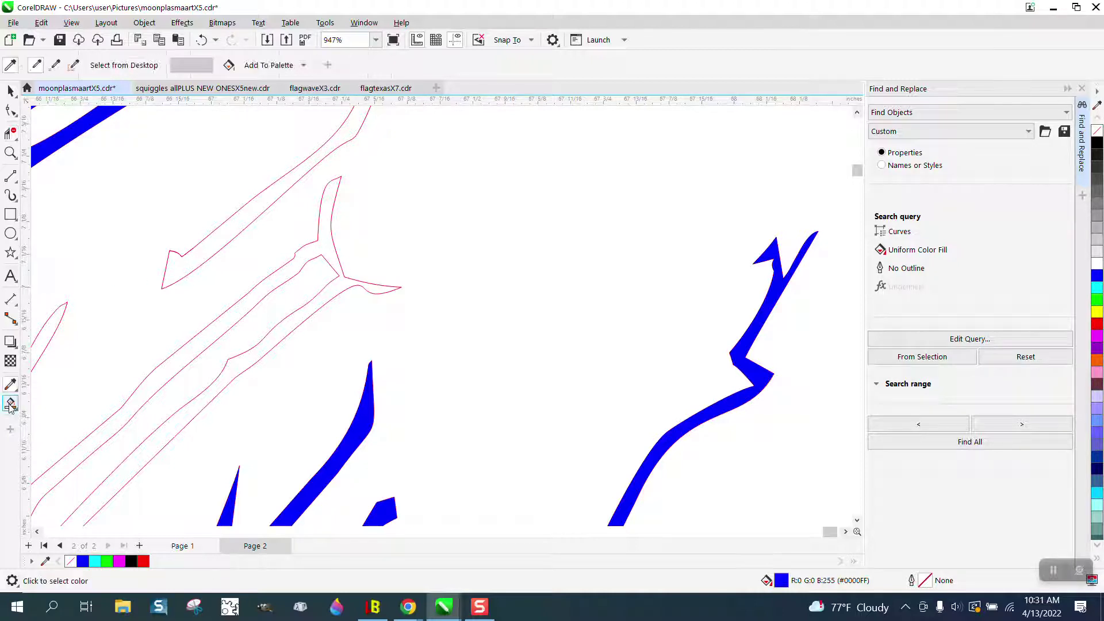
{"action": "left_click", "coordinate": [340, 280]}
{"action": "scroll", "coordinate": [419, 284], "scroll_direction": "down", "scroll_amount": 5}
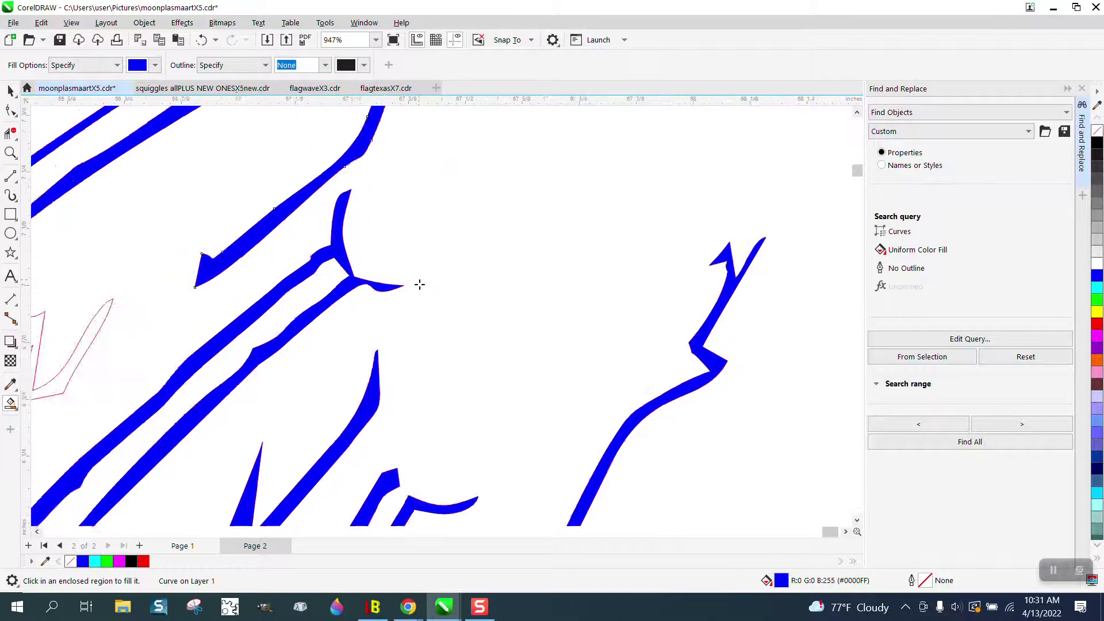
{"action": "left_click", "coordinate": [323, 326]}
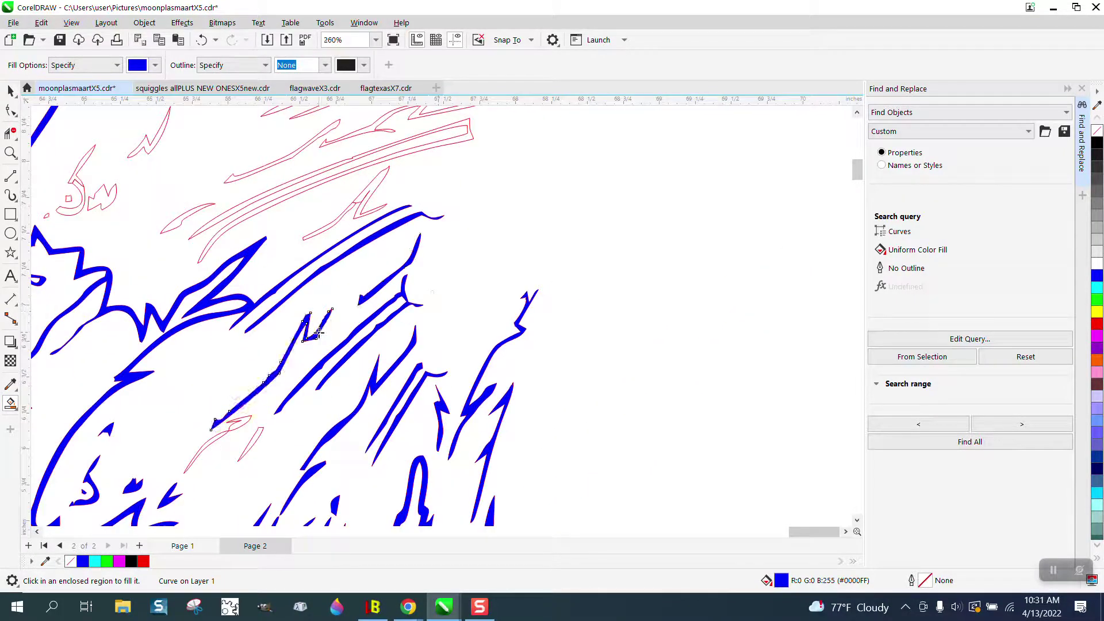
{"action": "left_click", "coordinate": [237, 428]}
{"action": "left_click", "coordinate": [220, 438]}
{"action": "left_click", "coordinate": [257, 440]}
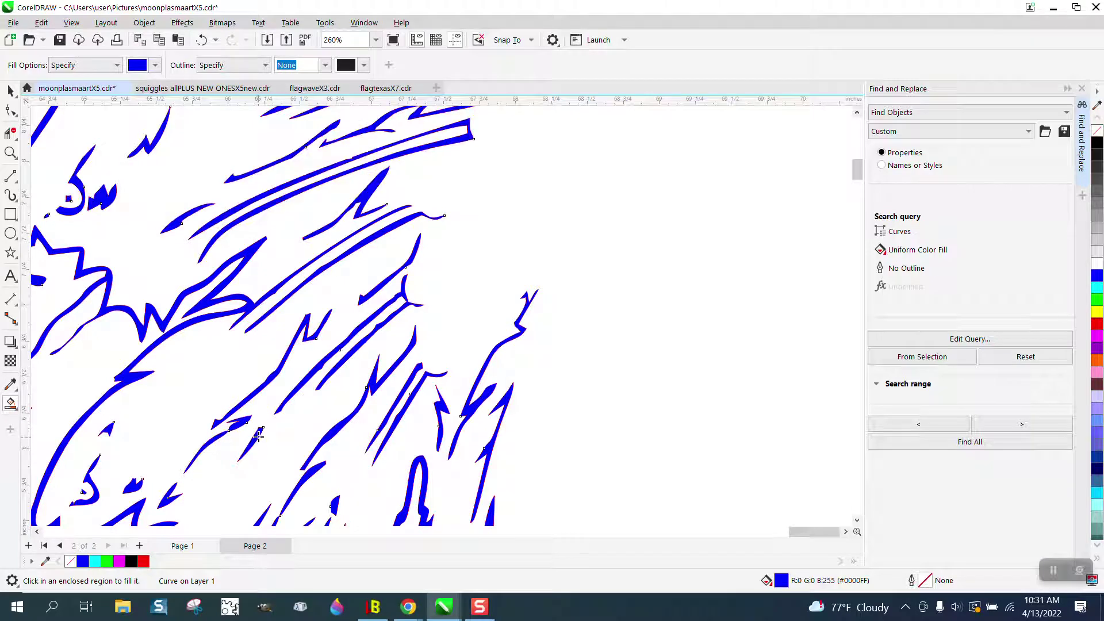
{"action": "left_click", "coordinate": [201, 40]}
{"action": "left_click", "coordinate": [258, 435]}
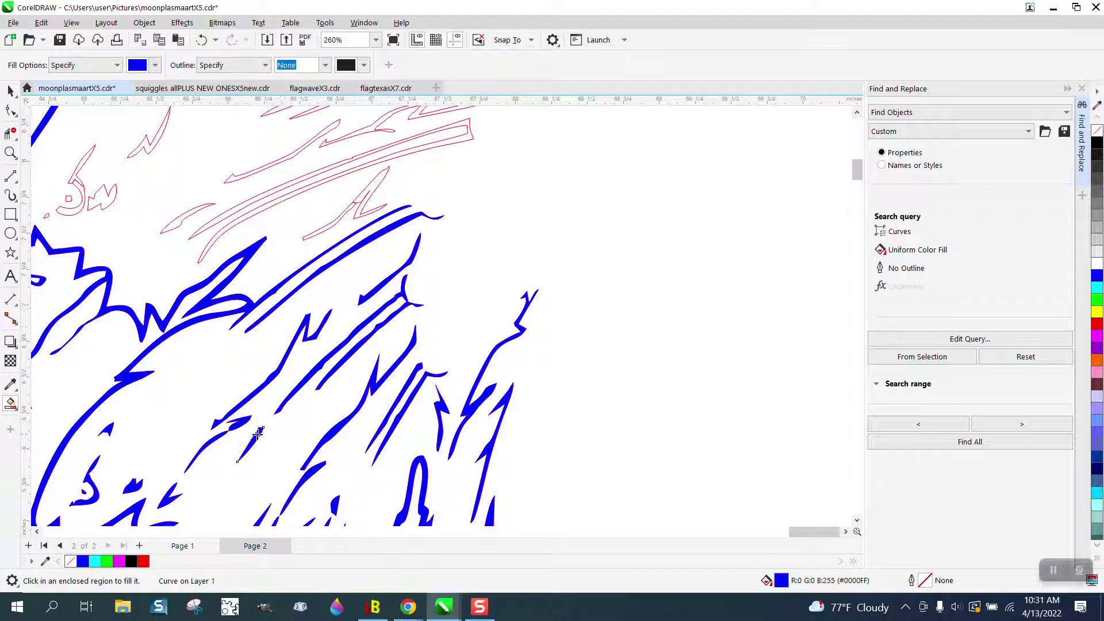
Zoom in on the Z-shaped feather outline and delete its two stray inner segments.
{"action": "left_click", "coordinate": [11, 152]}
{"action": "left_click_drag", "start_coordinate": [334, 169], "coordinate": [445, 231]}
{"action": "left_click", "coordinate": [11, 133]}
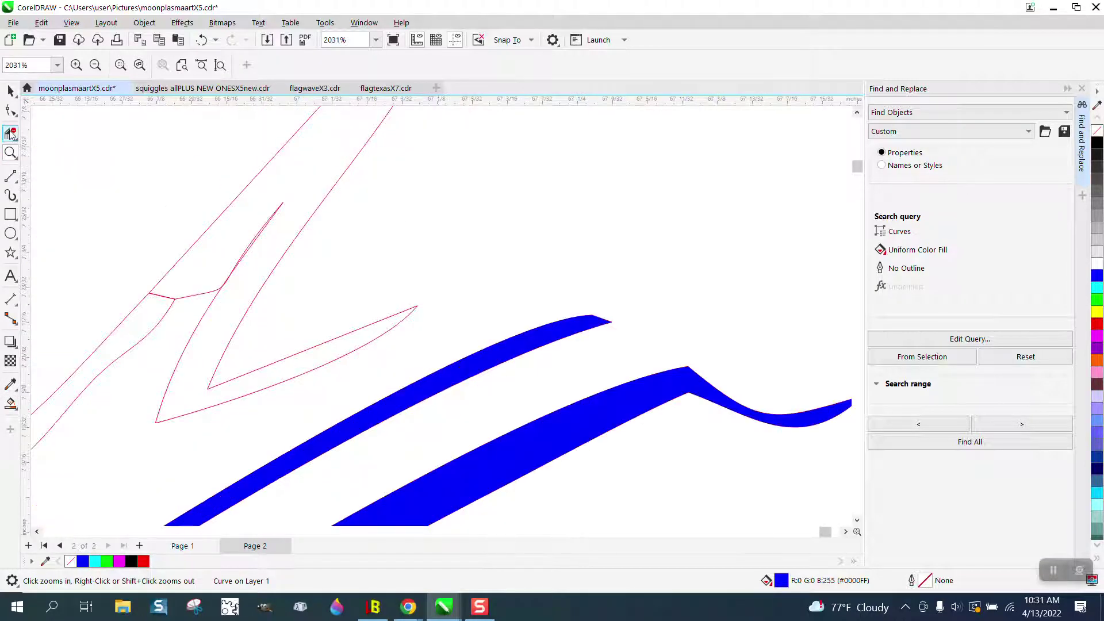
{"action": "left_click", "coordinate": [169, 294]}
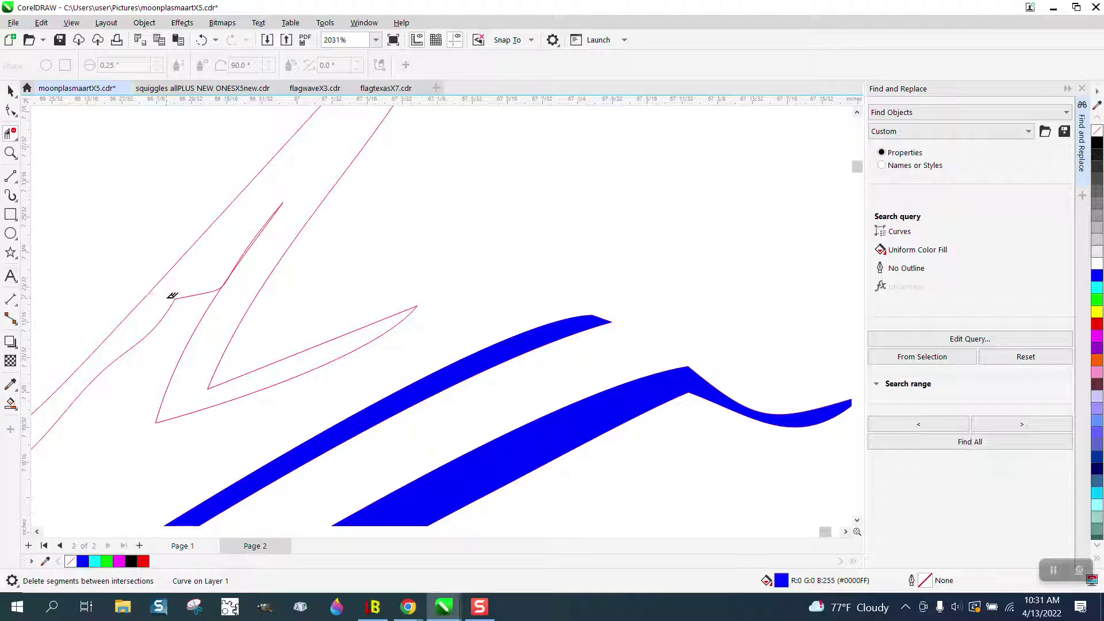
{"action": "left_click", "coordinate": [252, 249]}
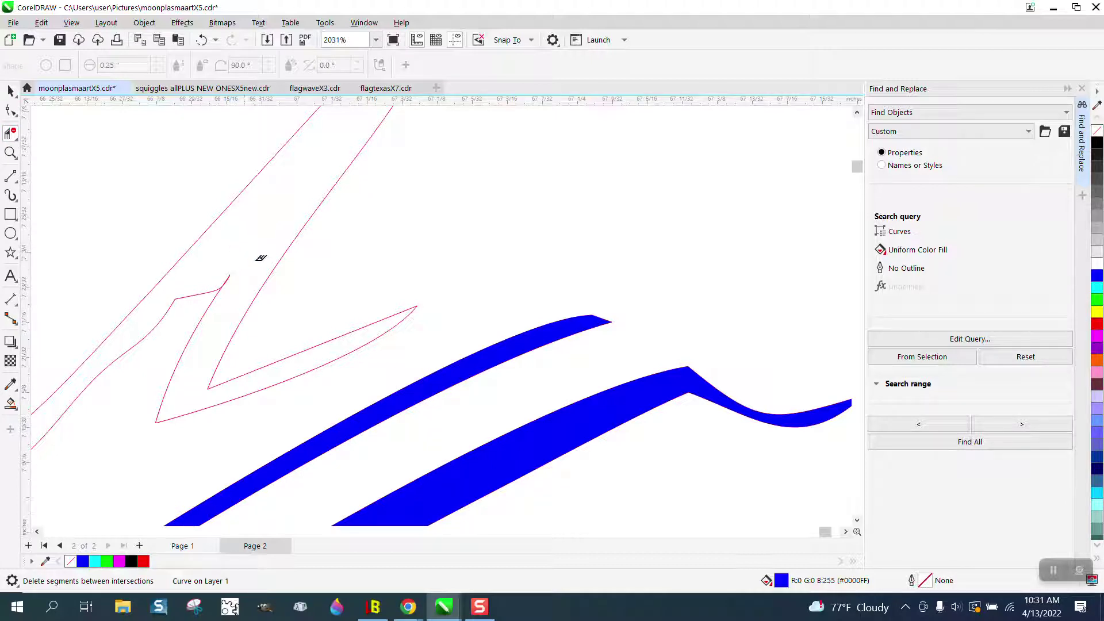
{"action": "scroll", "coordinate": [253, 276], "scroll_direction": "down", "scroll_amount": 2}
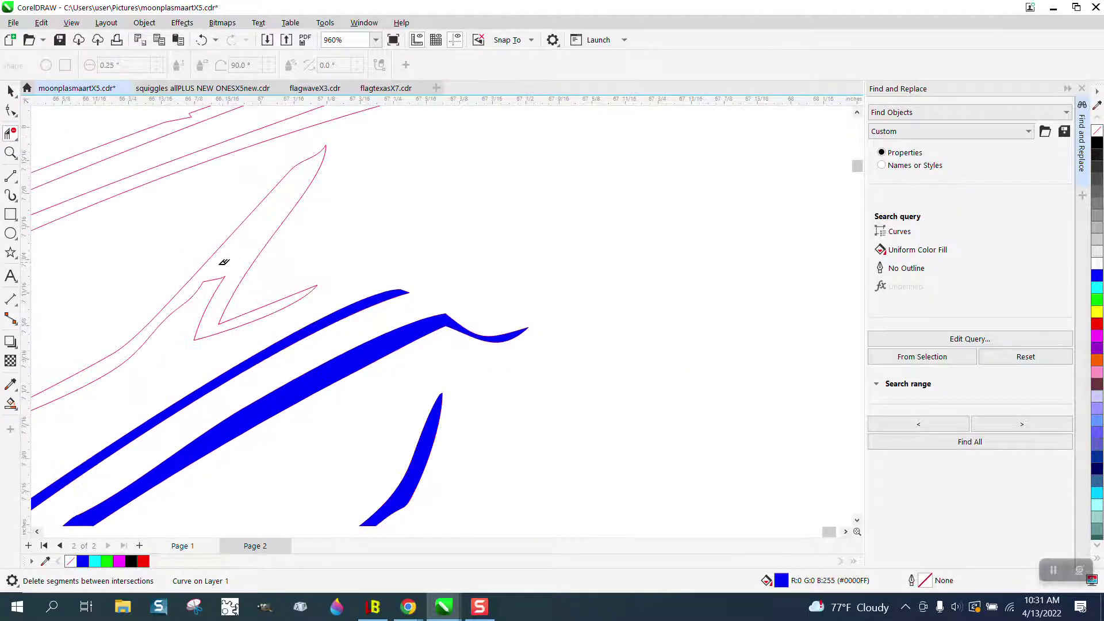
Fill the Z-shaped outline, the upper curved band and two nearby squiggles solid blue.
{"action": "left_click", "coordinate": [10, 404]}
{"action": "left_click", "coordinate": [236, 272]}
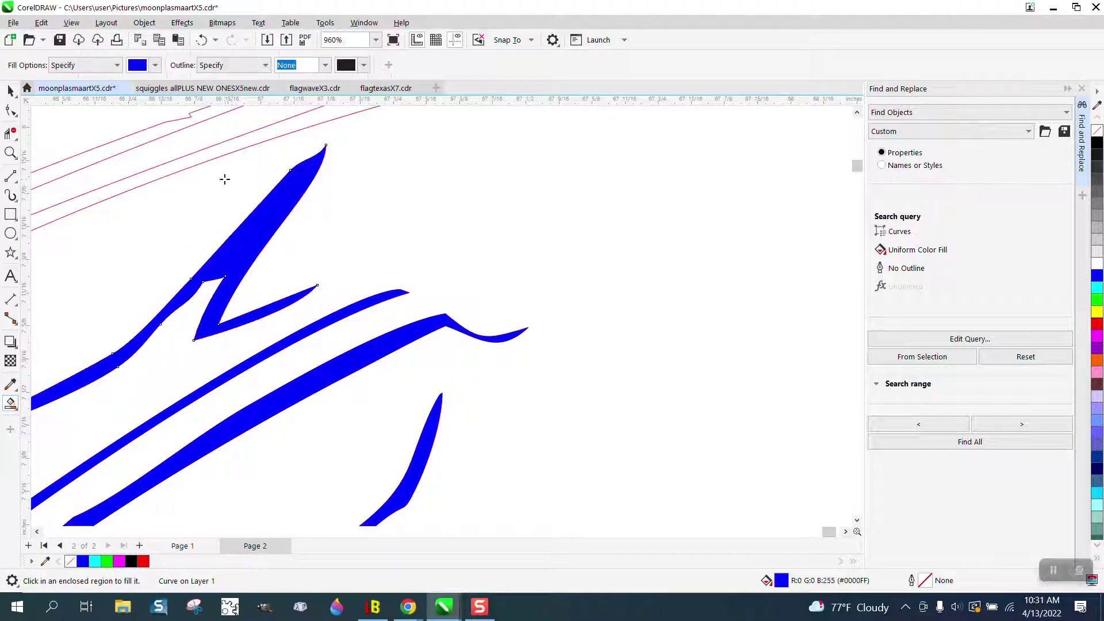
{"action": "left_click", "coordinate": [217, 158]}
{"action": "scroll", "coordinate": [337, 270], "scroll_direction": "down", "scroll_amount": 1}
{"action": "scroll", "coordinate": [362, 318], "scroll_direction": "down", "scroll_amount": 2}
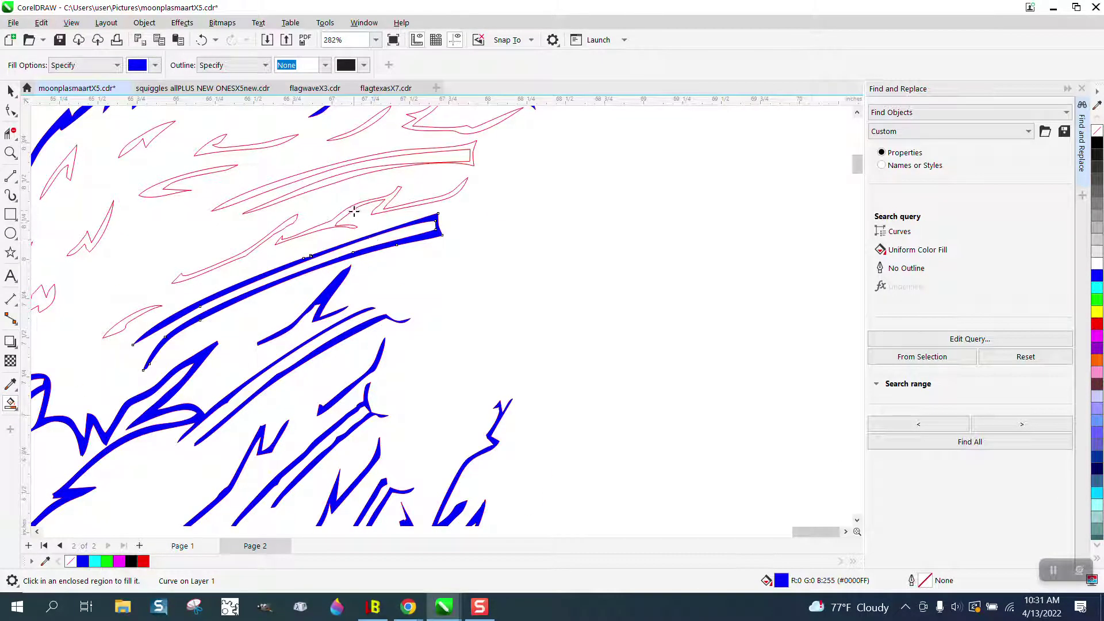
{"action": "left_click", "coordinate": [317, 217]}
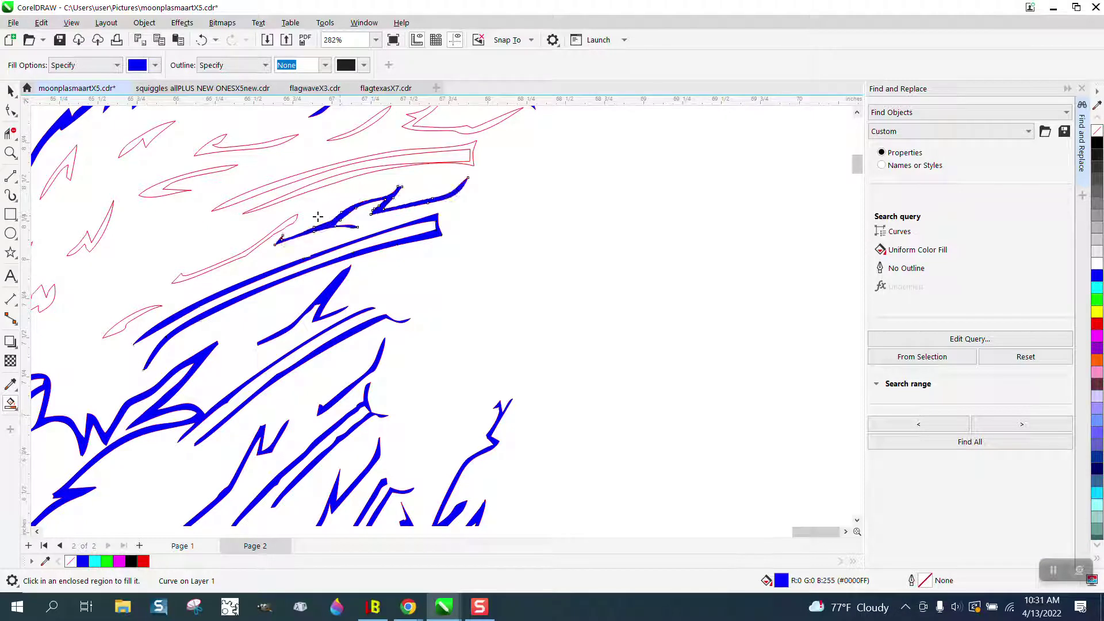
{"action": "left_click", "coordinate": [265, 240]}
Fill the remaining feather squiggles across the left edge and top of the headdress blue.
{"action": "left_click", "coordinate": [144, 311]}
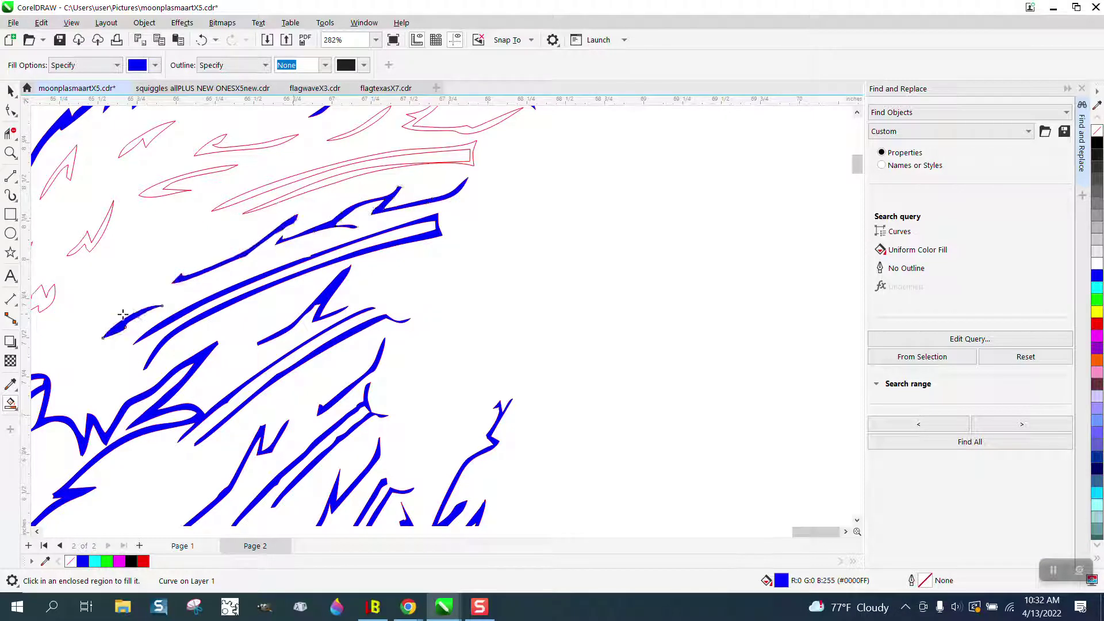
{"action": "left_click", "coordinate": [46, 299]}
{"action": "left_click", "coordinate": [91, 244]}
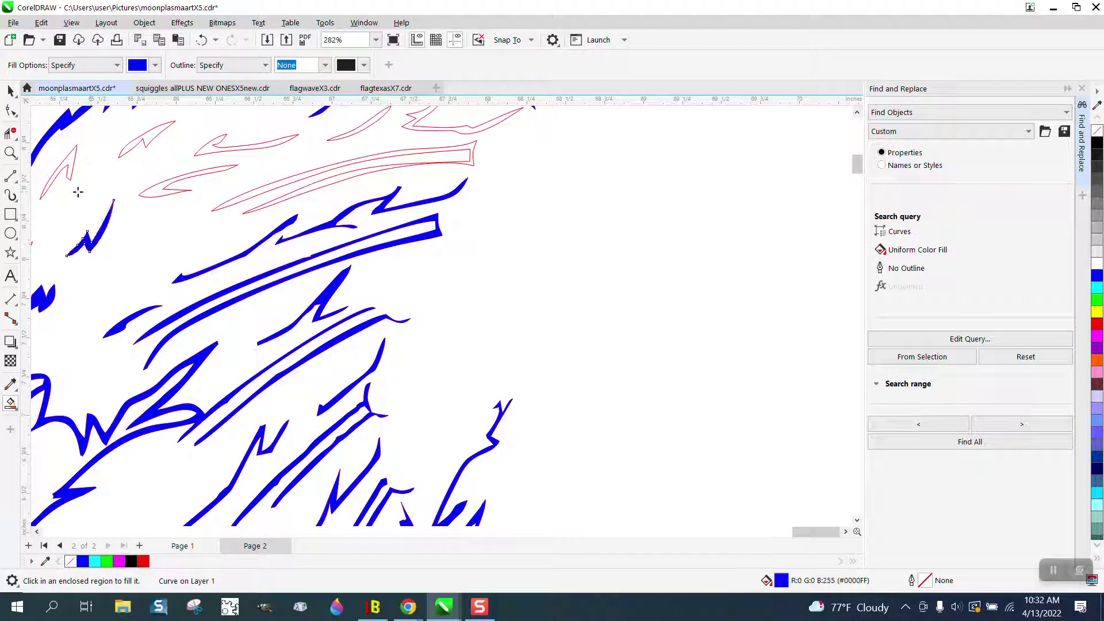
{"action": "left_click", "coordinate": [71, 165]}
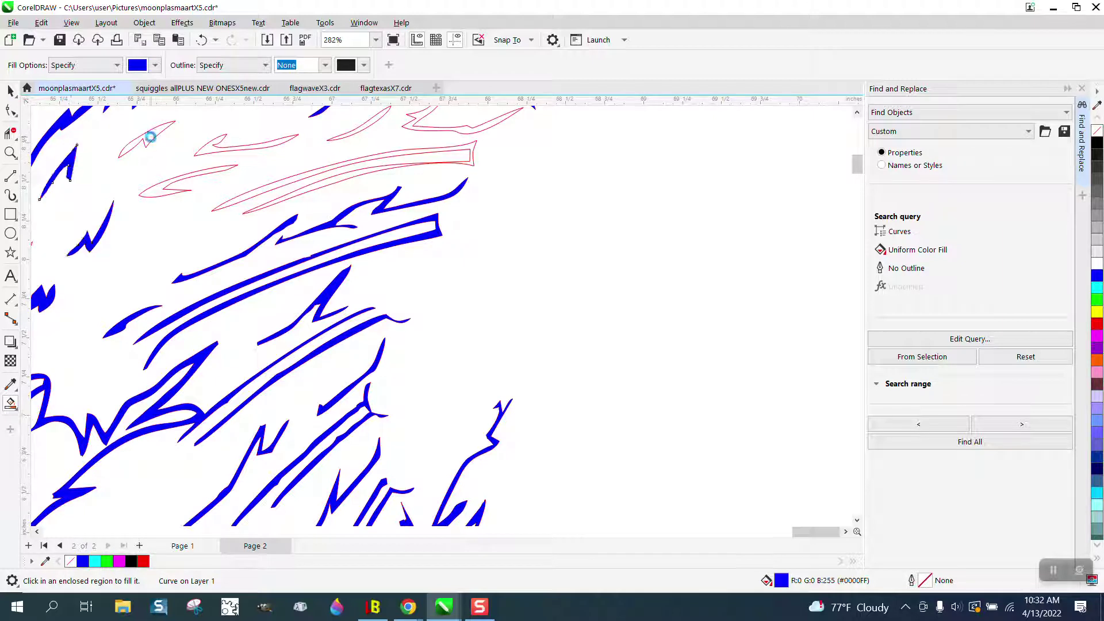
{"action": "left_click", "coordinate": [151, 138]}
{"action": "left_click", "coordinate": [159, 192]}
{"action": "left_click", "coordinate": [219, 150]}
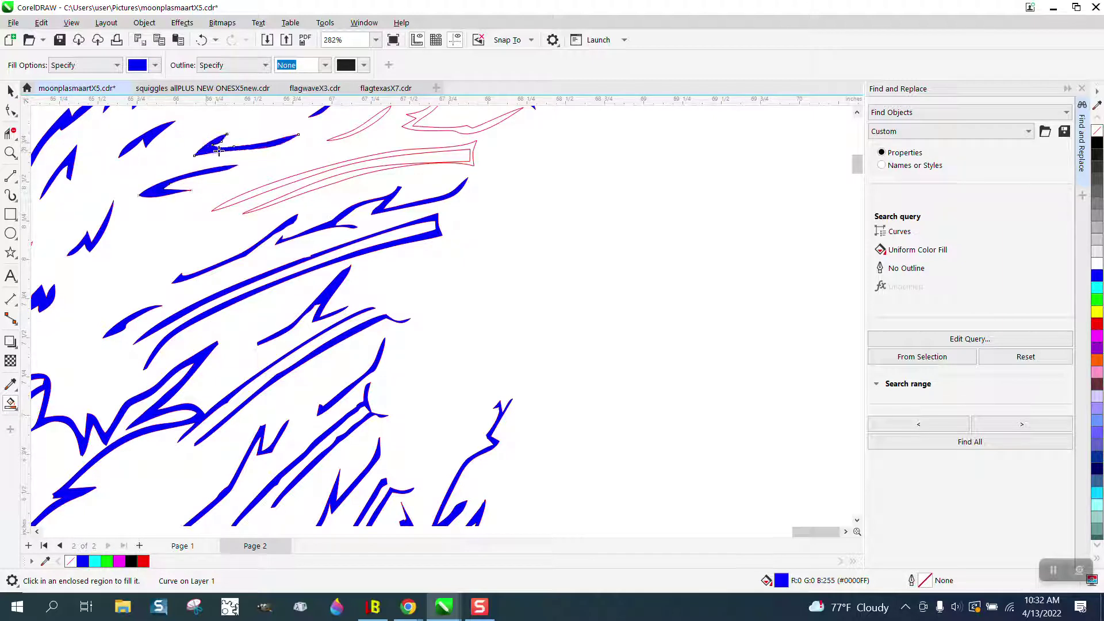
{"action": "left_click", "coordinate": [369, 124]}
{"action": "left_click", "coordinate": [471, 149]}
{"action": "left_click", "coordinate": [470, 130]}
{"action": "scroll", "coordinate": [533, 297], "scroll_direction": "down", "scroll_amount": 3}
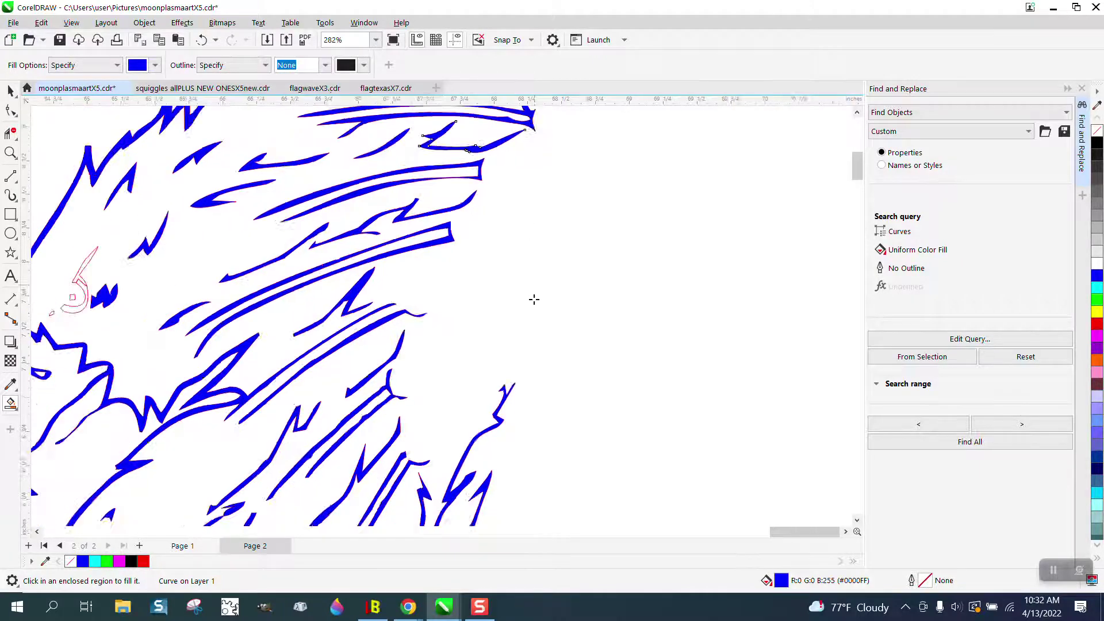
Zoom to the eagle's eye and fill the small sliver and the square blue.
{"action": "left_click", "coordinate": [10, 152]}
{"action": "left_click_drag", "start_coordinate": [260, 263], "coordinate": [427, 334]}
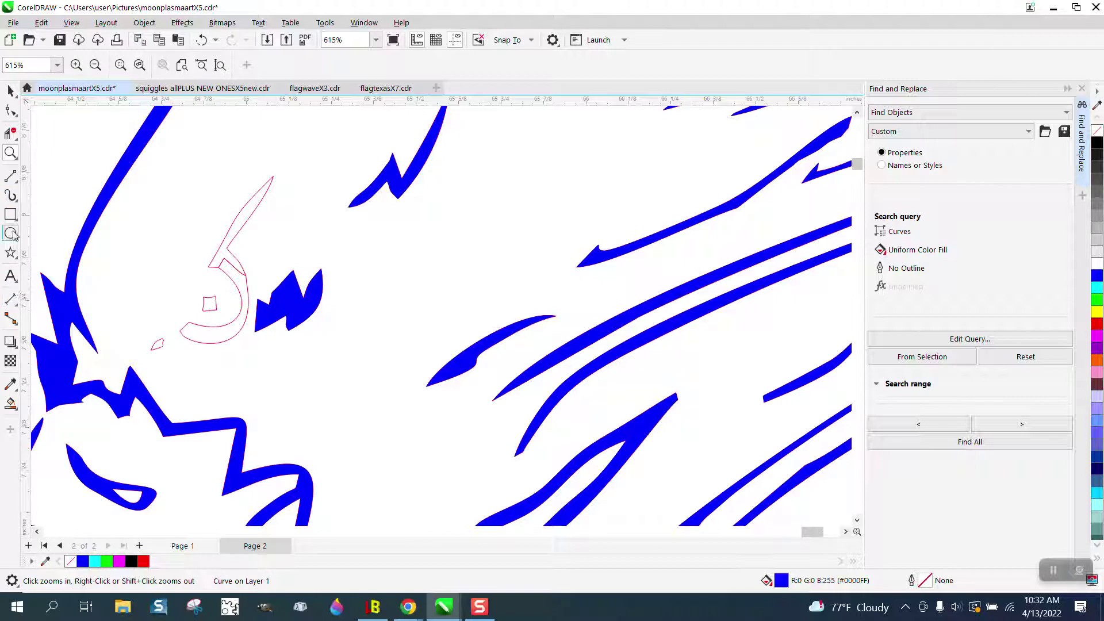
{"action": "left_click", "coordinate": [10, 403]}
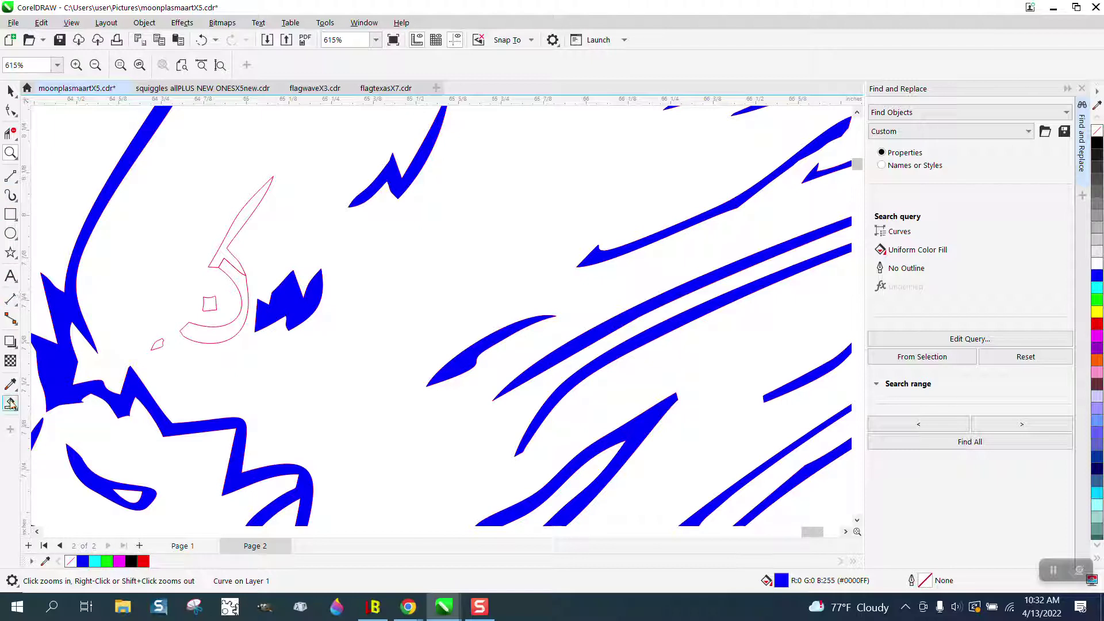
{"action": "left_click", "coordinate": [157, 344]}
{"action": "left_click", "coordinate": [209, 304]}
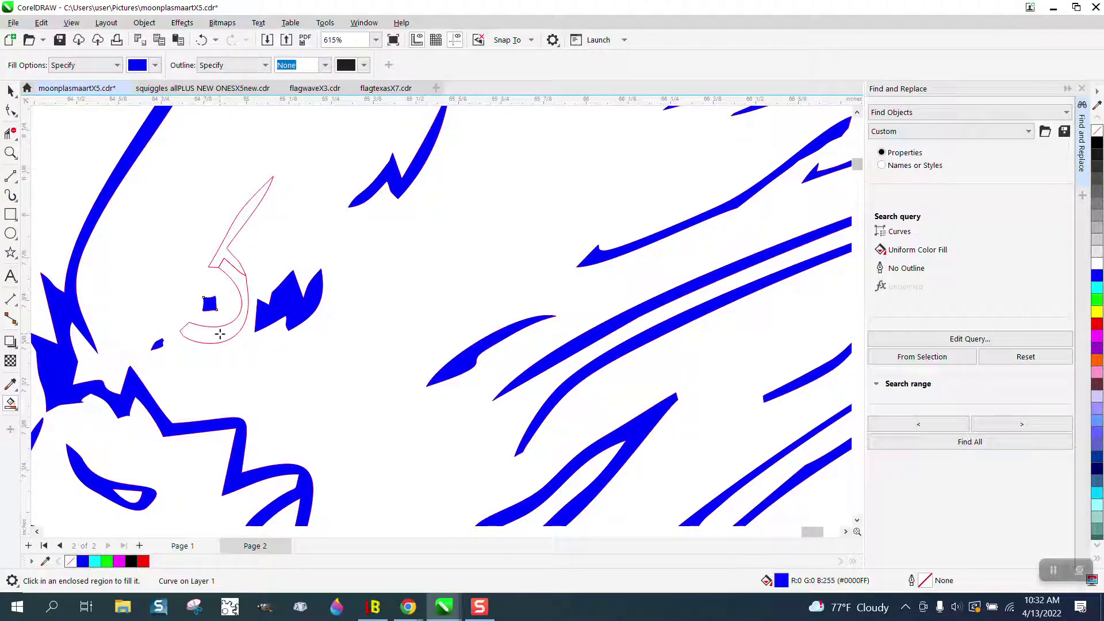
Delete two stray segments of the red eye outline, undoing an accidental deletion of the pointed part.
{"action": "left_click", "coordinate": [10, 133]}
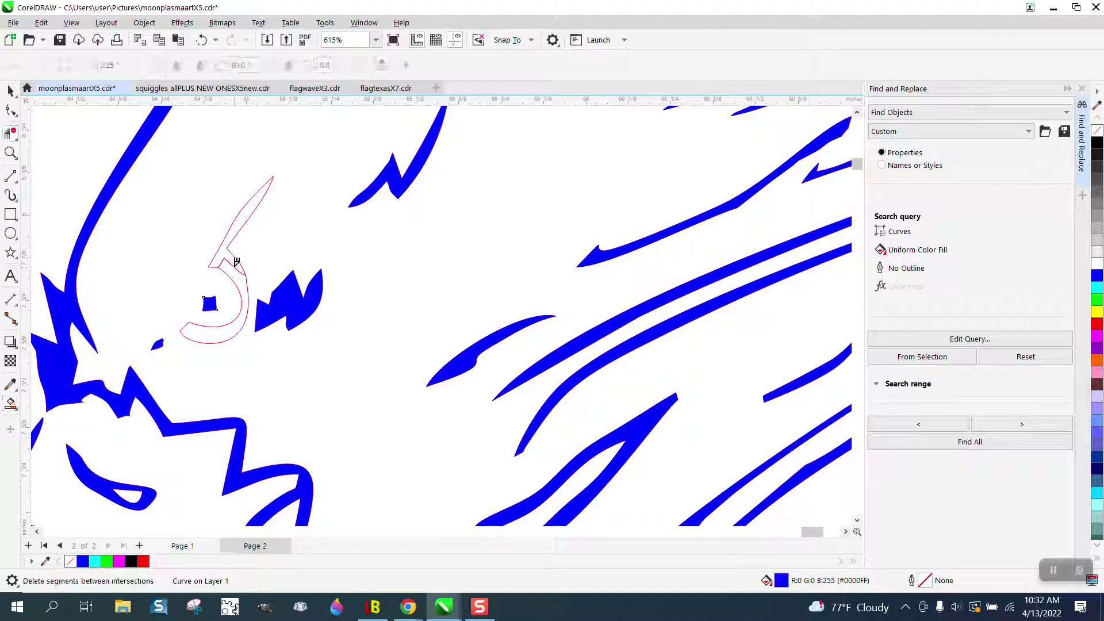
{"action": "left_click", "coordinate": [236, 263]}
{"action": "left_click", "coordinate": [224, 261]}
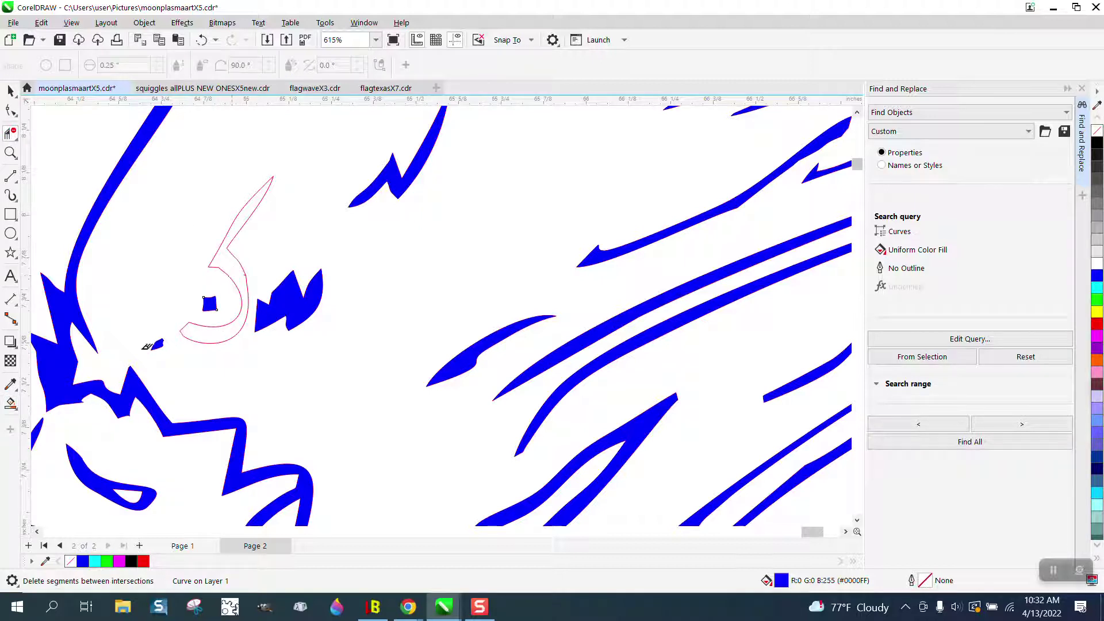
{"action": "left_click", "coordinate": [248, 273]}
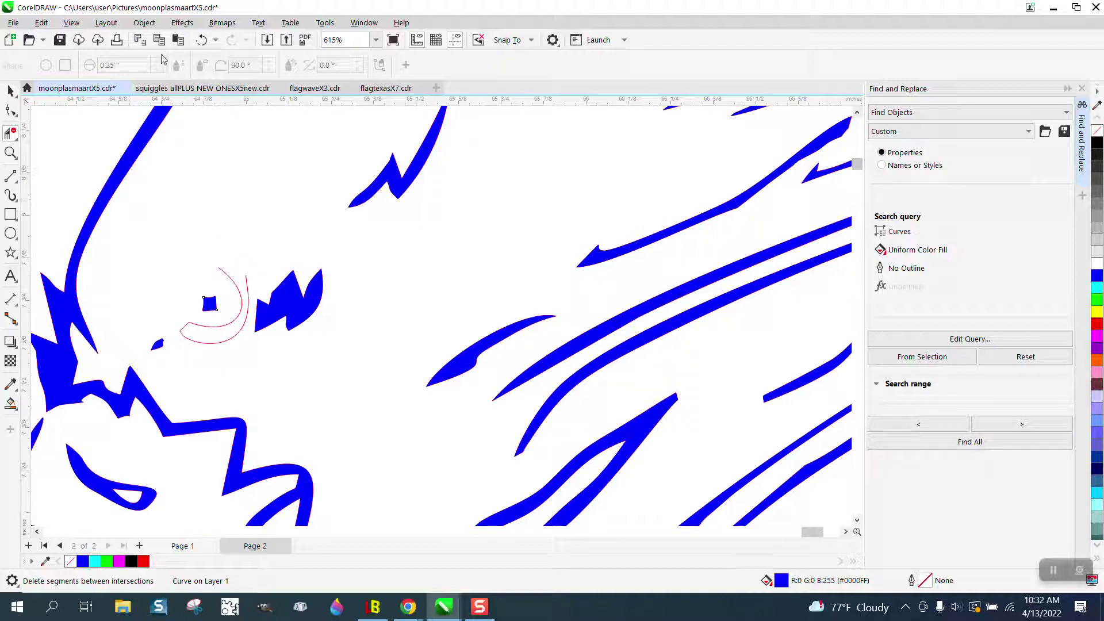
{"action": "left_click", "coordinate": [201, 40]}
Zoom far in and delete the small spur on the red eye outline.
{"action": "left_click", "coordinate": [14, 157]}
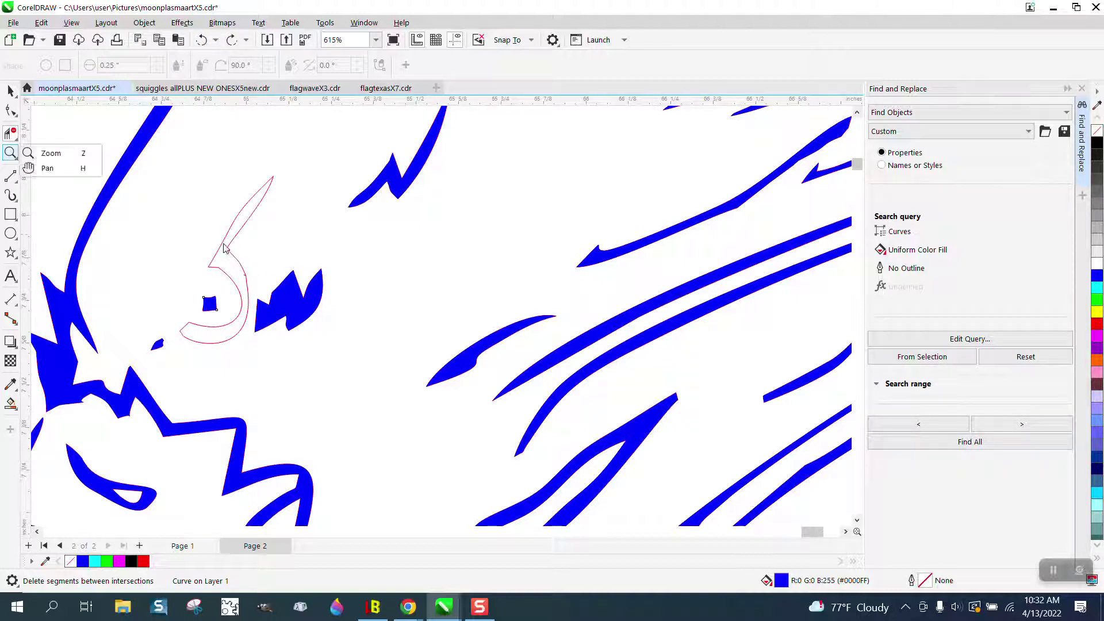
{"action": "left_click", "coordinate": [45, 154]}
{"action": "left_click_drag", "start_coordinate": [234, 258], "coordinate": [316, 303]}
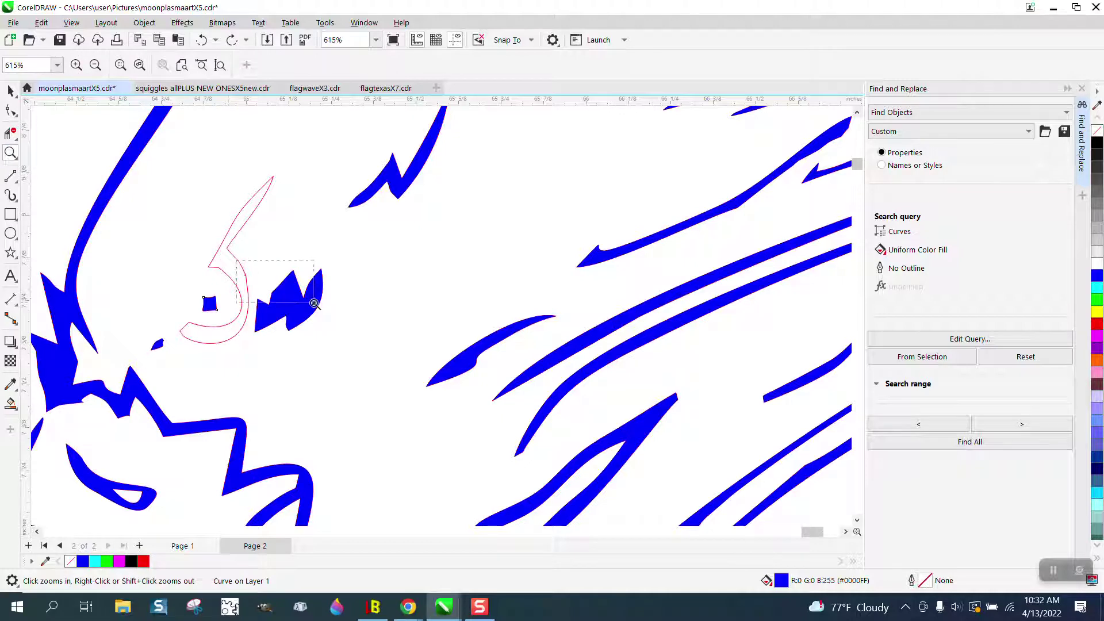
{"action": "left_click", "coordinate": [11, 133]}
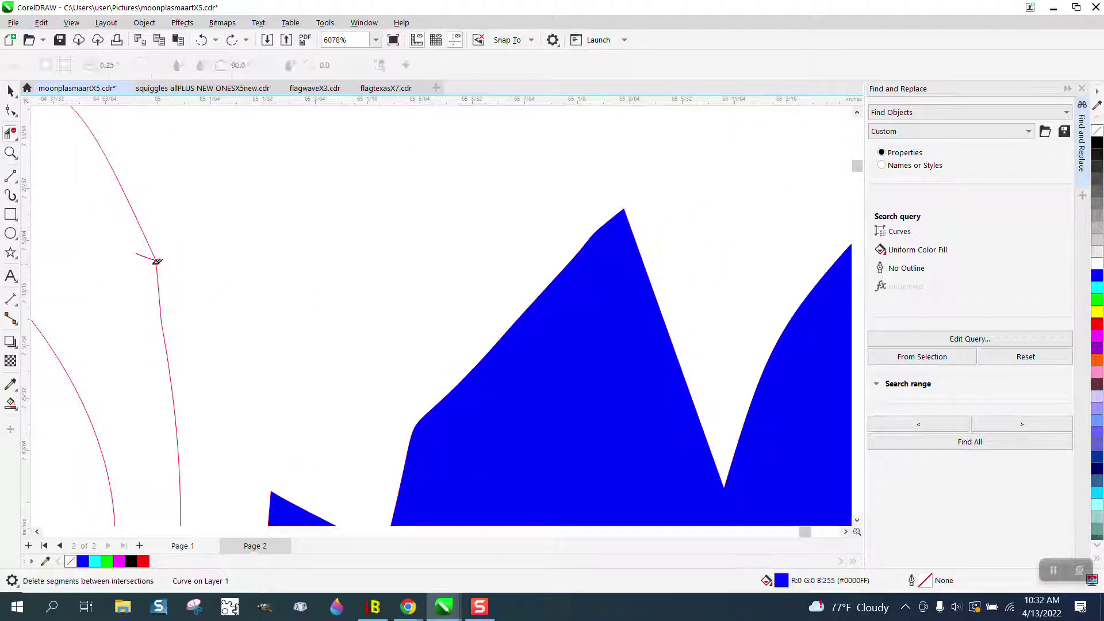
{"action": "left_click", "coordinate": [145, 256]}
{"action": "scroll", "coordinate": [179, 258], "scroll_direction": "down", "scroll_amount": 4}
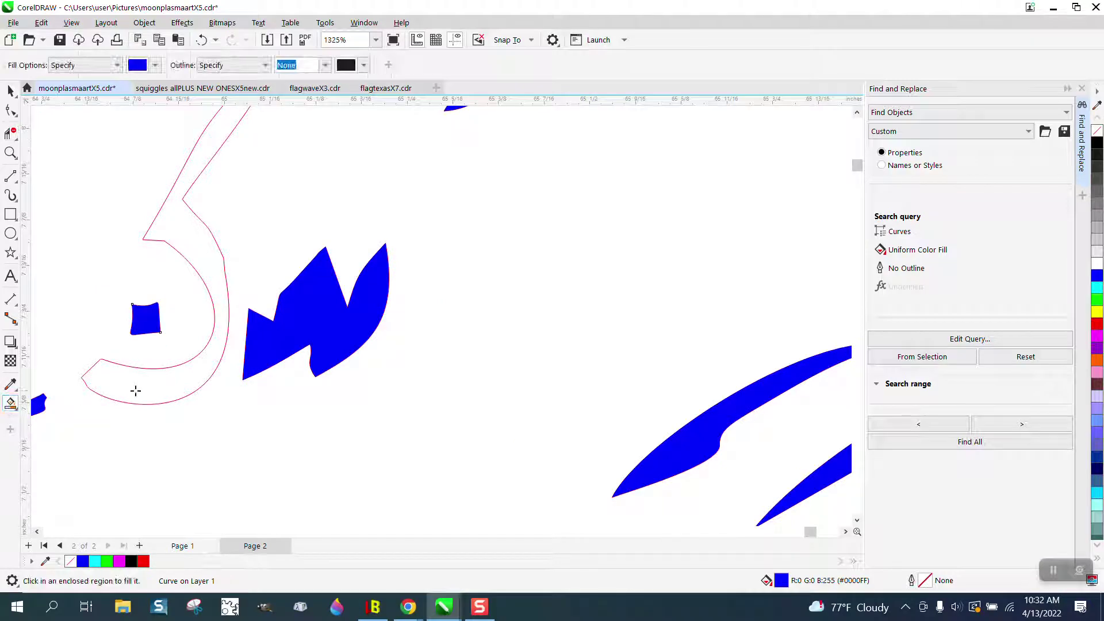
{"action": "scroll", "coordinate": [135, 386], "scroll_direction": "down", "scroll_amount": 5}
{"action": "scroll", "coordinate": [230, 343], "scroll_direction": "down", "scroll_amount": 1}
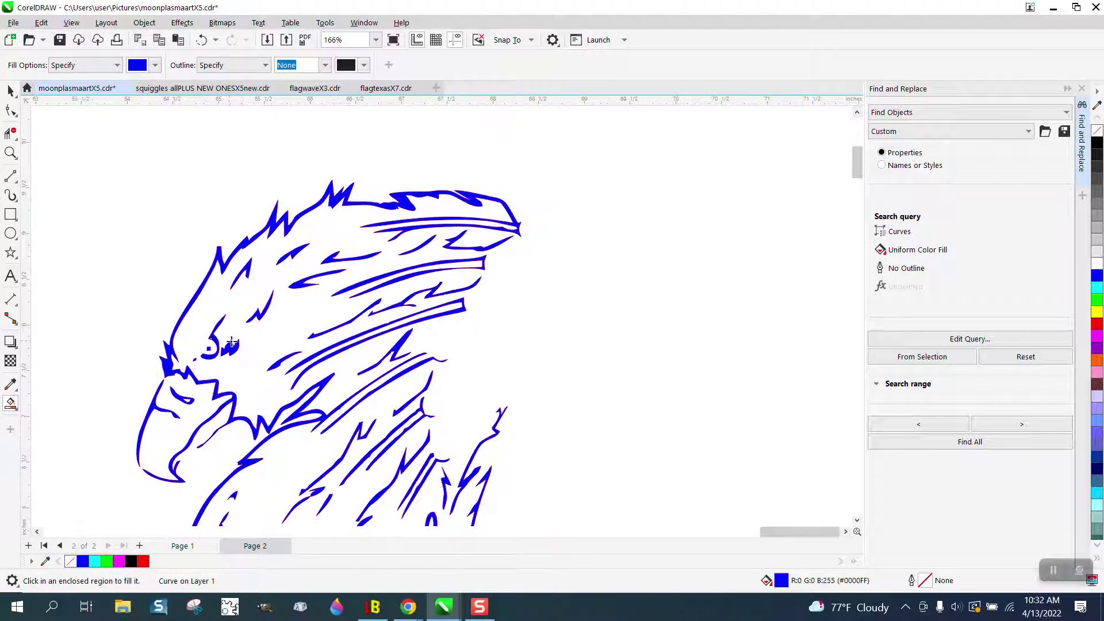
{"action": "scroll", "coordinate": [251, 344], "scroll_direction": "down", "scroll_amount": 2}
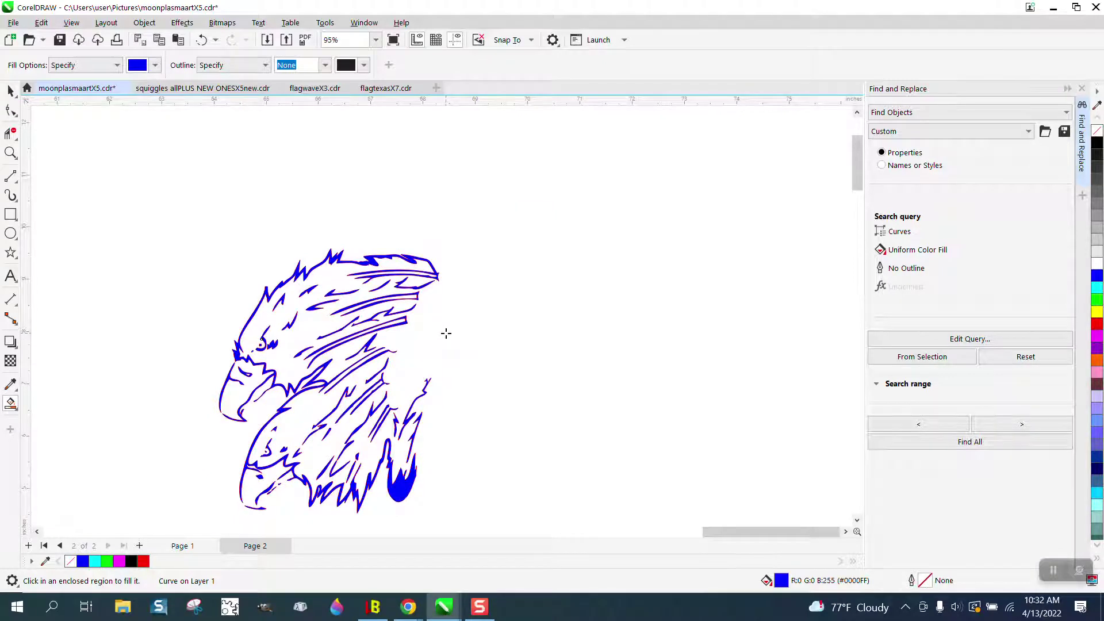
{"action": "scroll", "coordinate": [445, 334], "scroll_direction": "down", "scroll_amount": 1}
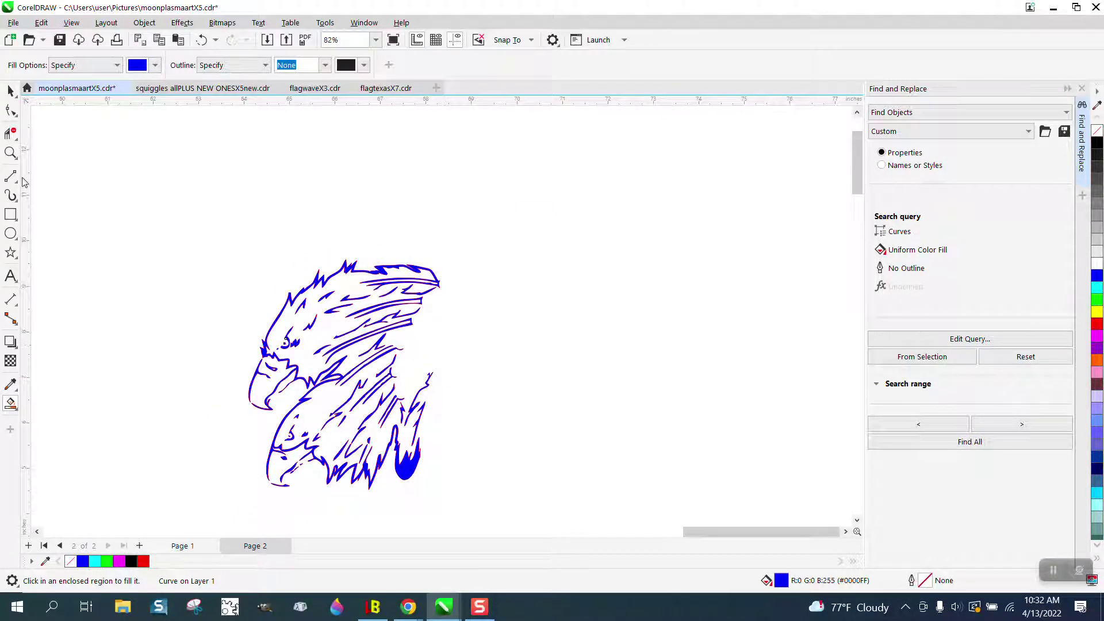
{"action": "left_click", "coordinate": [13, 154]}
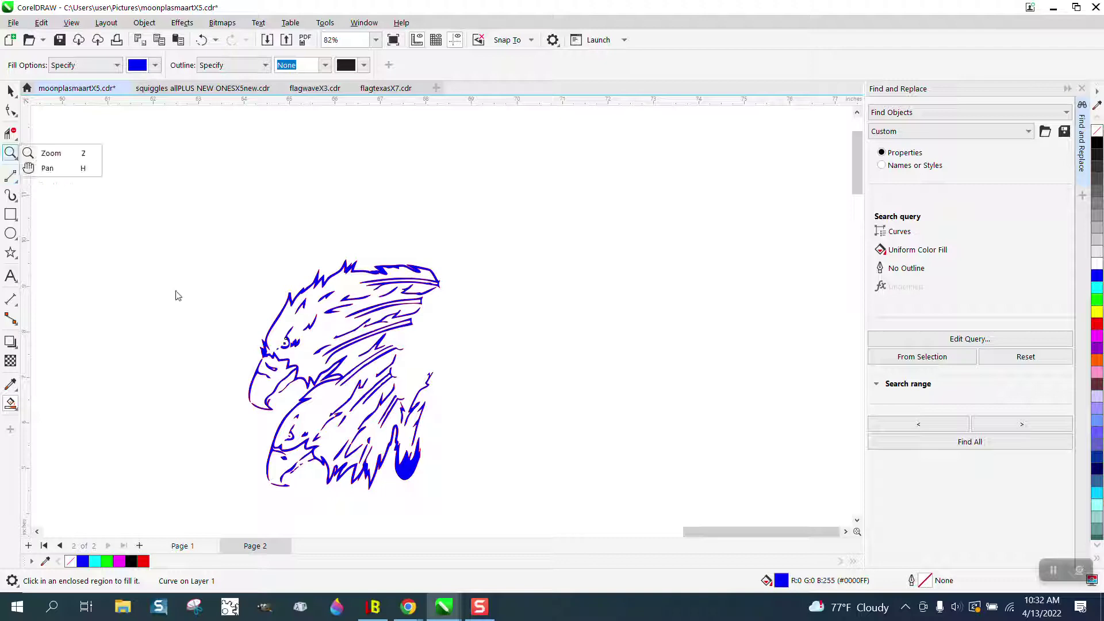
{"action": "left_click", "coordinate": [49, 153]}
{"action": "left_click", "coordinate": [364, 478]}
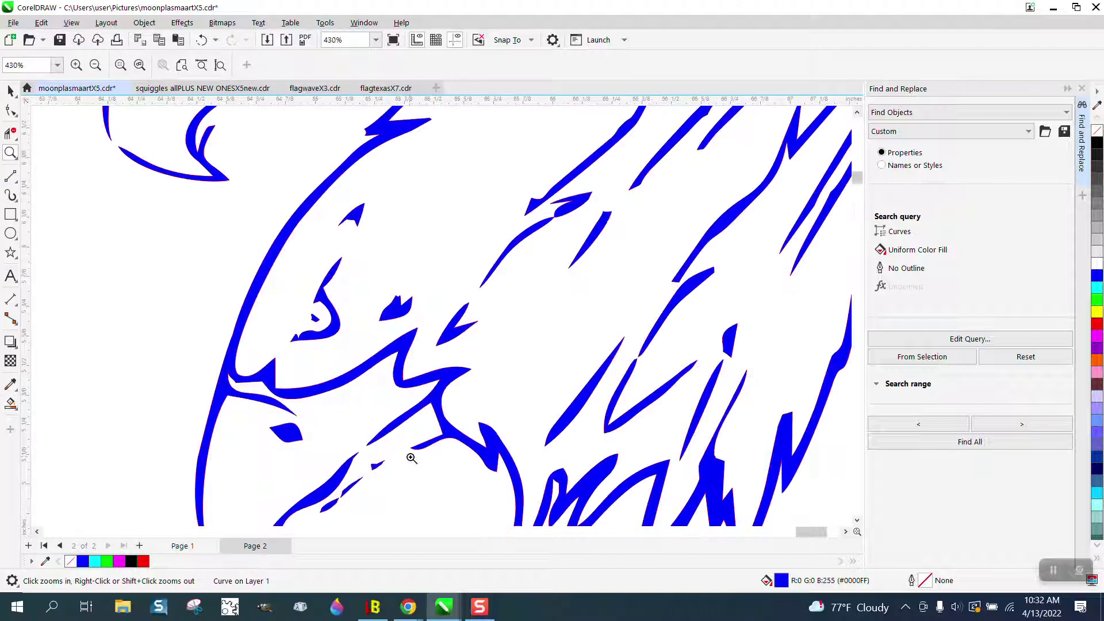
{"action": "scroll", "coordinate": [333, 360], "scroll_direction": "down", "scroll_amount": 2}
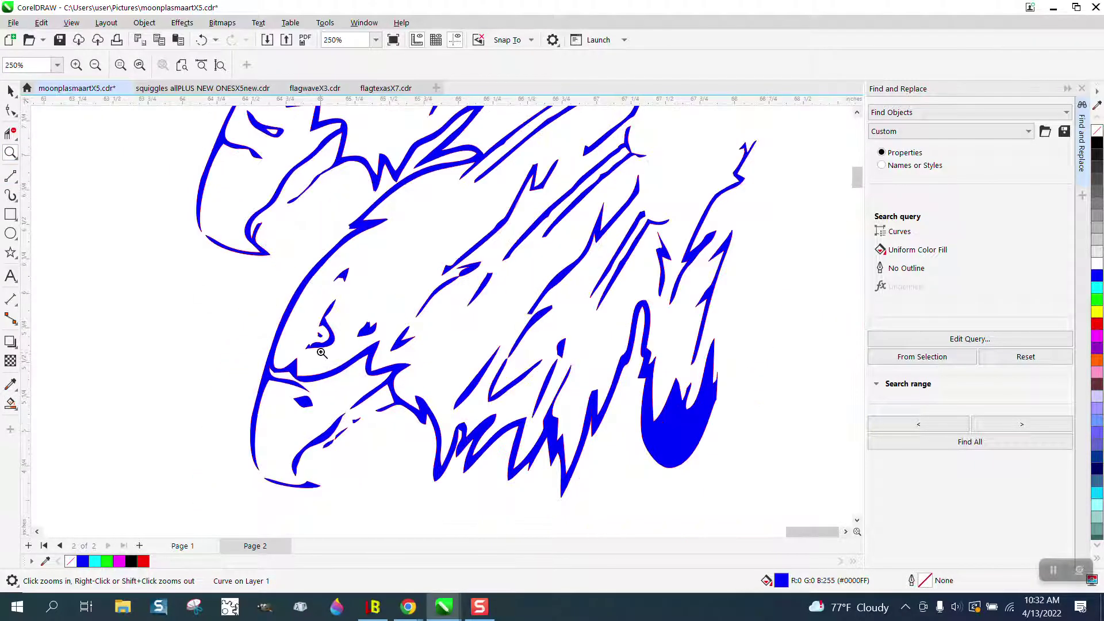